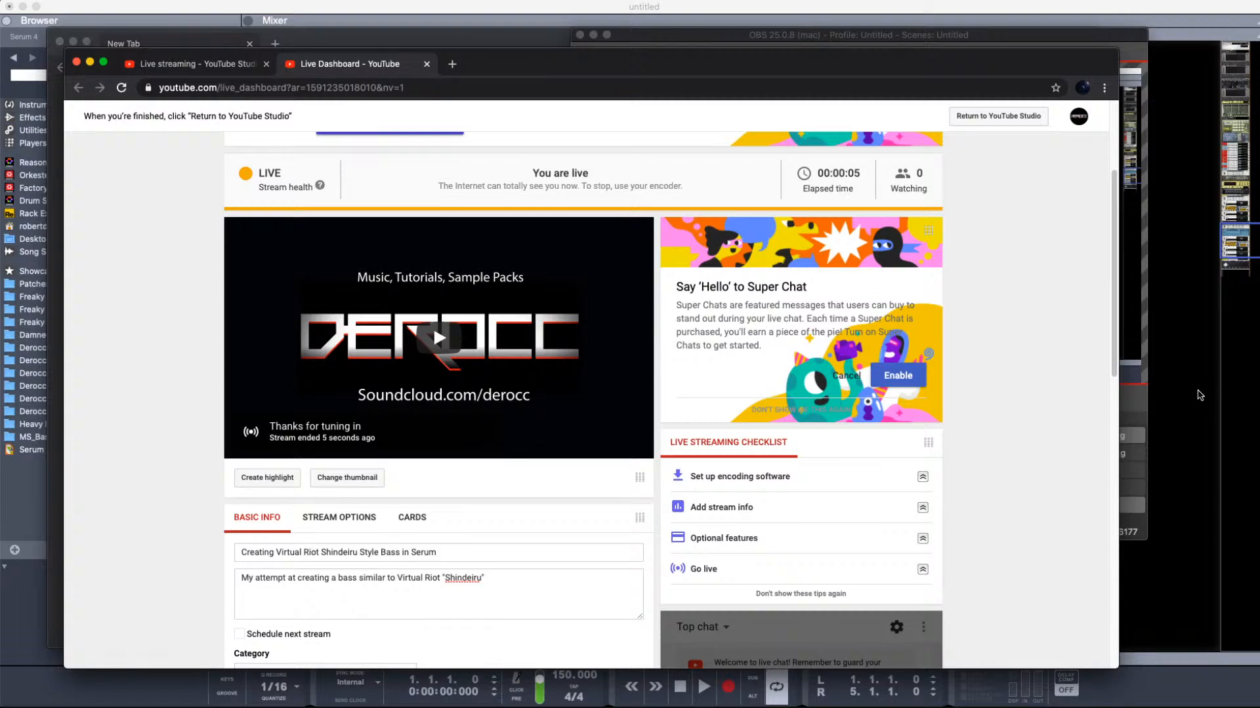
# Step: Switch to the Reason song, select the ShinderNahFam combinator in the rack and look over its Serum settings
pyautogui.click(1199, 394)
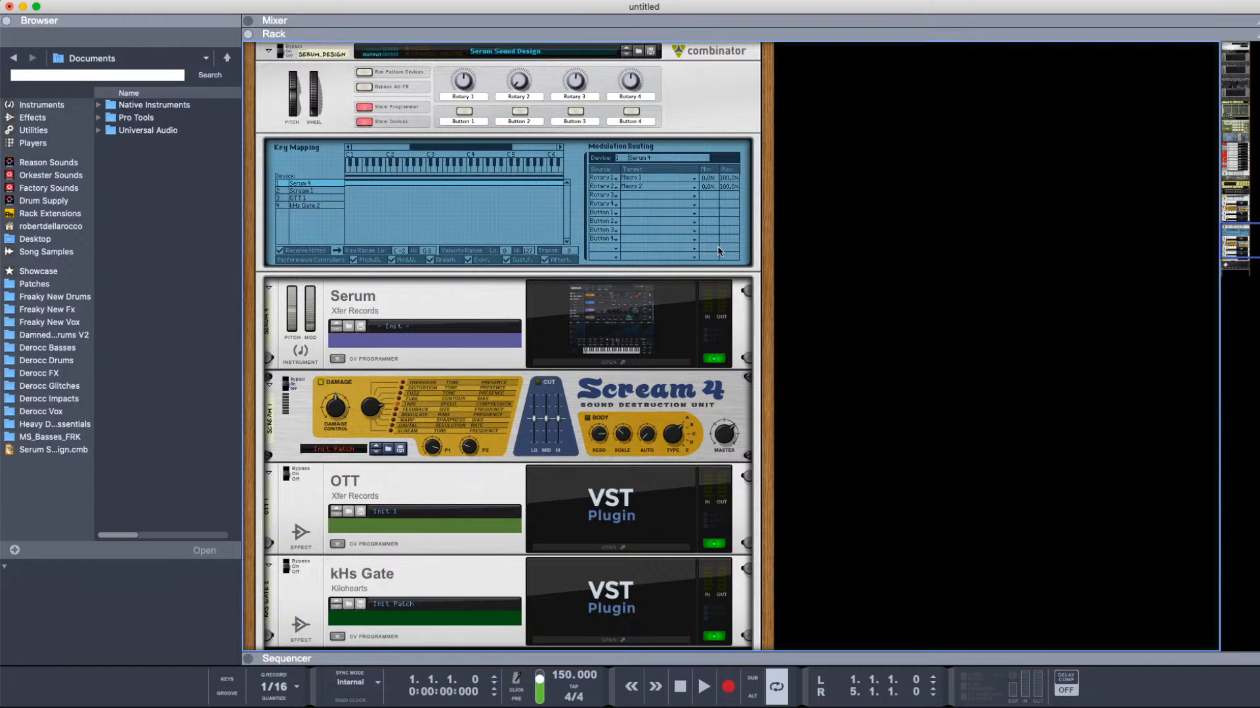
pyautogui.scroll(6, 722, 259)
pyautogui.scroll(5, 742, 266)
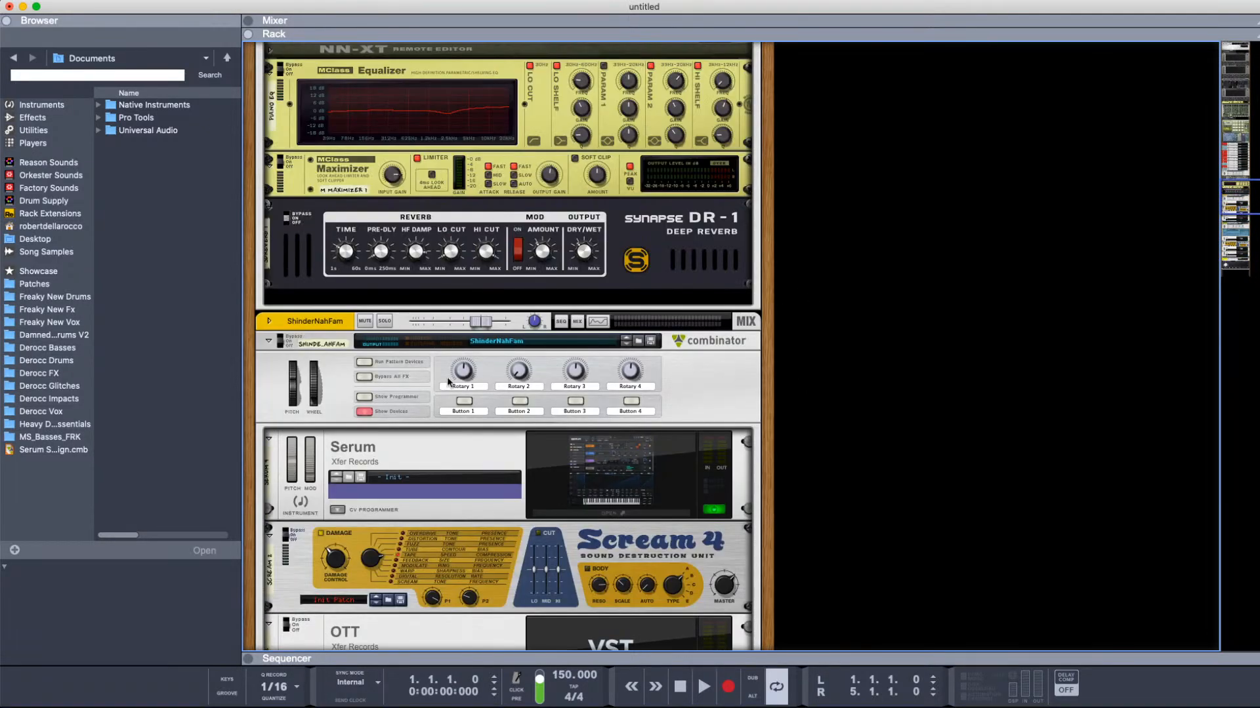
pyautogui.click(277, 380)
pyautogui.scroll(-2, 261, 342)
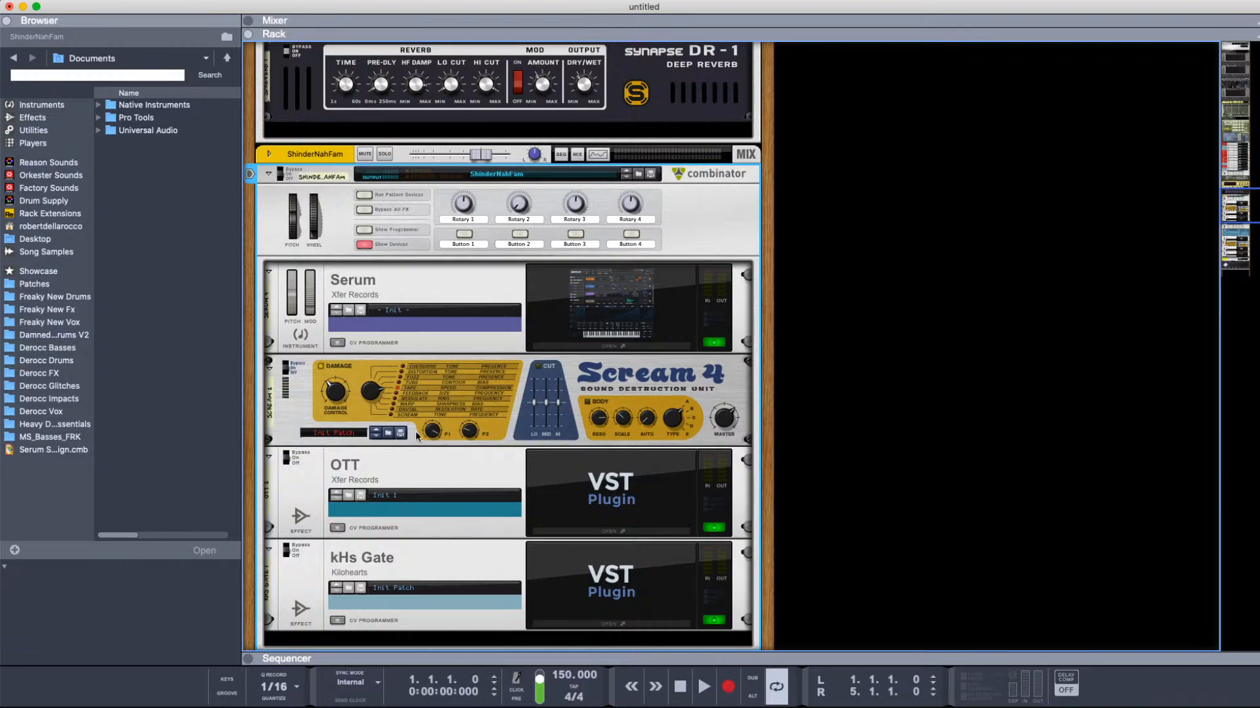
pyautogui.click(603, 299)
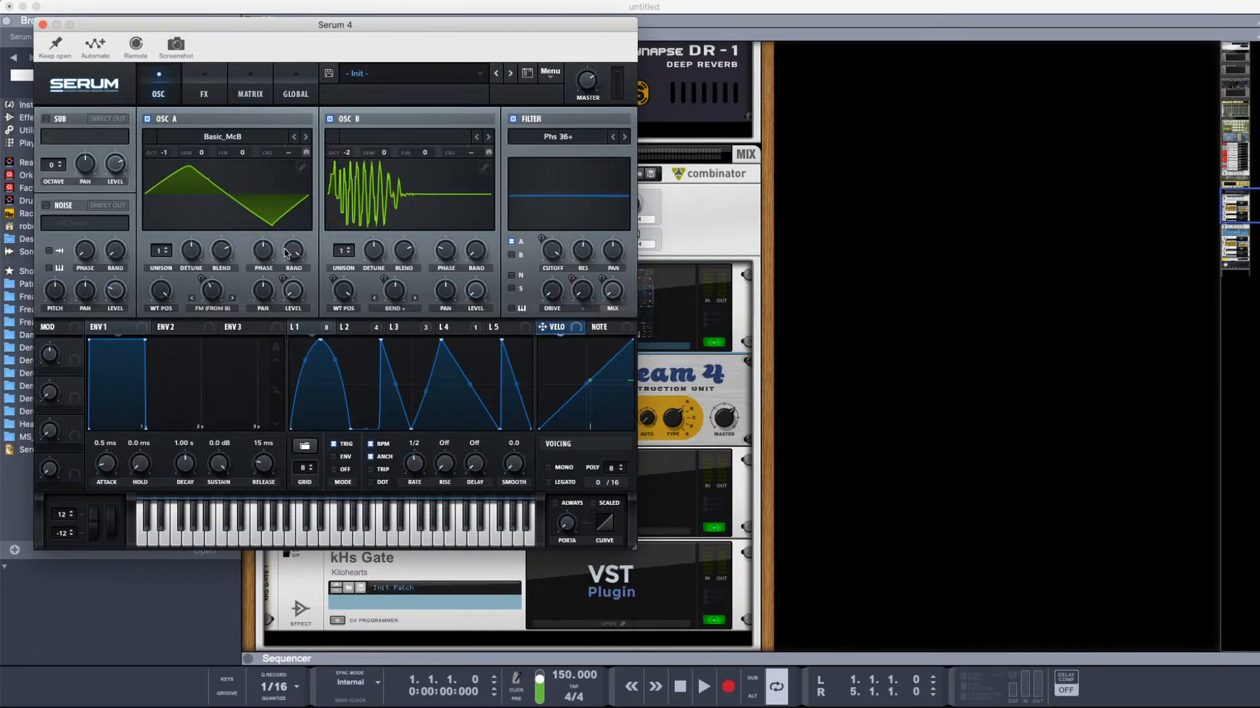
pyautogui.moveTo(287, 253)
pyautogui.click(693, 195)
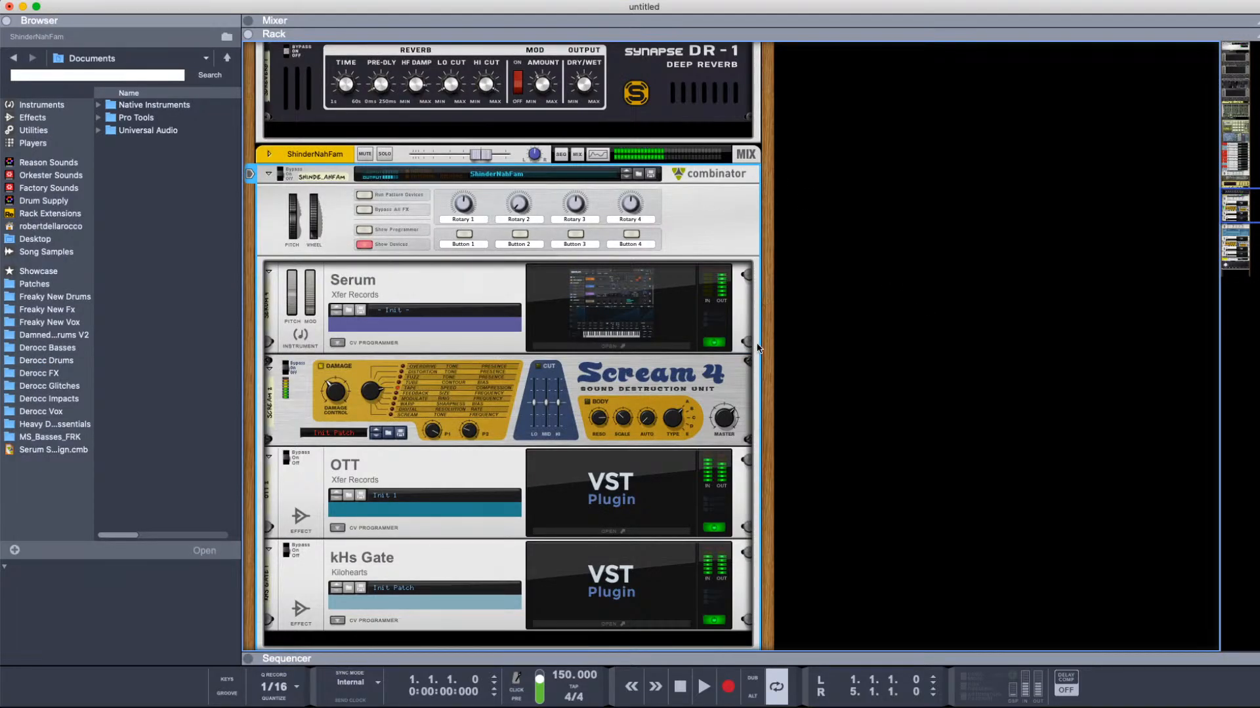
# Step: Select the Serum Sound Design combinator further down the rack and look over its devices
pyautogui.scroll(-5, 619, 493)
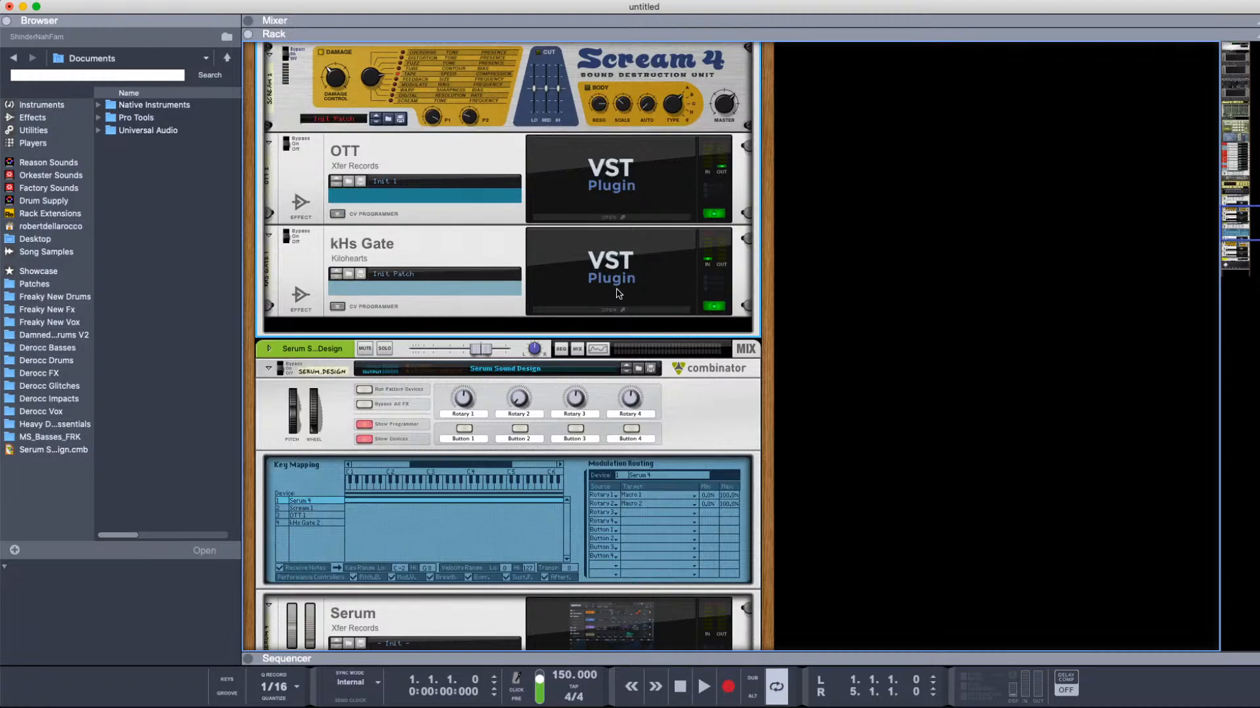
pyautogui.scroll(4, 620, 294)
pyautogui.scroll(-4, 317, 449)
pyautogui.click(249, 440)
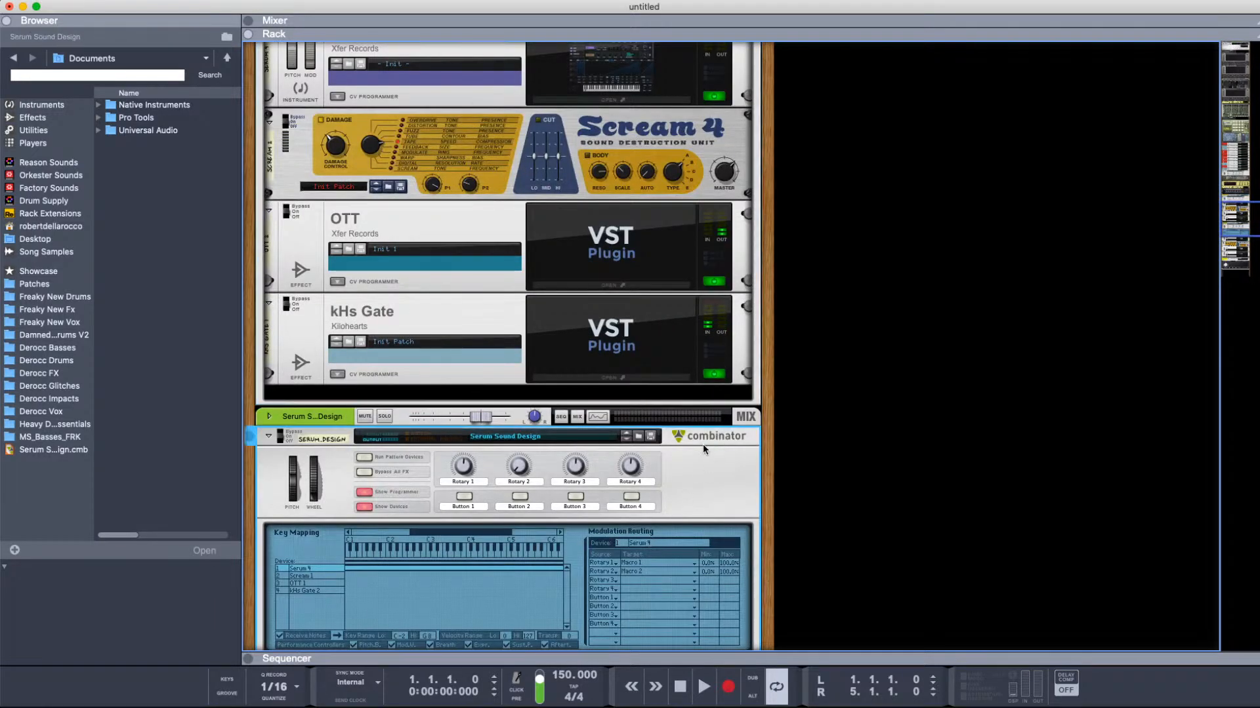
pyautogui.scroll(-7, 251, 438)
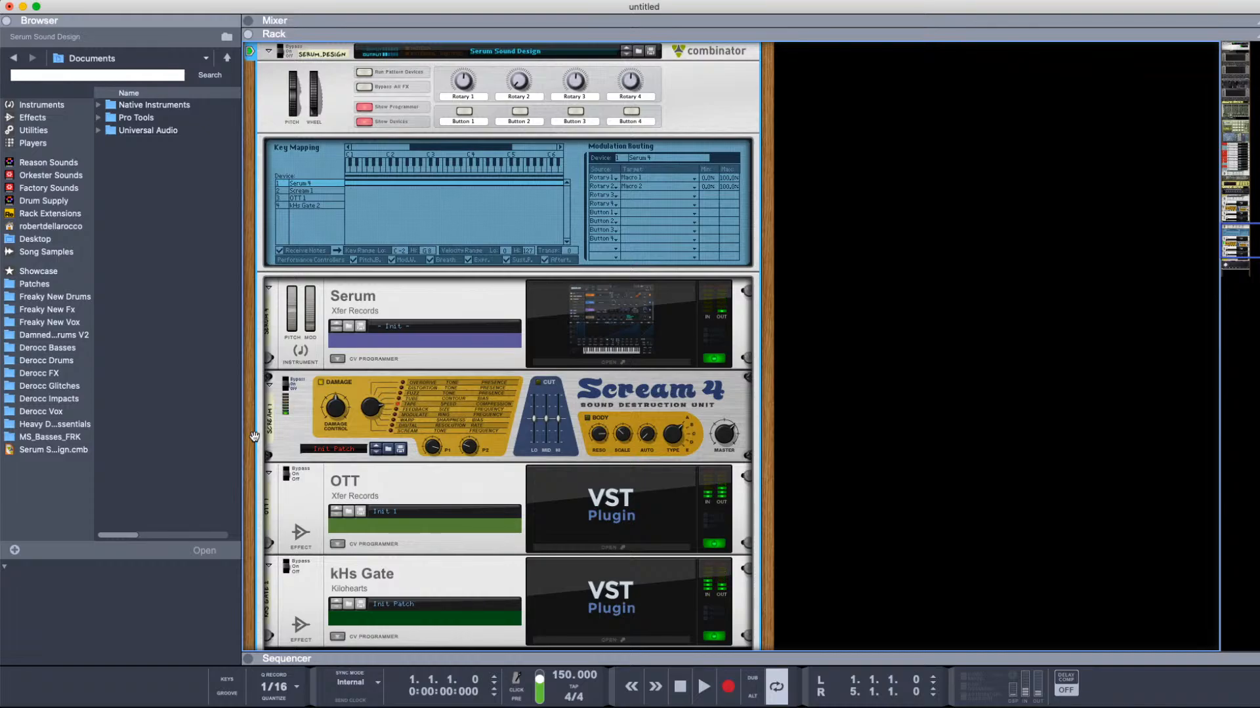
# Step: Add another Serum Sound Design combinator patch to the rack above the Side channel
pyautogui.scroll(-5, 403, 487)
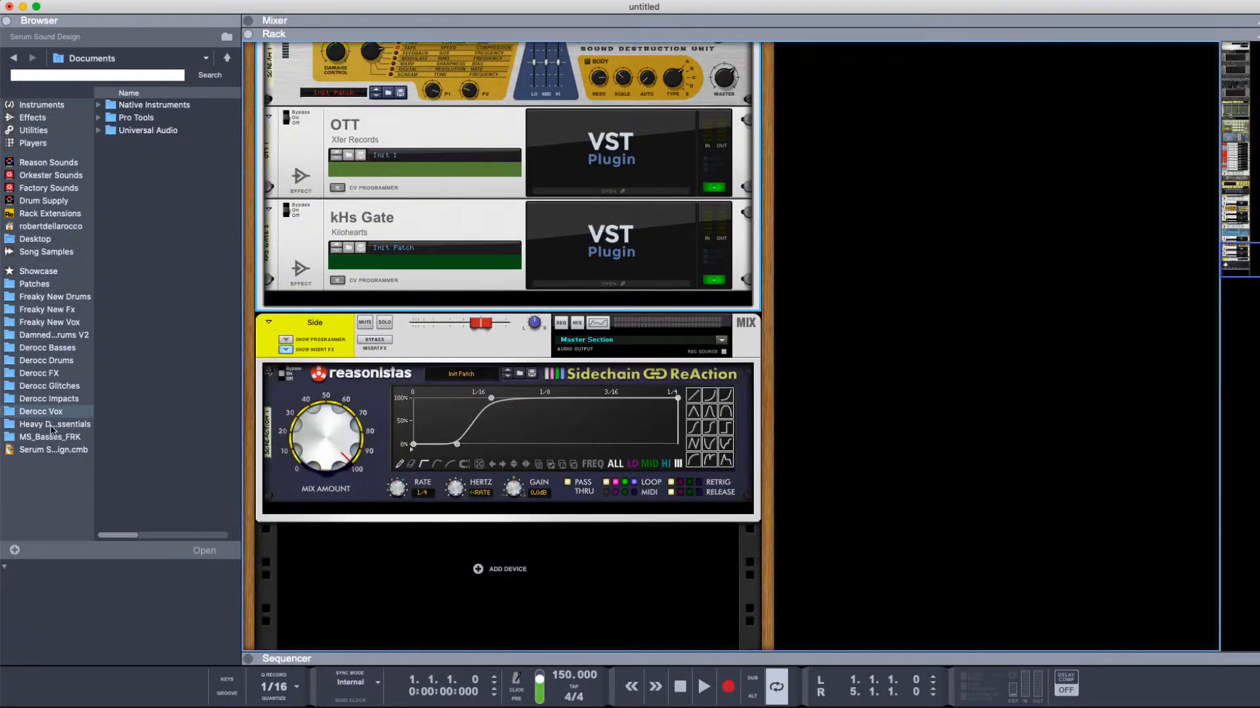
pyautogui.click(57, 443)
pyautogui.moveTo(58, 444); pyautogui.dragTo(374, 313)
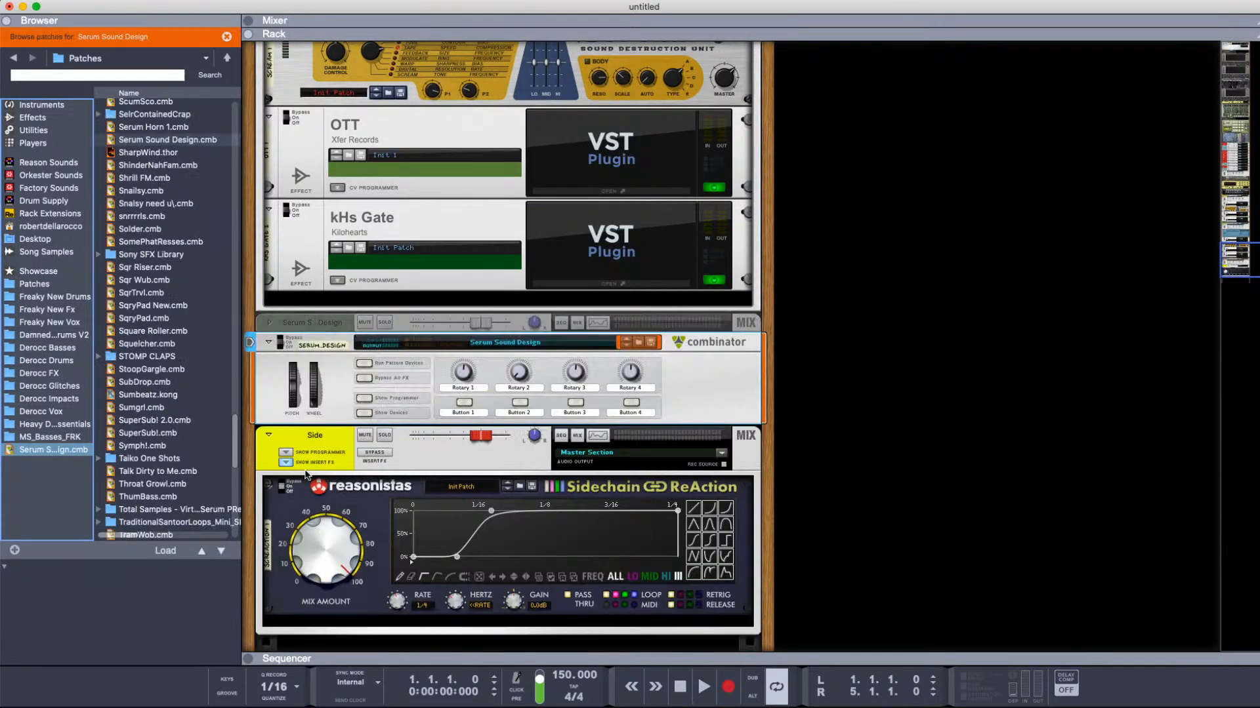
# Step: Show the new combinator's devices and programmer, and select its Serum device for modulation routing
pyautogui.click(365, 413)
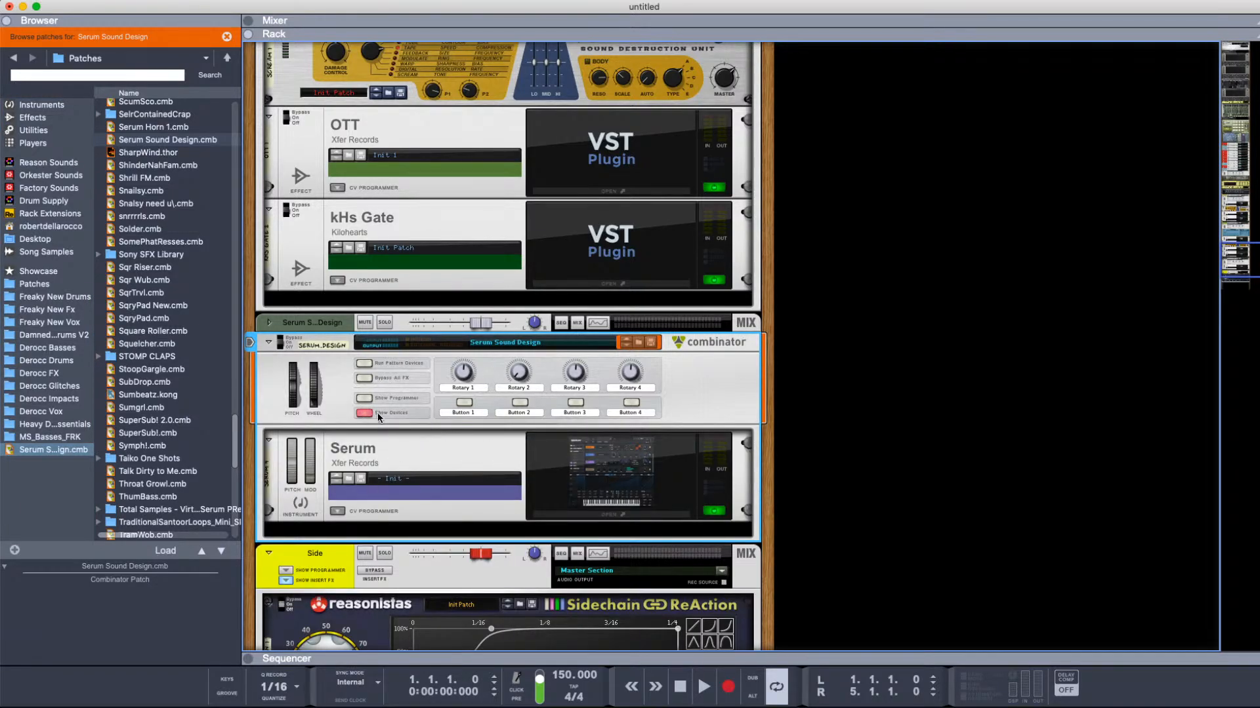
pyautogui.click(365, 398)
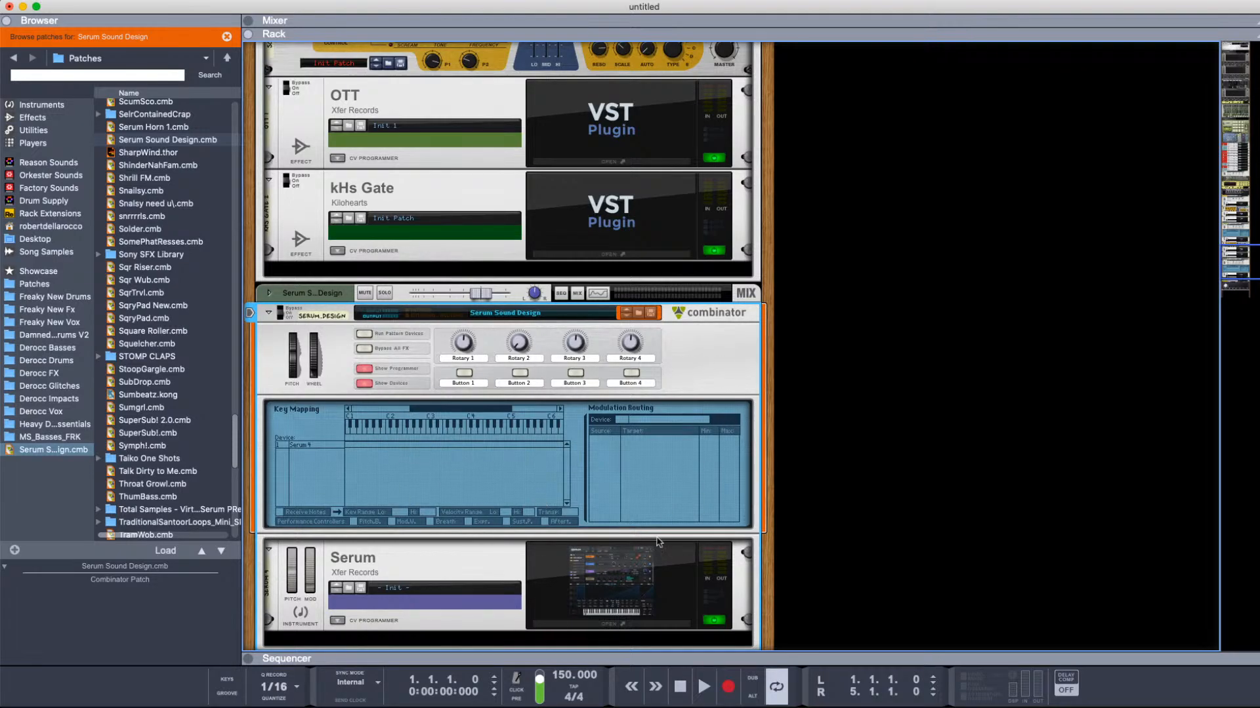
pyautogui.click(297, 443)
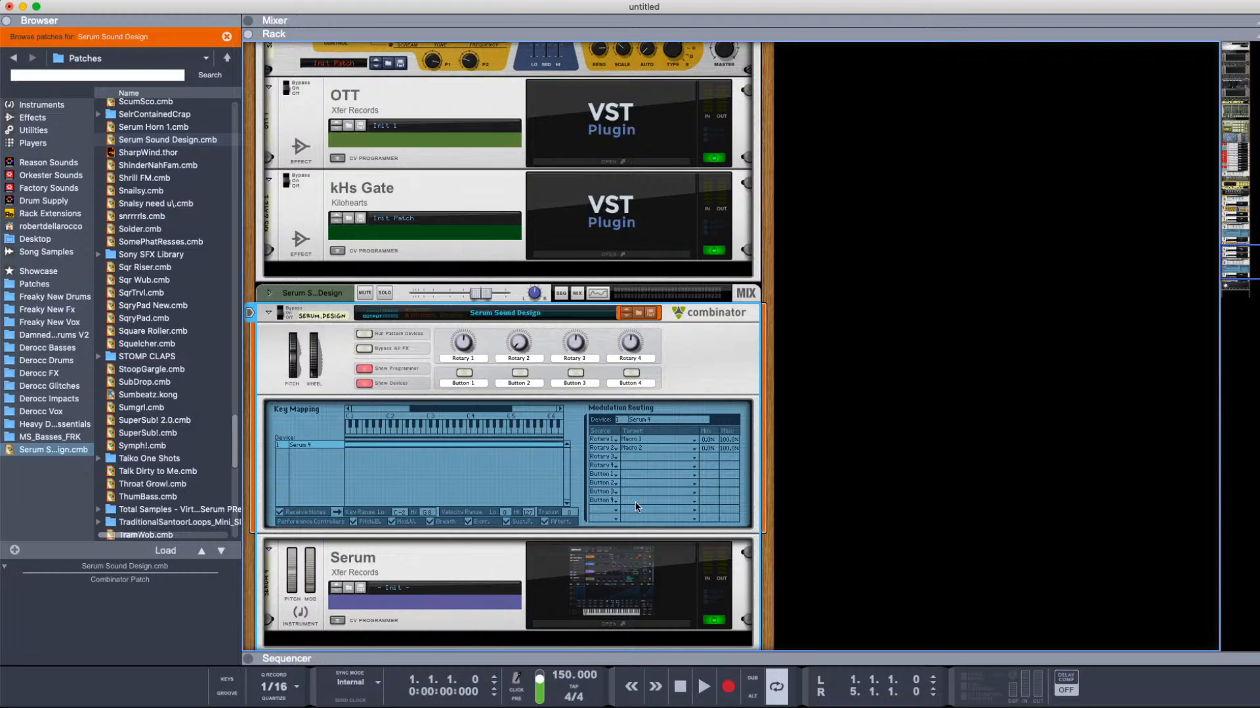
# Step: Open the new combinator's Serum synth, disable oscillator A and enable oscillator B
pyautogui.click(631, 565)
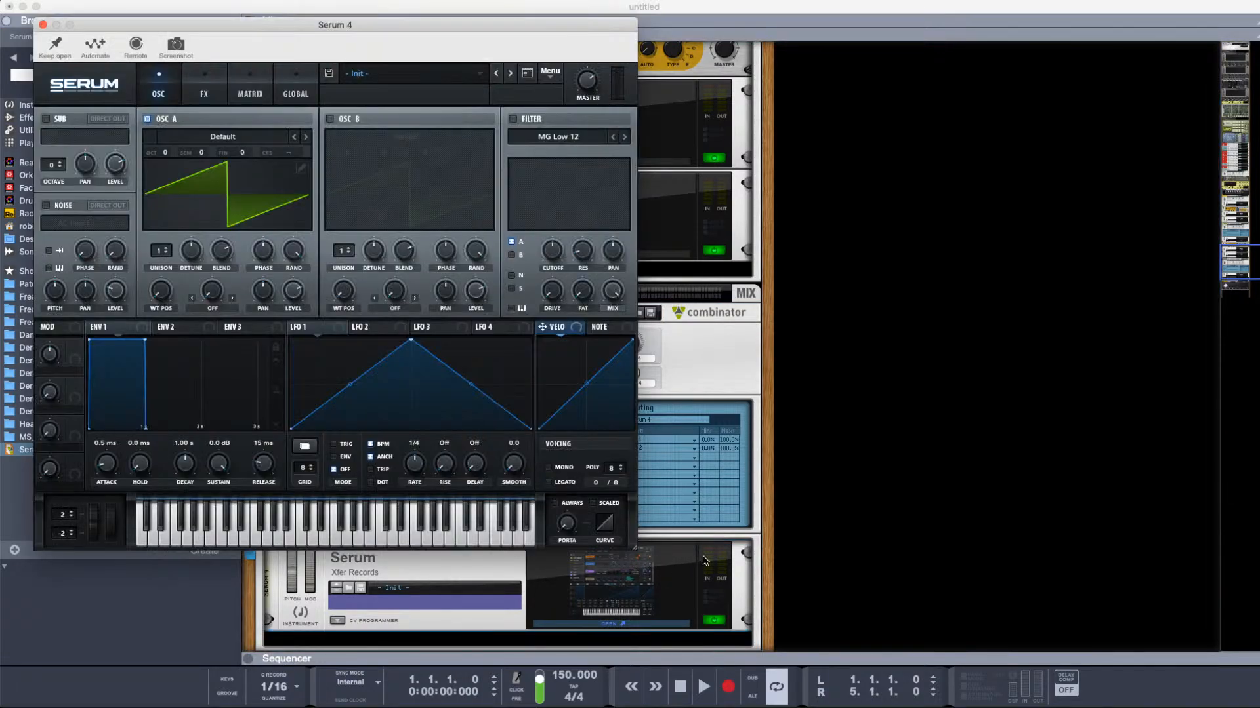
pyautogui.moveTo(389, 26); pyautogui.dragTo(515, 86)
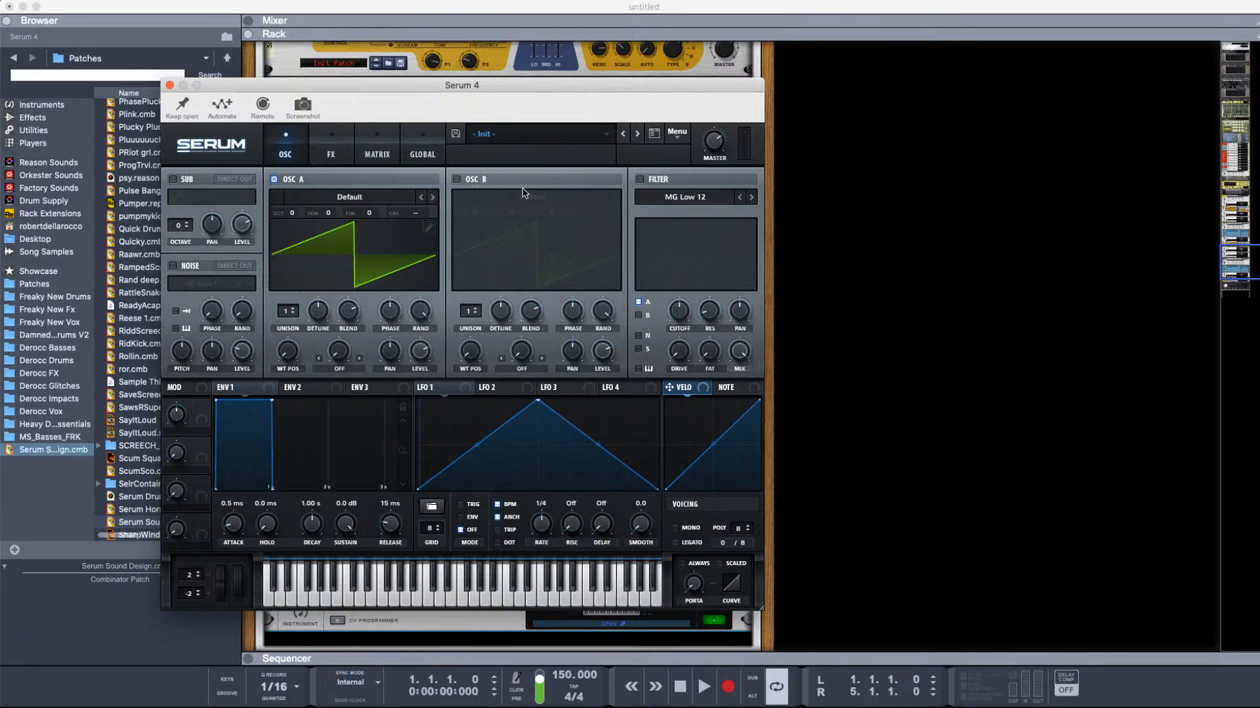
pyautogui.click(274, 179)
pyautogui.click(456, 179)
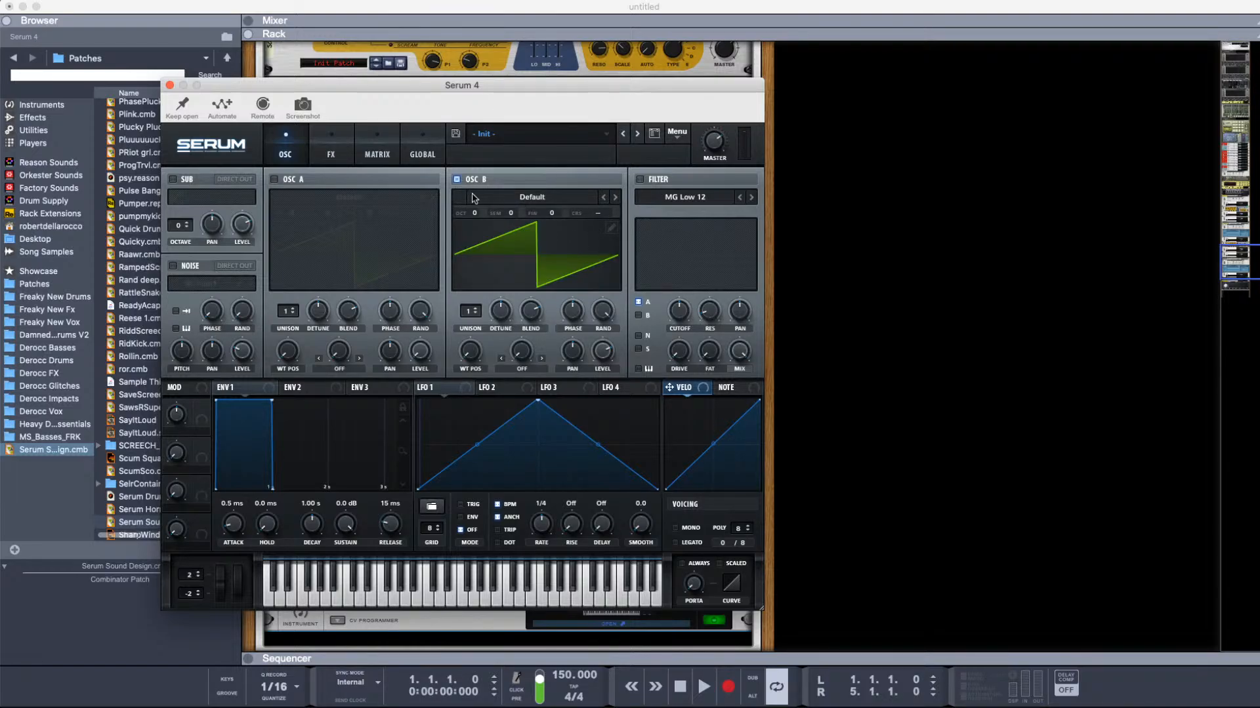
pyautogui.moveTo(476, 215)
pyautogui.mouseDown()
pyautogui.moveTo(481, 249)
pyautogui.moveTo(483, 217)
pyautogui.mouseUp()
# Step: Import Zetta_Kick08.wav from the Zetta sample pack's Drum Hits folder as oscillator B's wavetable and close the table editor
pyautogui.click(617, 229)
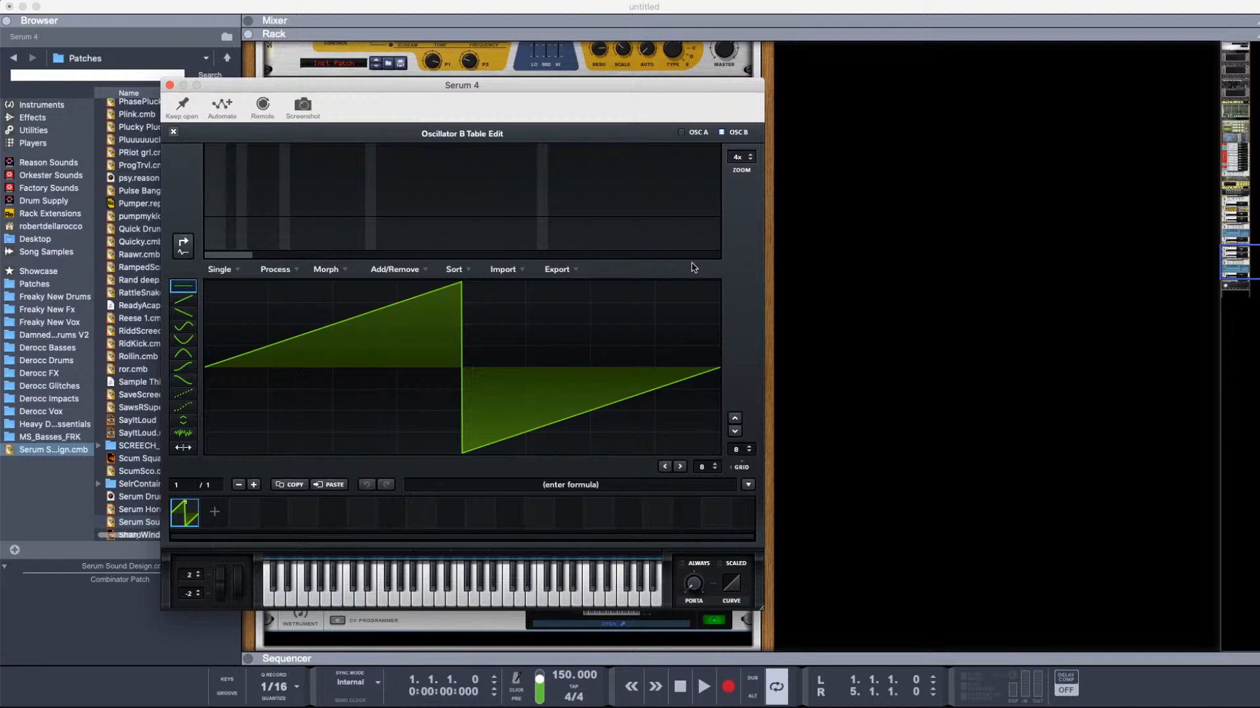
pyautogui.click(499, 270)
pyautogui.click(565, 370)
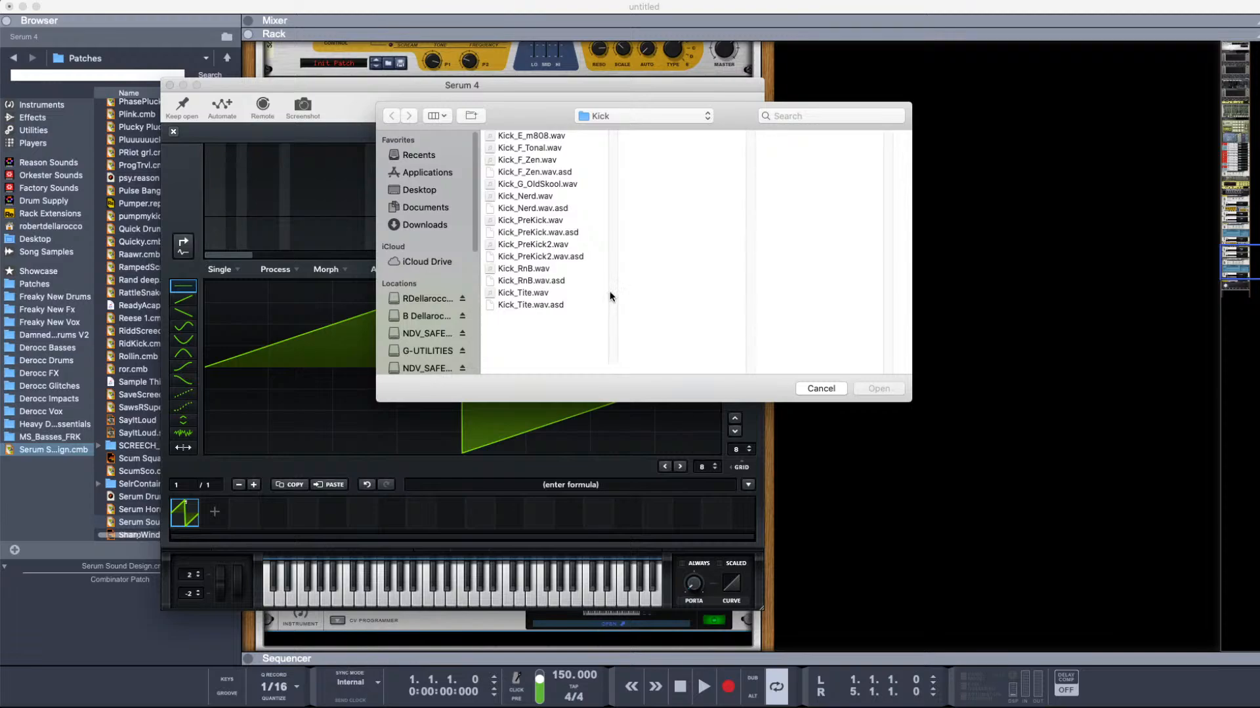
pyautogui.click(587, 117)
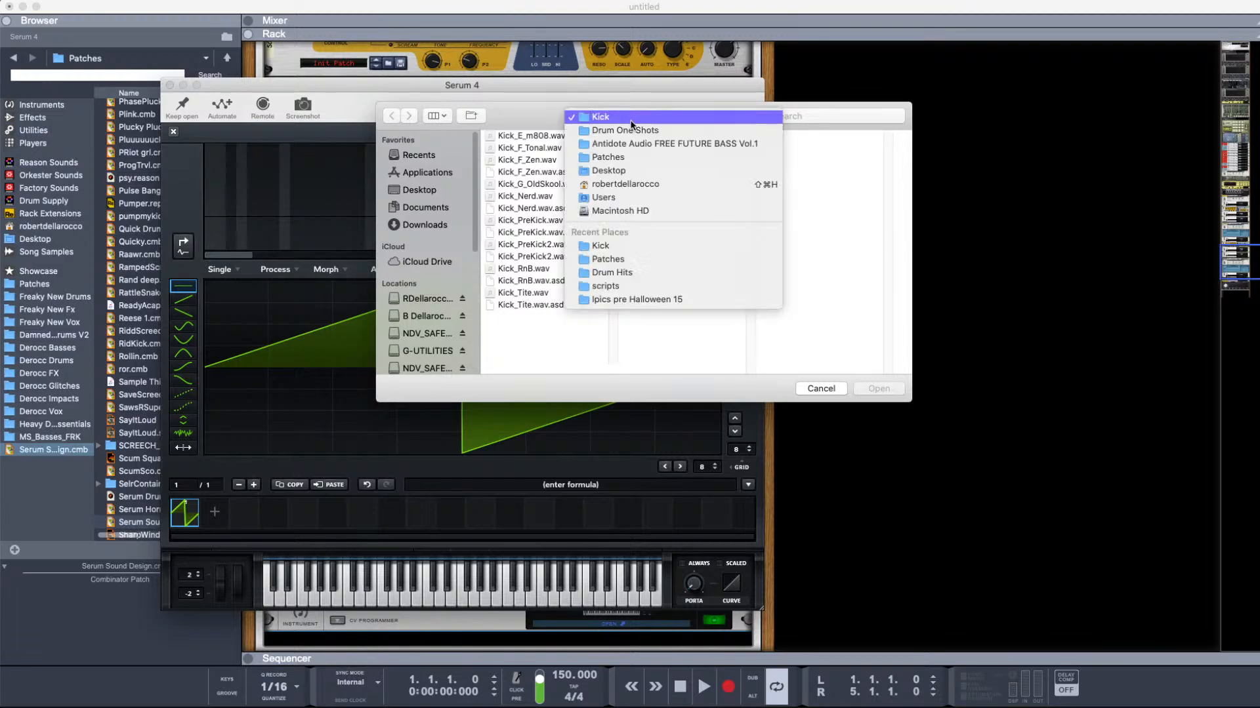
pyautogui.click(611, 157)
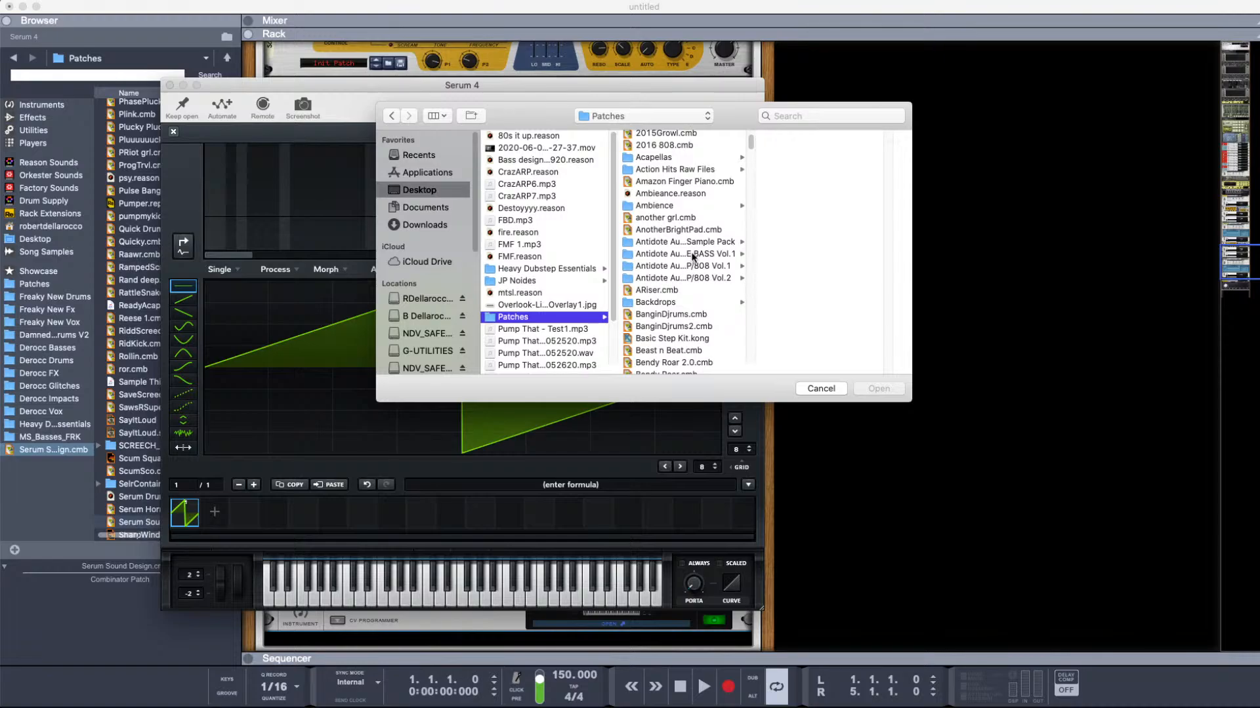
pyautogui.click(672, 241)
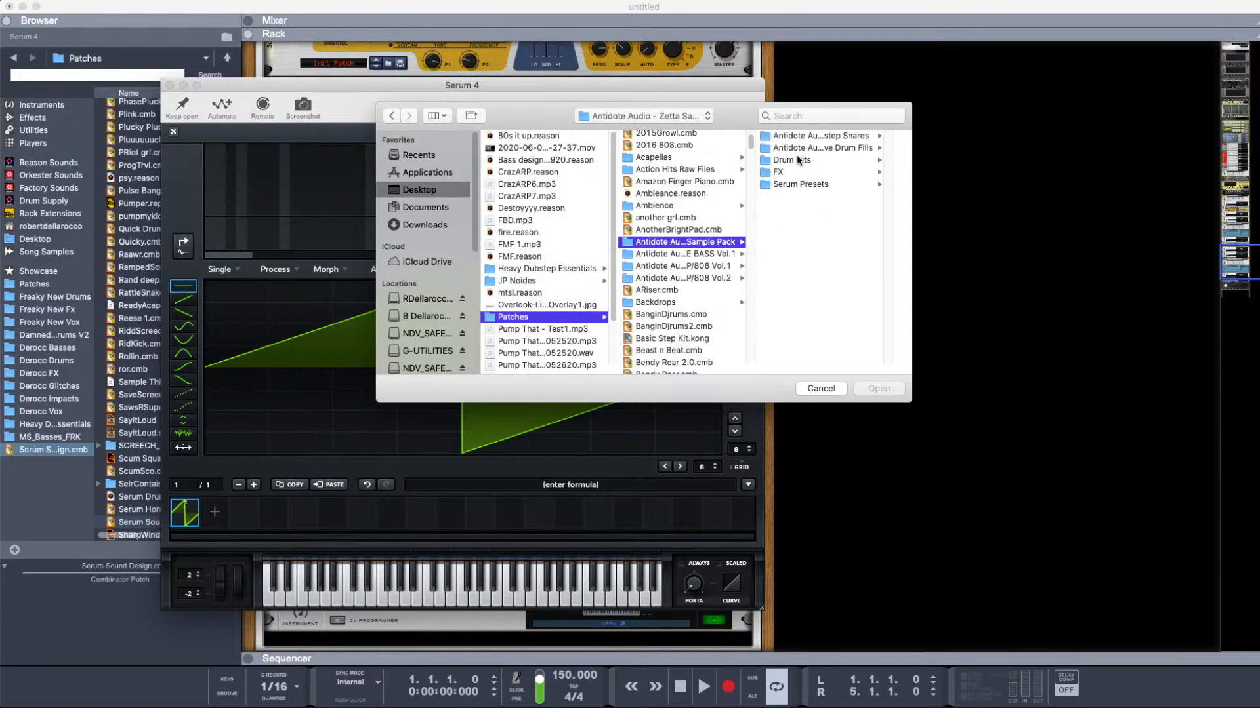
pyautogui.click(795, 160)
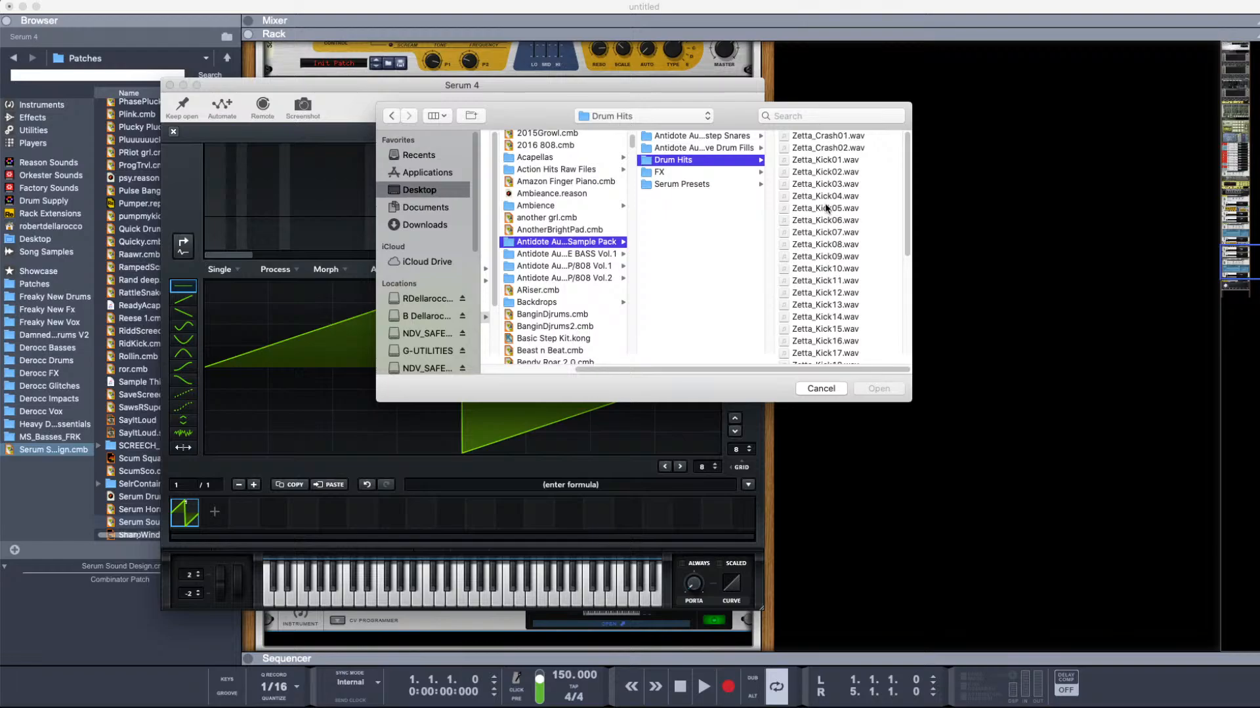
pyautogui.click(825, 244)
pyautogui.click(877, 388)
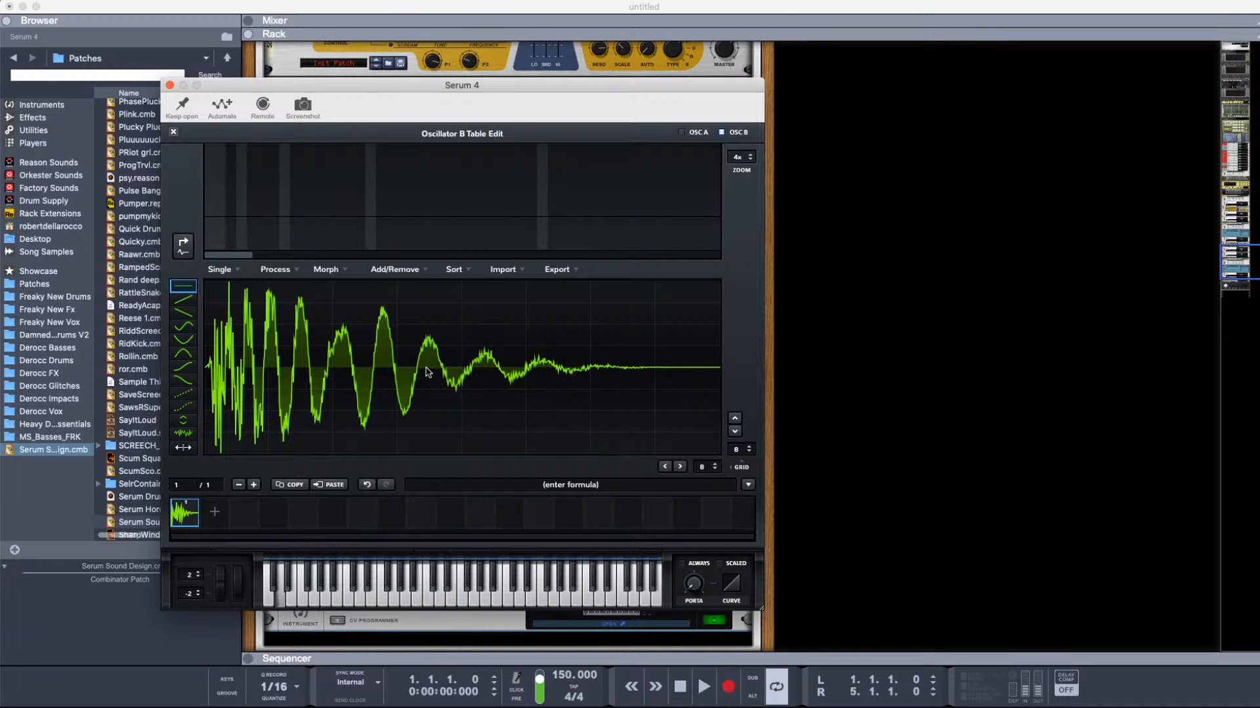
pyautogui.click(174, 134)
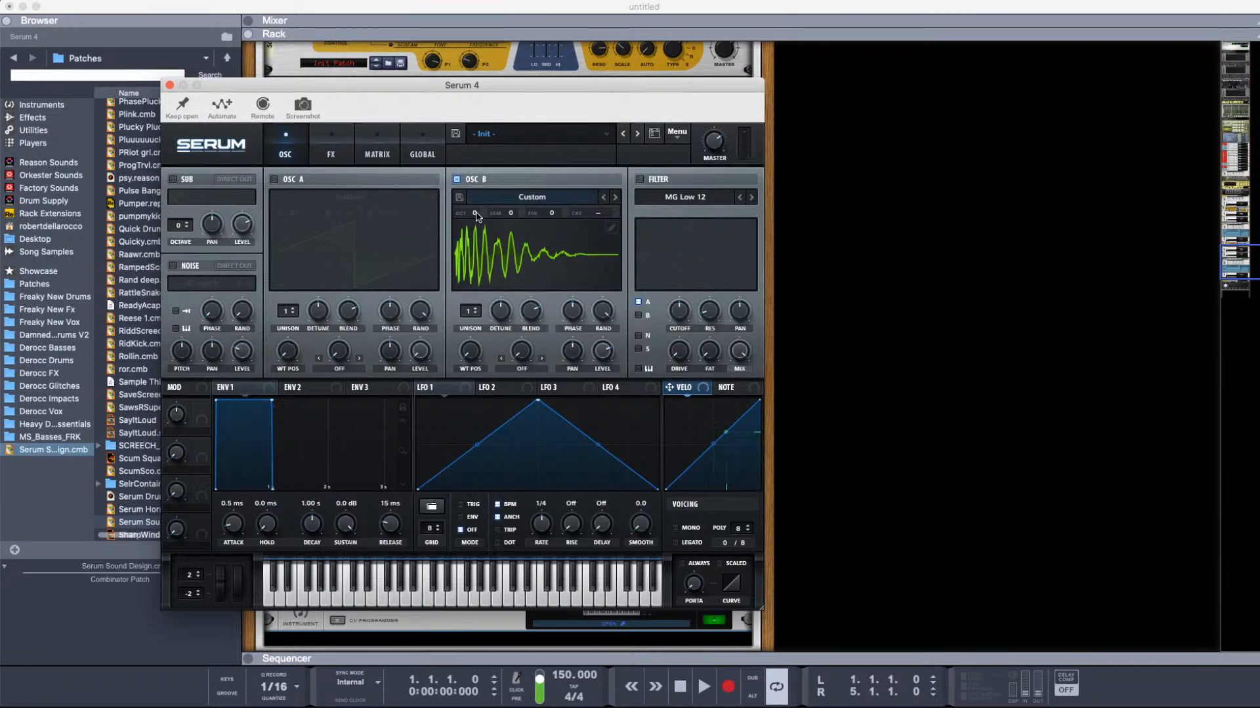
# Step: Set oscillator B to octave -2 with level 0%, and enable oscillator A with the Basic Shapes wavetable
pyautogui.moveTo(475, 220); pyautogui.dragTo(470, 256)
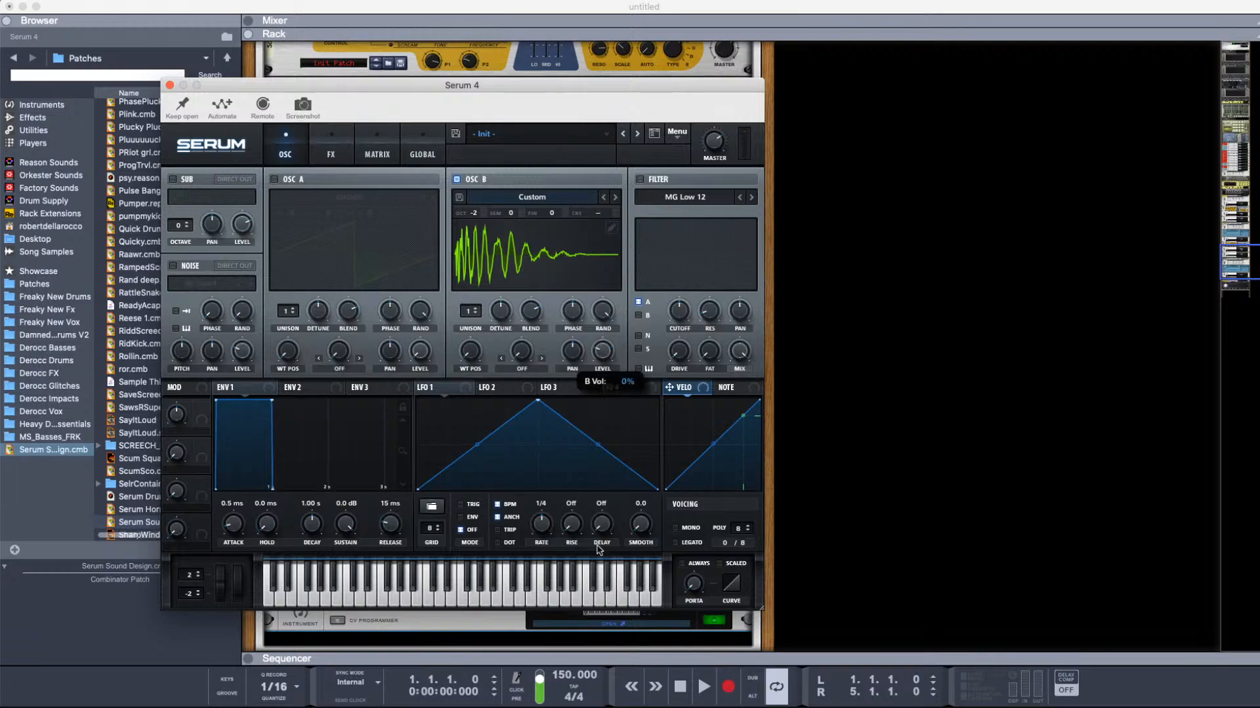
pyautogui.click(274, 179)
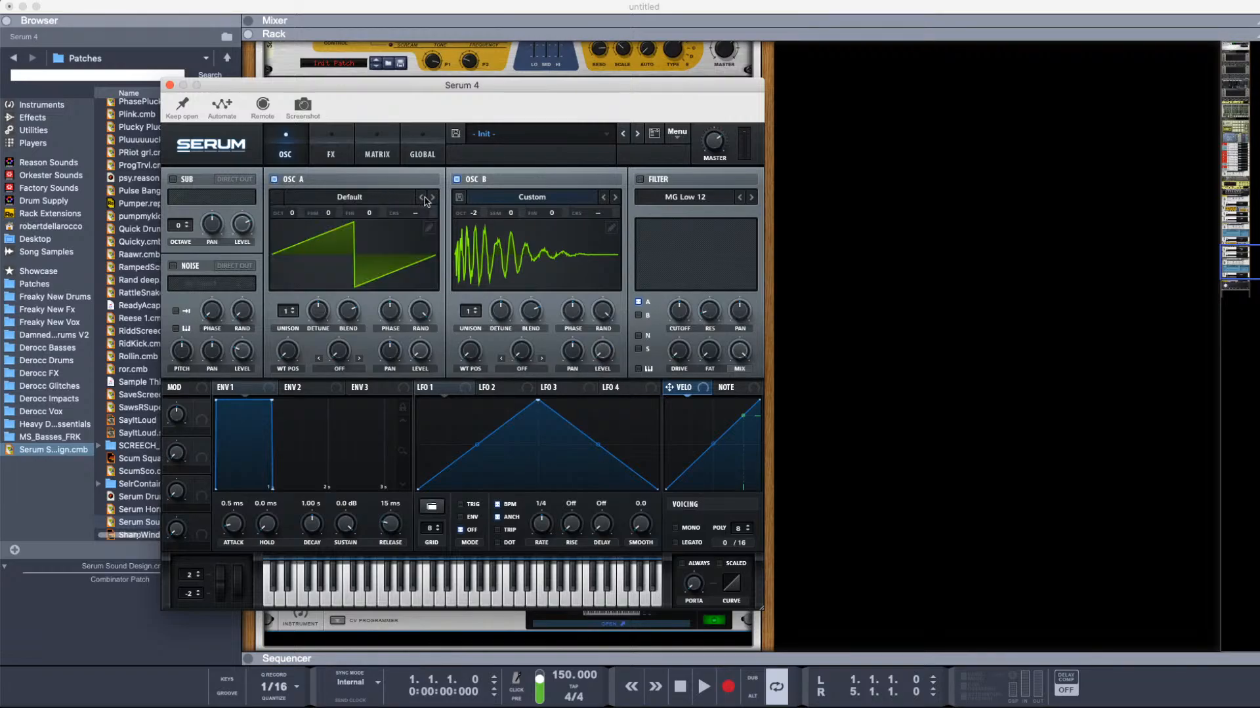
pyautogui.click(430, 198)
pyautogui.click(430, 198)
pyautogui.click(431, 197)
pyautogui.click(430, 197)
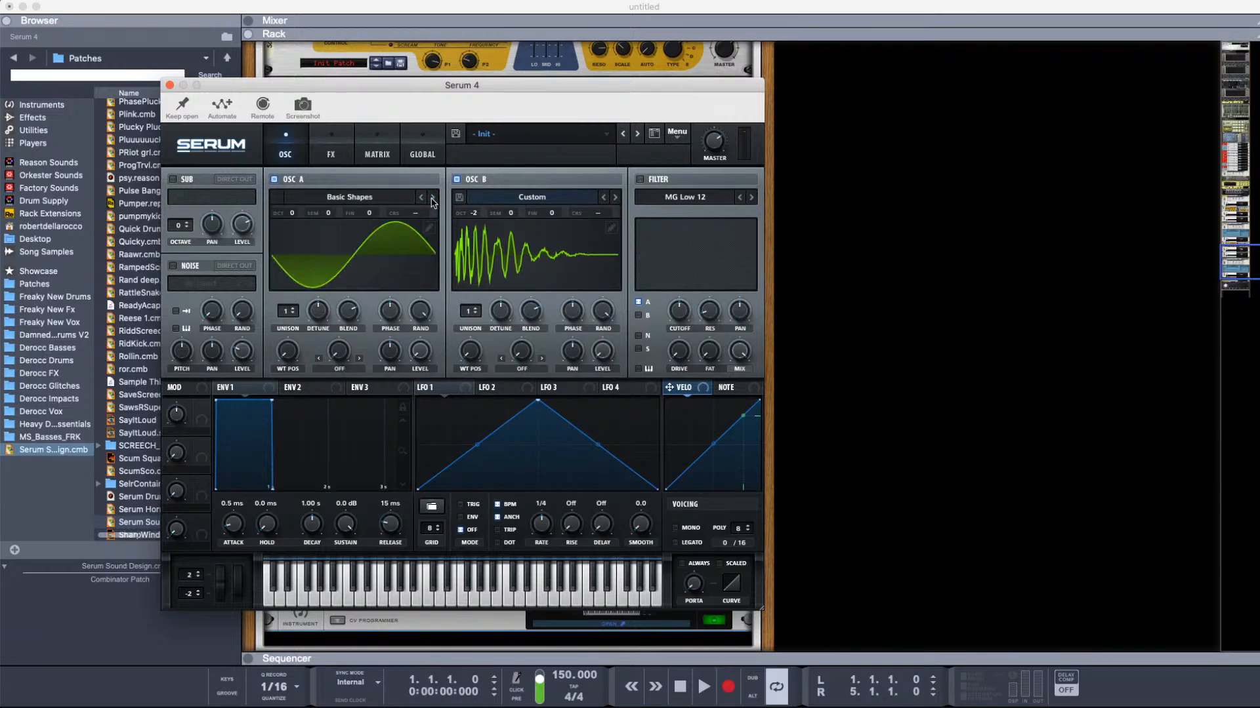
# Step: Set oscillator A's warp mode to FM (from B) and its level to 70%
pyautogui.click(339, 370)
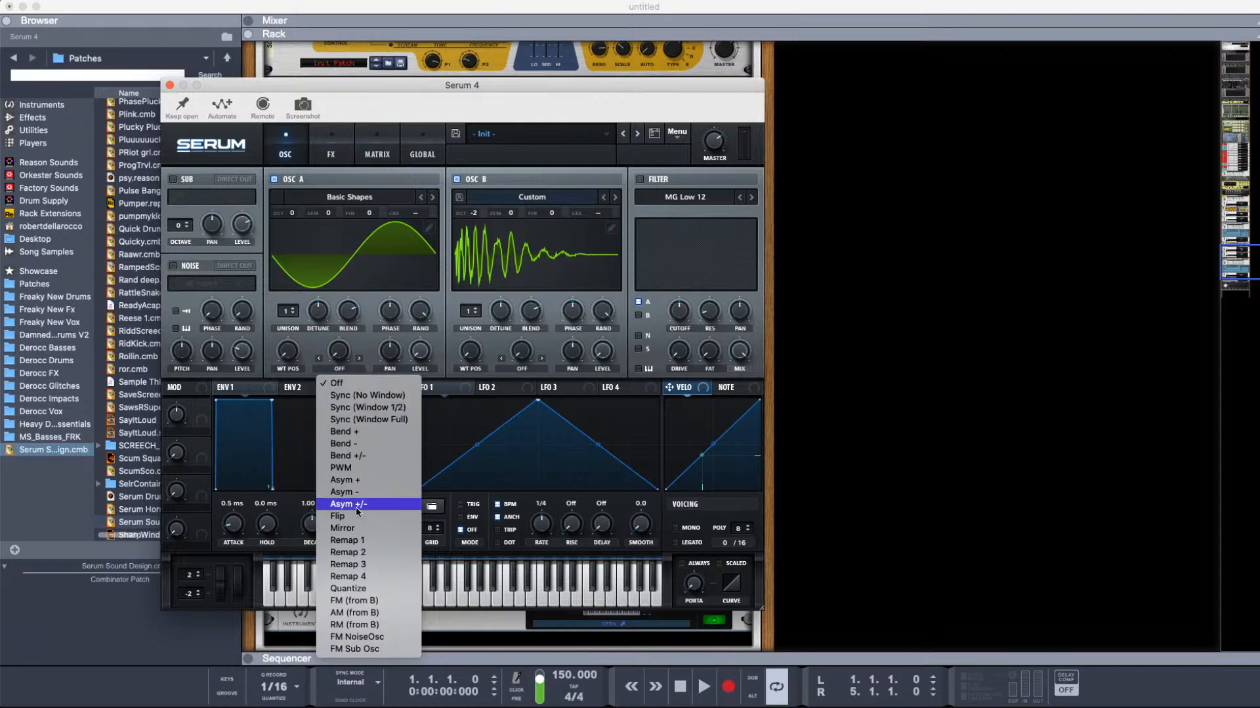
pyautogui.click(356, 602)
pyautogui.moveTo(424, 349); pyautogui.dragTo(426, 248)
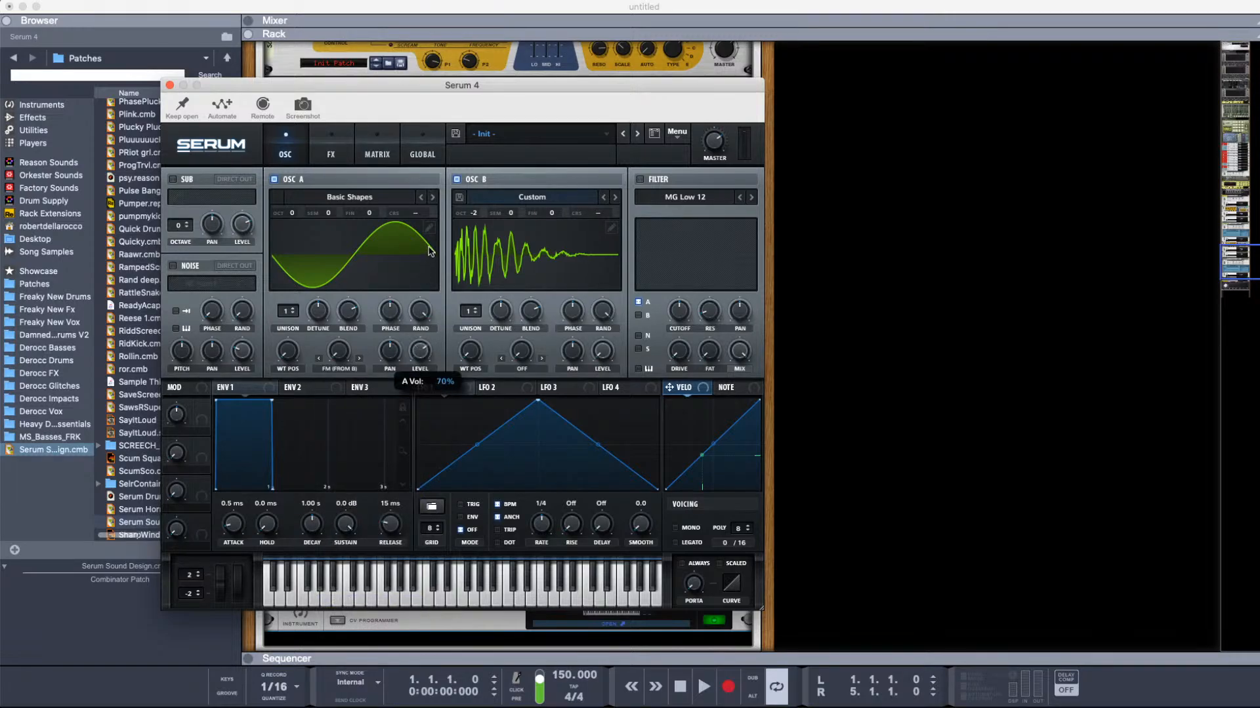
# Step: Set oscillator A's octave to -1 and adjust its FM warp amount
pyautogui.moveTo(345, 348); pyautogui.dragTo(347, 330)
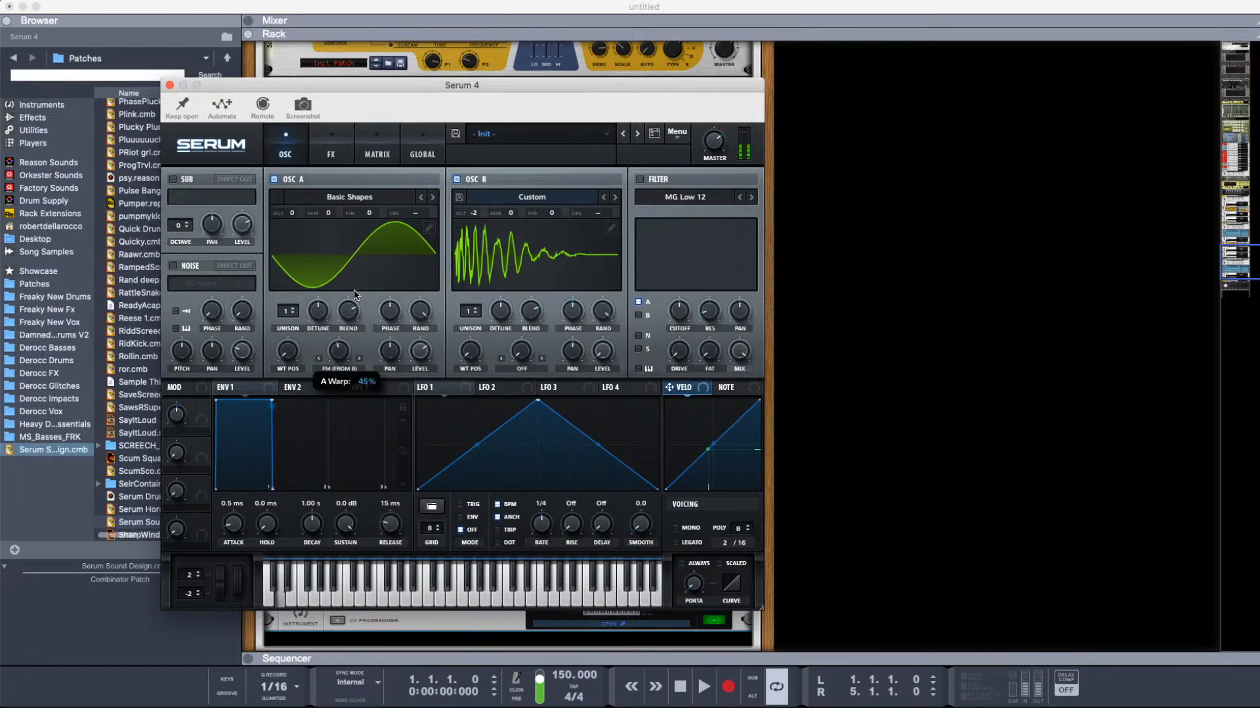
pyautogui.moveTo(293, 213); pyautogui.dragTo(292, 223)
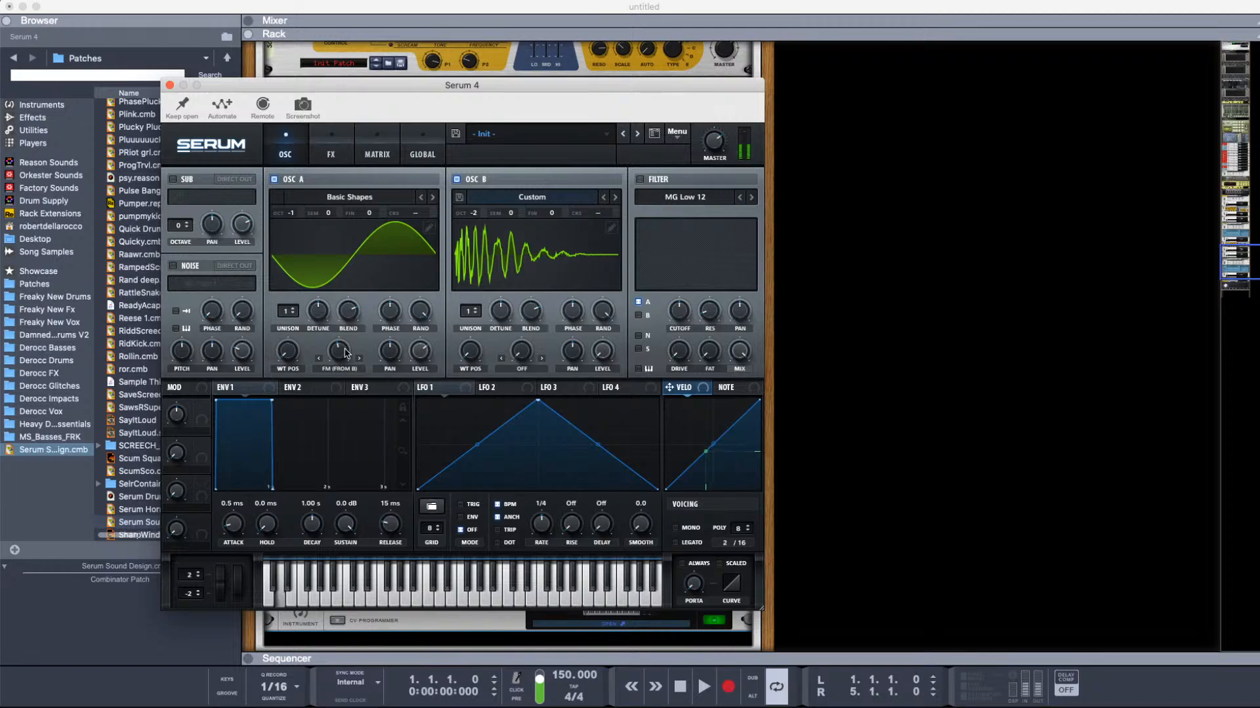
pyautogui.moveTo(346, 354)
pyautogui.mouseDown()
pyautogui.moveTo(354, 322)
pyautogui.moveTo(349, 340)
pyautogui.mouseUp()
# Step: Try PWM as oscillator B's warp mode and adjust its amount
pyautogui.click(534, 371)
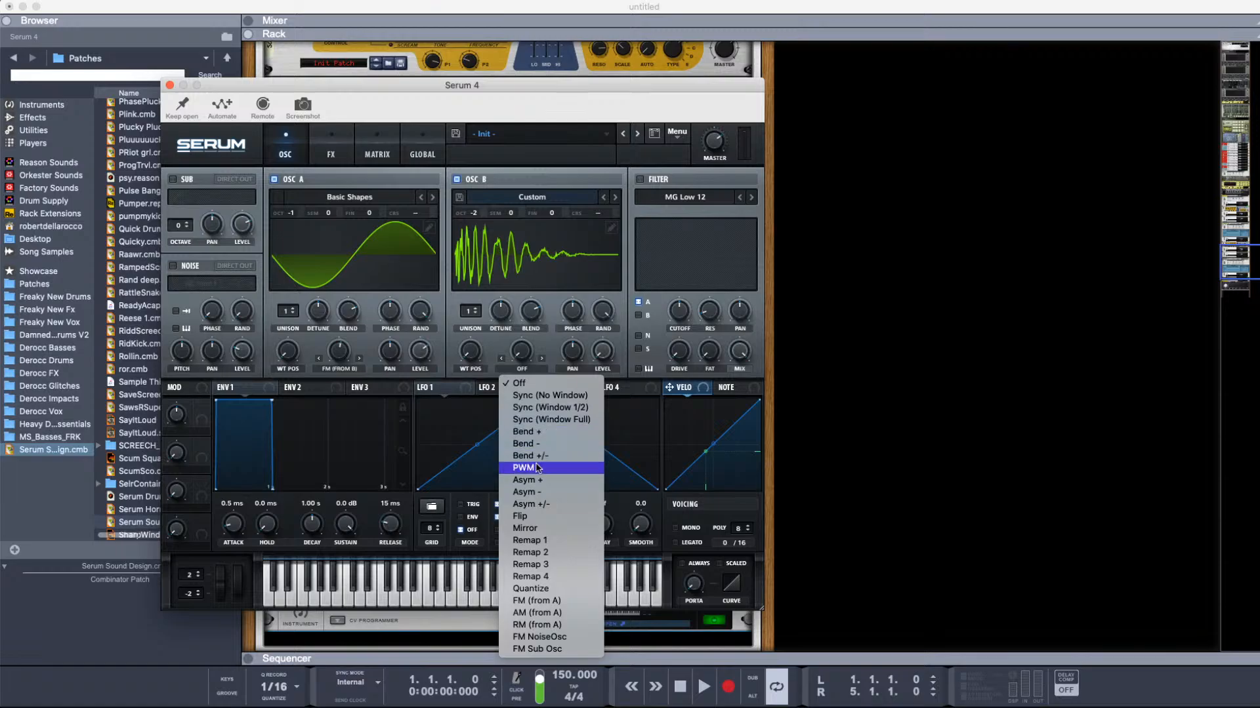
pyautogui.click(525, 358)
pyautogui.moveTo(524, 358); pyautogui.dragTo(551, 401)
pyautogui.click(676, 132)
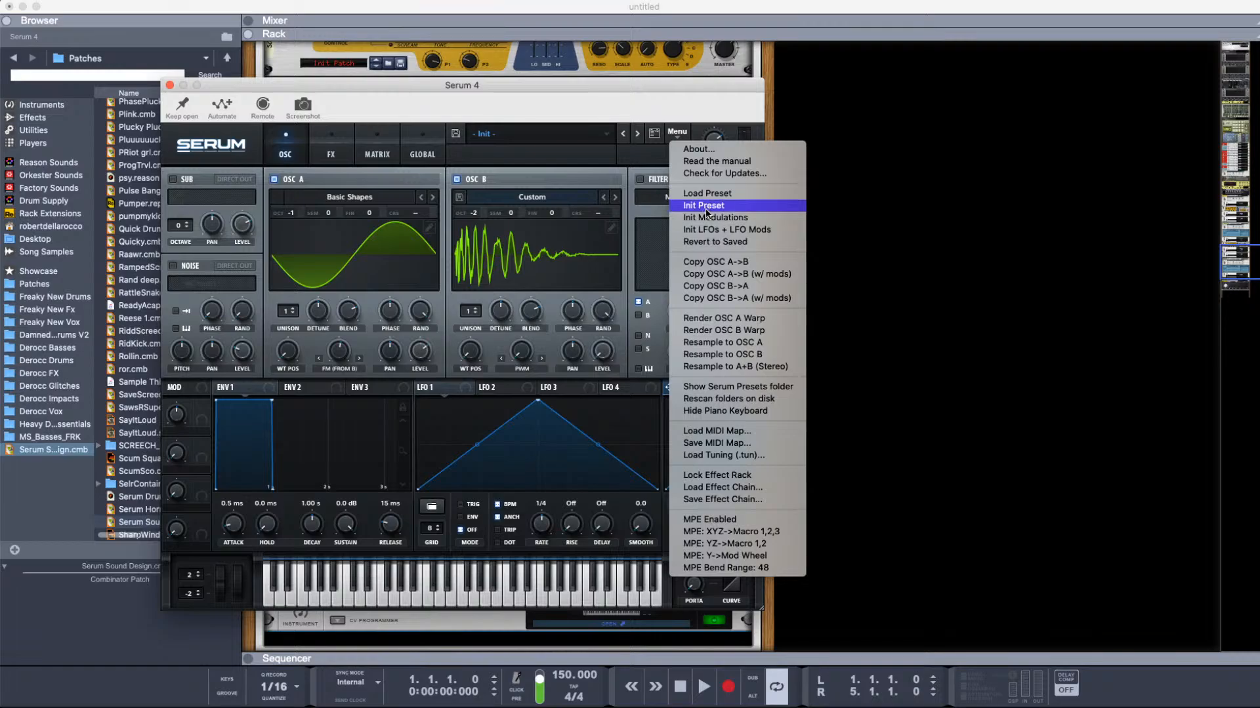
# Step: Switch oscillator B's warp mode to Asym + and render the oscillator B warp into its wavetable
pyautogui.click(542, 360)
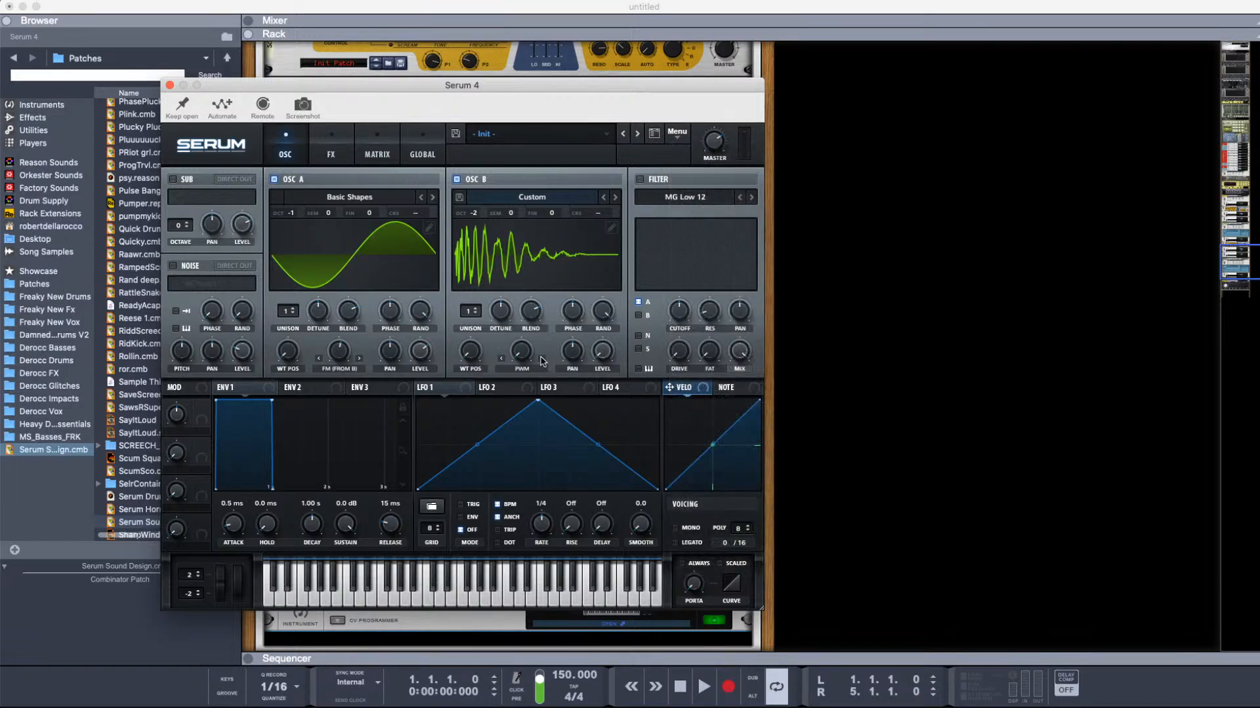
pyautogui.moveTo(542, 363)
pyautogui.mouseDown()
pyautogui.moveTo(550, 230)
pyautogui.moveTo(538, 368)
pyautogui.mouseUp()
pyautogui.click(679, 143)
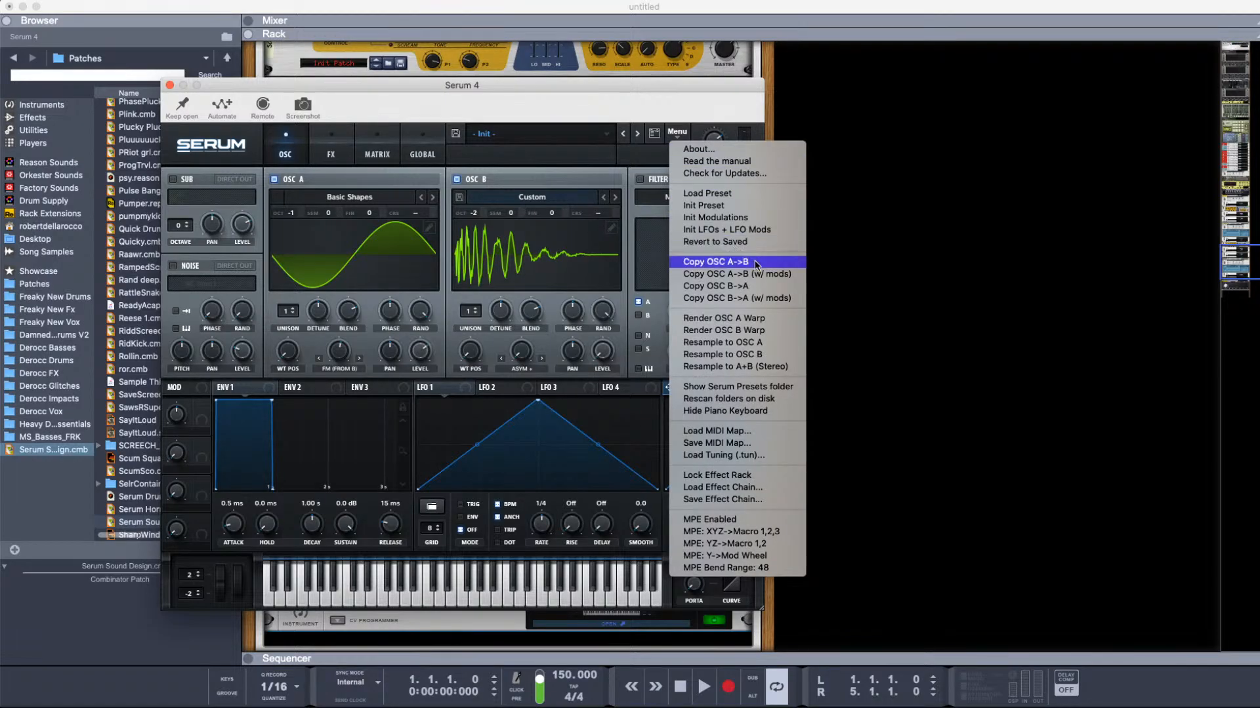
pyautogui.click(753, 331)
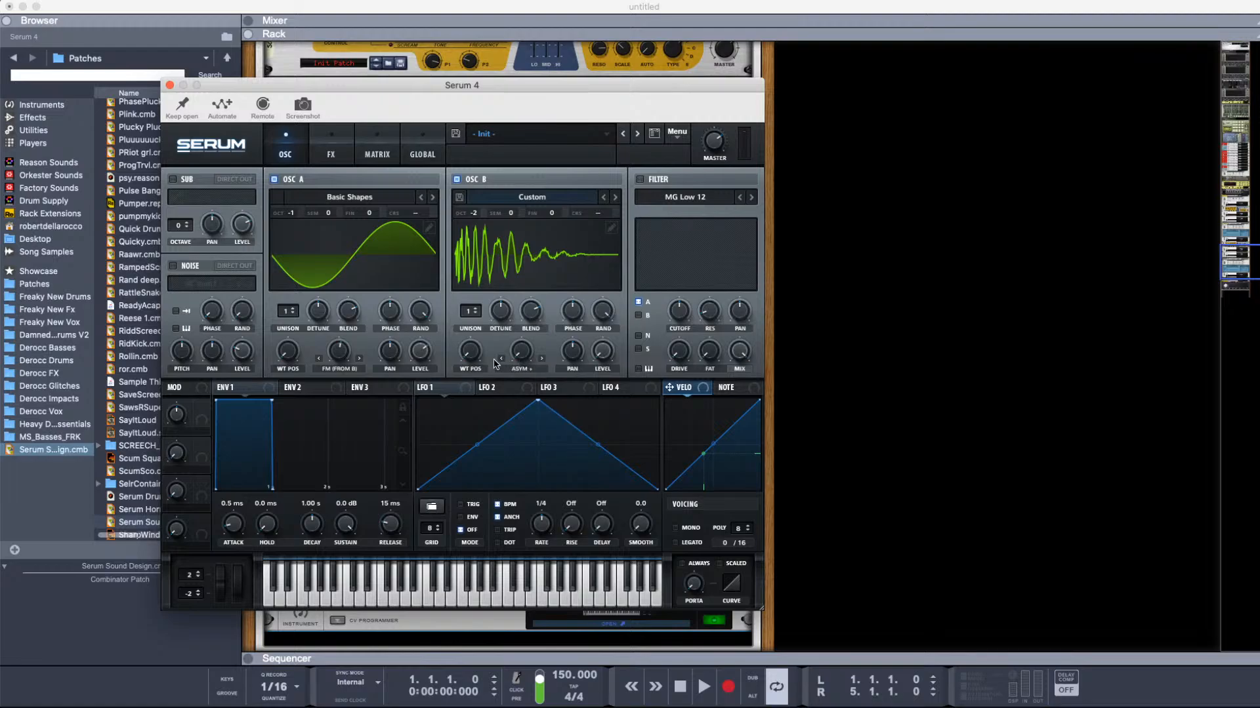
# Step: Sweep oscillator B's rendered wavetable position, set its warp mode to Bend -, and adjust the bend amount
pyautogui.moveTo(470, 360); pyautogui.dragTo(508, 420)
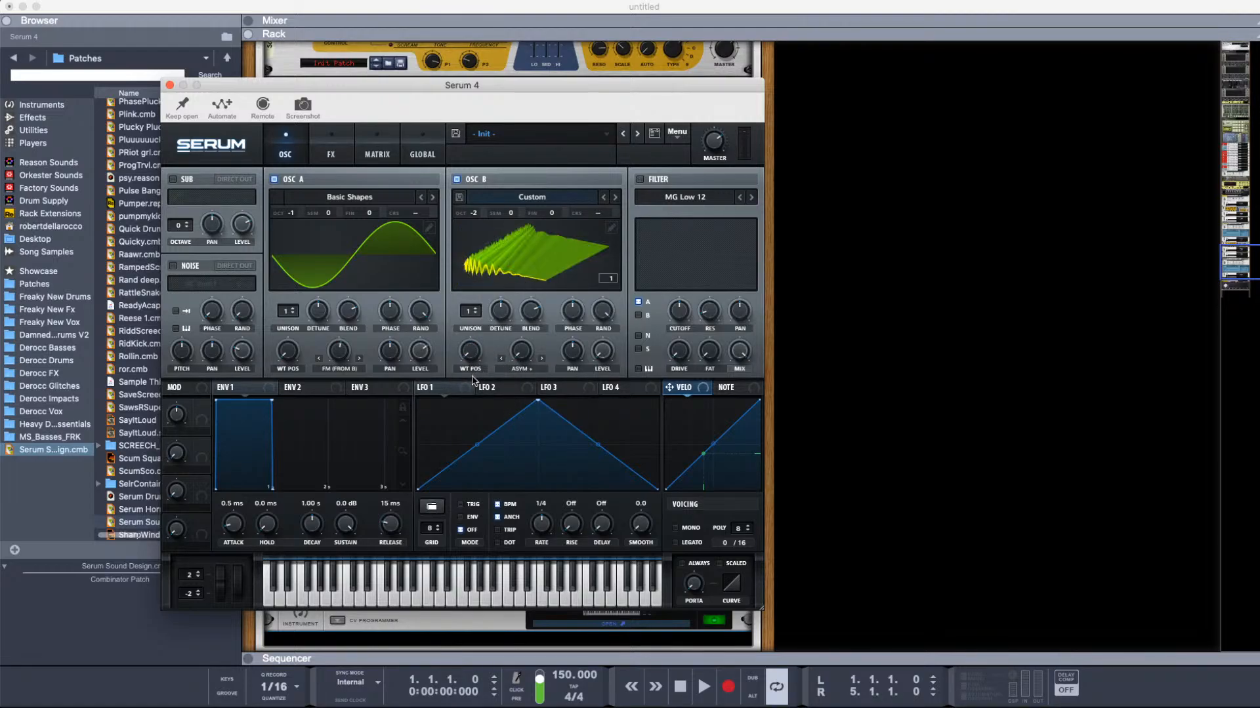
pyautogui.moveTo(470, 356); pyautogui.dragTo(510, 462)
pyautogui.click(530, 369)
pyautogui.click(532, 448)
pyautogui.moveTo(522, 353); pyautogui.dragTo(531, 264)
pyautogui.click(530, 251)
pyautogui.moveTo(469, 359); pyautogui.dragTo(497, 293)
pyautogui.moveTo(521, 351); pyautogui.dragTo(511, 425)
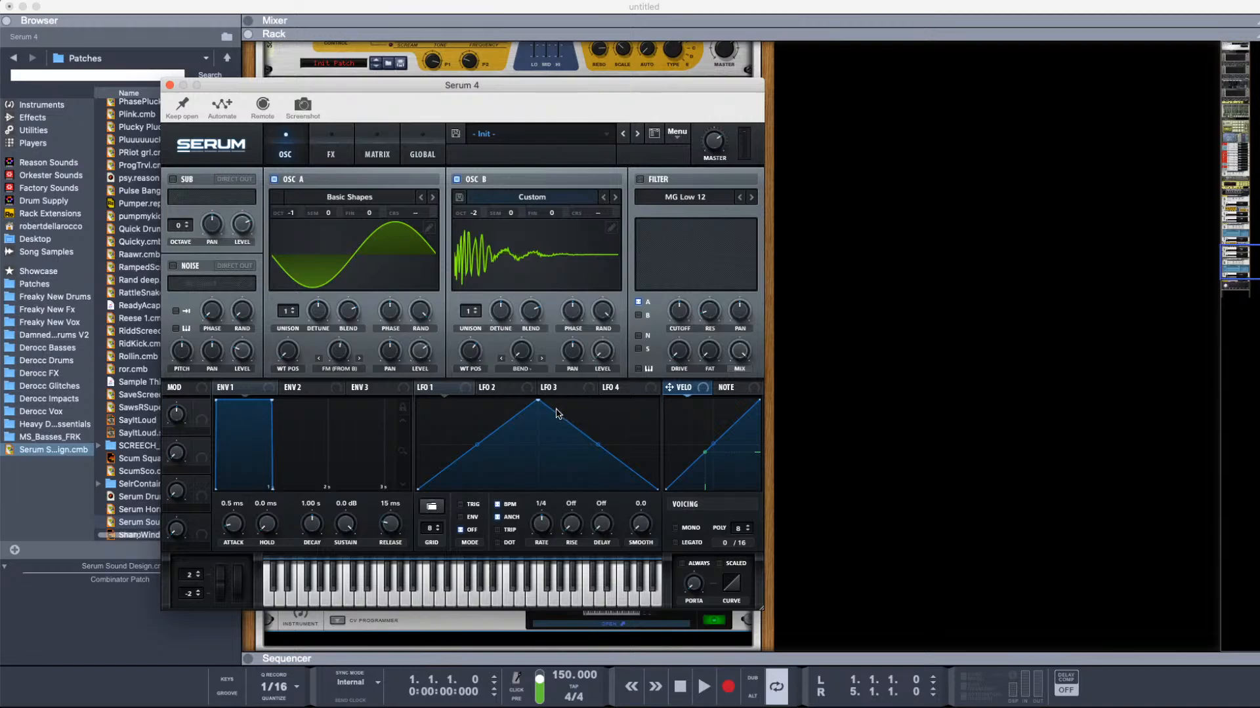
# Step: Reshape LFO 1 into four evenly spaced full-height peaks by moving its peak and adding points
pyautogui.moveTo(539, 401); pyautogui.dragTo(446, 402)
pyautogui.doubleClick(501, 459)
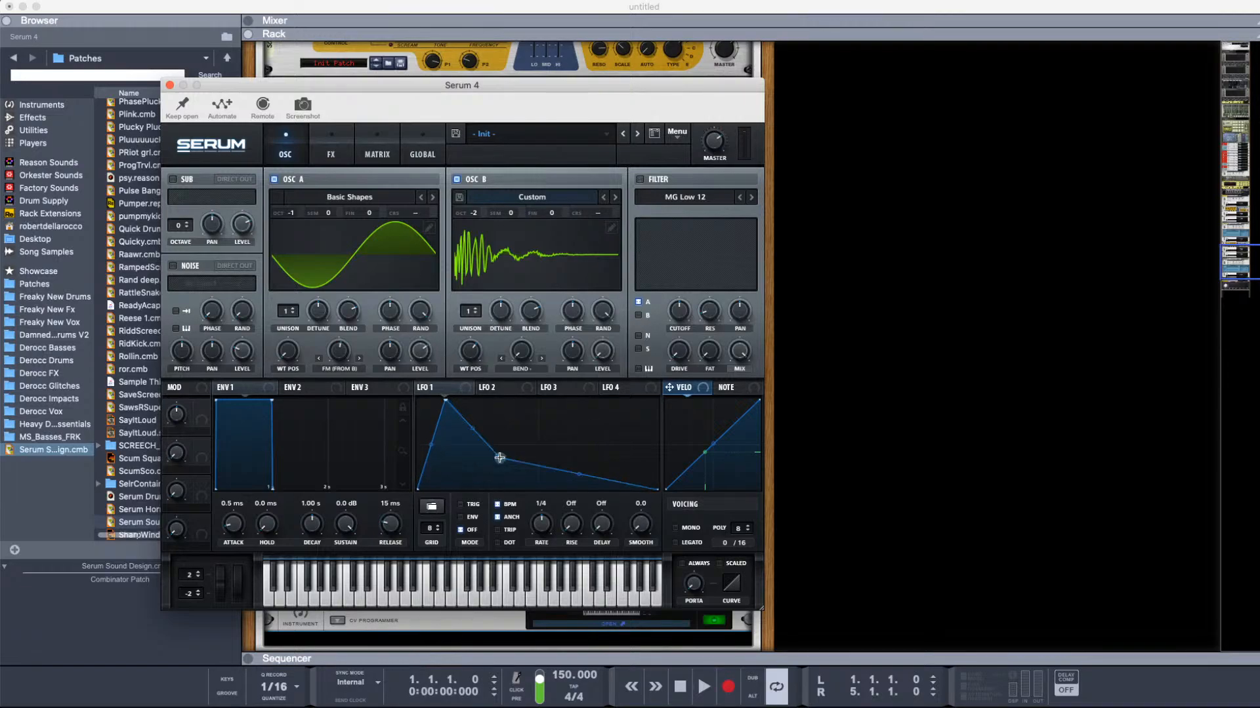
pyautogui.moveTo(500, 458); pyautogui.dragTo(538, 490)
pyautogui.doubleClick(509, 463)
pyautogui.doubleClick(523, 445)
pyautogui.doubleClick(599, 441)
pyautogui.moveTo(599, 442); pyautogui.dragTo(628, 400)
pyautogui.doubleClick(599, 460)
pyautogui.doubleClick(620, 463)
# Step: Curve the segments between LFO 1's peaks and assign LFO 1 to oscillator A's level
pyautogui.moveTo(431, 447); pyautogui.dragTo(522, 465)
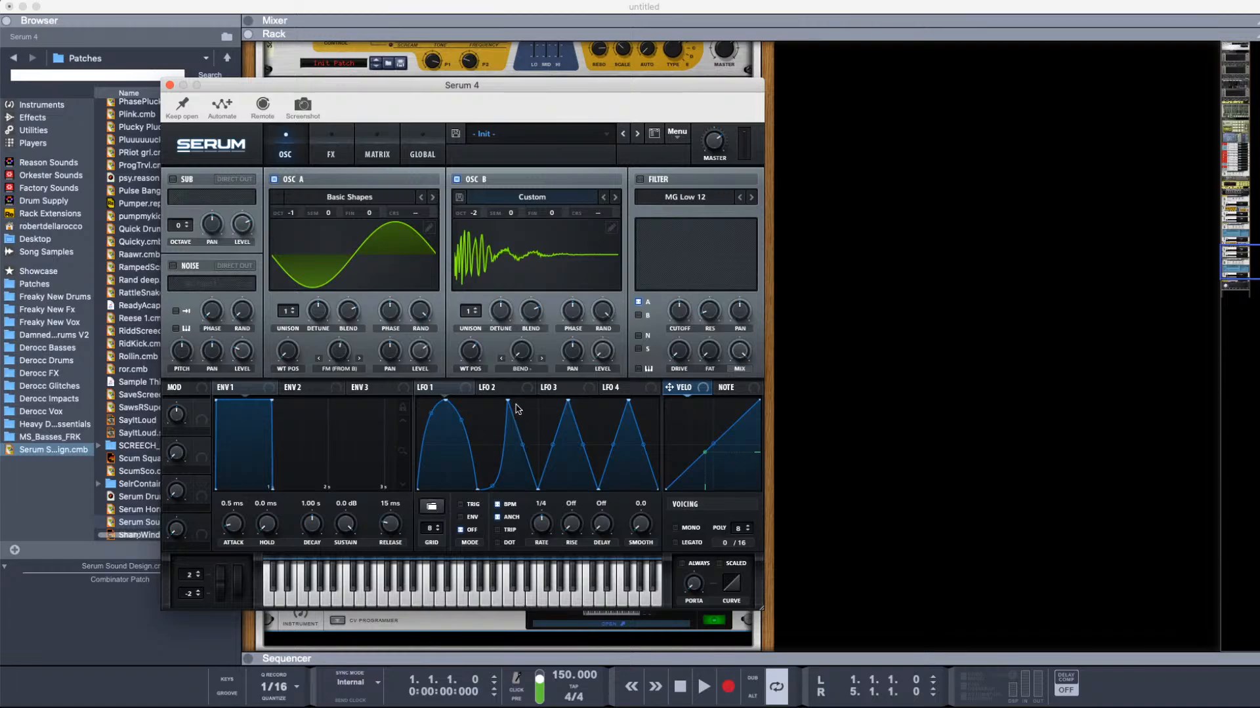
pyautogui.moveTo(507, 399); pyautogui.dragTo(504, 399)
pyautogui.moveTo(525, 448); pyautogui.dragTo(614, 467)
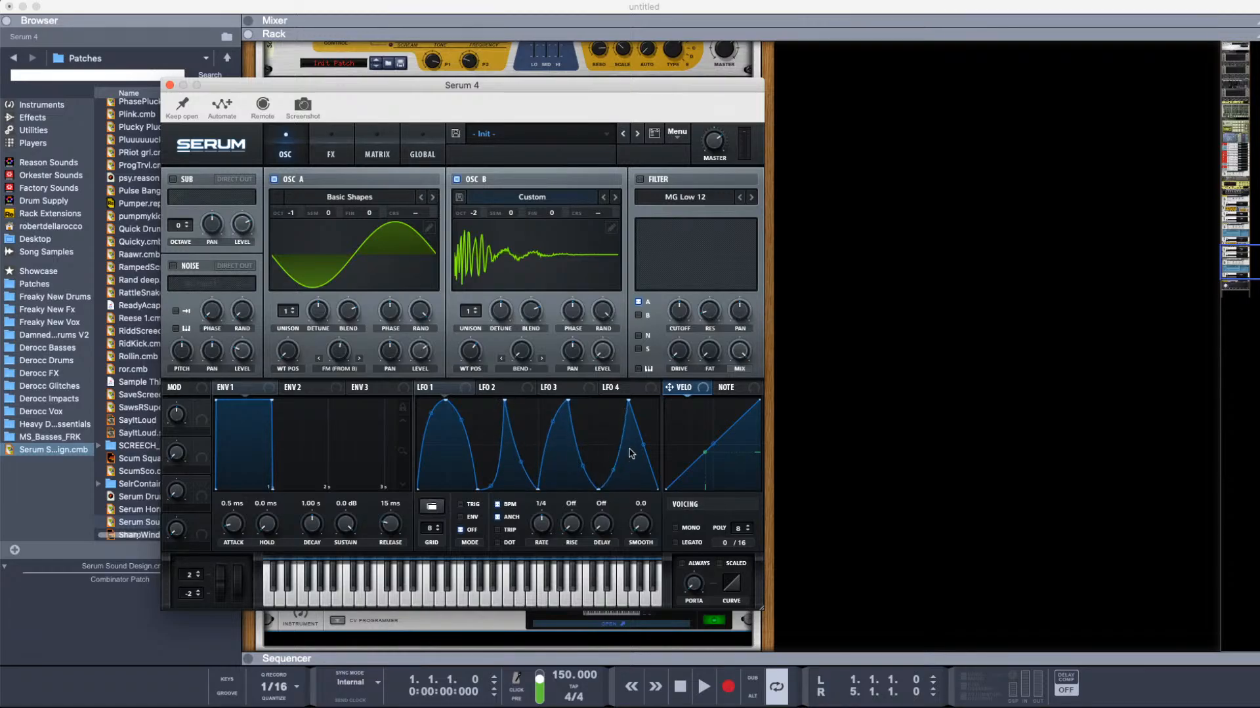
pyautogui.moveTo(444, 394); pyautogui.dragTo(419, 352)
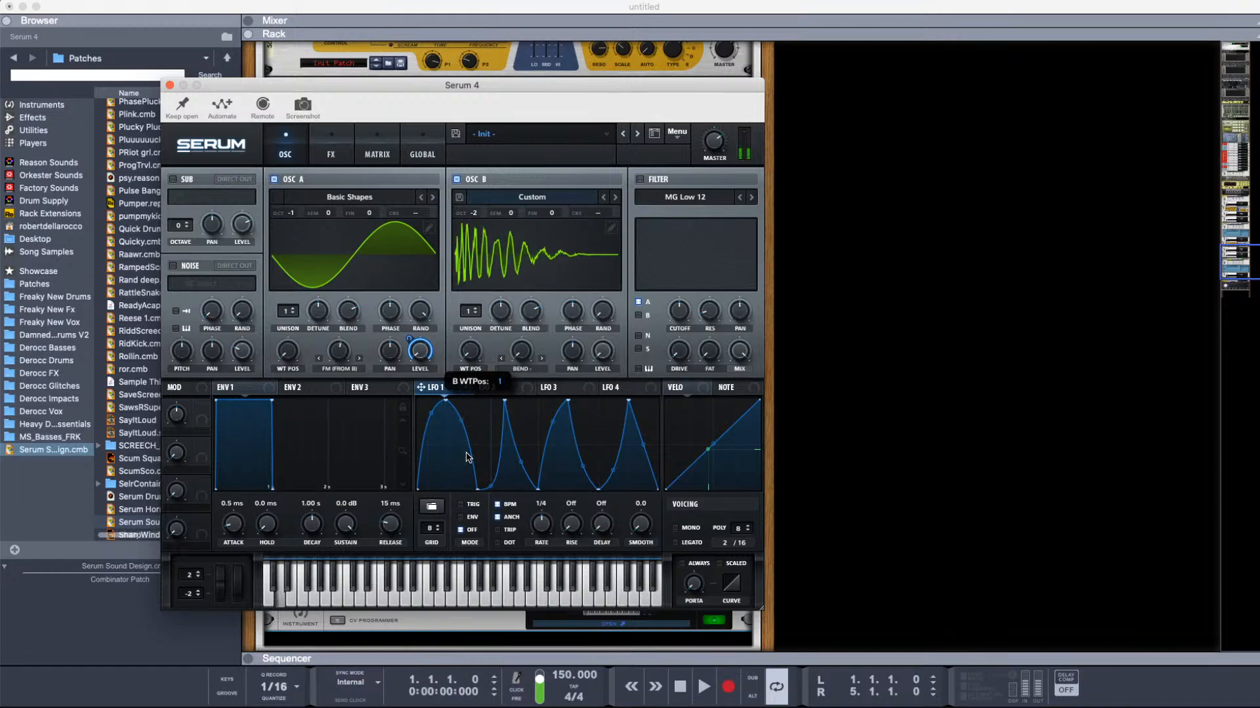
# Step: Shape LFO 2 as a straight rising ramp and assign it to oscillator B's wavetable position
pyautogui.click(513, 387)
pyautogui.moveTo(537, 402); pyautogui.dragTo(858, 356)
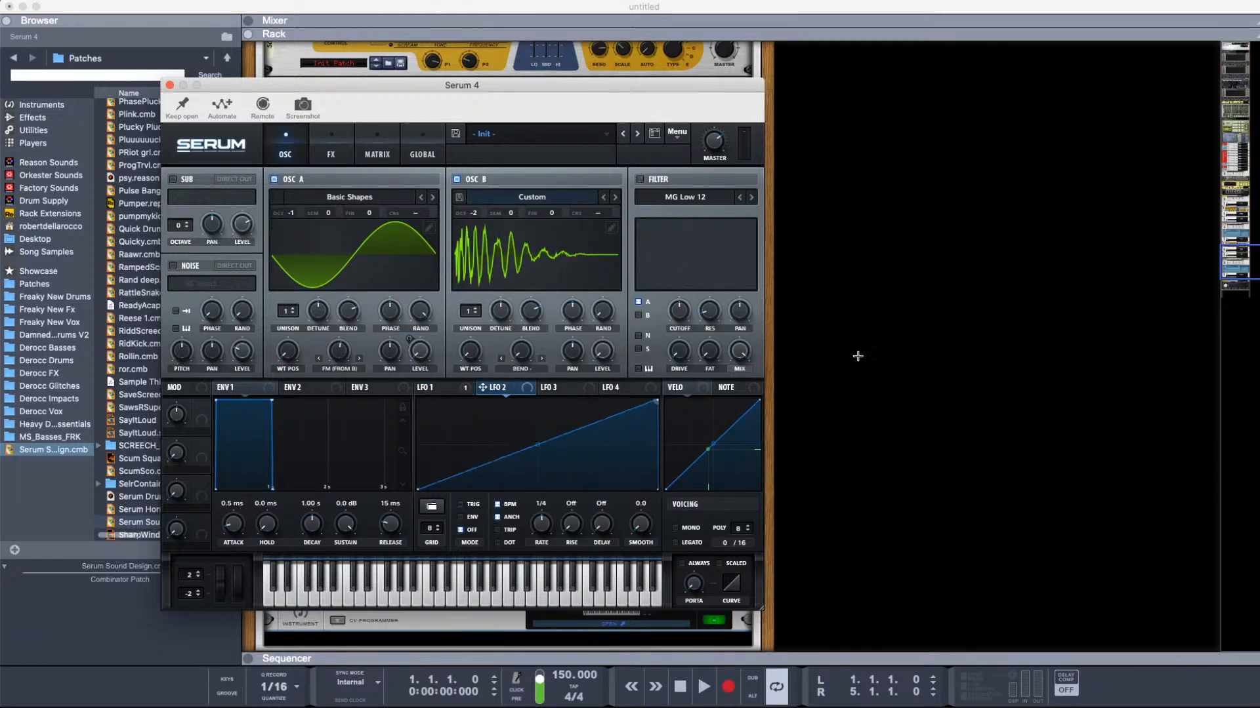
pyautogui.moveTo(483, 387); pyautogui.dragTo(470, 351)
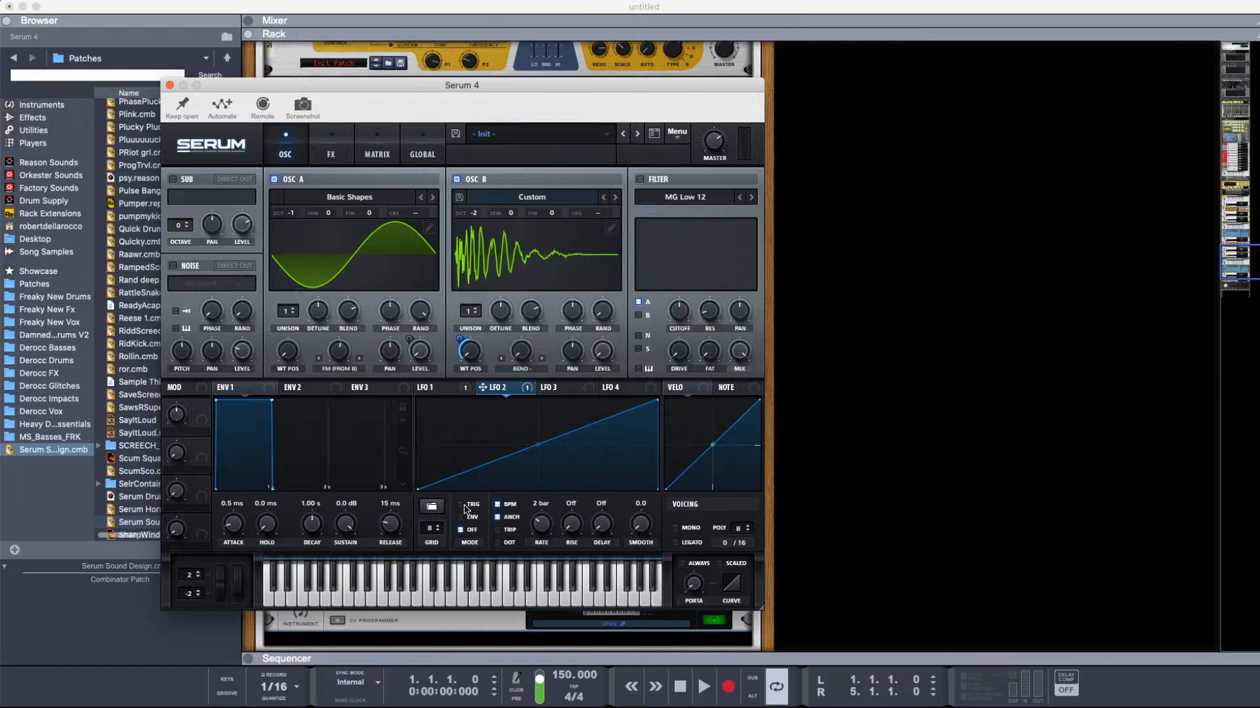
# Step: Set LFO 2 to Trig mode at a one-bar rate and assign it to oscillator B's Bend - amount, adjusting the wavetable position modulation
pyautogui.click(454, 388)
pyautogui.moveTo(483, 387); pyautogui.dragTo(522, 353)
pyautogui.moveTo(522, 353); pyautogui.dragTo(510, 438)
pyautogui.moveTo(468, 353); pyautogui.dragTo(469, 332)
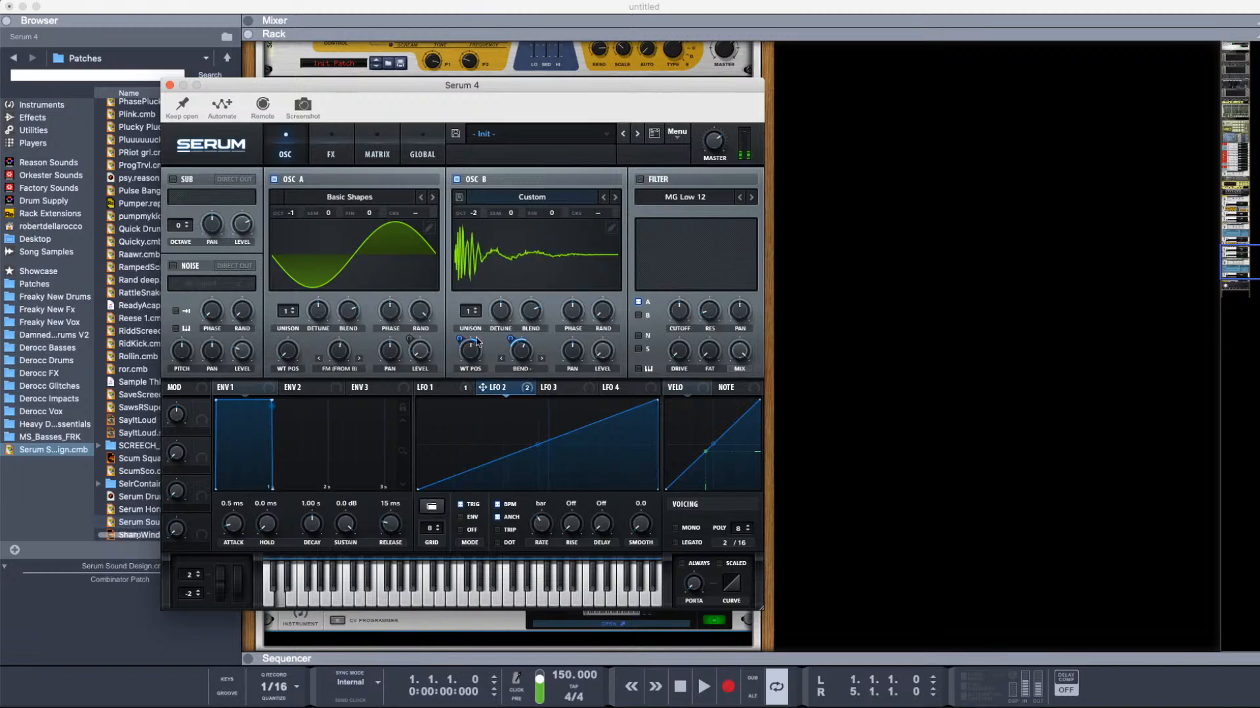
# Step: Assign LFO 1 to oscillator A's FM amount and switch oscillator B's warp mode to Bend +/-
pyautogui.moveTo(477, 372)
pyautogui.moveTo(420, 387); pyautogui.dragTo(339, 355)
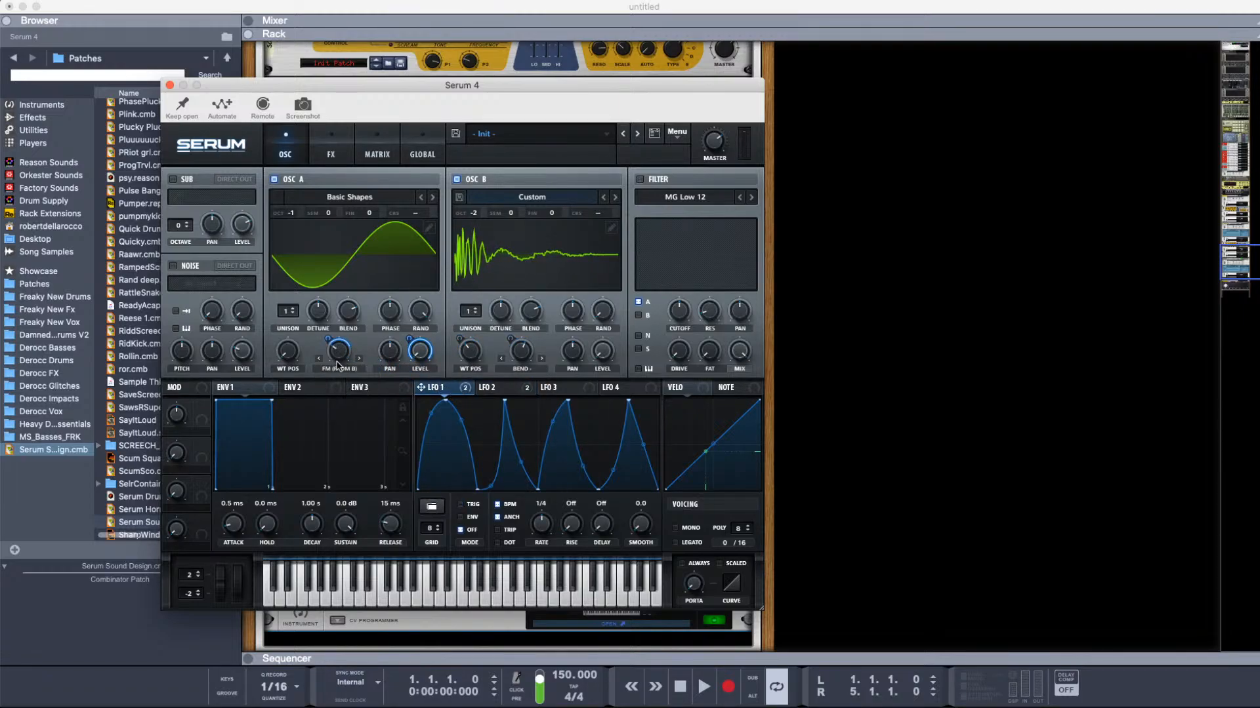
pyautogui.moveTo(337, 356)
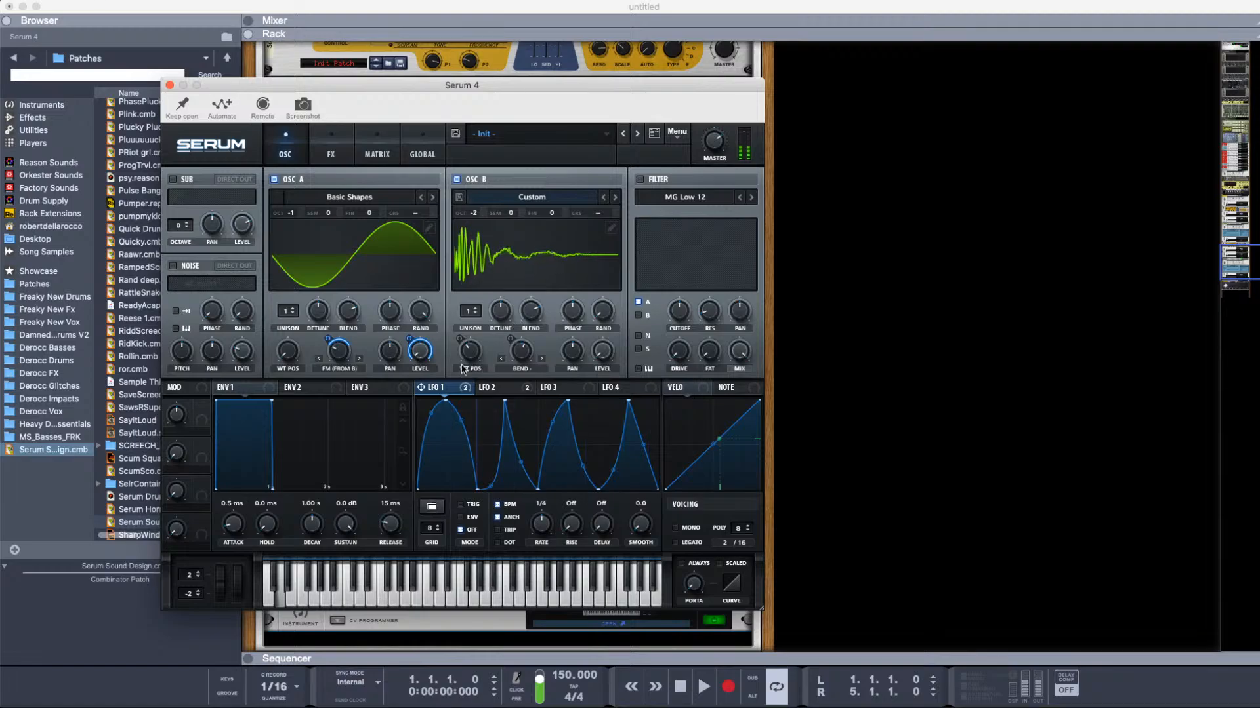
pyautogui.moveTo(472, 351); pyautogui.dragTo(468, 379)
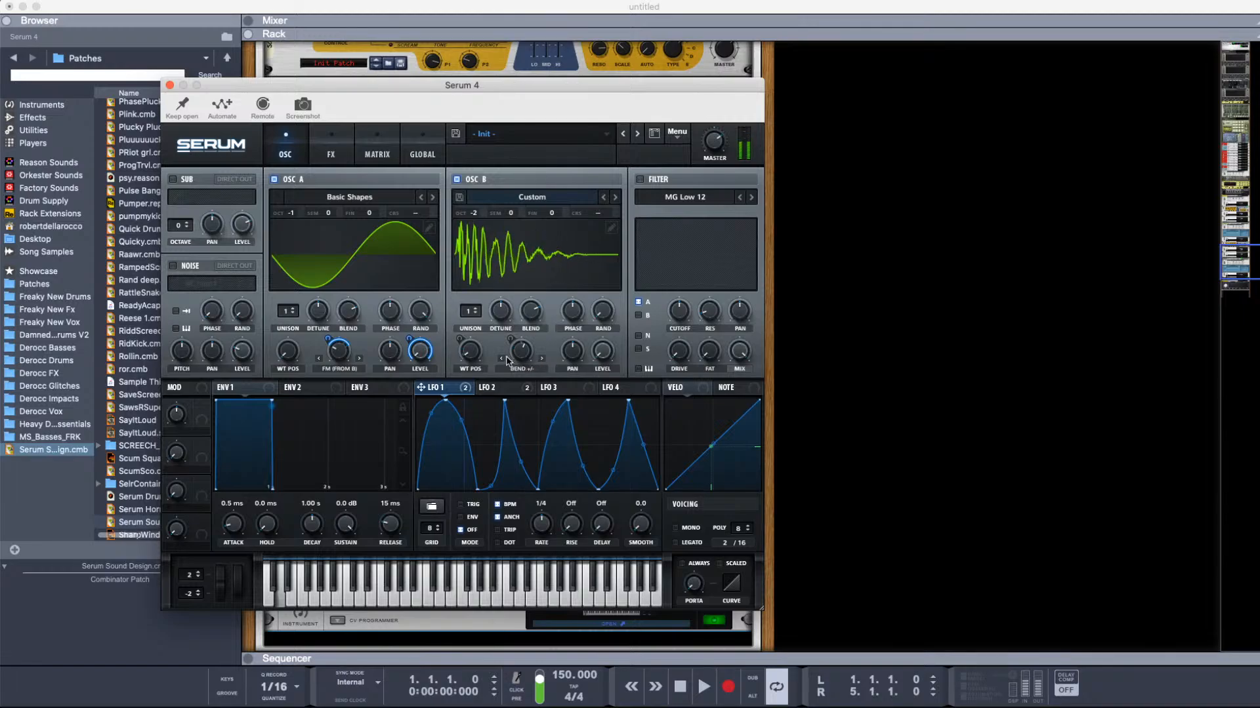
# Step: Enable the filter on oscillator A and set its type to the Phs 36+ phaser
pyautogui.click(639, 179)
pyautogui.click(680, 198)
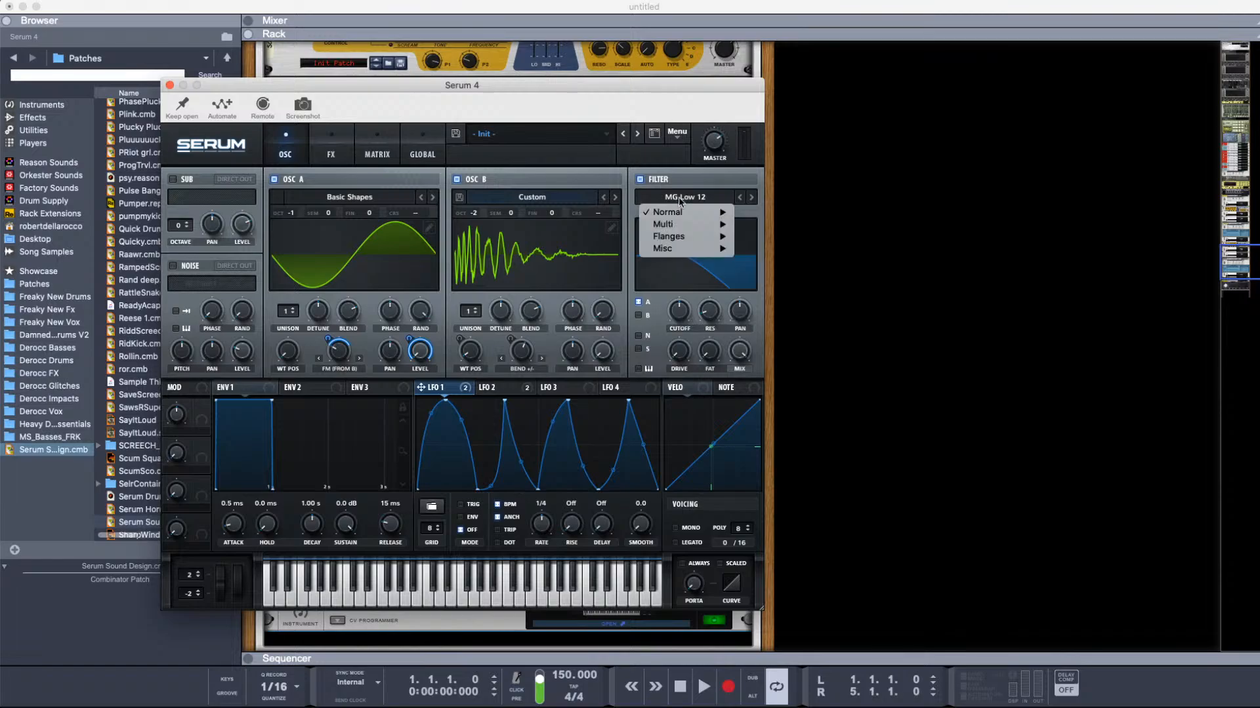
pyautogui.moveTo(680, 235)
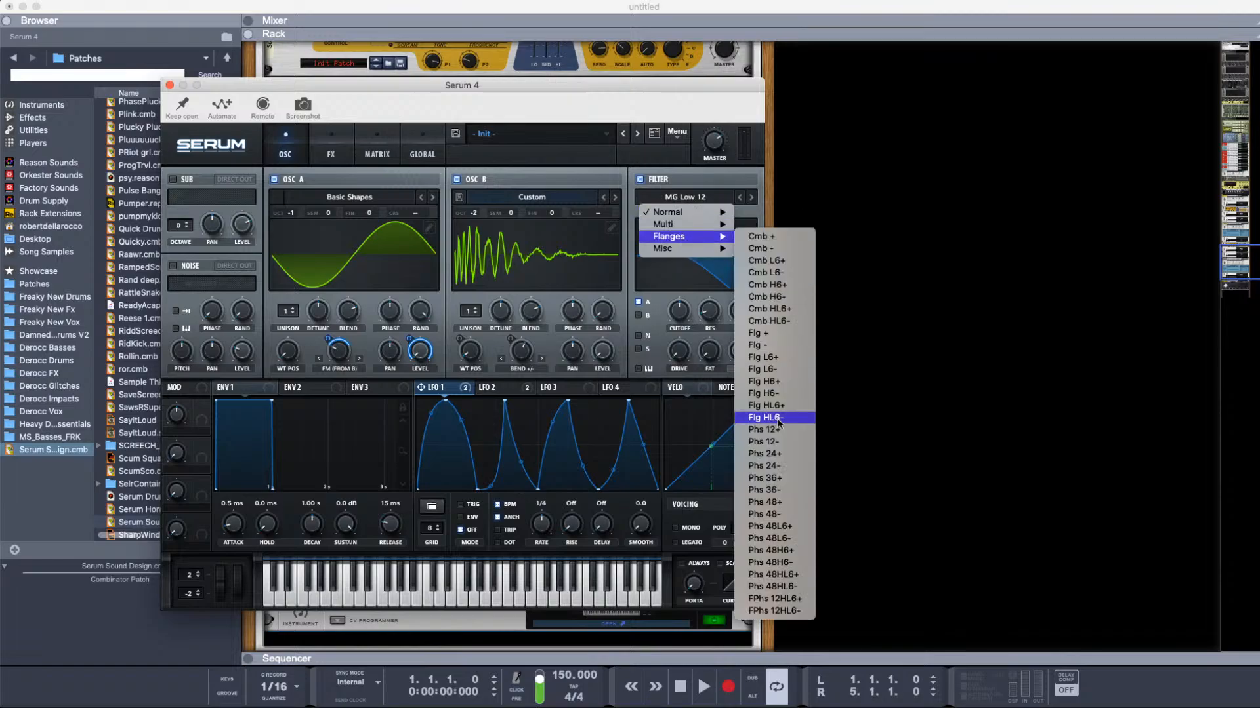
pyautogui.click(784, 478)
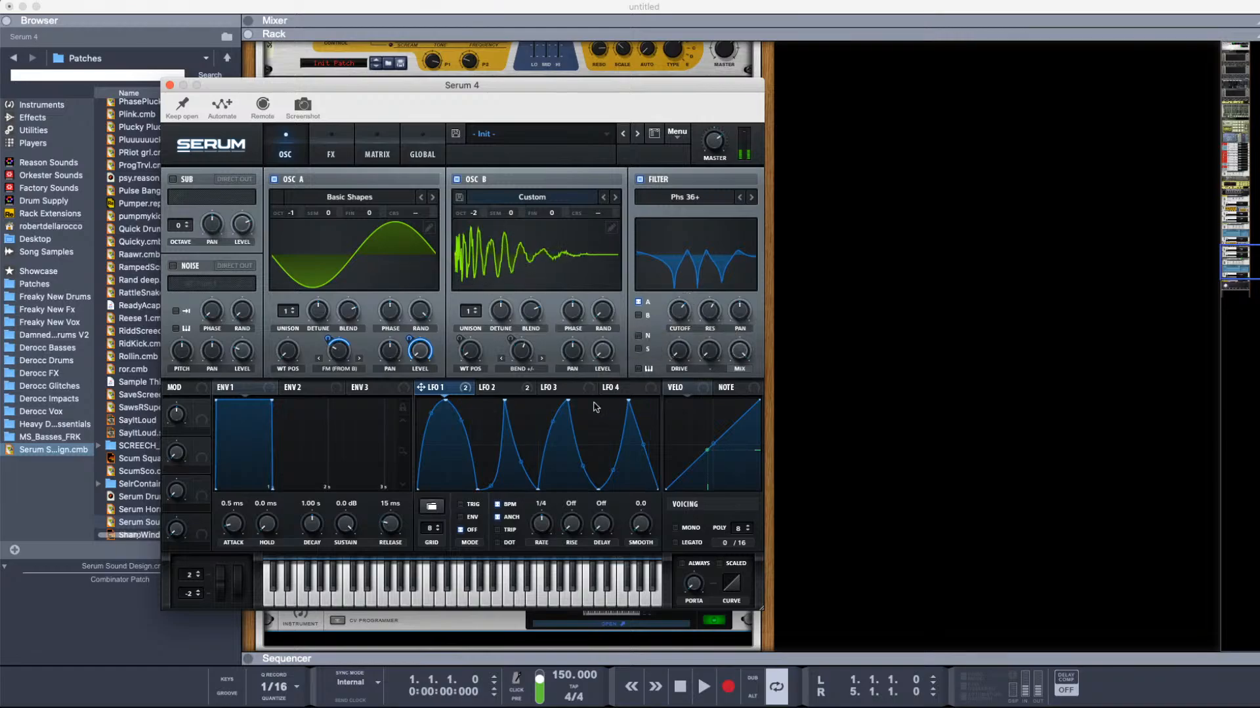
# Step: Assign both LFO 2 and LFO 1 to the filter cutoff
pyautogui.click(486, 387)
pyautogui.moveTo(482, 387); pyautogui.dragTo(676, 313)
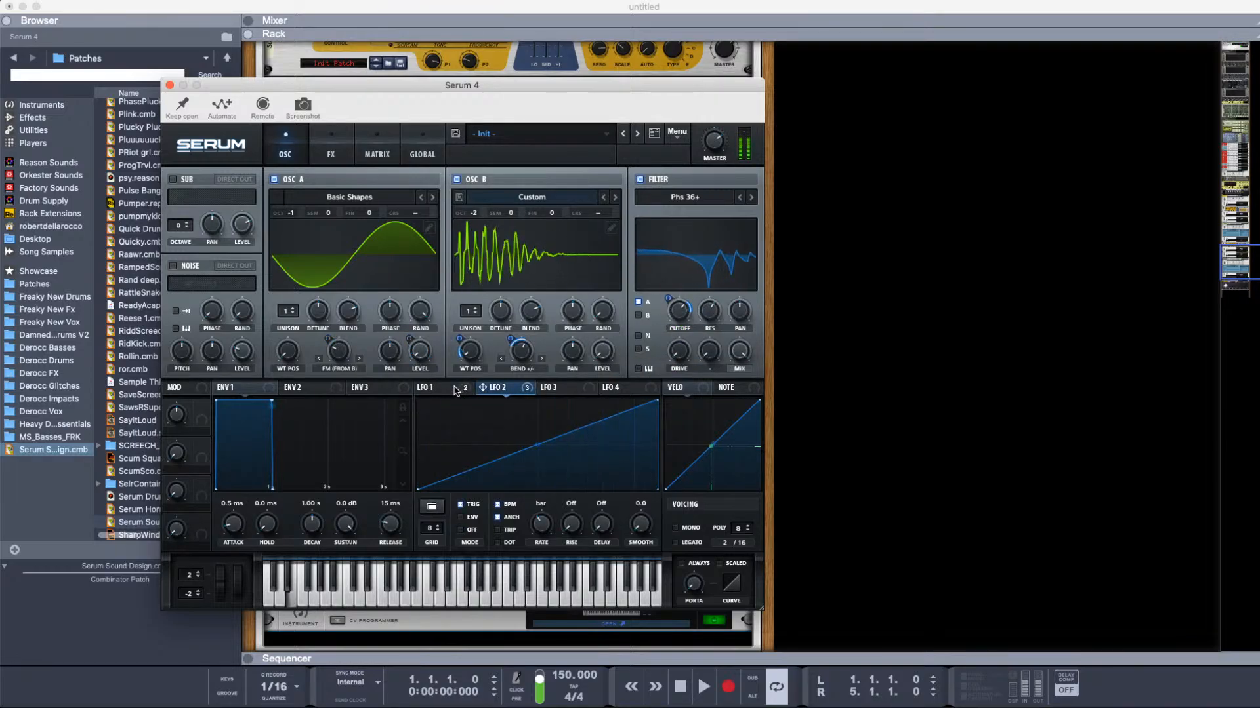
pyautogui.moveTo(456, 391); pyautogui.dragTo(679, 313)
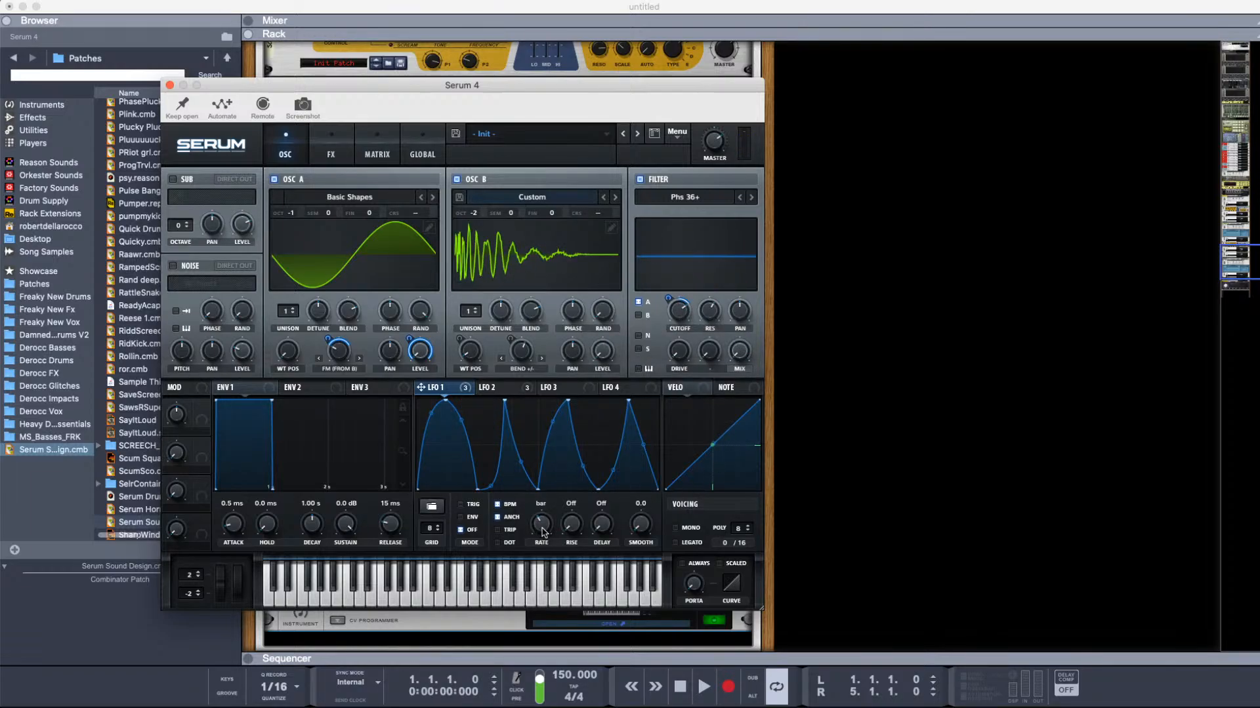
# Step: Set LFO 1 to Trig mode with a 1/2 rate and assign it to the filter mix
pyautogui.click(469, 504)
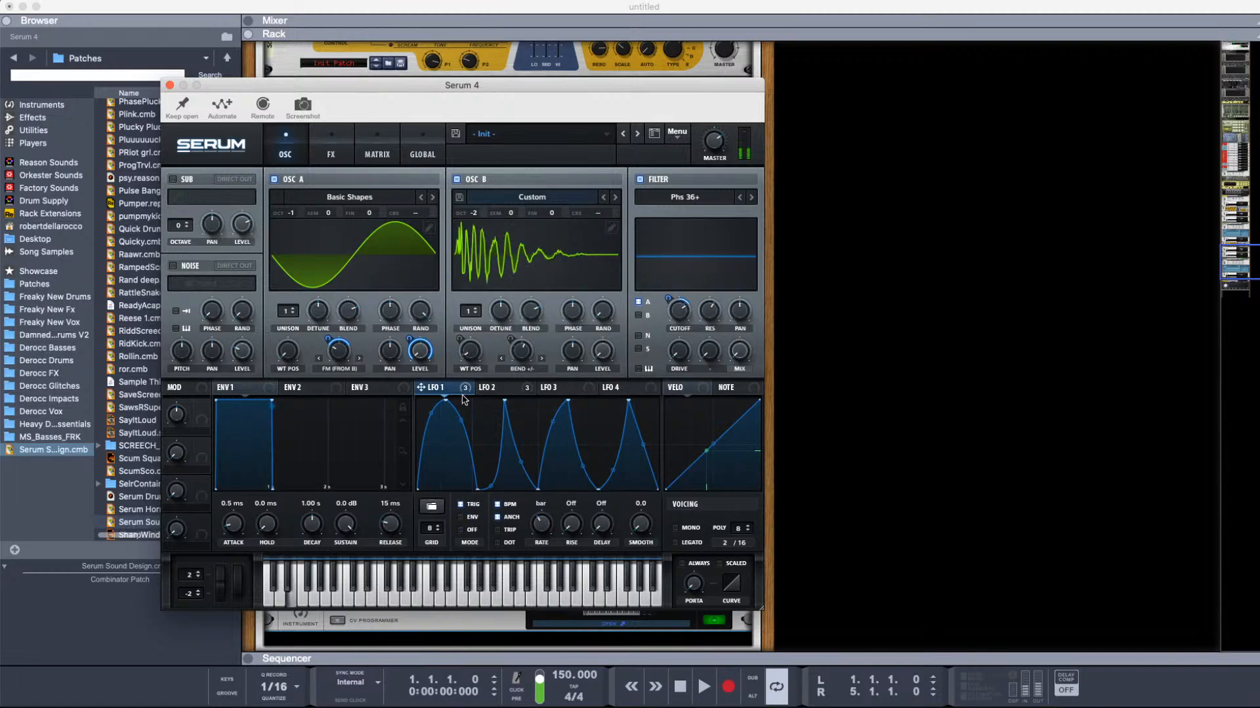
pyautogui.moveTo(464, 397); pyautogui.dragTo(737, 355)
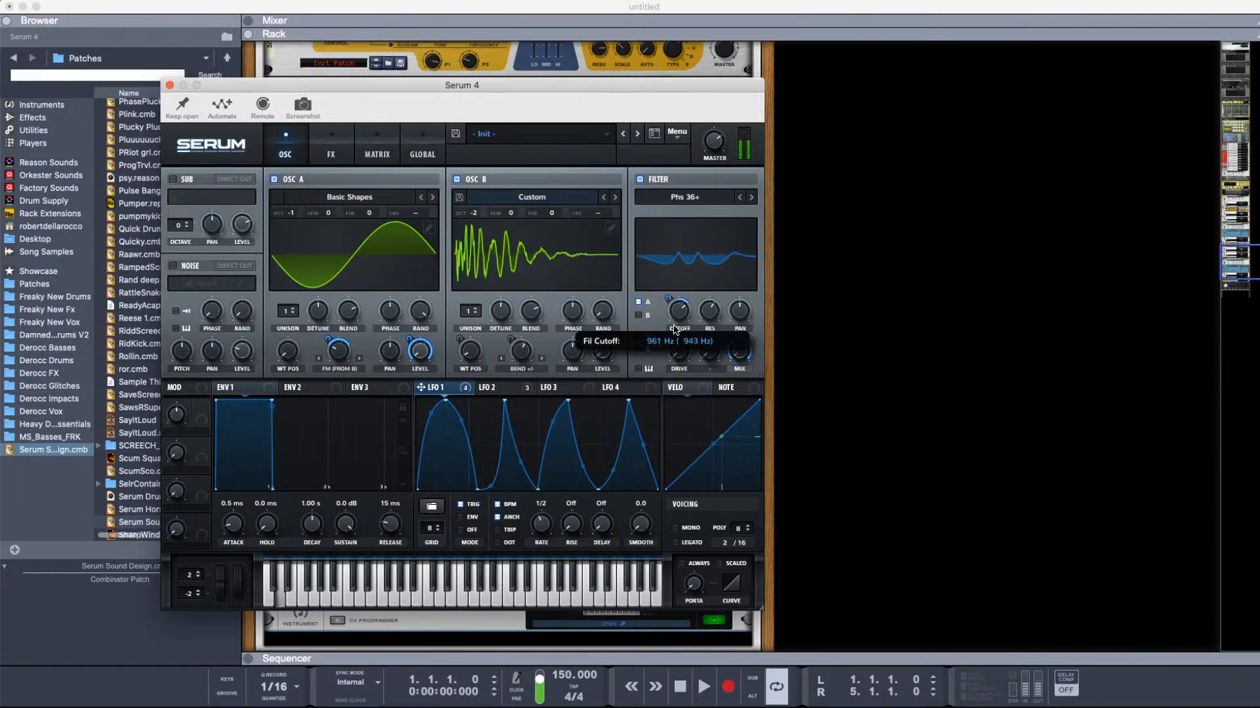
# Step: Adjust the modulation depths of LFO 2 and LFO 1 on the filter cutoff
pyautogui.click(493, 387)
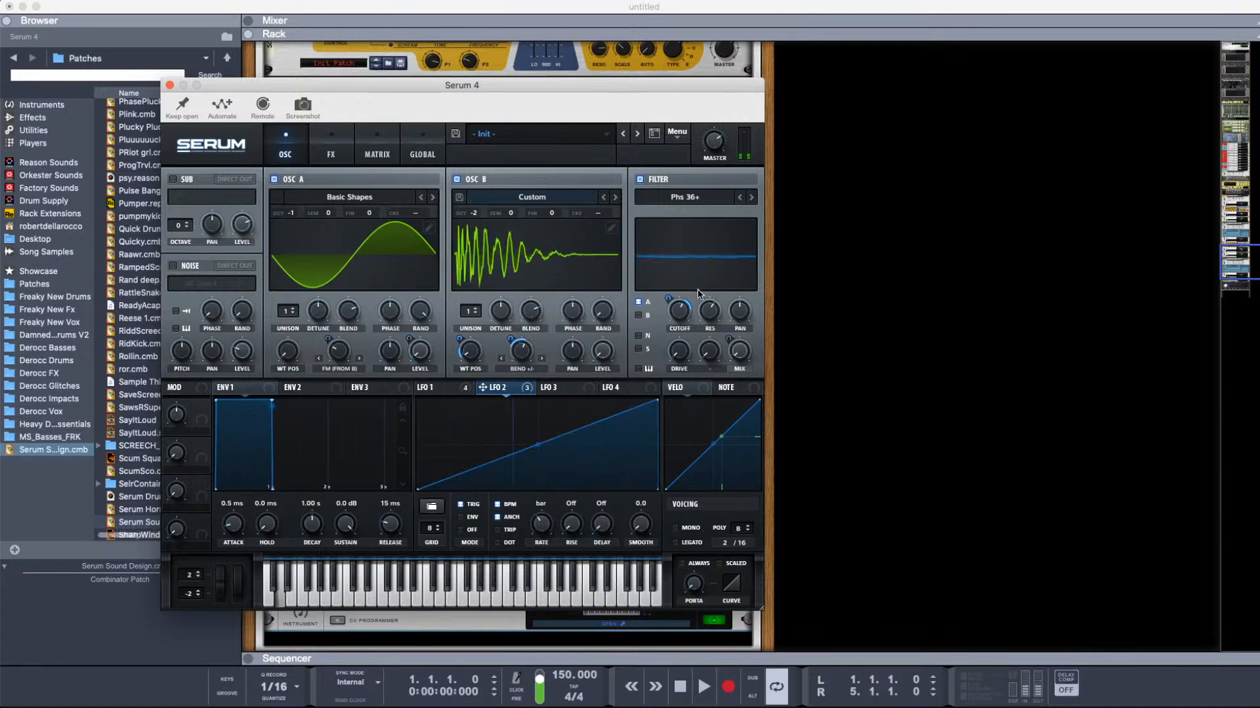
pyautogui.moveTo(667, 298); pyautogui.dragTo(668, 300)
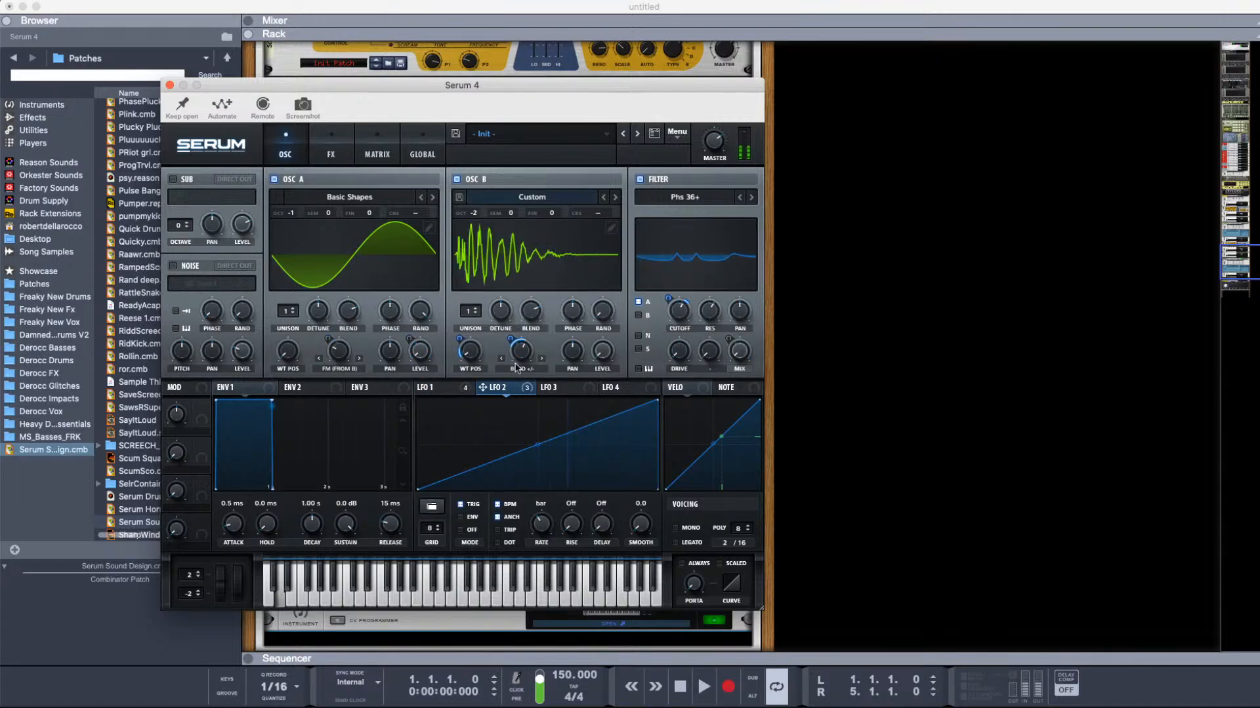
pyautogui.moveTo(421, 388); pyautogui.dragTo(667, 297)
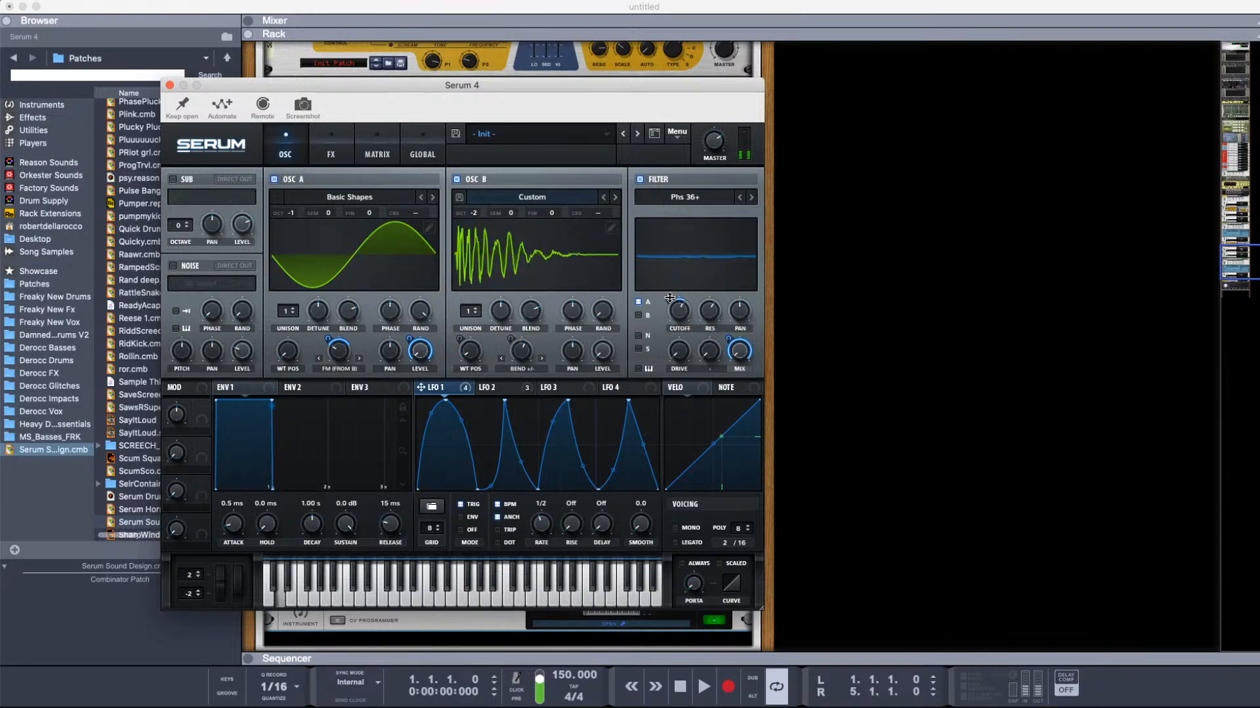
# Step: Enable the Compressor effect and turn on its multiband mode
pyautogui.click(331, 147)
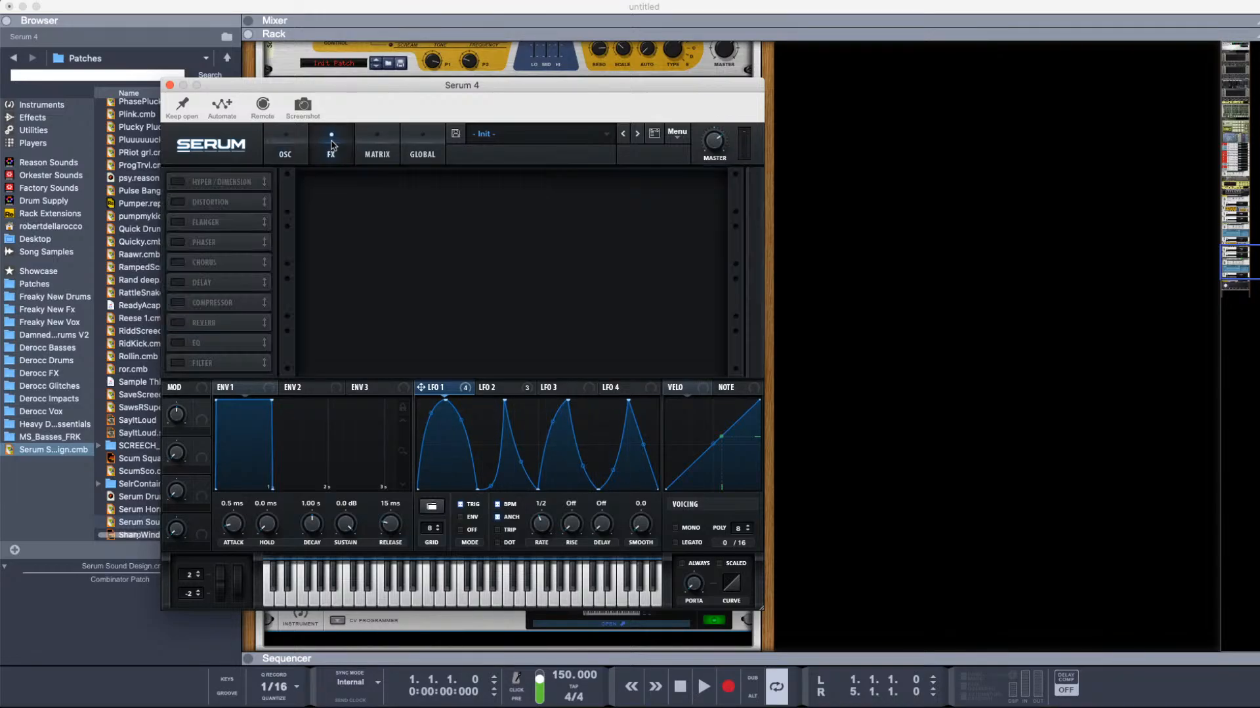
pyautogui.click(176, 302)
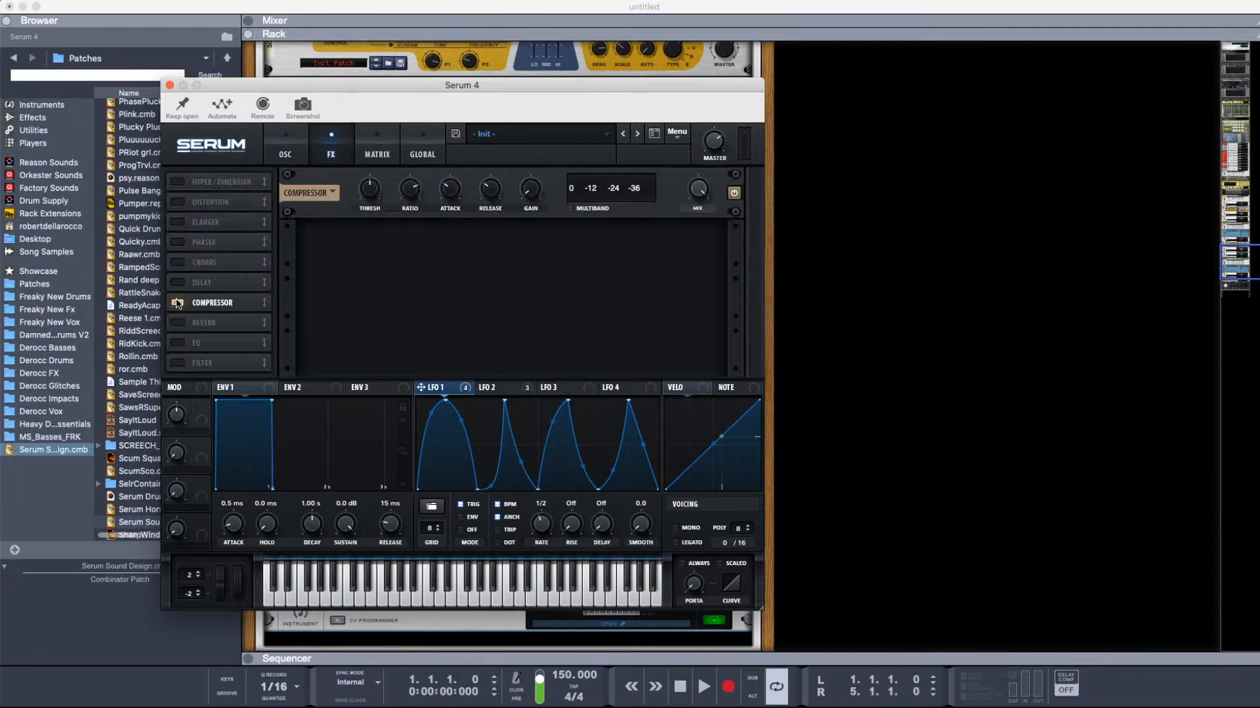
pyautogui.click(570, 209)
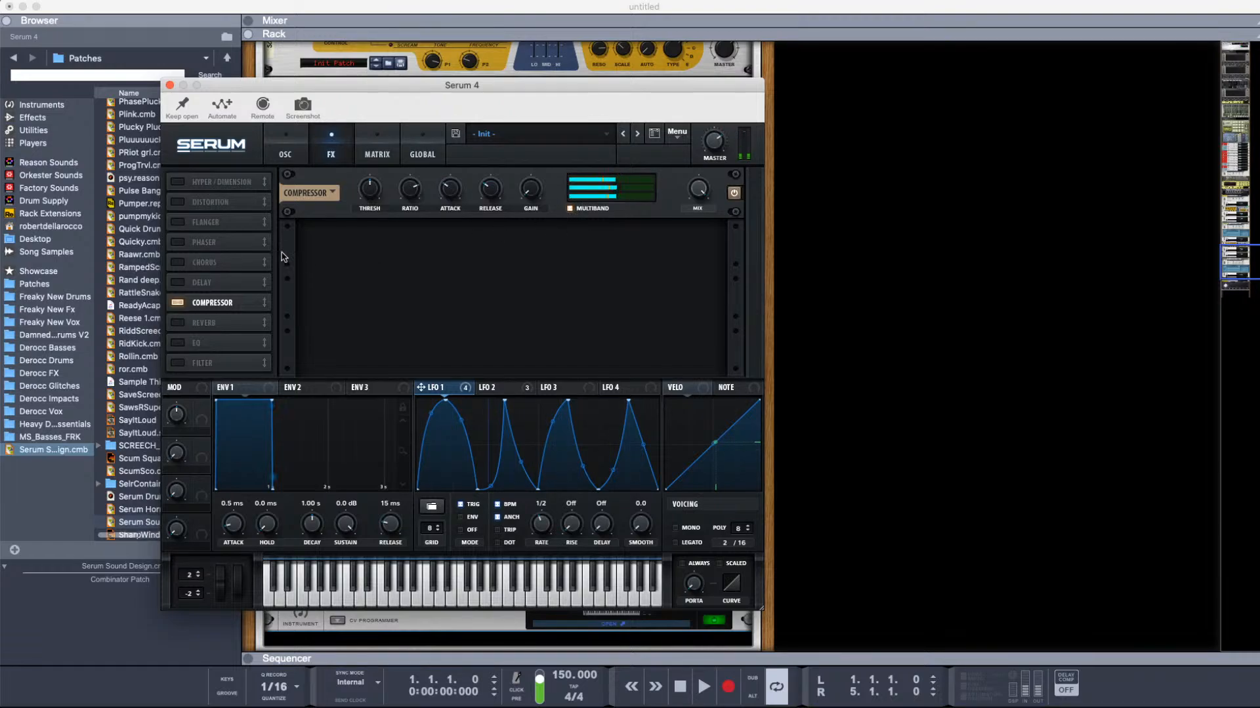
# Step: Add an EQ before the compressor with a low-cut low band and a peak-type high band at -24 dB gain
pyautogui.click(177, 344)
pyautogui.moveTo(179, 346); pyautogui.dragTo(247, 219)
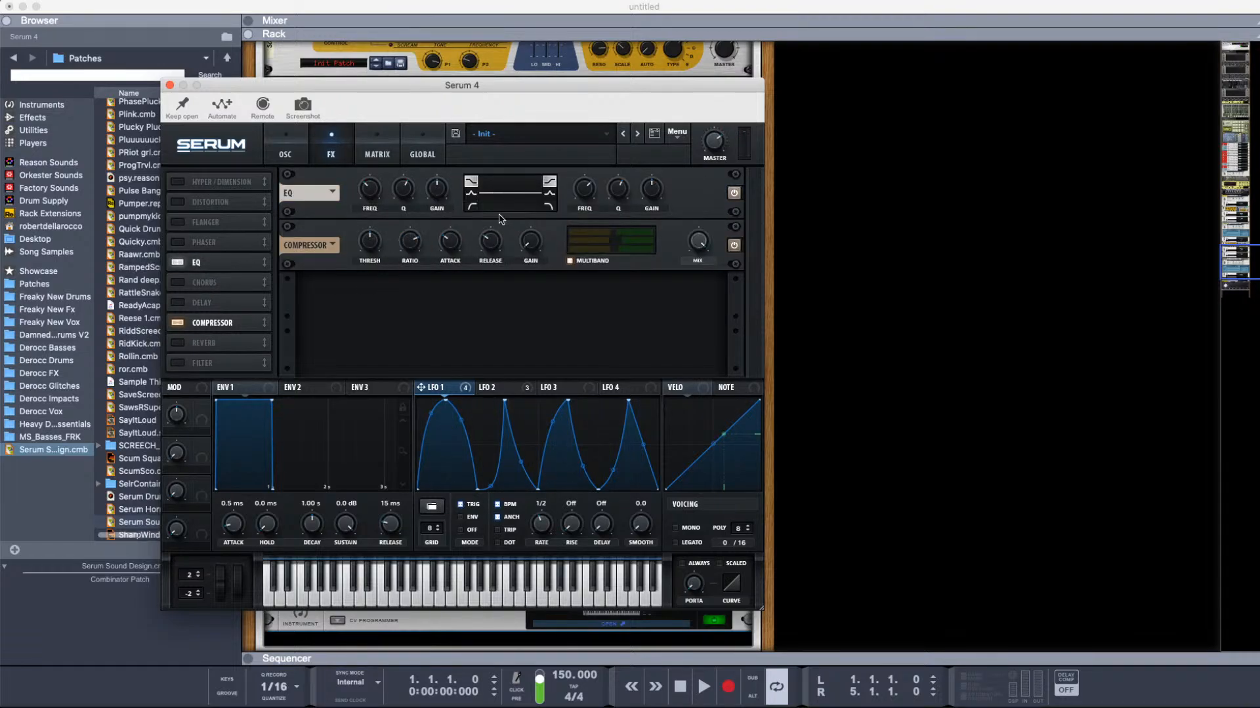
pyautogui.click(471, 206)
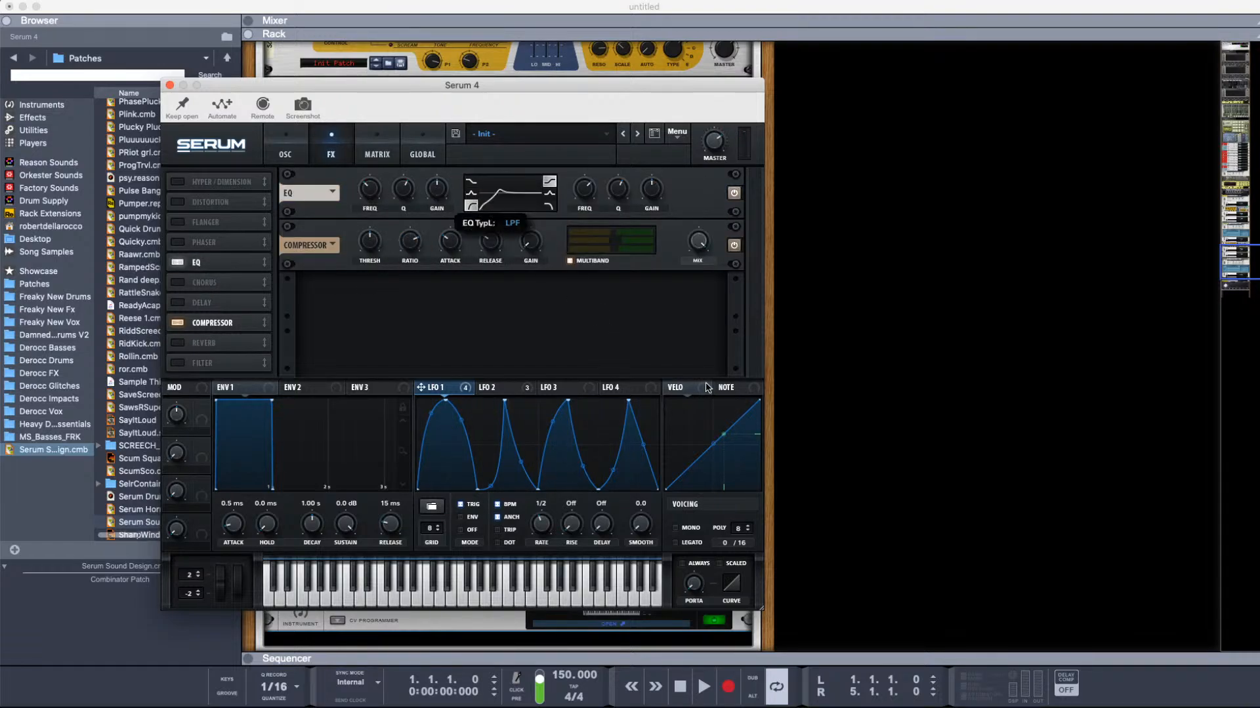
pyautogui.click(551, 194)
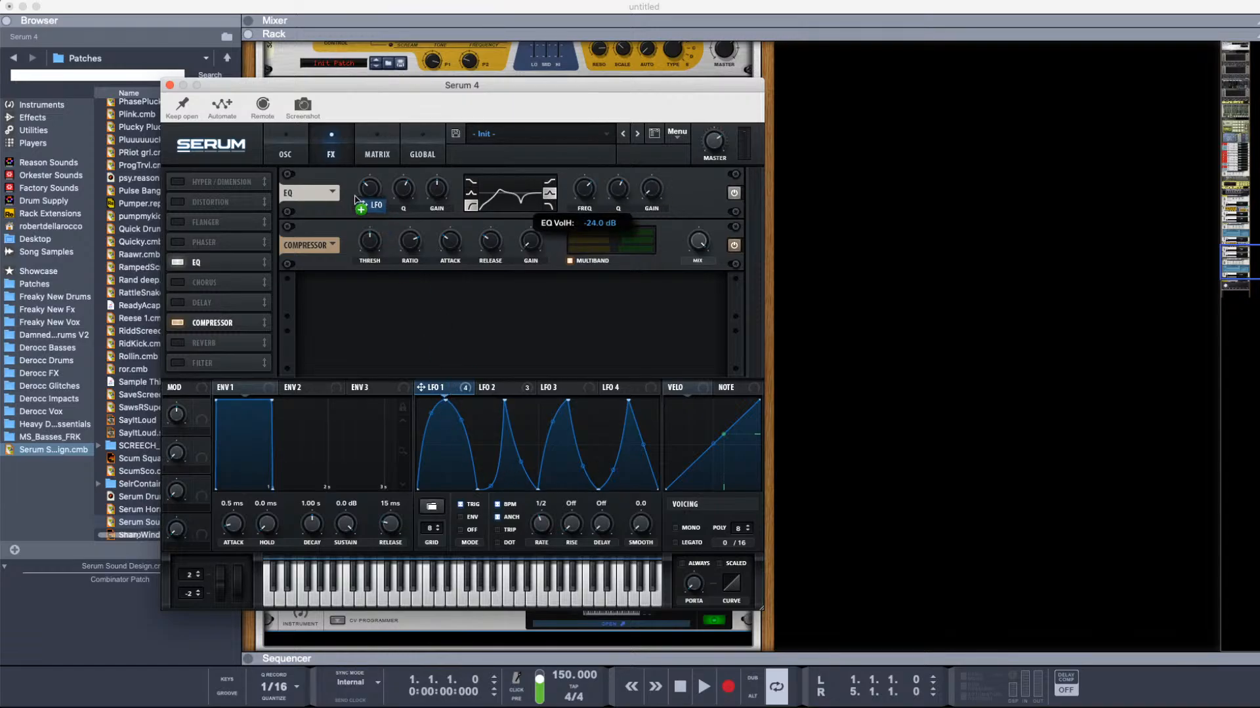
# Step: Assign LFO 1 to both EQ band frequencies and adjust the low band's modulation depth
pyautogui.moveTo(369, 189)
pyautogui.mouseDown()
pyautogui.moveTo(366, 416)
pyautogui.moveTo(402, 408)
pyautogui.moveTo(363, 179)
pyautogui.mouseUp()
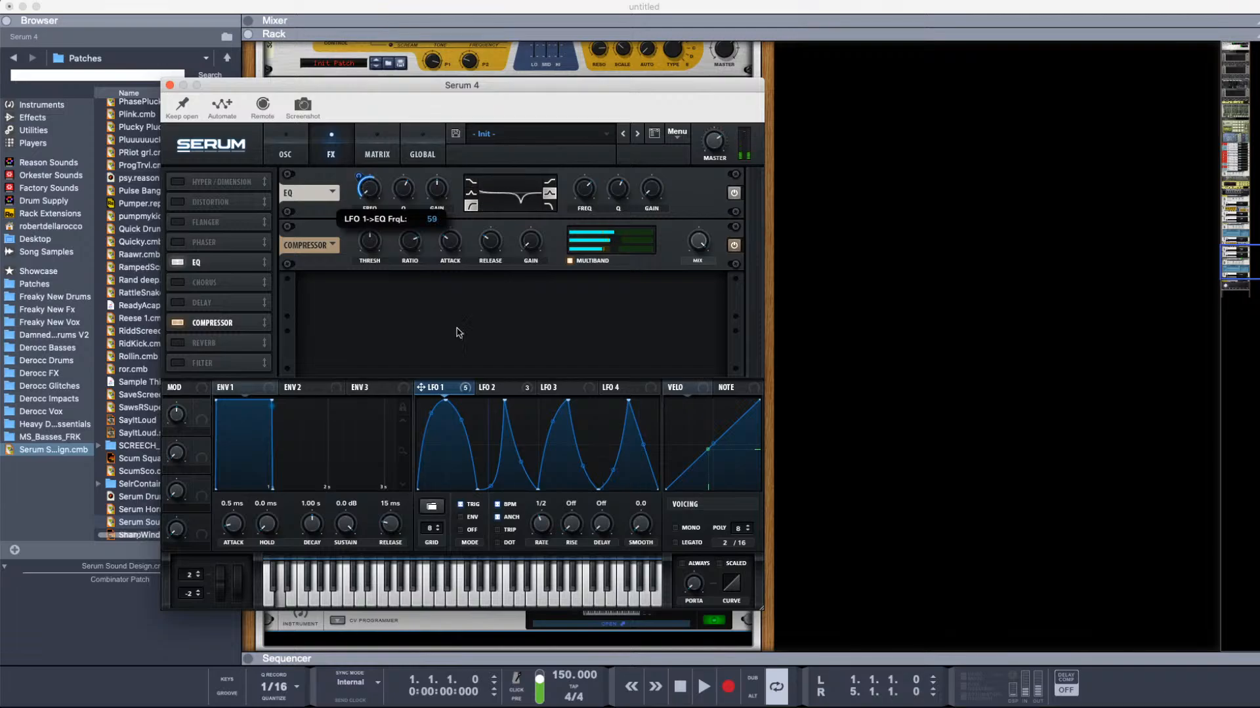
pyautogui.moveTo(438, 392); pyautogui.dragTo(584, 204)
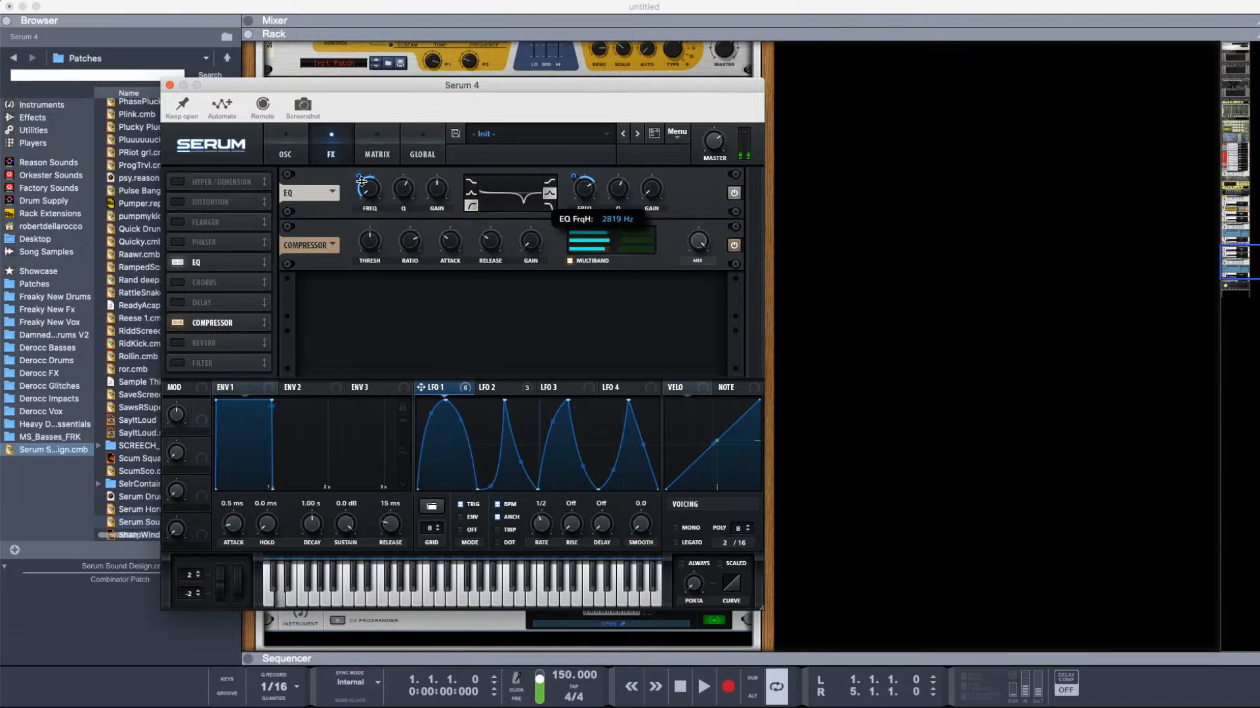
pyautogui.moveTo(362, 181); pyautogui.dragTo(359, 189)
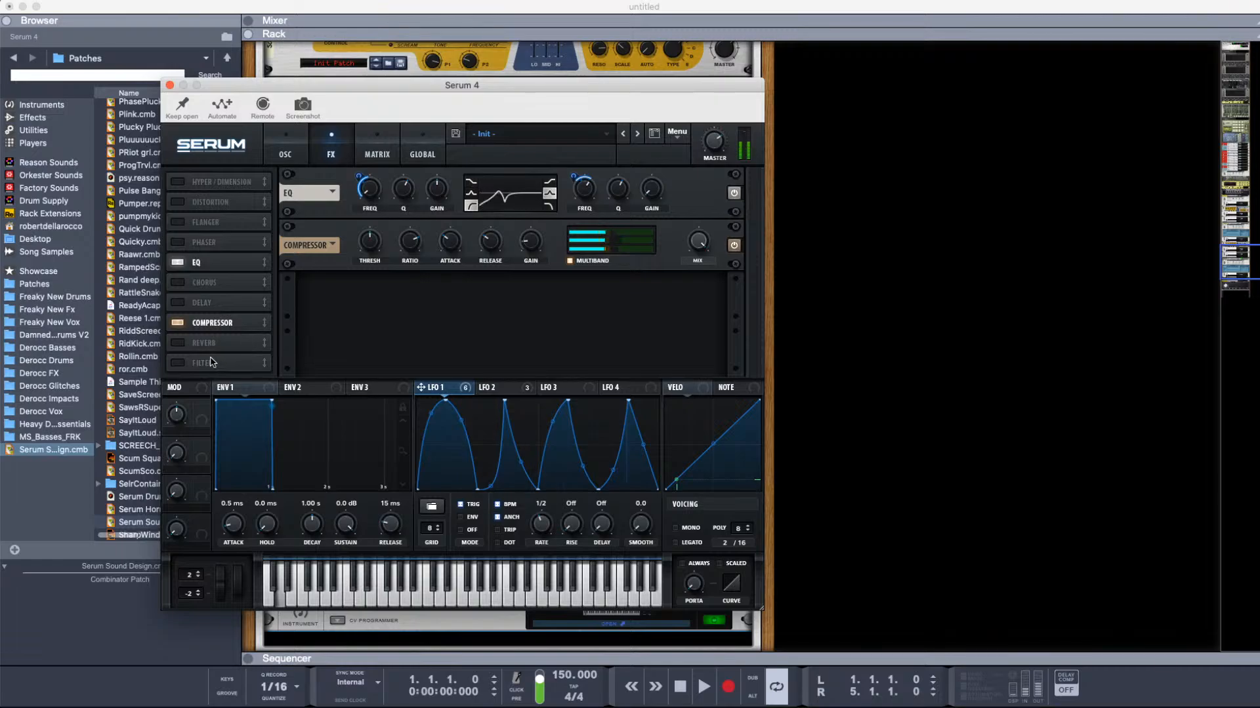
# Step: Enable the Distortion effect in Tube mode with its drive at about 43%
pyautogui.click(177, 202)
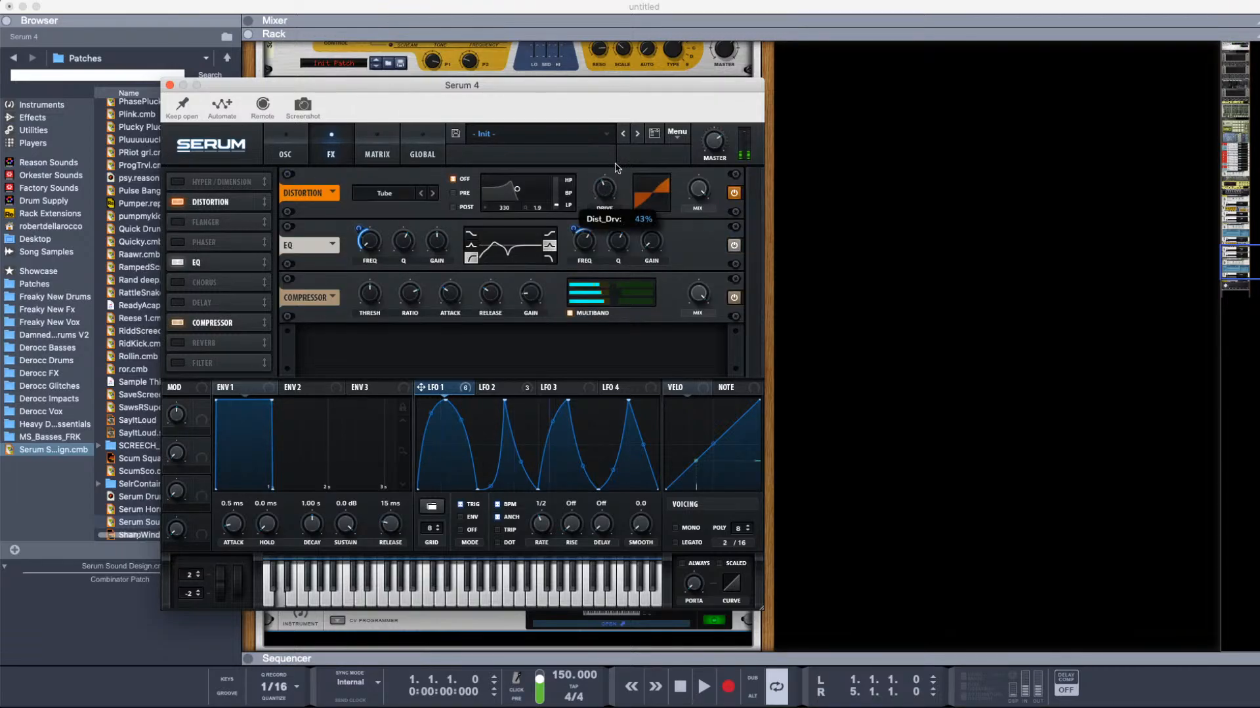
pyautogui.click(285, 151)
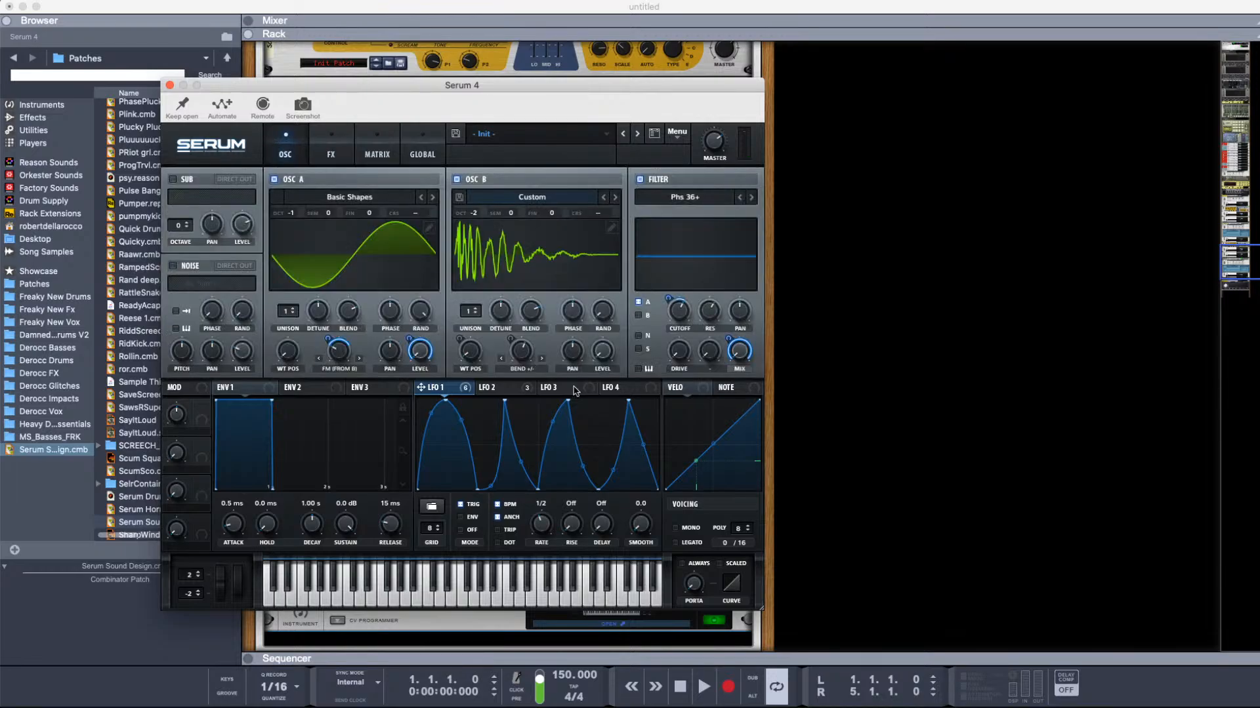
# Step: Set the pitch bend range to 12 semitones up and -13 down
pyautogui.click(571, 389)
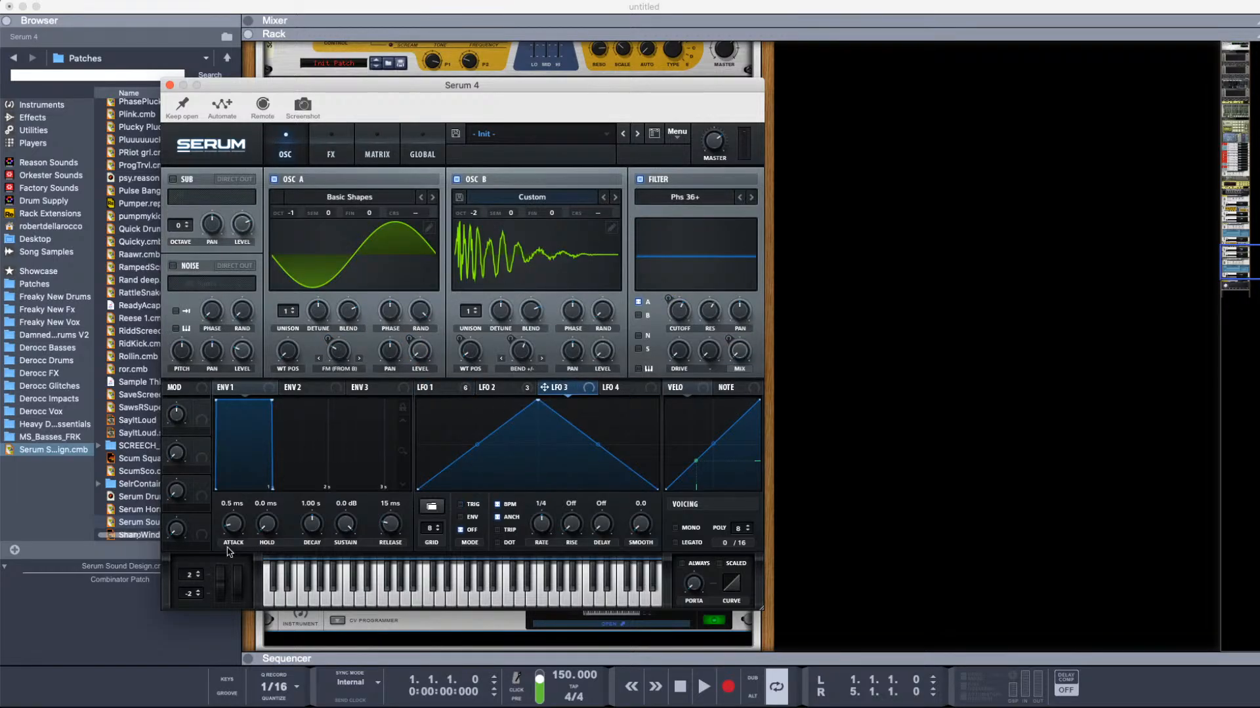
pyautogui.moveTo(189, 581); pyautogui.dragTo(192, 624)
pyautogui.click(447, 389)
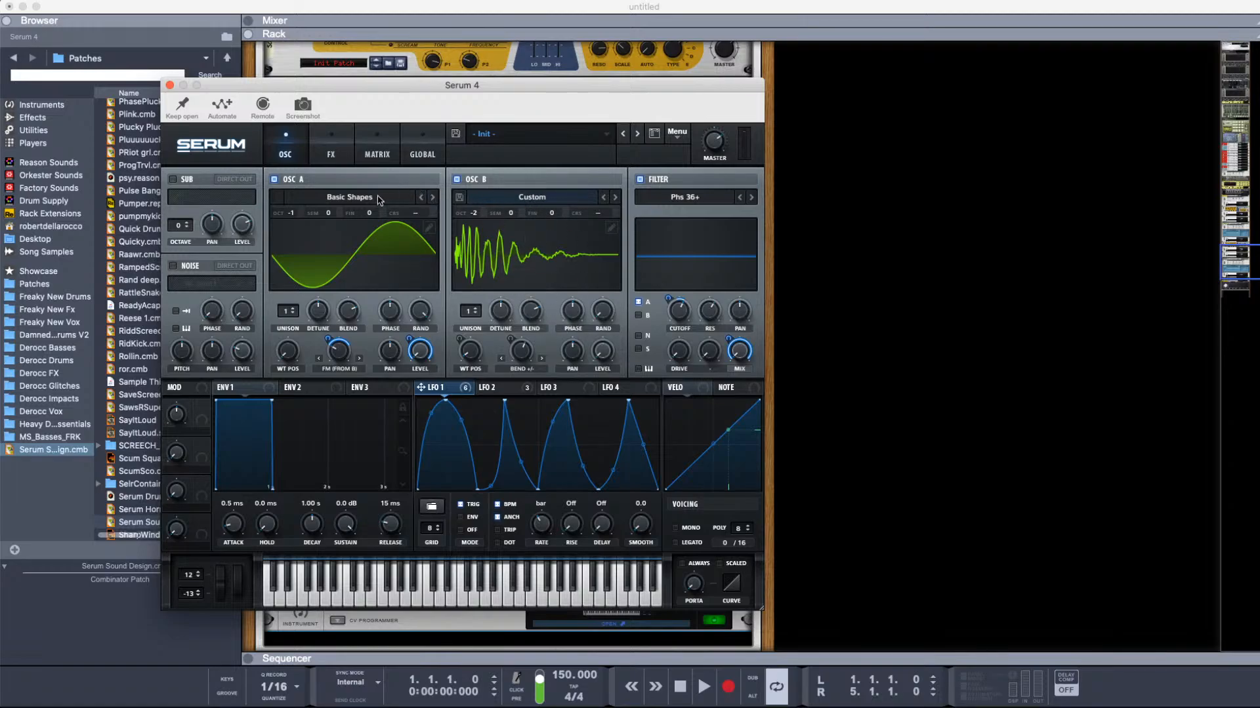
# Step: Move oscillator A's wavetable position to the triangle wave of Basic Shapes
pyautogui.moveTo(294, 369); pyautogui.dragTo(301, 317)
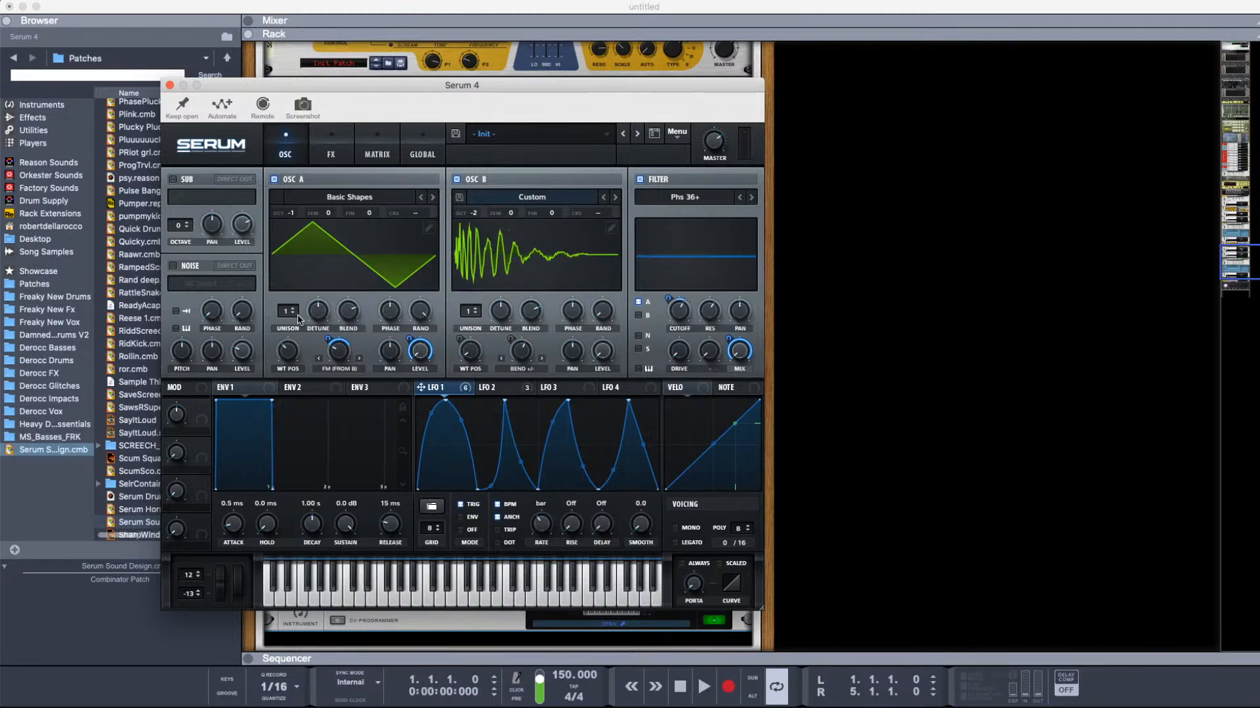
pyautogui.moveTo(294, 357)
pyautogui.mouseDown()
pyautogui.moveTo(294, 341)
pyautogui.moveTo(294, 355)
pyautogui.mouseUp()
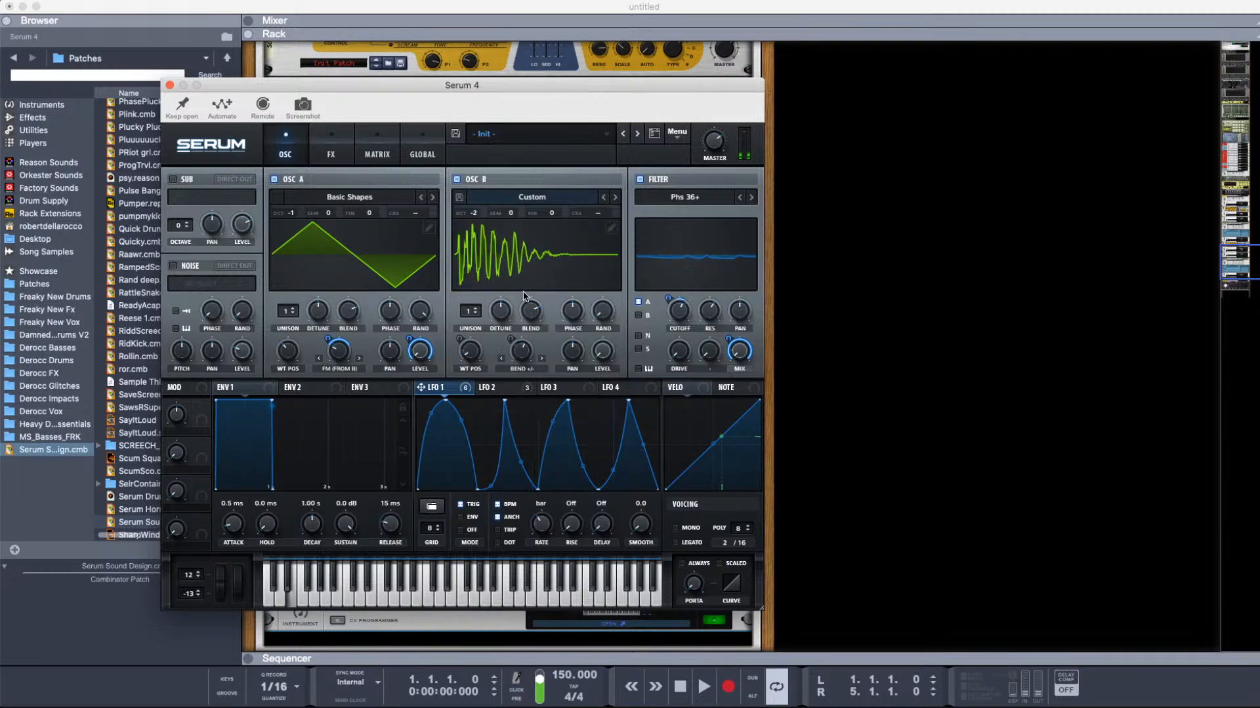
# Step: Assign LFO 3 to the coarse pitch of oscillators B and A and switch it to Trig mode
pyautogui.click(347, 155)
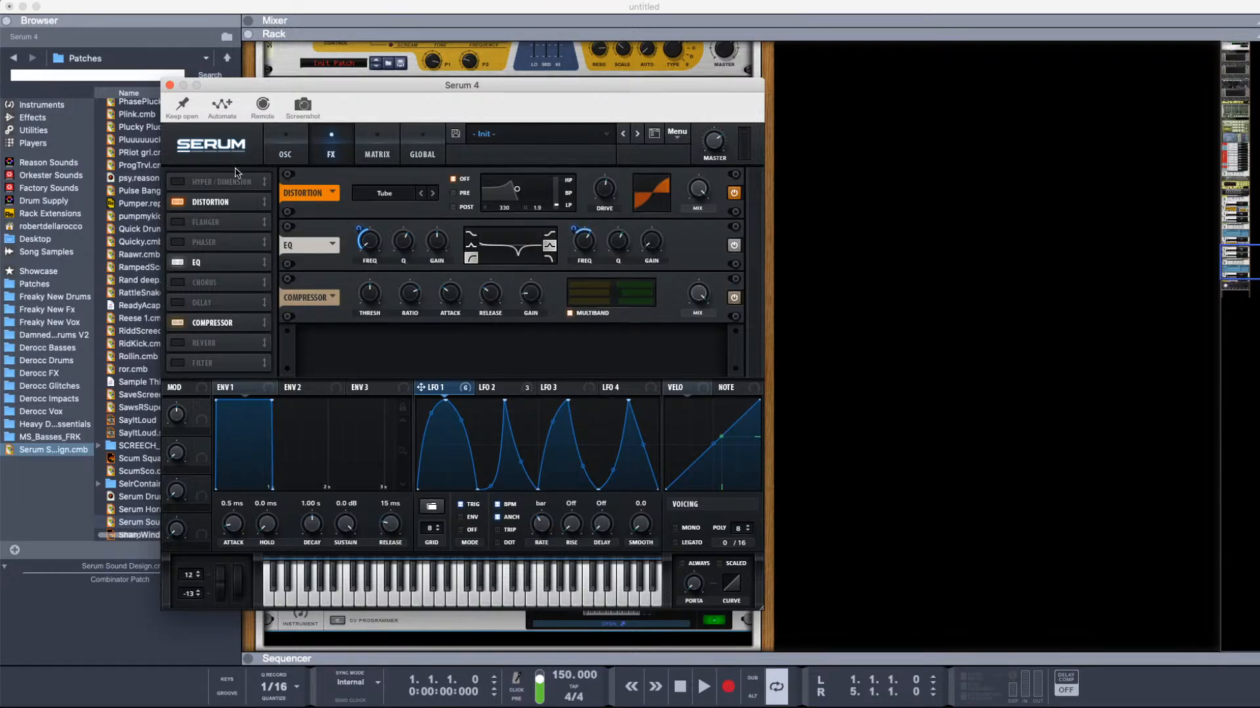
pyautogui.click(294, 137)
pyautogui.click(566, 391)
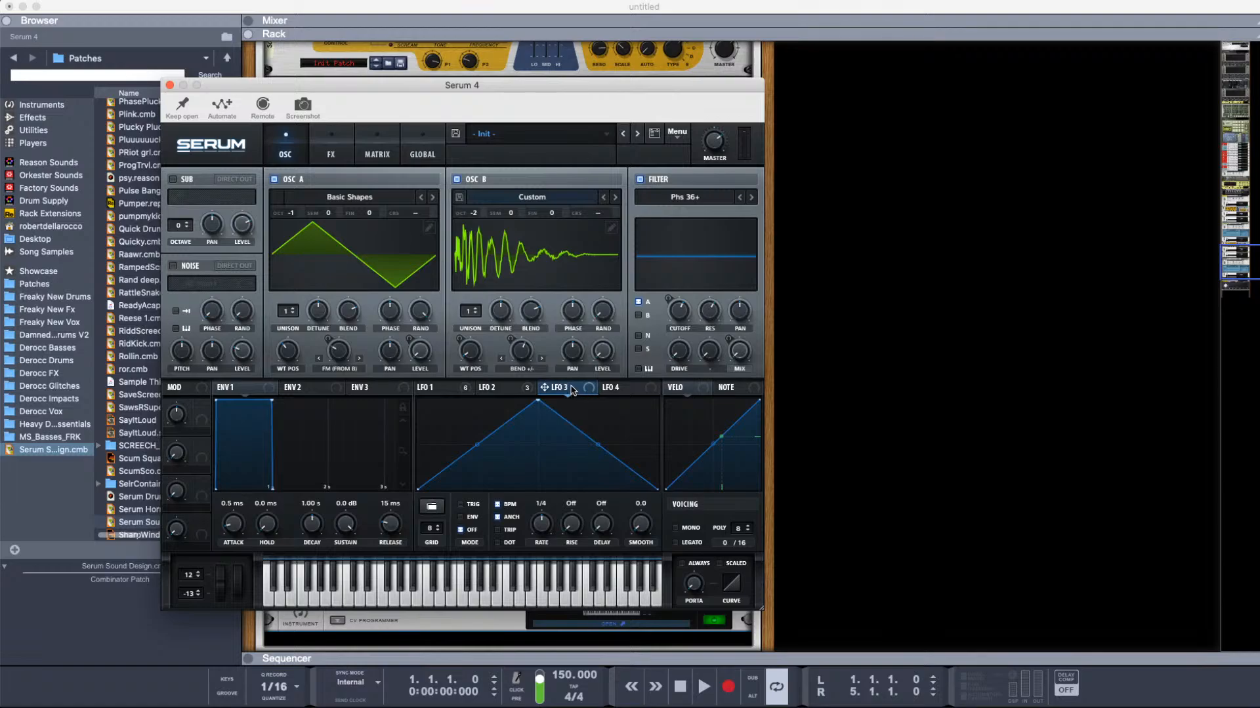
pyautogui.moveTo(572, 390); pyautogui.dragTo(613, 213)
pyautogui.moveTo(559, 387); pyautogui.dragTo(439, 205)
pyautogui.moveTo(413, 216)
pyautogui.click(467, 505)
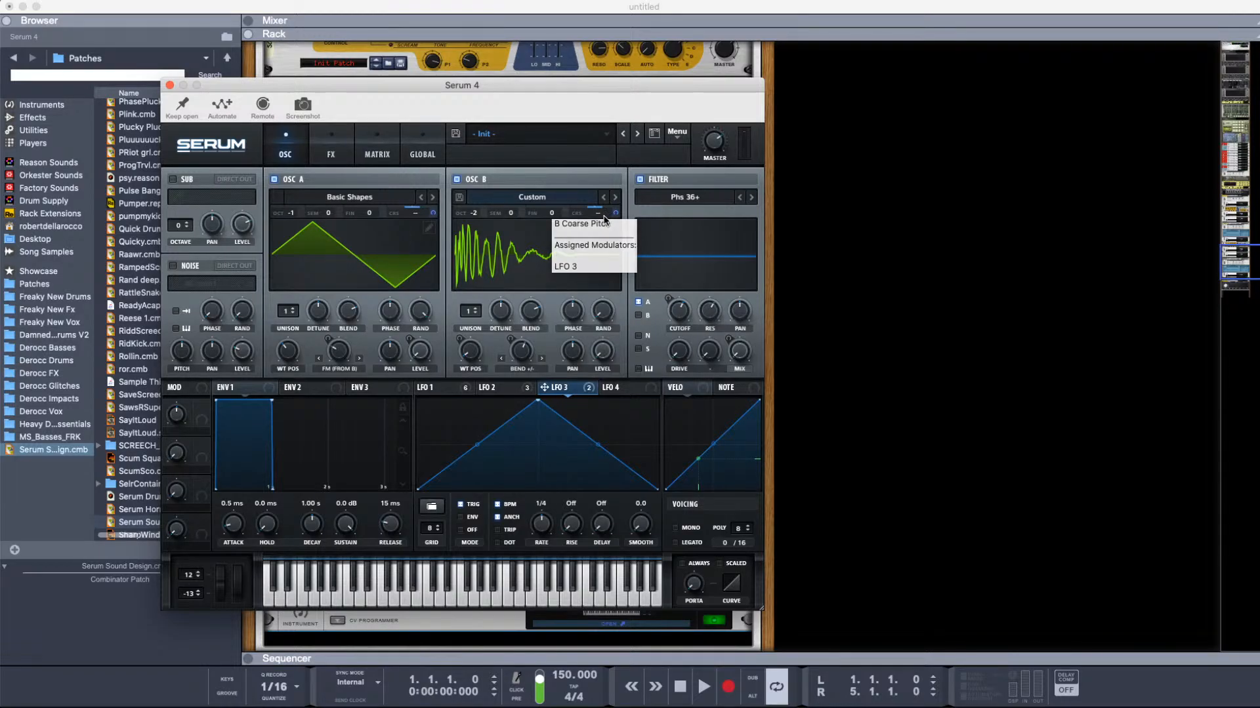
# Step: Reshape LFO 3 into a steep drop from maximum to zero, followed by a curved rise to a flat middle level
pyautogui.moveTo(417, 490); pyautogui.dragTo(417, 448)
pyautogui.moveTo(538, 402); pyautogui.dragTo(349, 360)
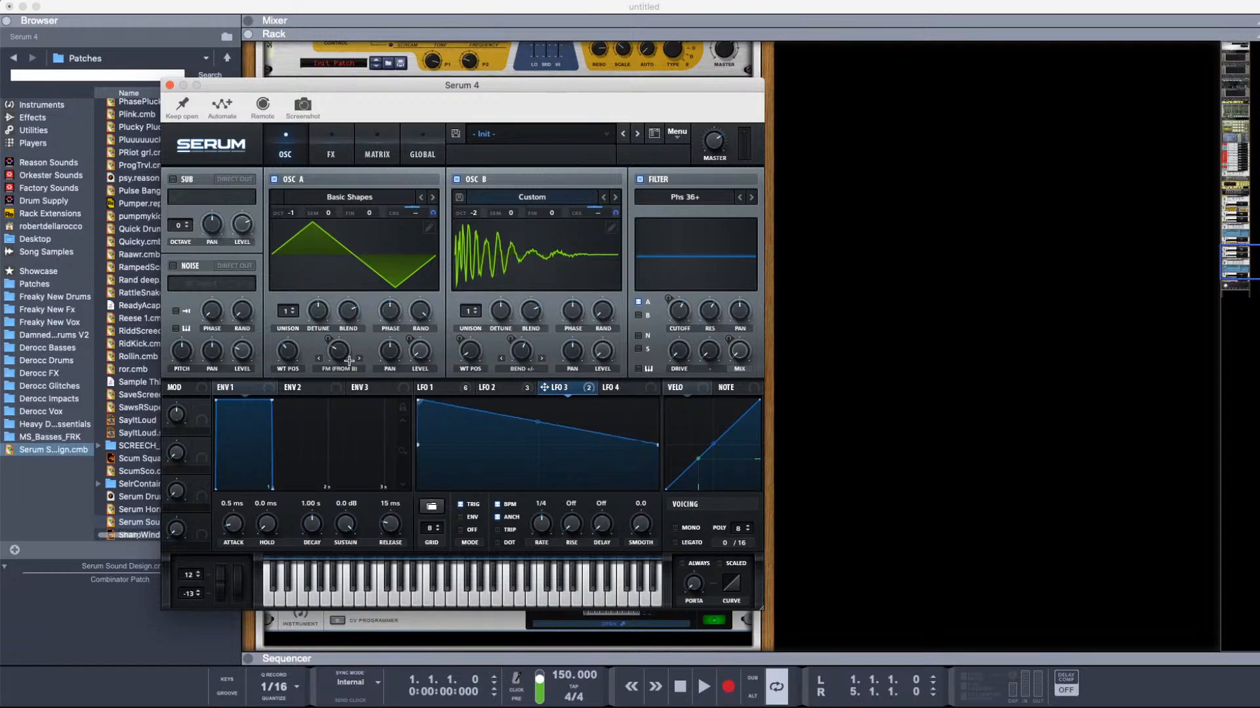
pyautogui.doubleClick(453, 444)
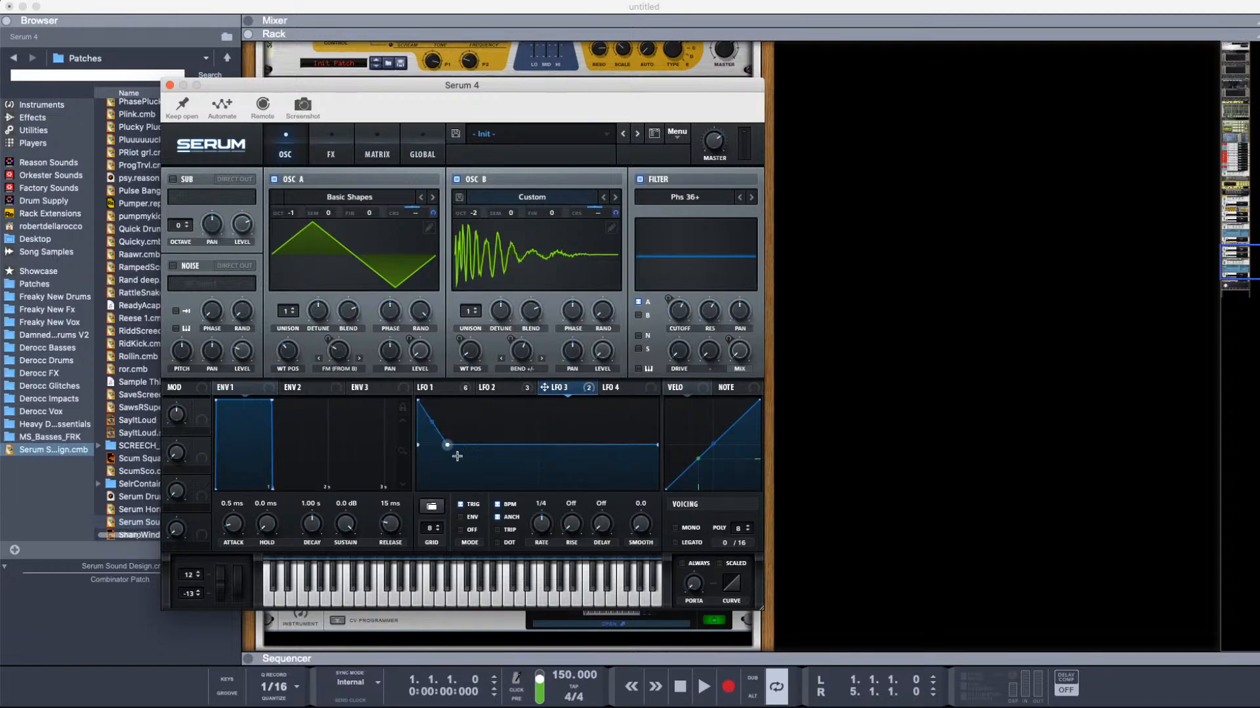
pyautogui.moveTo(453, 450); pyautogui.dragTo(498, 532)
pyautogui.doubleClick(537, 445)
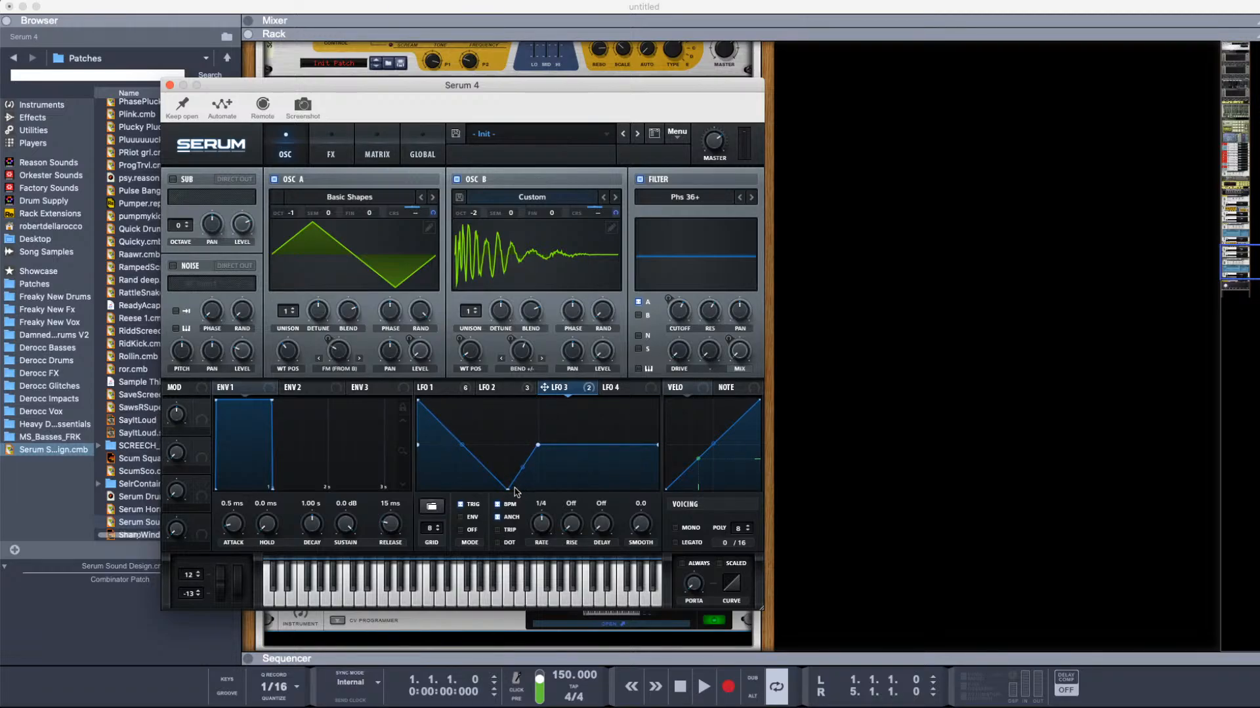
pyautogui.moveTo(503, 488); pyautogui.dragTo(491, 451)
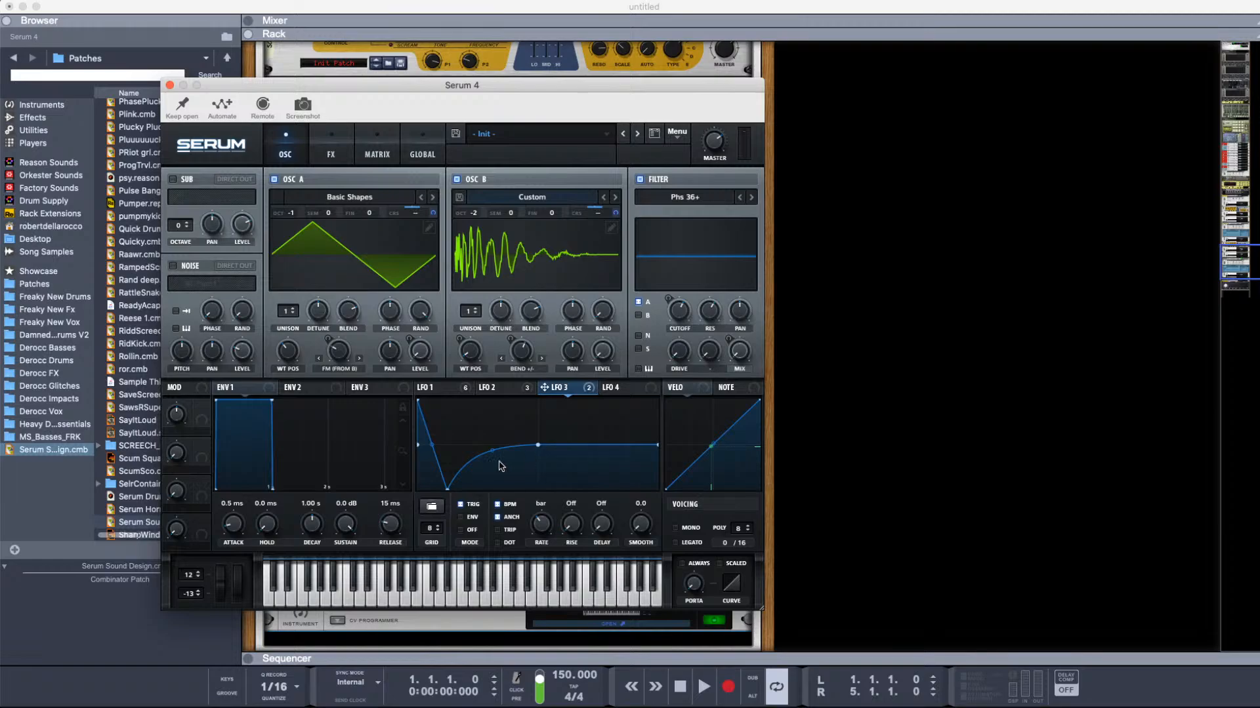
# Step: Add points to LFO 3 that form a small central bump, a dip and a higher curved peak near the end
pyautogui.doubleClick(473, 470)
pyautogui.moveTo(473, 468); pyautogui.dragTo(478, 445)
pyautogui.doubleClick(509, 434)
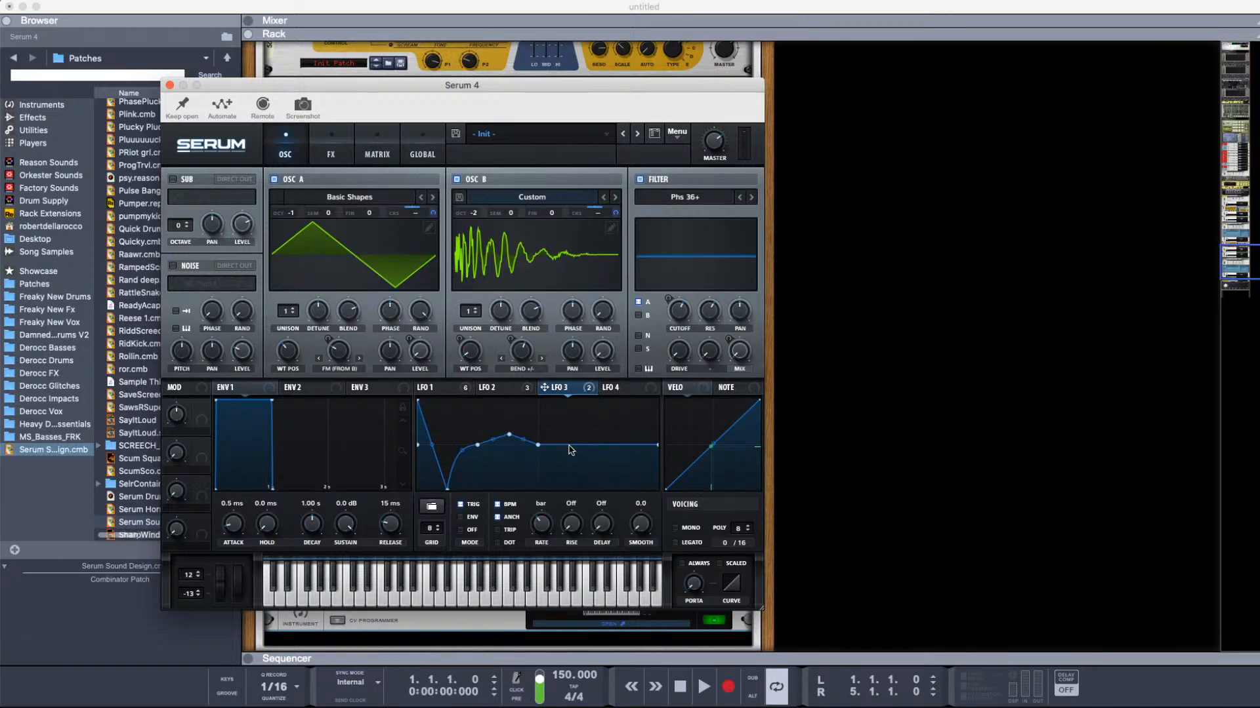
pyautogui.doubleClick(569, 446)
pyautogui.moveTo(568, 445); pyautogui.dragTo(620, 460)
pyautogui.doubleClick(599, 423)
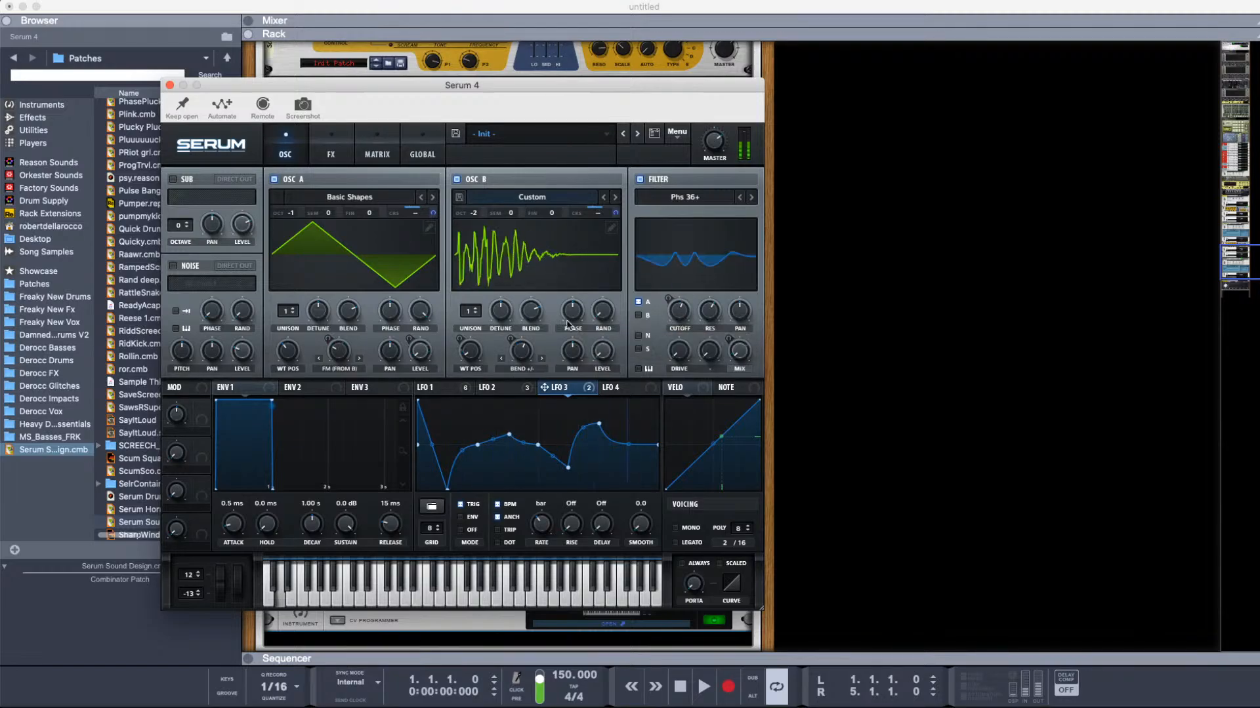
# Step: Bring LFO 1 back into view and adjust oscillator B's phase
pyautogui.click(433, 389)
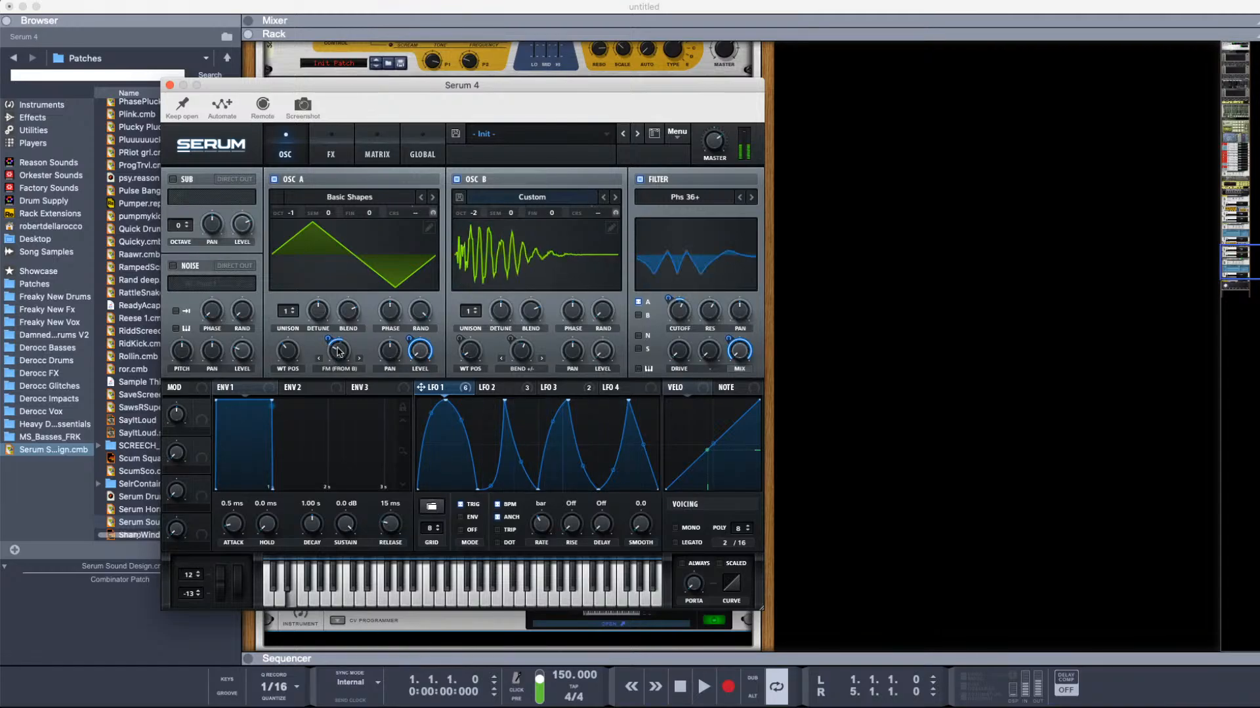
pyautogui.moveTo(572, 313); pyautogui.dragTo(586, 428)
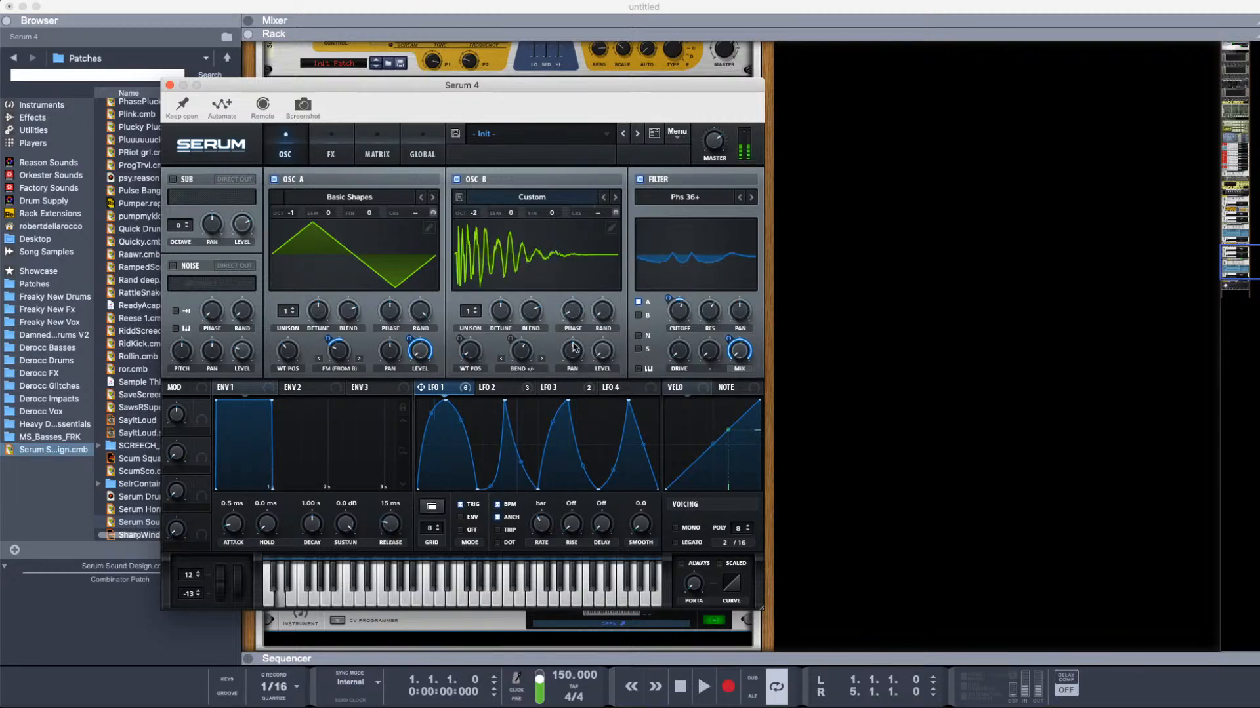
pyautogui.moveTo(573, 317); pyautogui.dragTo(584, 287)
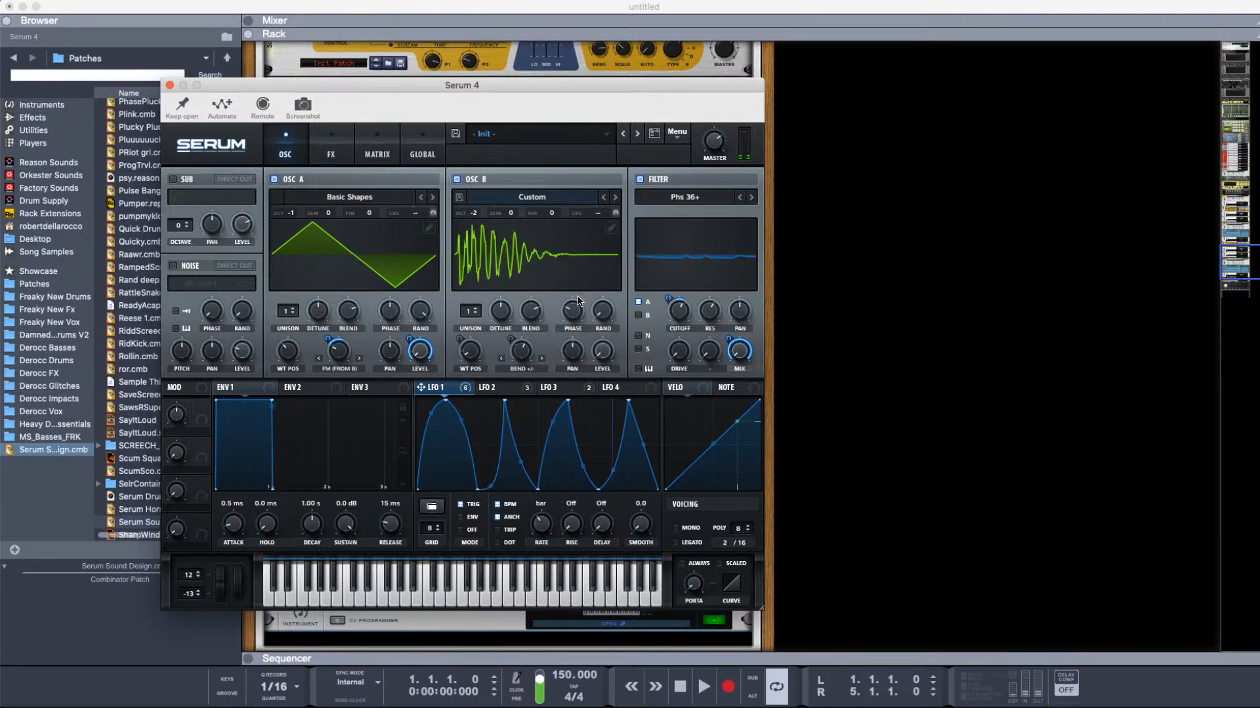
# Step: Enable the Filter effect between EQ and Compressor, set its type to Phs 36+ and adjust its cutoff
pyautogui.click(377, 153)
pyautogui.click(333, 151)
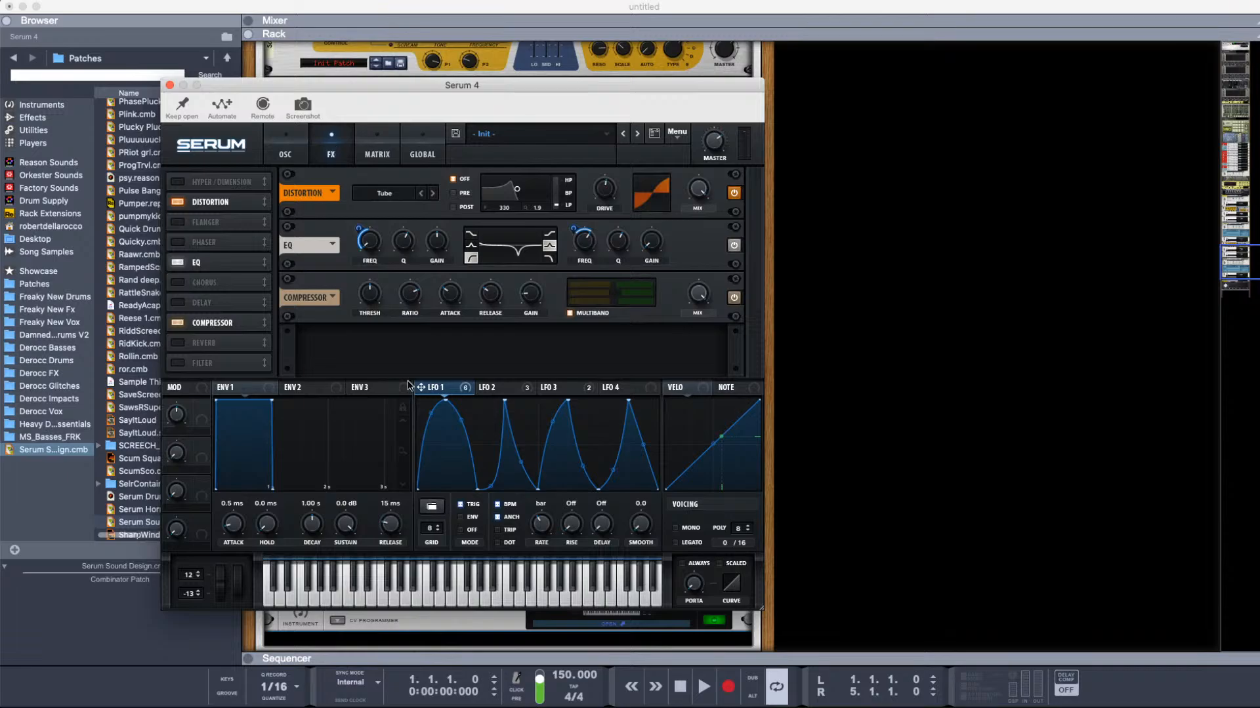
pyautogui.click(197, 363)
pyautogui.moveTo(197, 362); pyautogui.dragTo(243, 277)
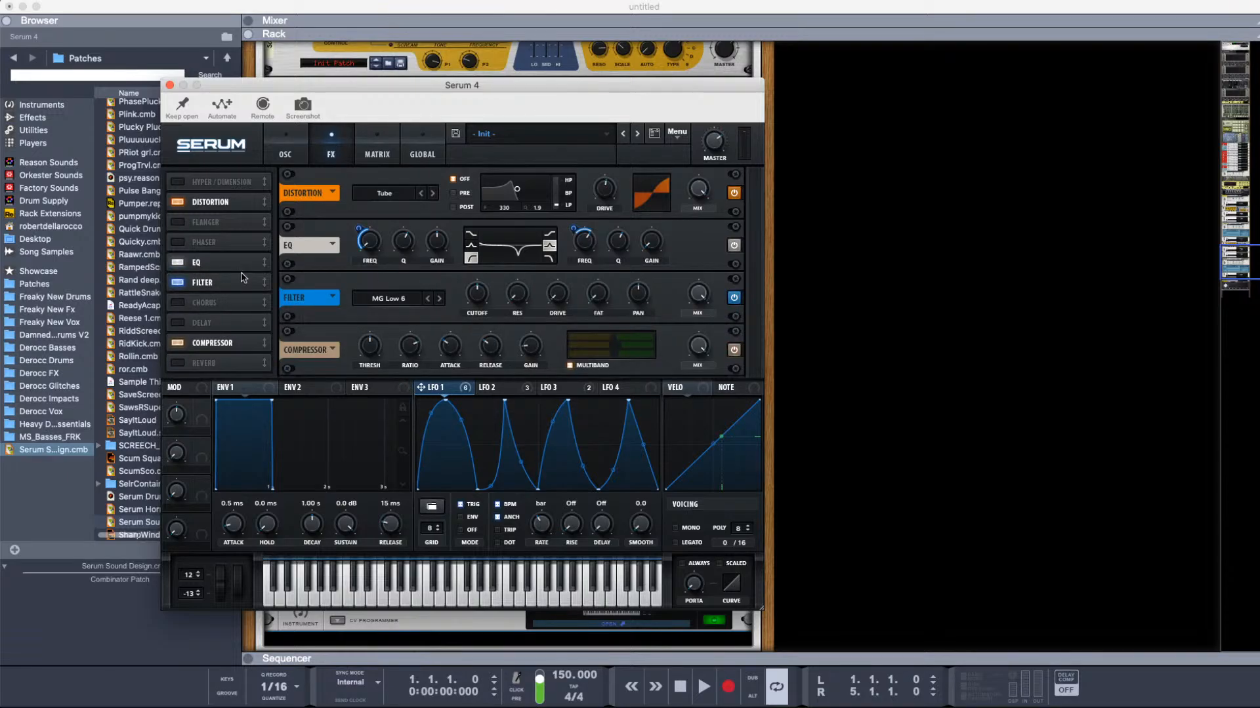
pyautogui.click(382, 301)
pyautogui.moveTo(393, 338)
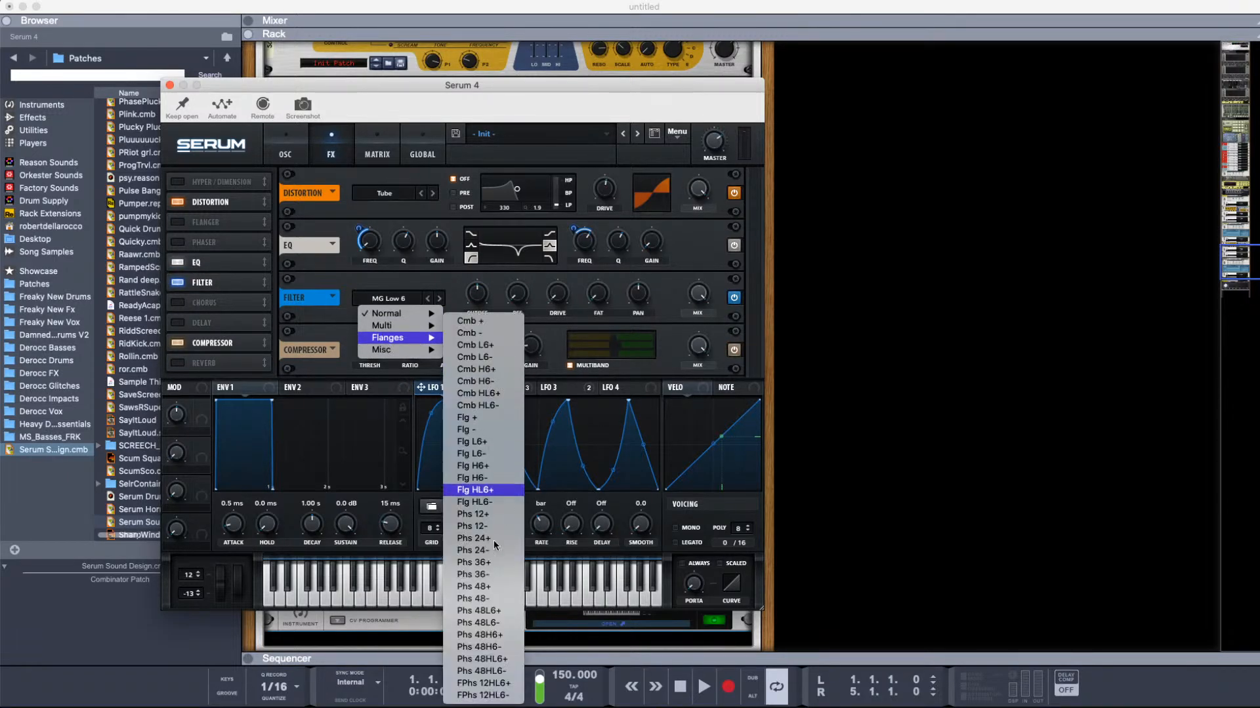
pyautogui.click(488, 562)
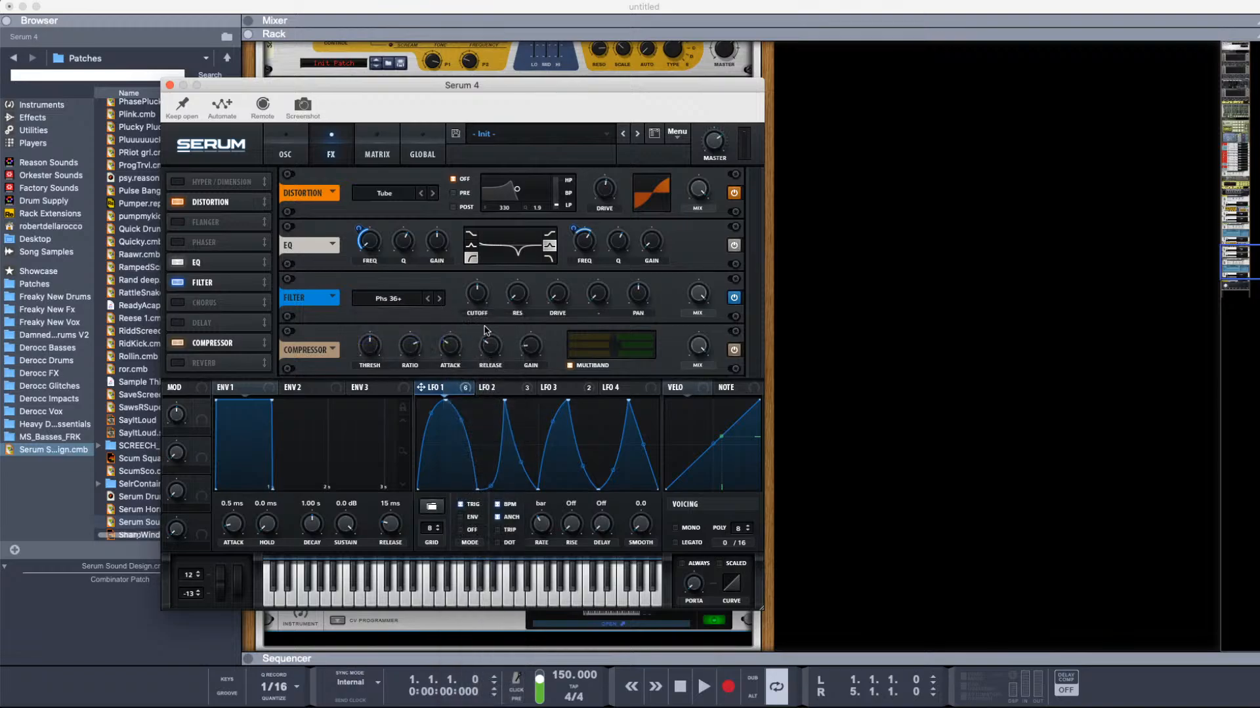
pyautogui.moveTo(473, 291); pyautogui.dragTo(473, 334)
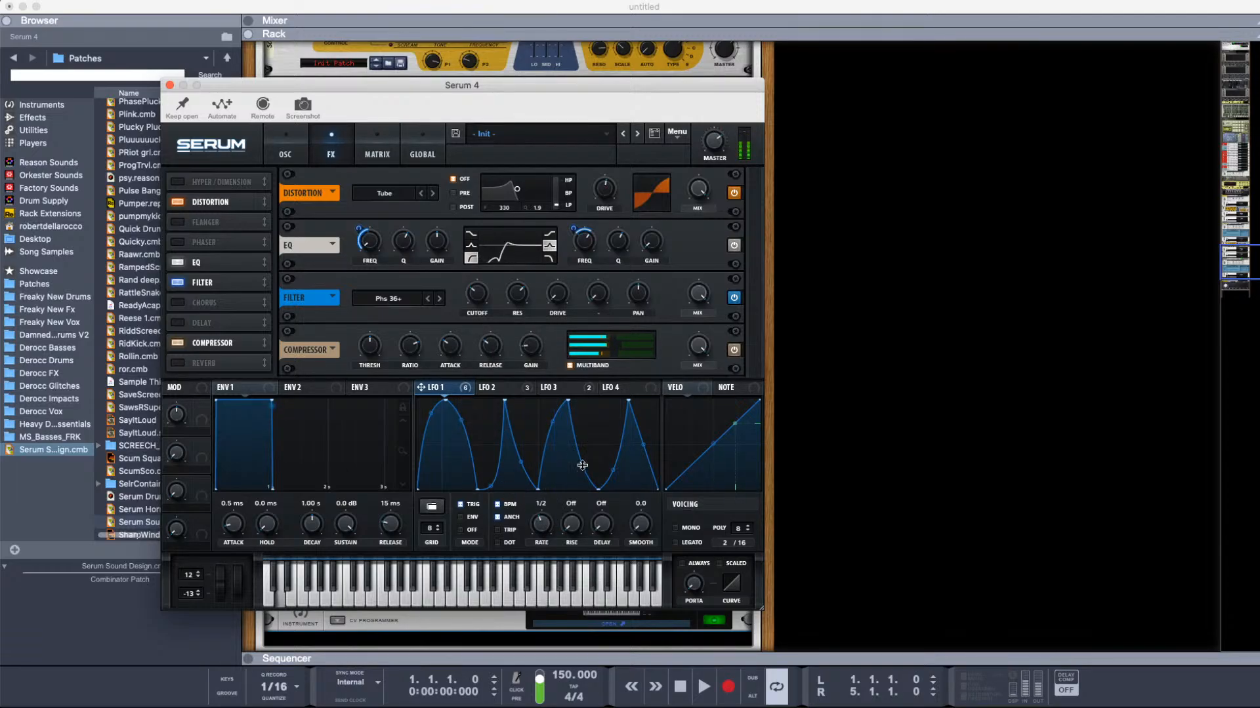
# Step: Refine LFO 1's curve segments and shift its second and fourth peaks slightly later
pyautogui.moveTo(583, 465); pyautogui.dragTo(582, 434)
pyautogui.moveTo(523, 465)
pyautogui.mouseDown()
pyautogui.moveTo(534, 445)
pyautogui.moveTo(506, 476)
pyautogui.mouseUp()
pyautogui.moveTo(510, 411); pyautogui.dragTo(544, 431)
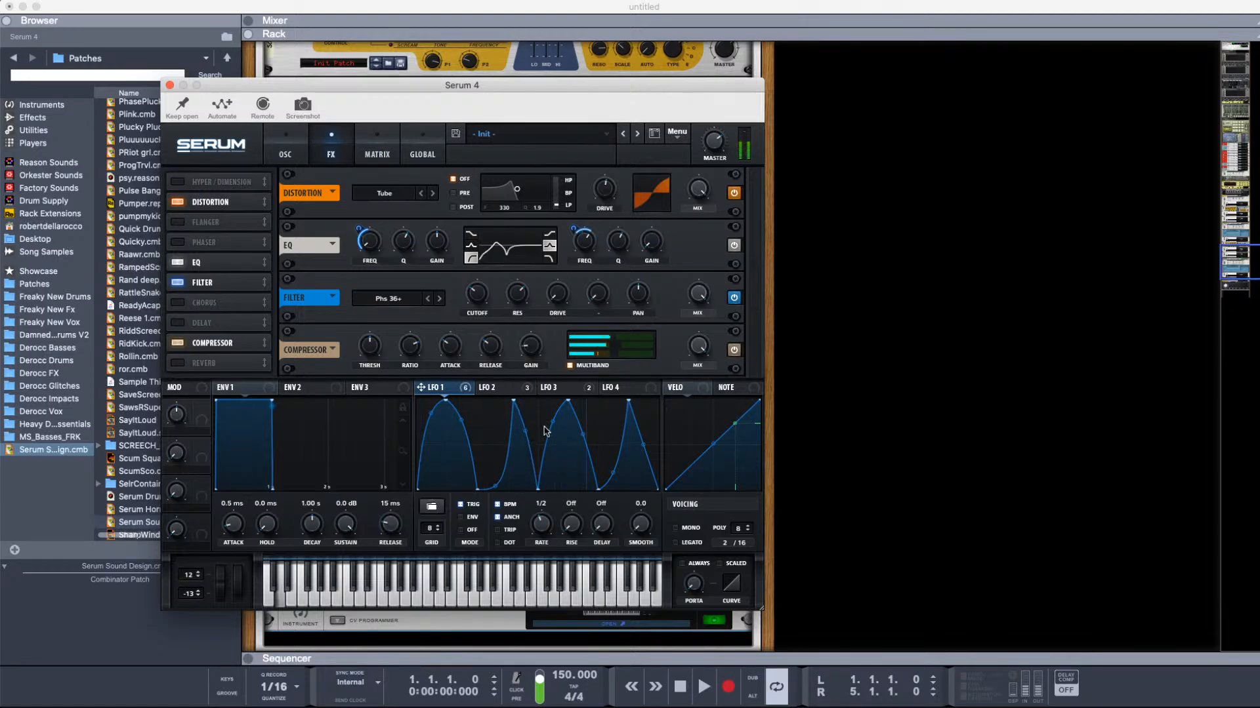
pyautogui.moveTo(628, 400); pyautogui.dragTo(638, 395)
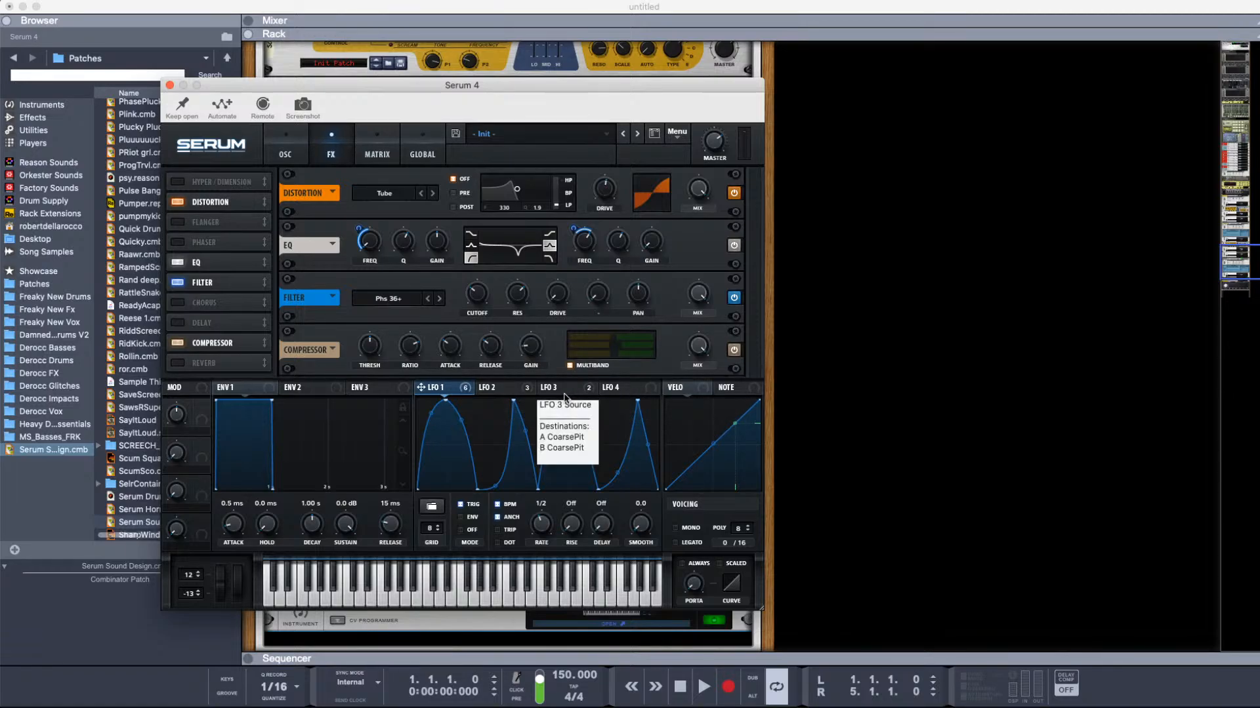
# Step: Assign LFO 1 and LFO 2 to the effects filter's cutoff and adjust their modulation depths
pyautogui.moveTo(421, 387); pyautogui.dragTo(476, 293)
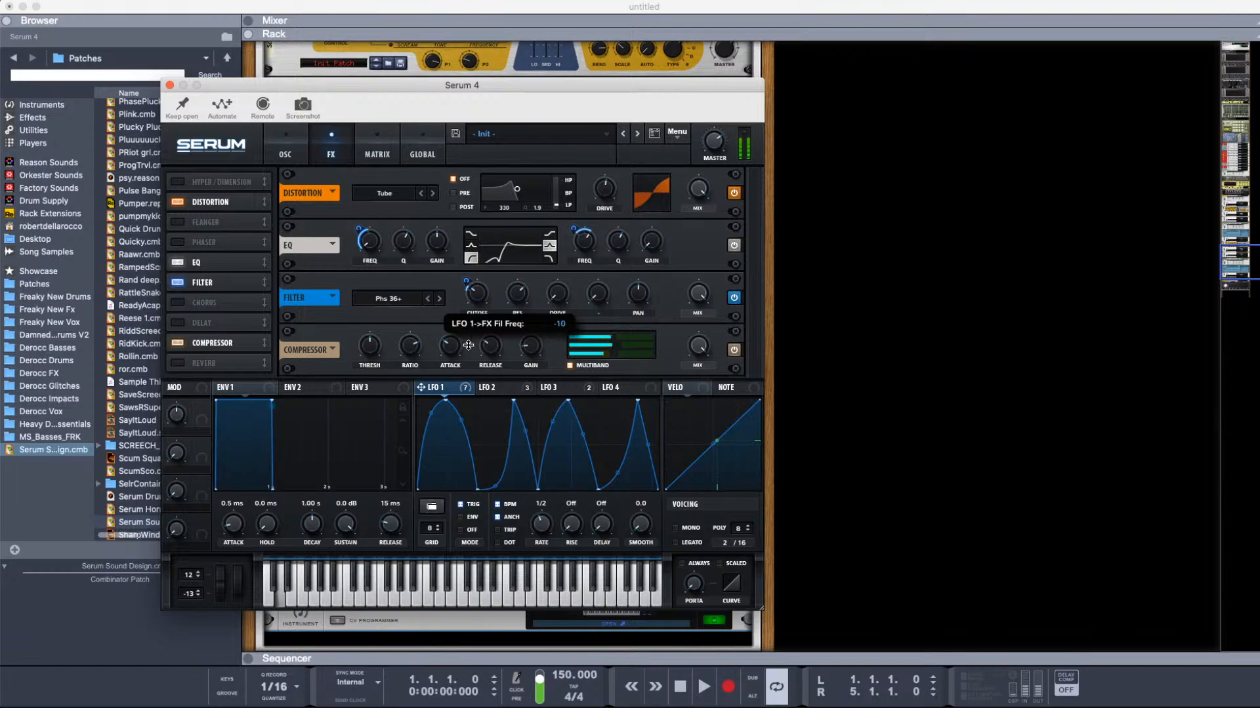
pyautogui.moveTo(510, 393); pyautogui.dragTo(475, 293)
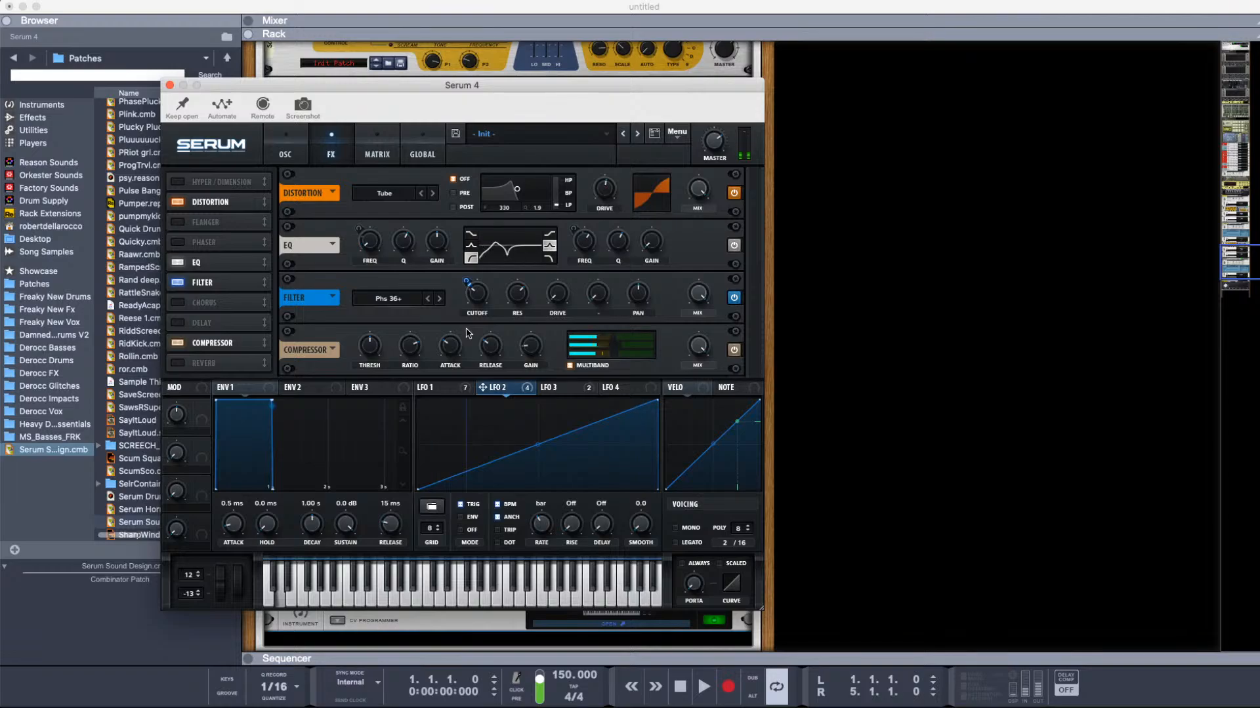
pyautogui.moveTo(468, 282); pyautogui.dragTo(485, 296)
# Step: Enable the Phaser effect and adjust its rate, feedback and depth, with the frequency at about 196 Hz
pyautogui.click(182, 240)
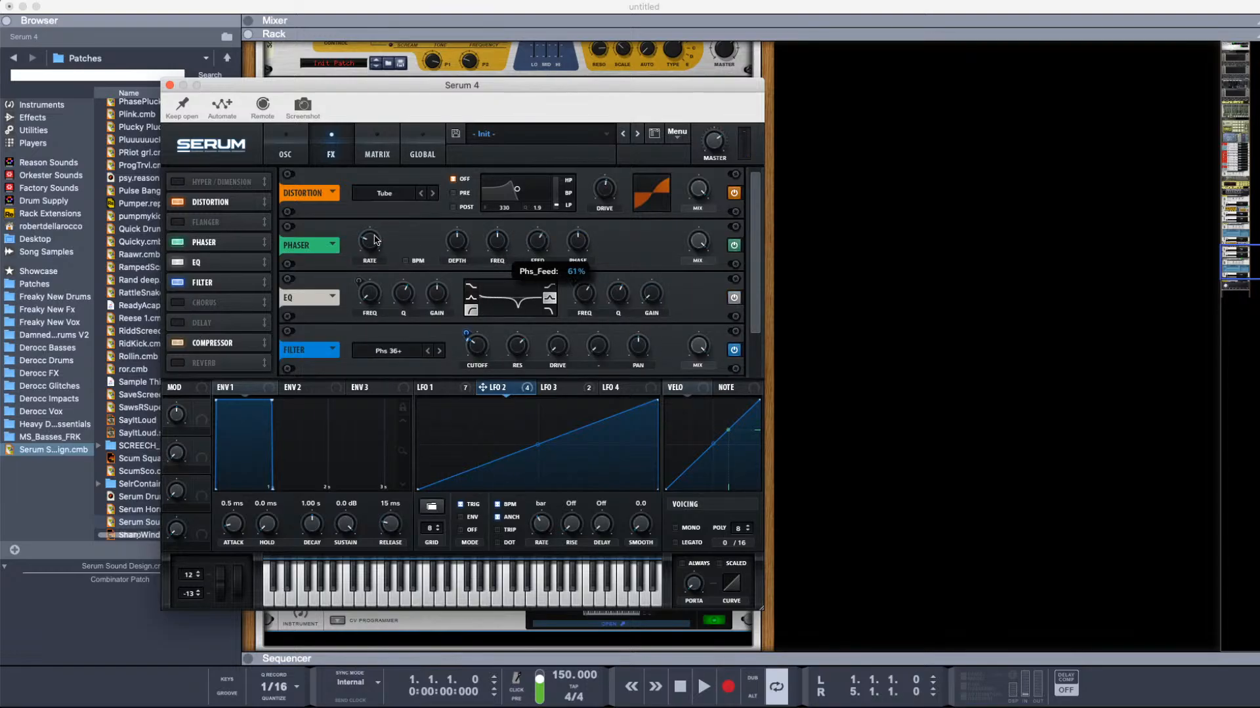
pyautogui.moveTo(375, 238); pyautogui.dragTo(375, 260)
pyautogui.moveTo(539, 246); pyautogui.dragTo(502, 294)
pyautogui.moveTo(459, 248); pyautogui.dragTo(456, 265)
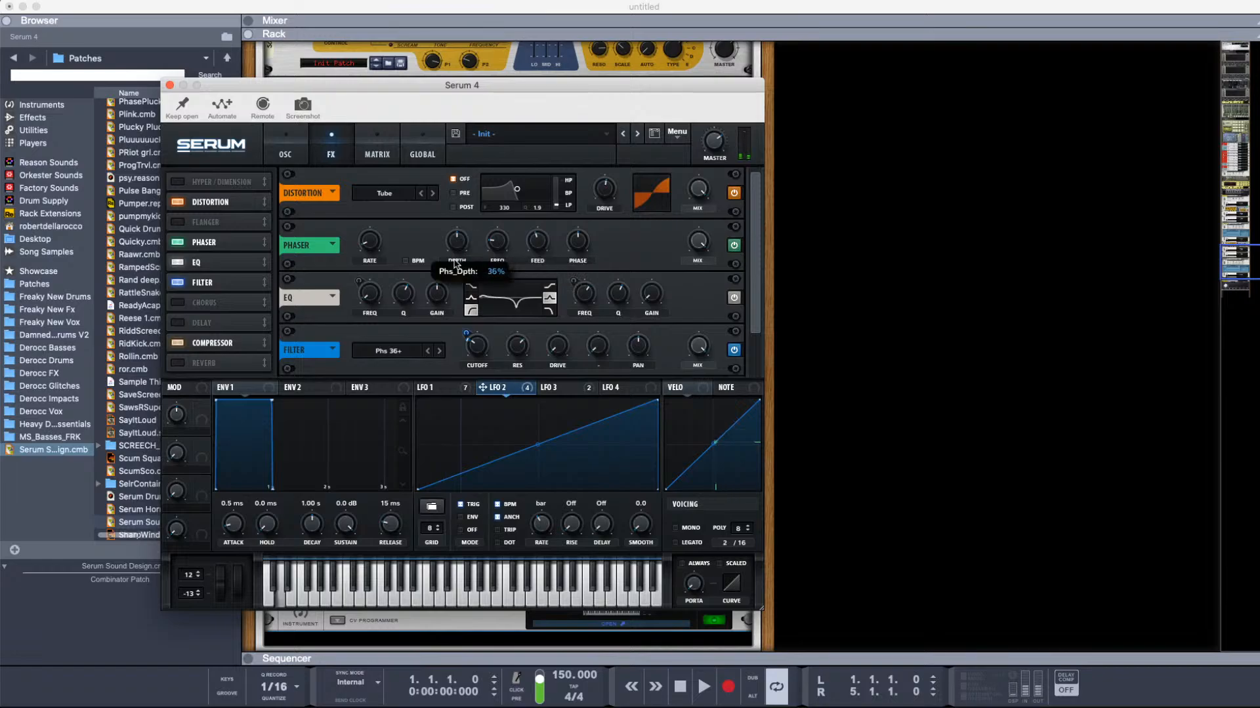
pyautogui.moveTo(514, 214); pyautogui.dragTo(517, 228)
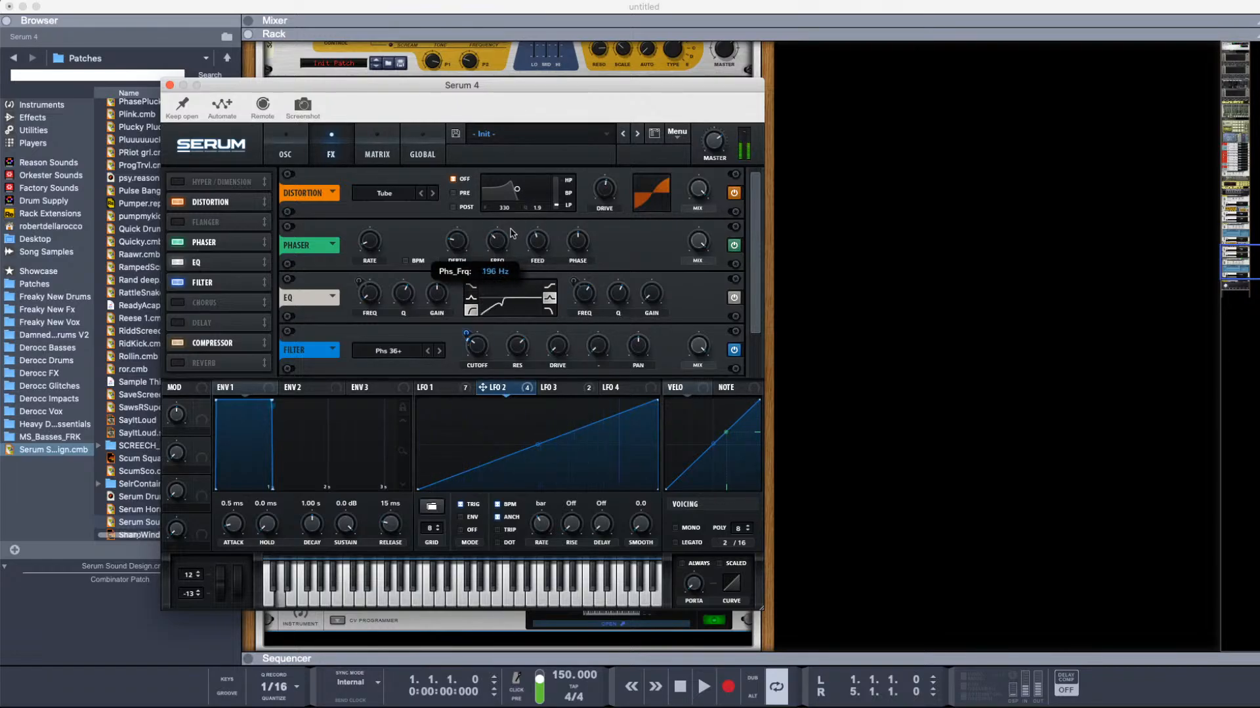
pyautogui.moveTo(421, 388); pyautogui.dragTo(448, 227)
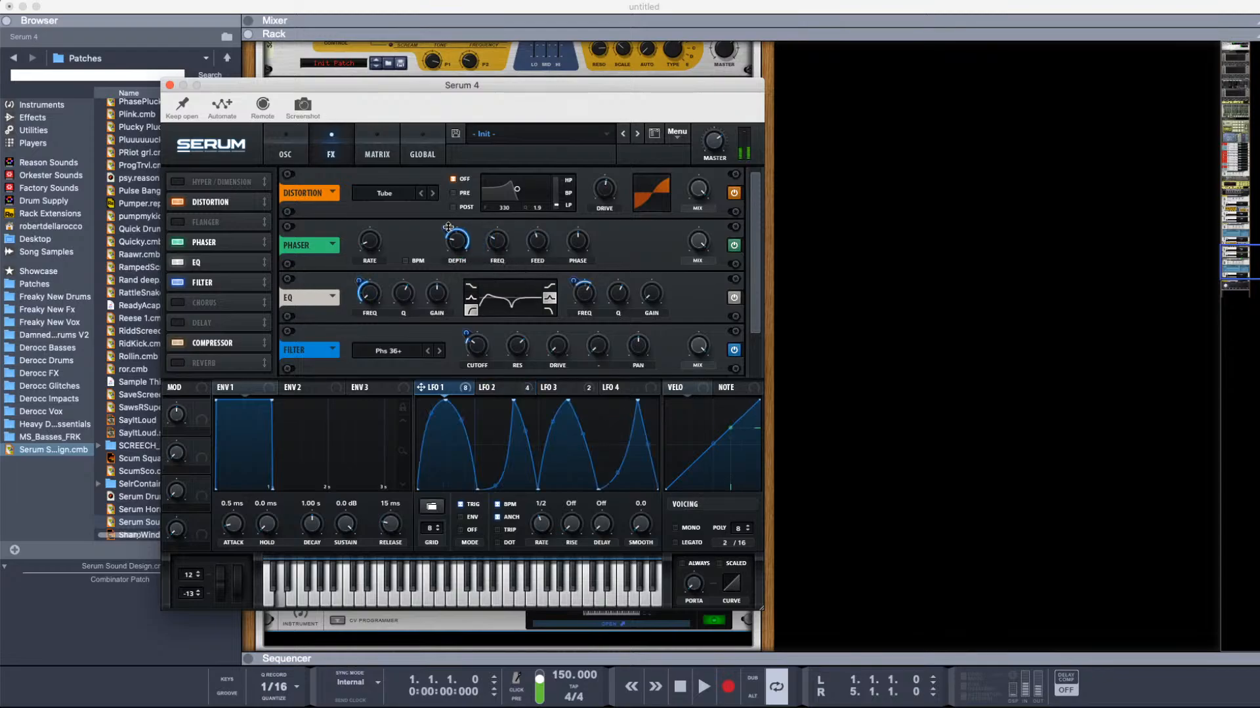
pyautogui.rightClick(463, 236)
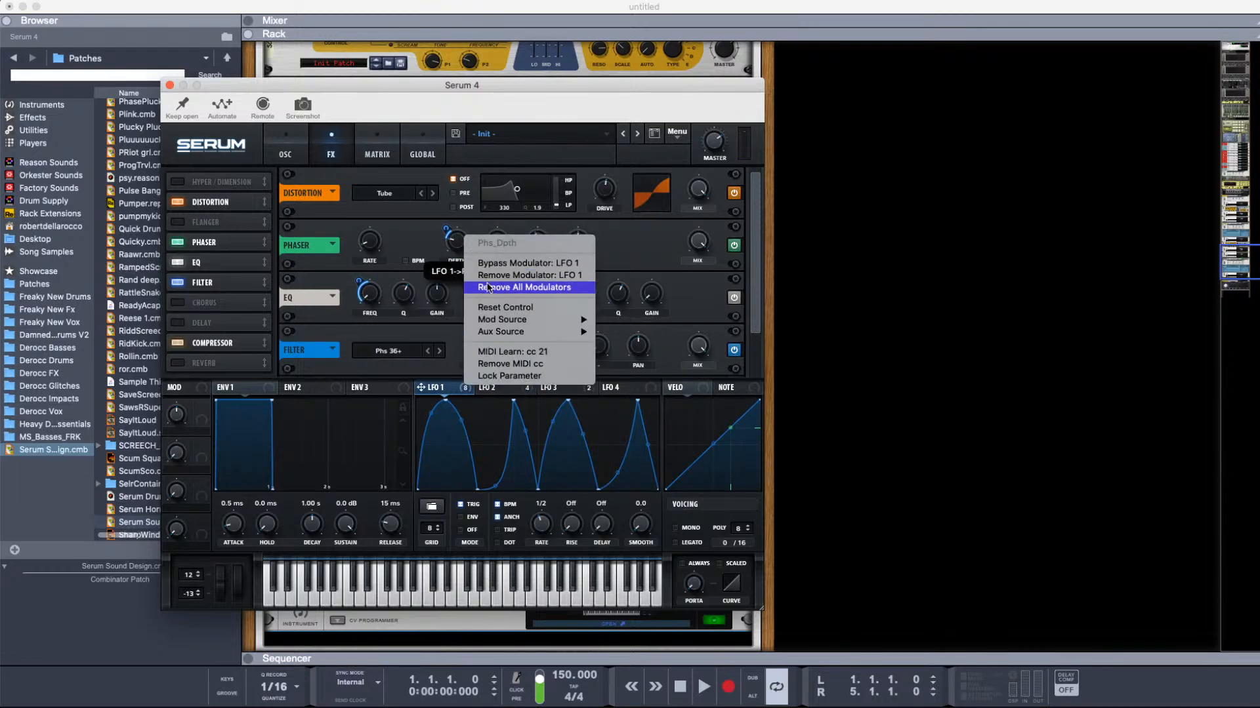
pyautogui.click(487, 287)
# Step: Assign LFO 1 to the phaser frequency at a depth of about -26 and set that frequency to about 1540 Hz
pyautogui.moveTo(459, 392); pyautogui.dragTo(503, 236)
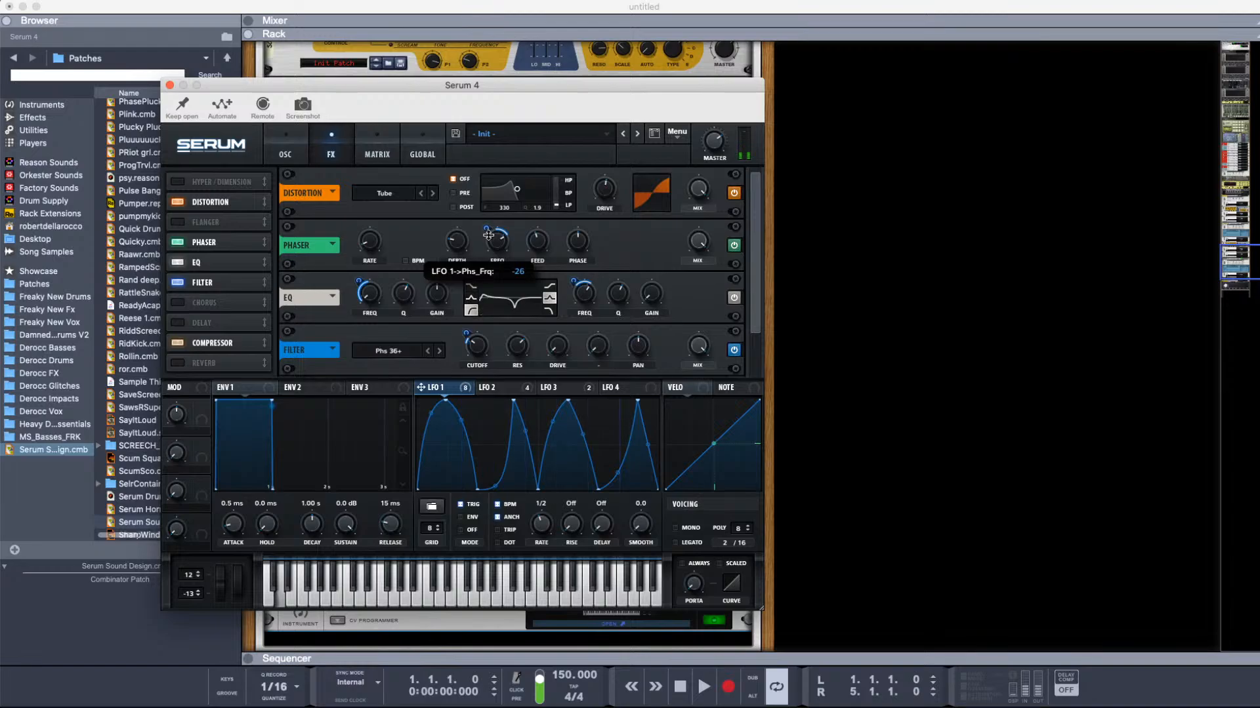
pyautogui.moveTo(496, 251); pyautogui.dragTo(503, 245)
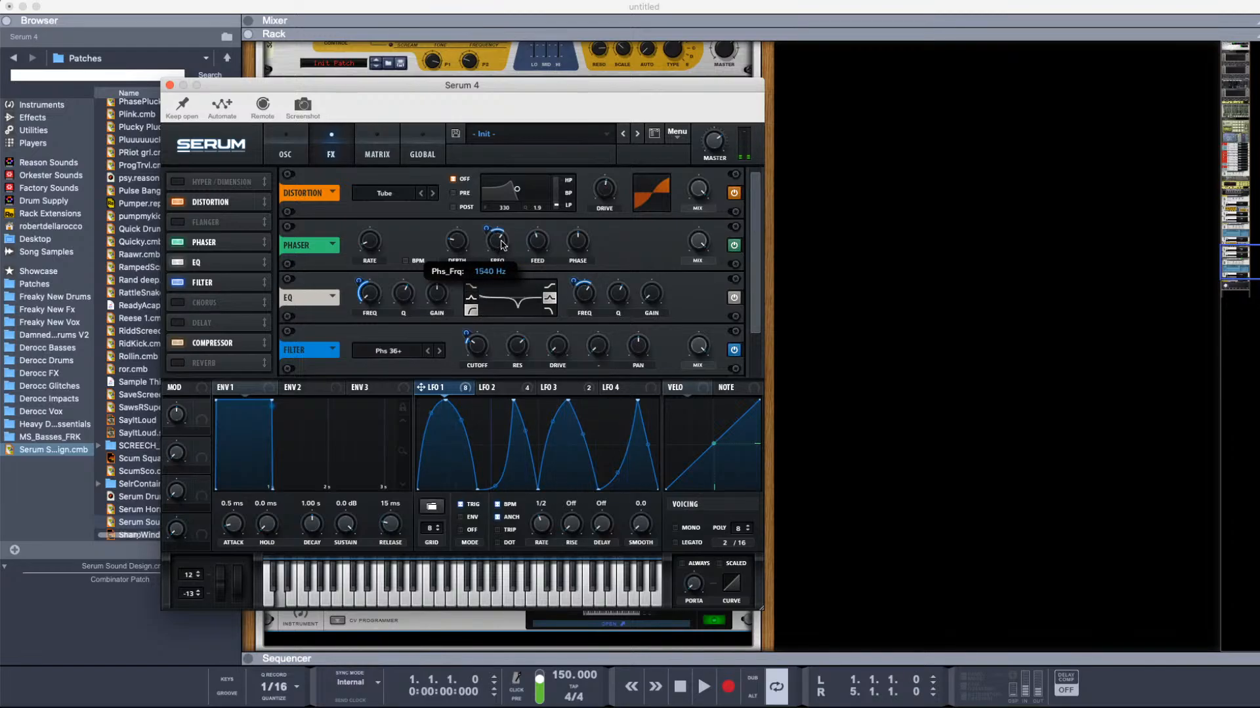
pyautogui.click(303, 147)
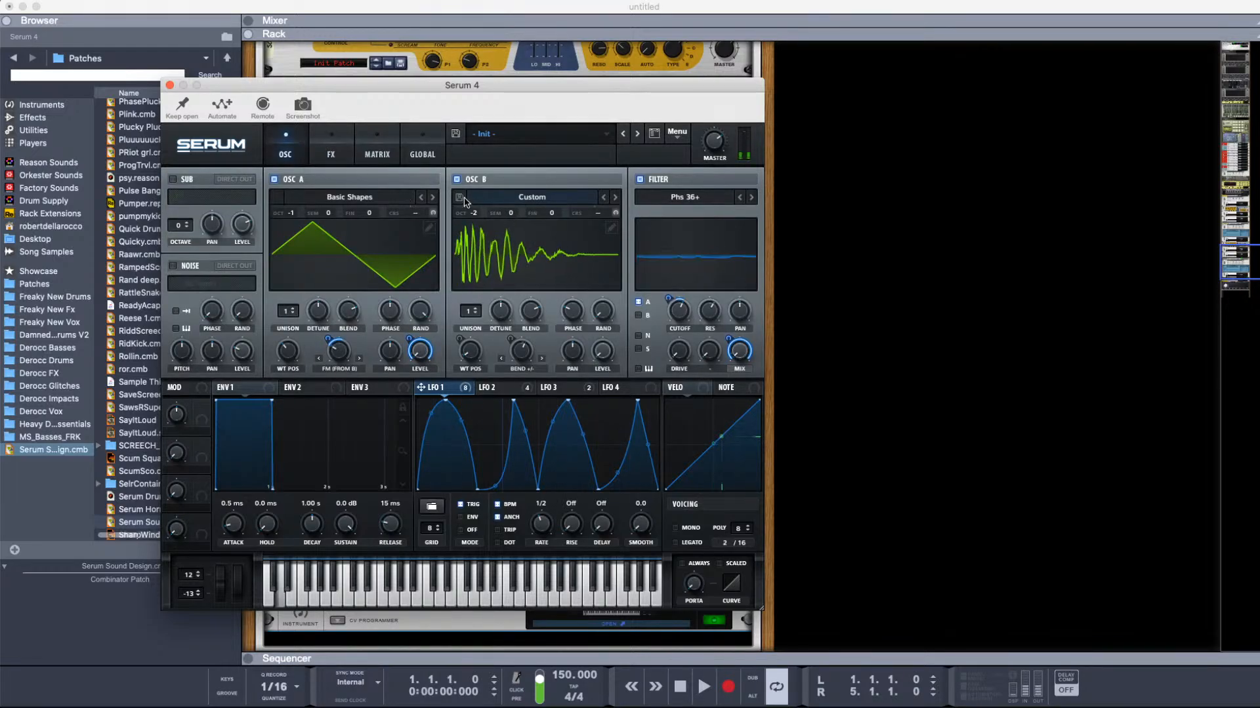
# Step: Adjust oscillator B's phase to about 287 degrees and compare different octaves, finishing with the octave at -2
pyautogui.moveTo(479, 212); pyautogui.dragTo(481, 203)
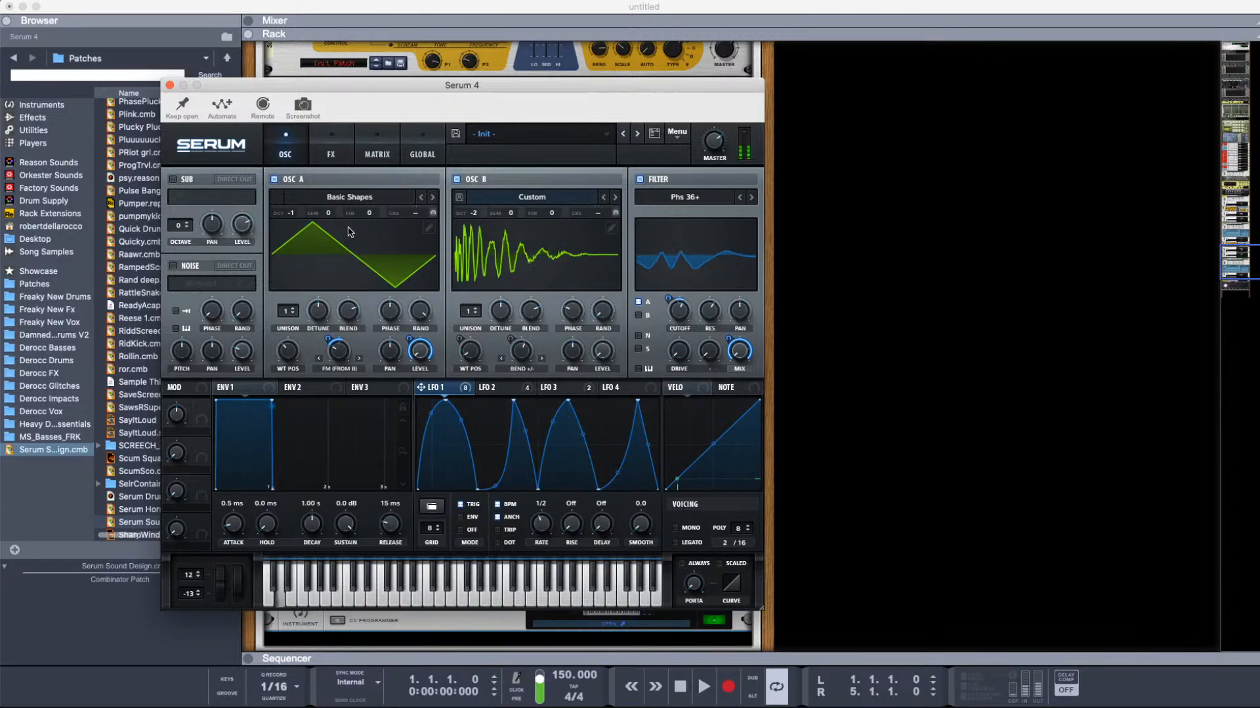
pyautogui.moveTo(575, 311); pyautogui.dragTo(590, 258)
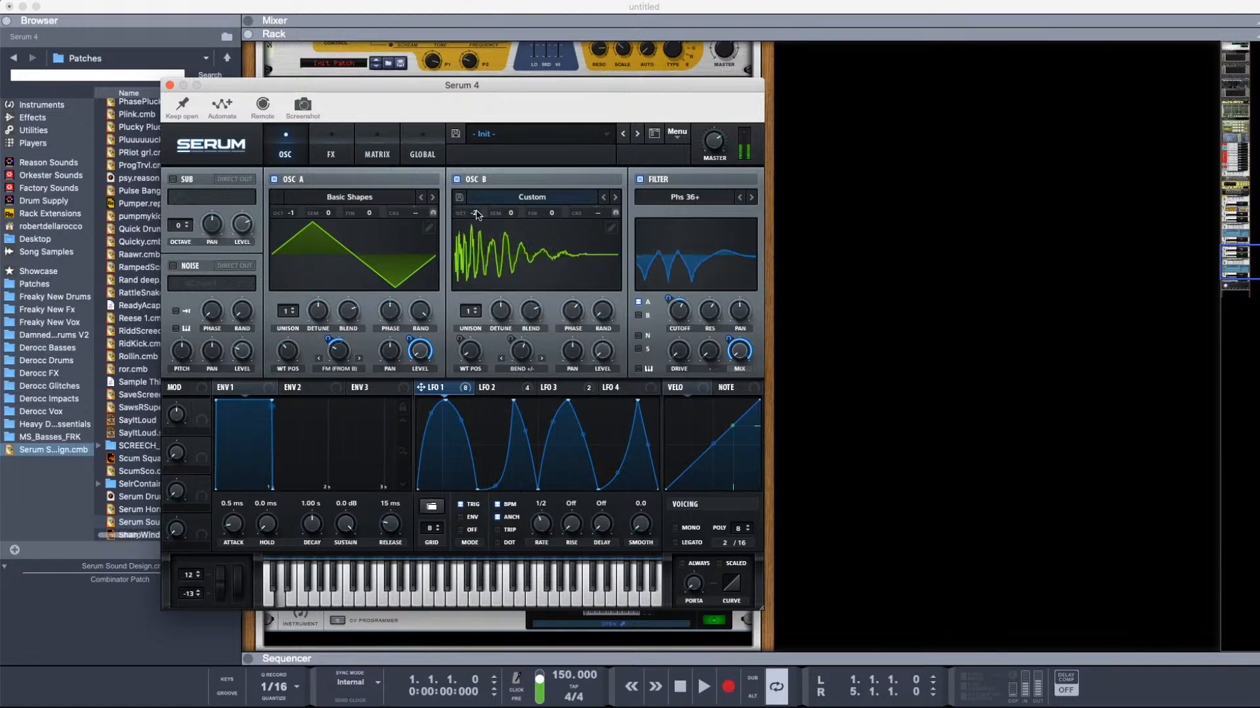
pyautogui.moveTo(476, 215); pyautogui.dragTo(477, 225)
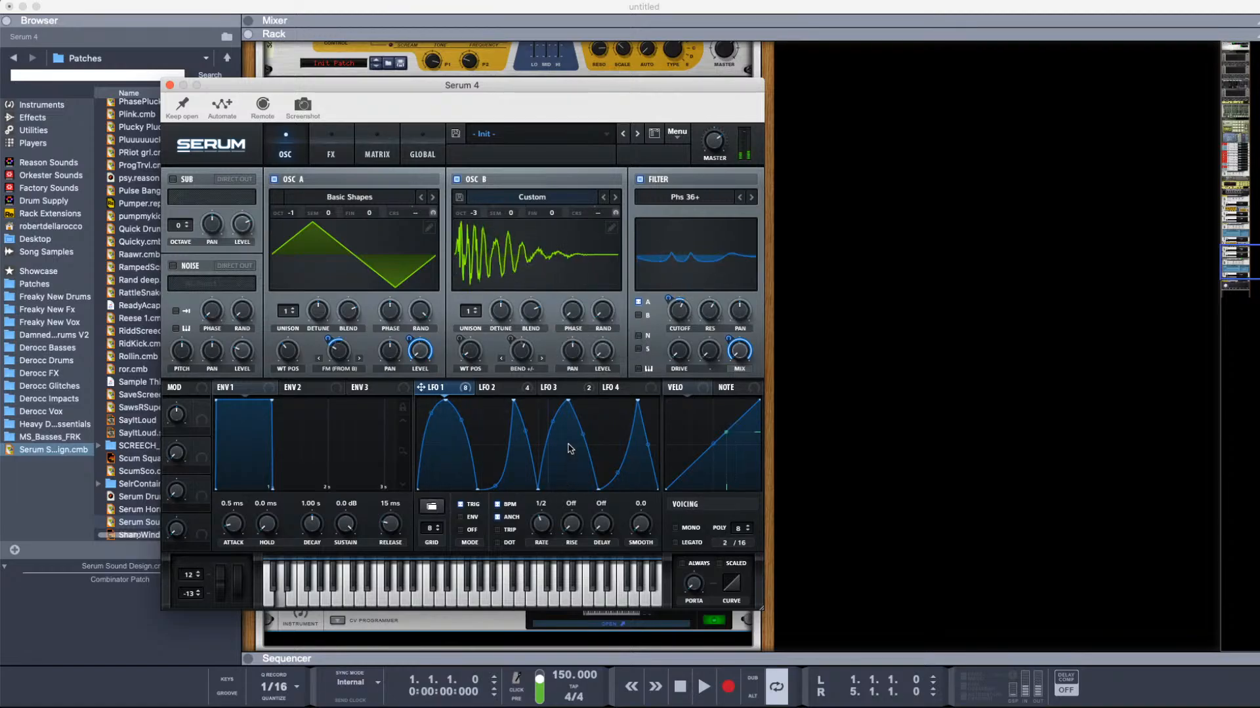
pyautogui.moveTo(579, 312)
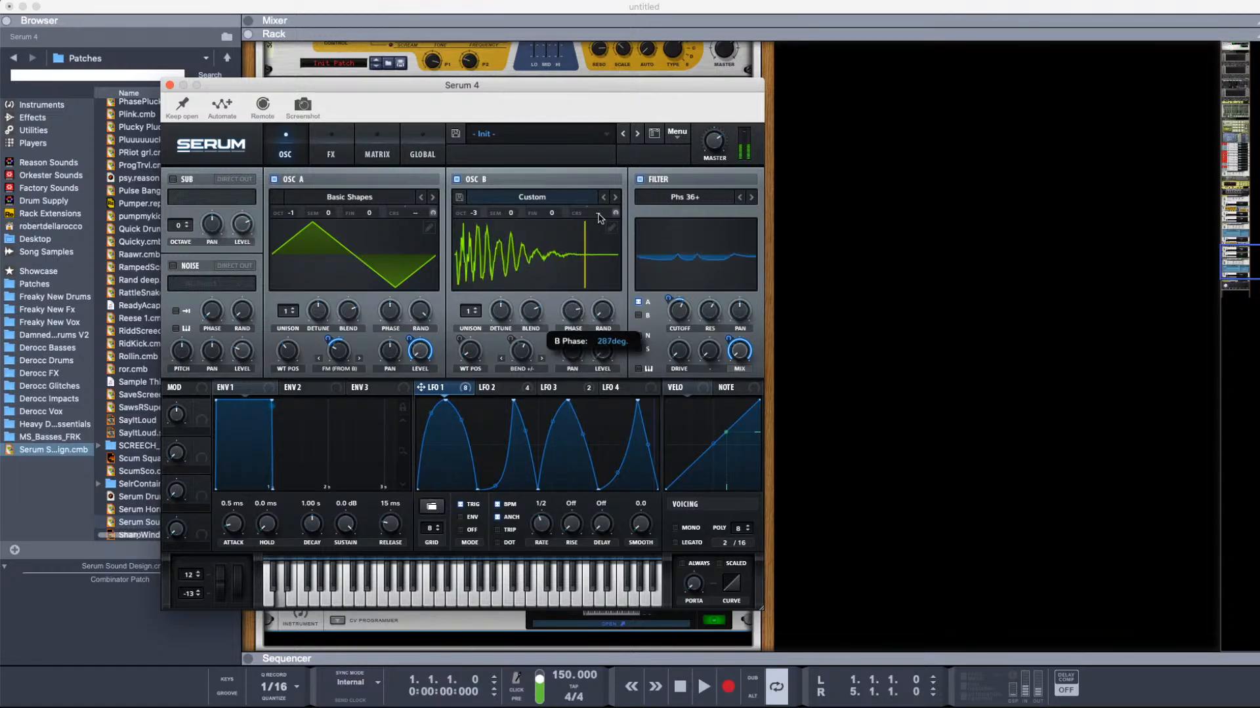
pyautogui.moveTo(476, 214); pyautogui.dragTo(480, 201)
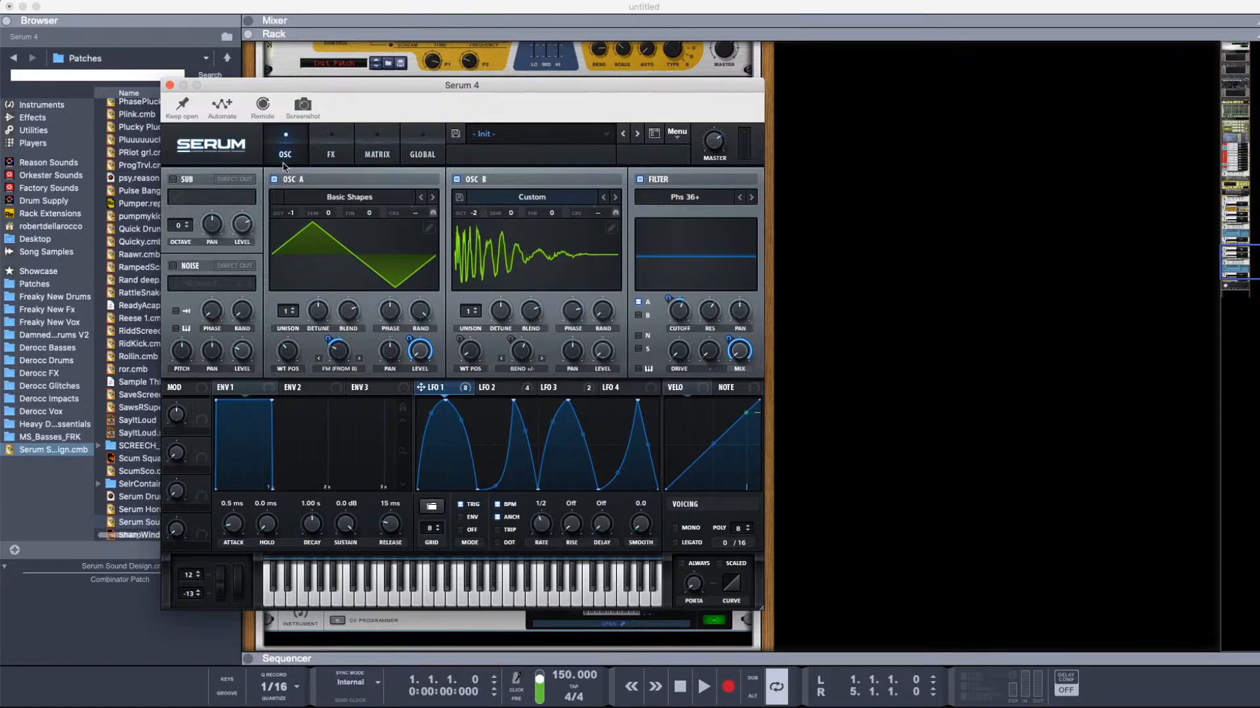
# Step: Enable the Delay effect and reorder the chain as Distortion, EQ, Filter, Delay, Phaser, Compressor
pyautogui.click(332, 155)
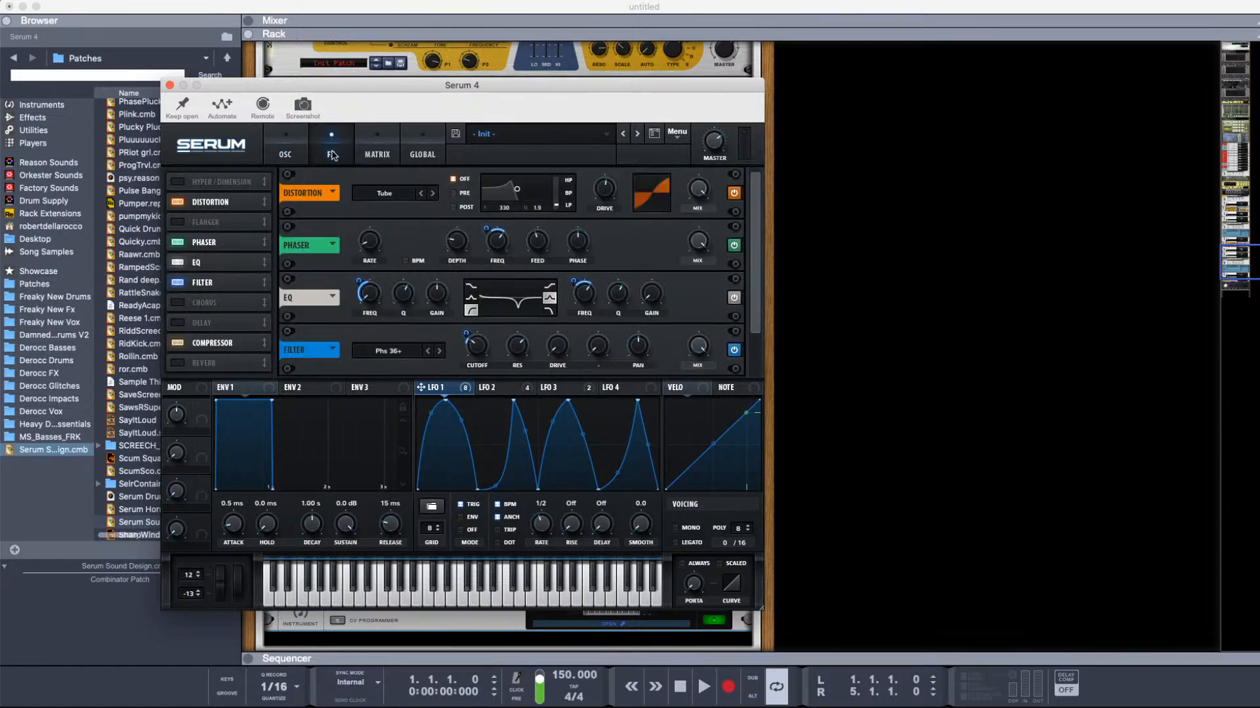
pyautogui.click(182, 321)
pyautogui.moveTo(213, 321); pyautogui.dragTo(241, 230)
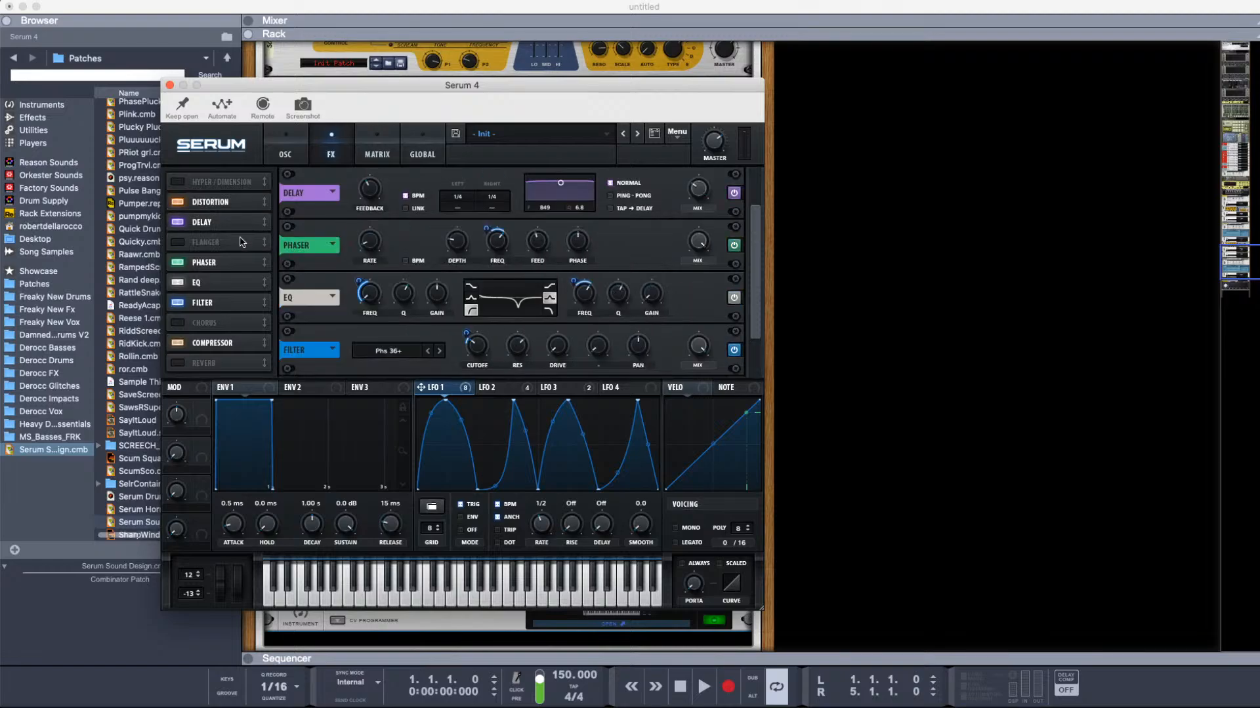
pyautogui.moveTo(213, 298); pyautogui.dragTo(223, 223)
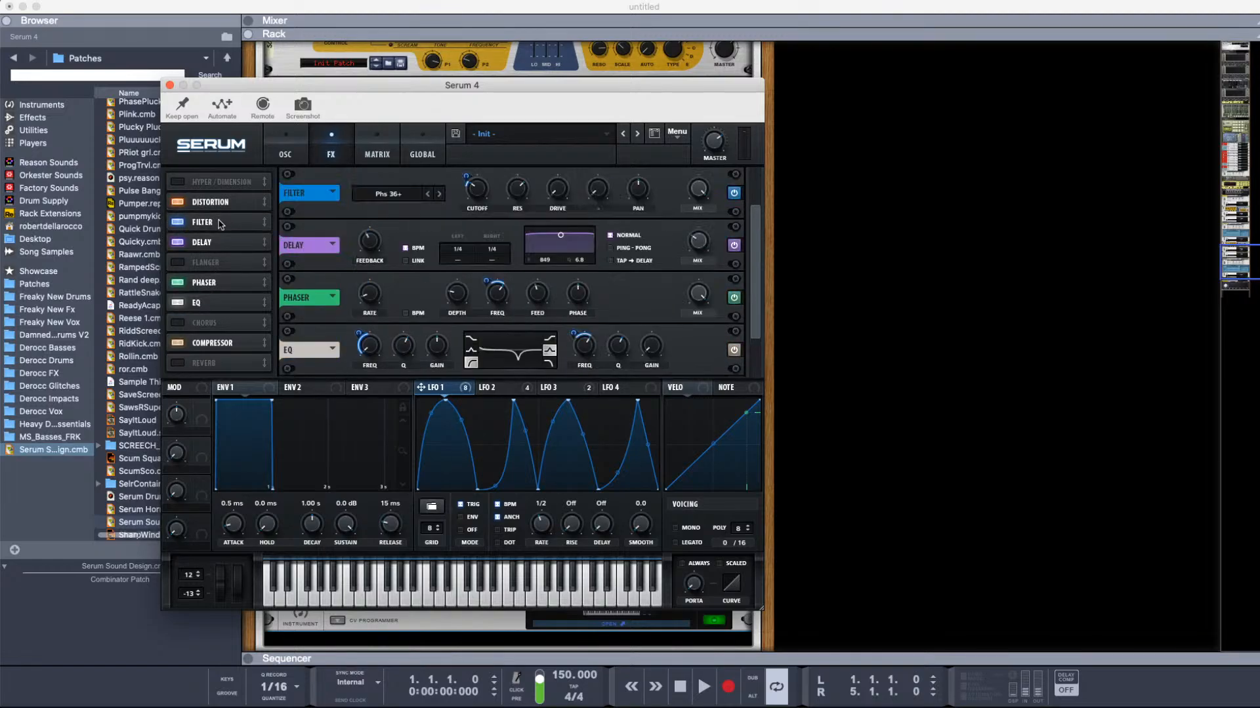
pyautogui.moveTo(213, 303); pyautogui.dragTo(213, 225)
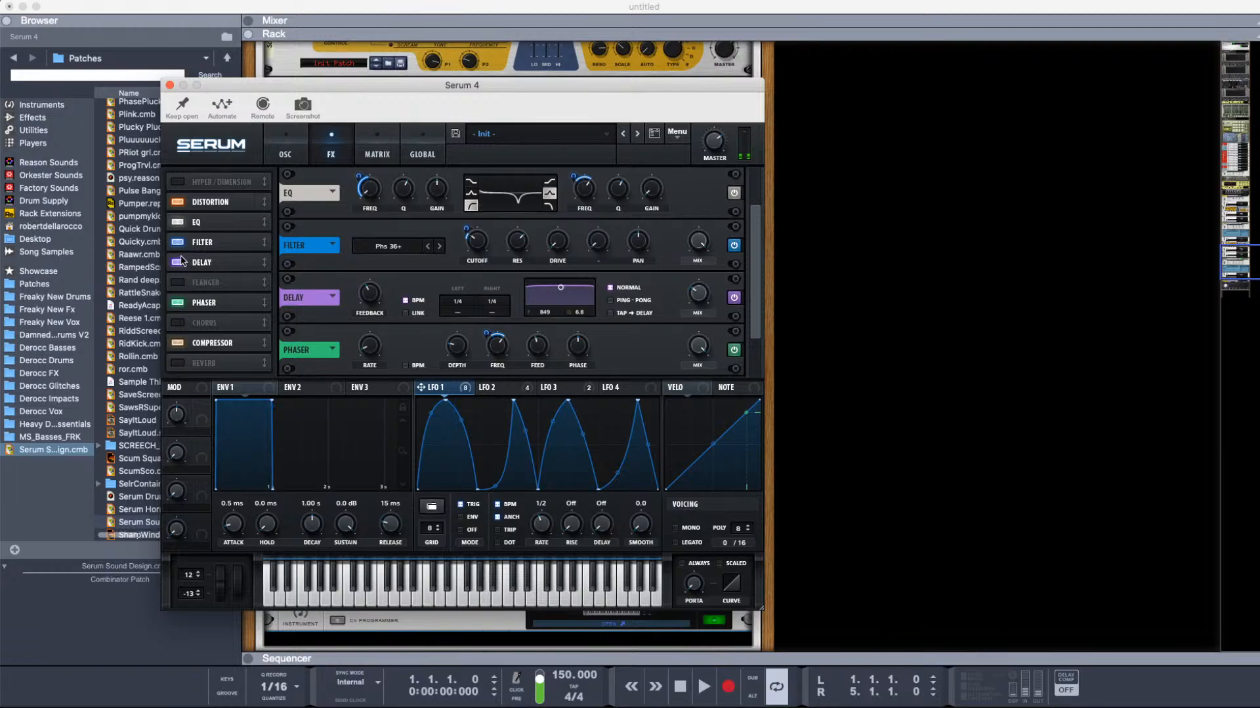
# Step: Turn off the delay's BPM sync with both sides linked, set its time to 19.53 and adjust its mix
pyautogui.scroll(-1, 212, 263)
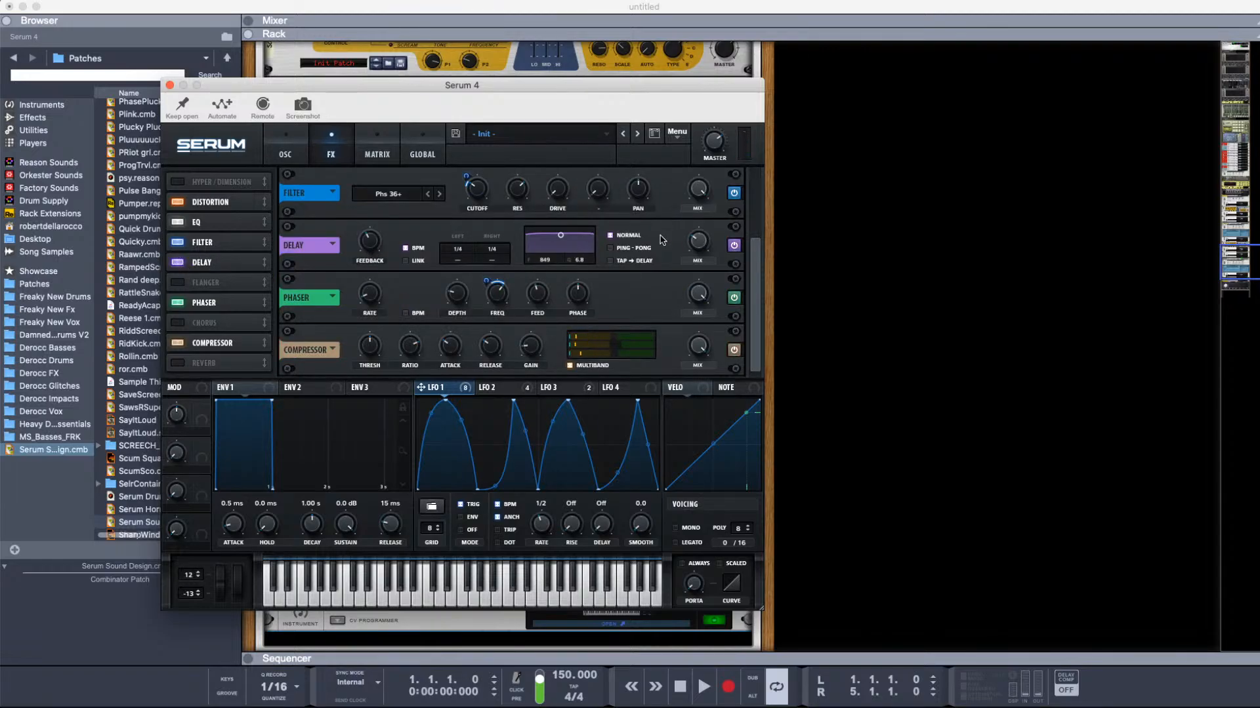
pyautogui.click(411, 249)
pyautogui.moveTo(457, 249); pyautogui.dragTo(458, 284)
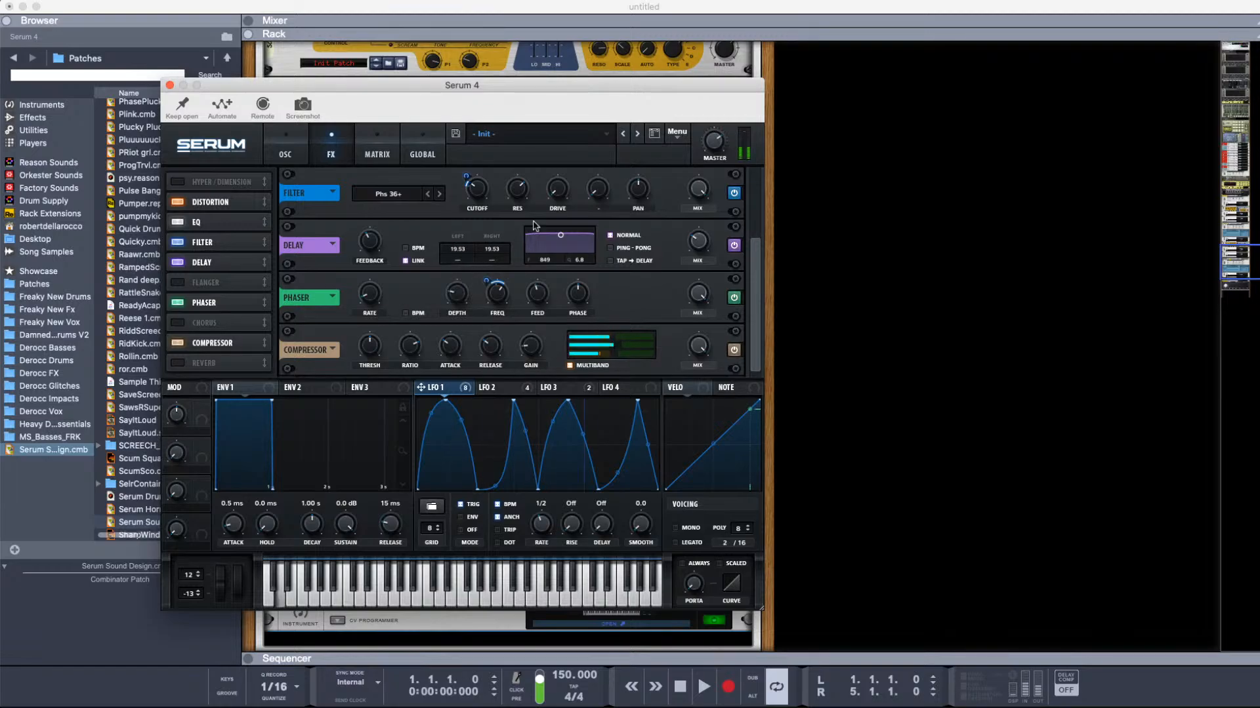
pyautogui.moveTo(700, 243); pyautogui.dragTo(713, 174)
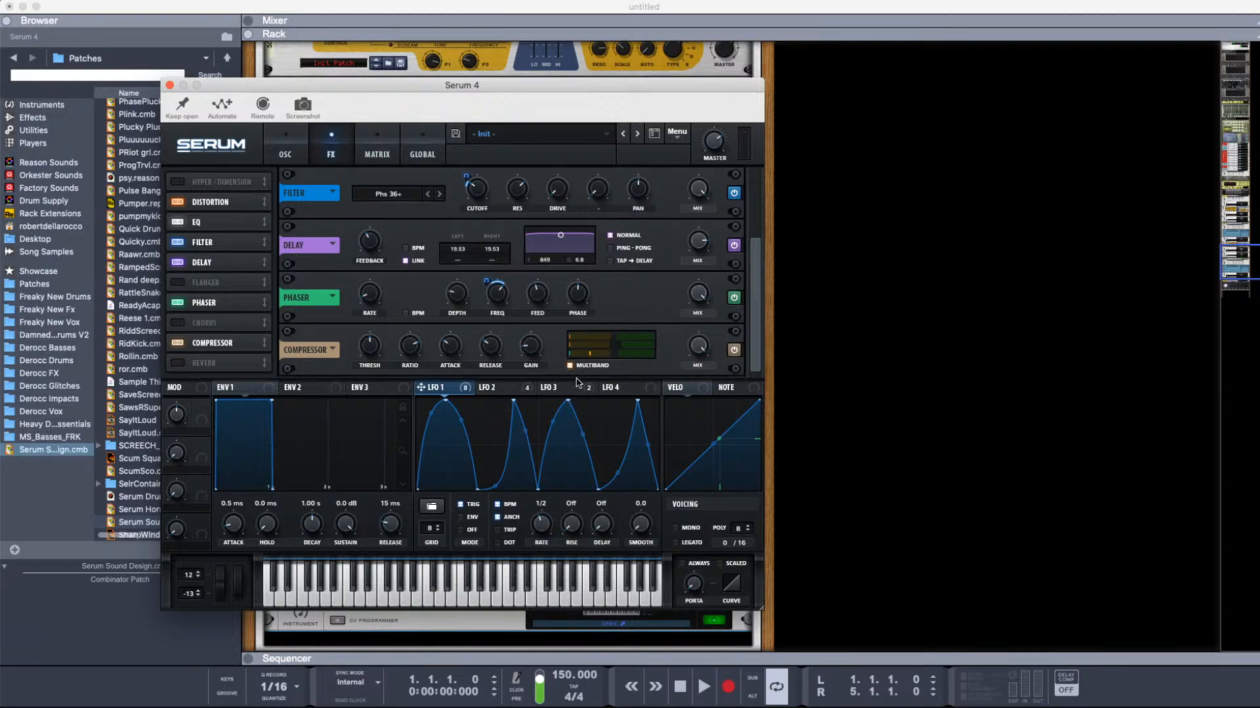
# Step: Try rates of 1/2 and 2 bar for LFO 3
pyautogui.click(558, 388)
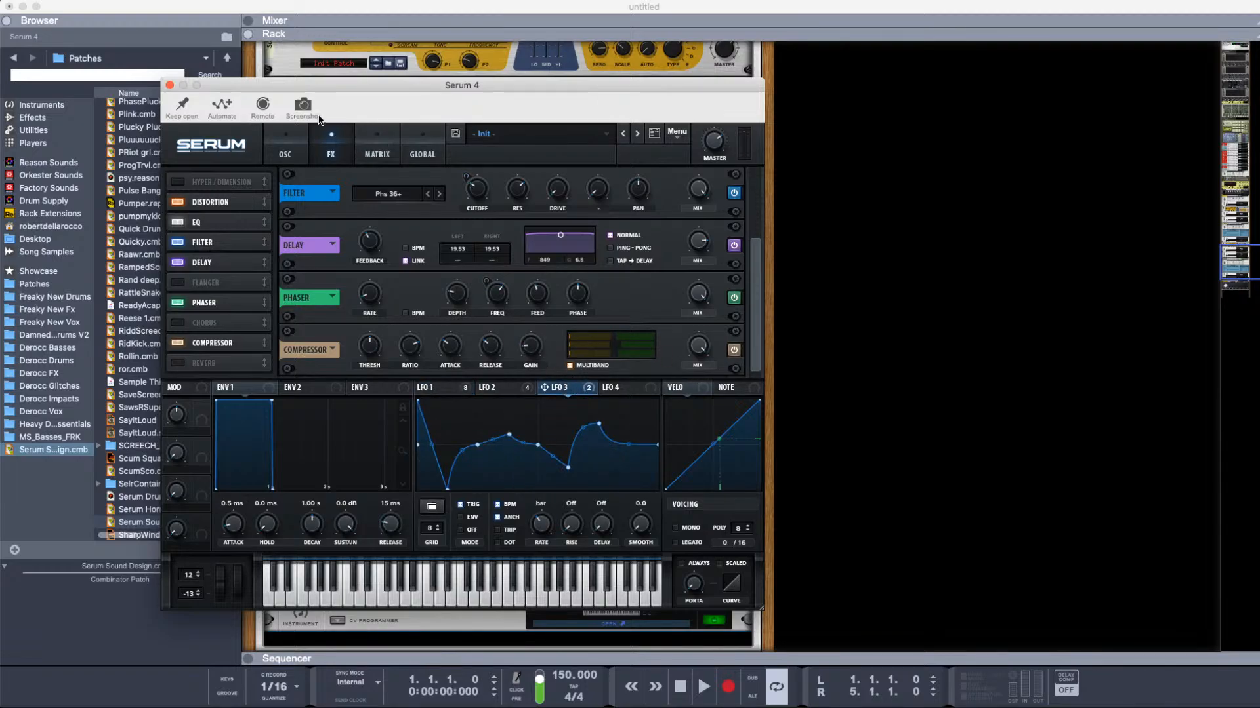
pyautogui.click(299, 138)
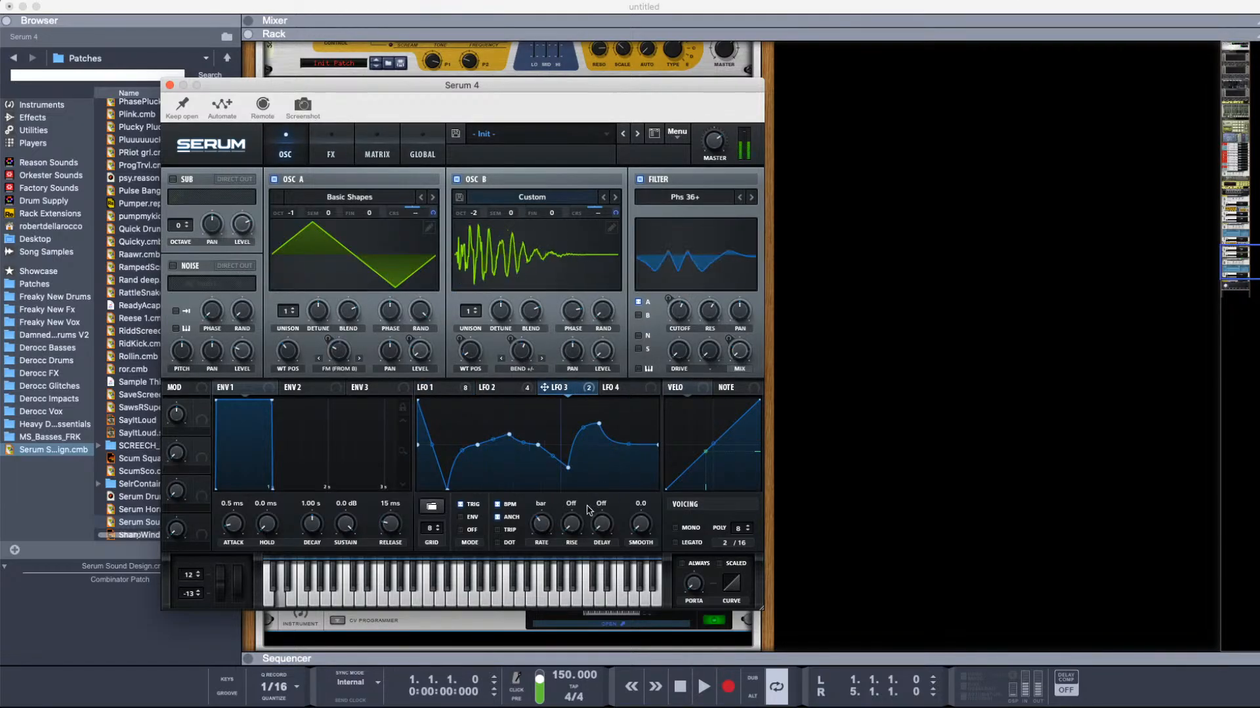
pyautogui.moveTo(542, 525); pyautogui.dragTo(543, 525)
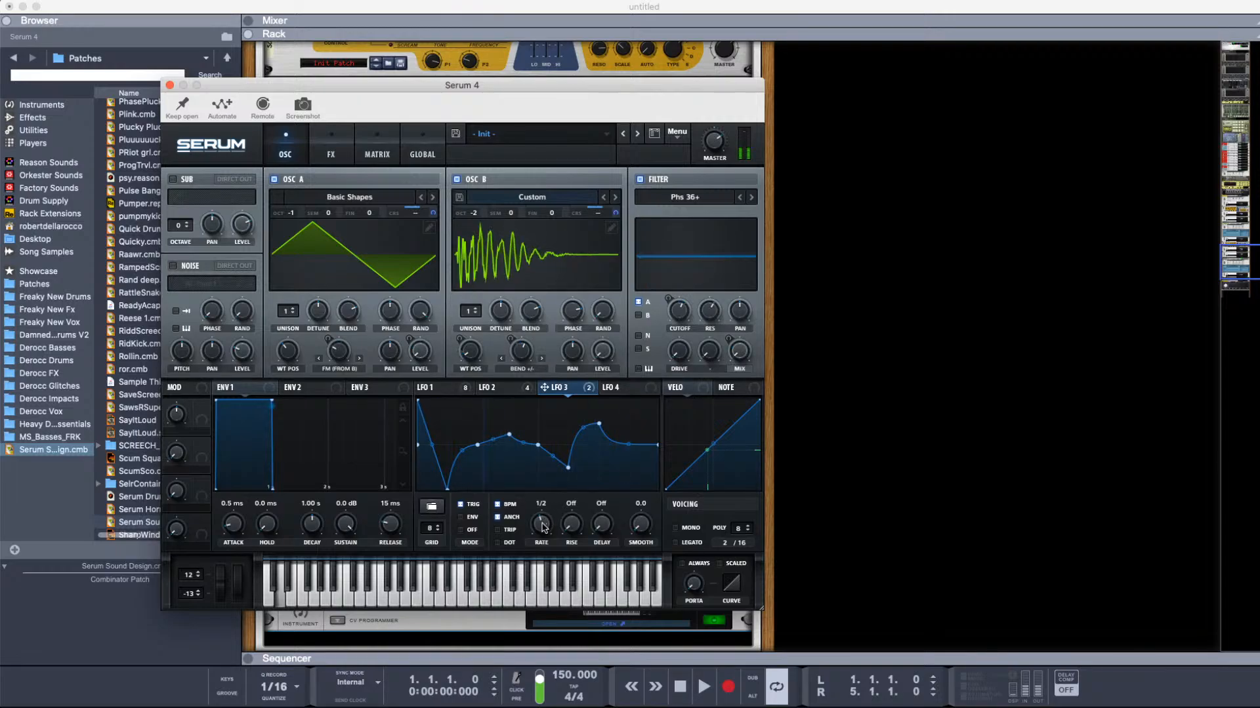
pyautogui.moveTo(542, 527); pyautogui.dragTo(543, 535)
# Step: Reshape LFO 3 by removing its first trough, lowering the next point fully and raising the last peak, with the rate at one bar
pyautogui.doubleClick(447, 490)
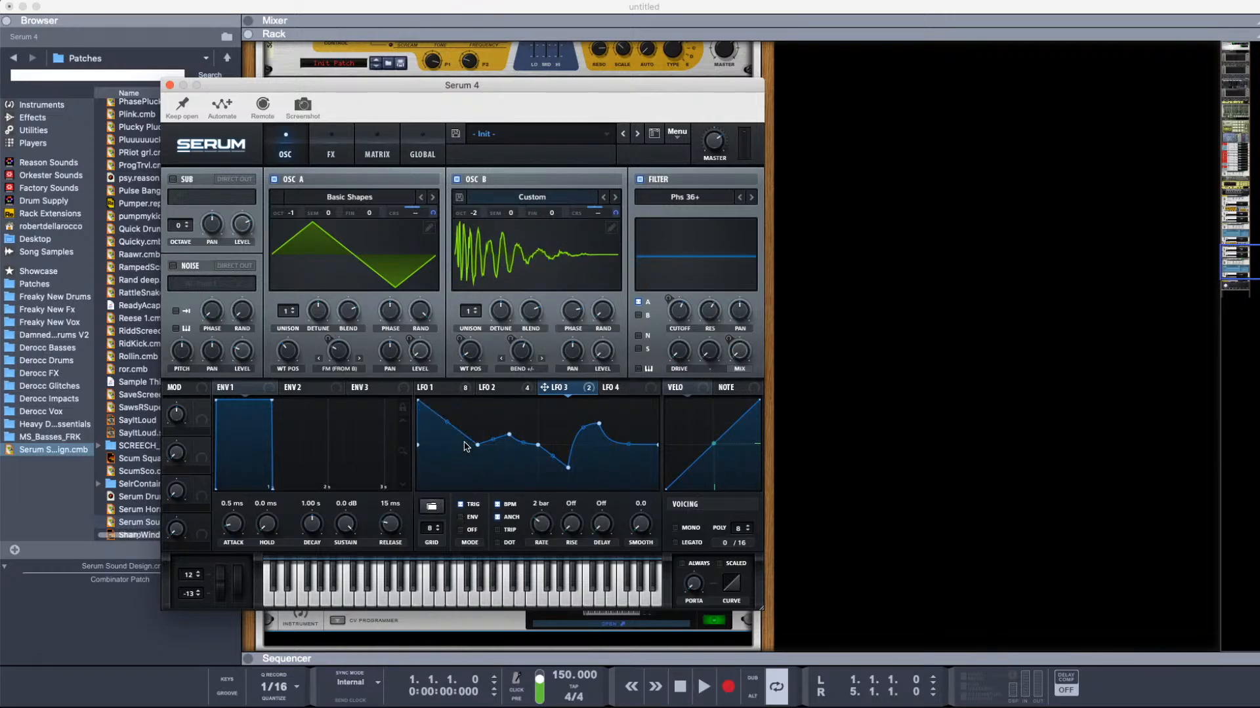
pyautogui.moveTo(477, 446); pyautogui.dragTo(480, 490)
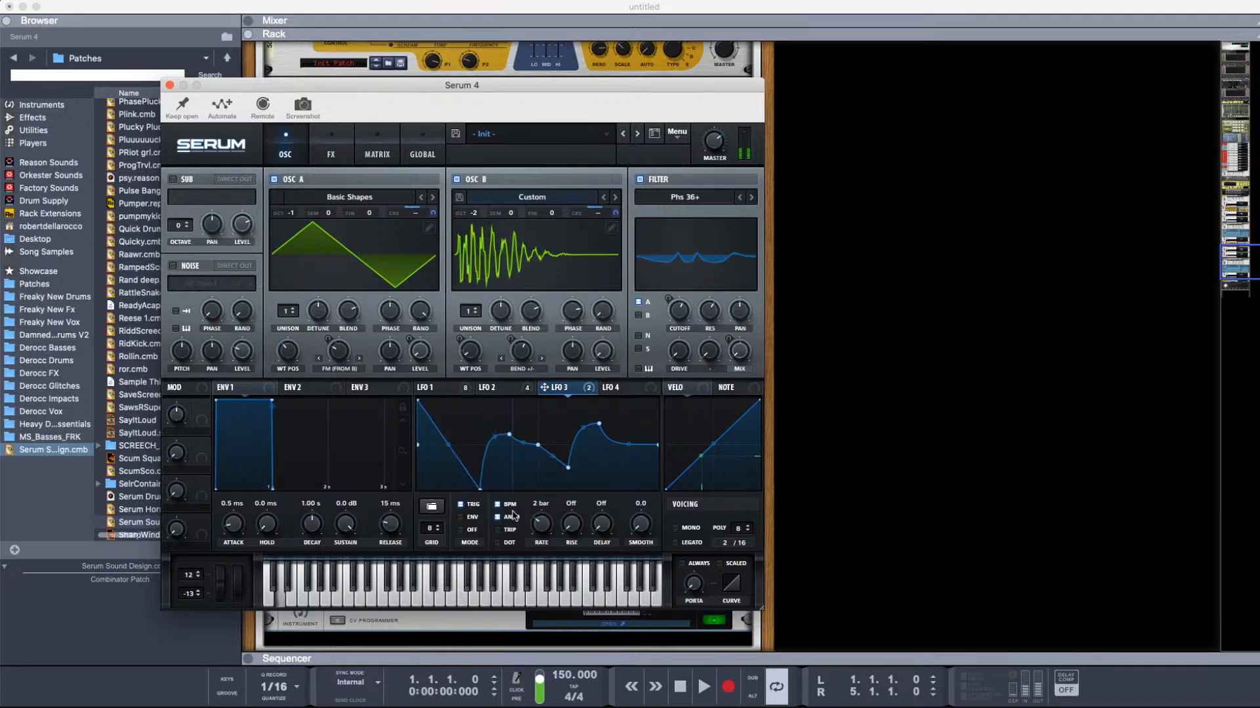
pyautogui.moveTo(537, 523); pyautogui.dragTo(537, 519)
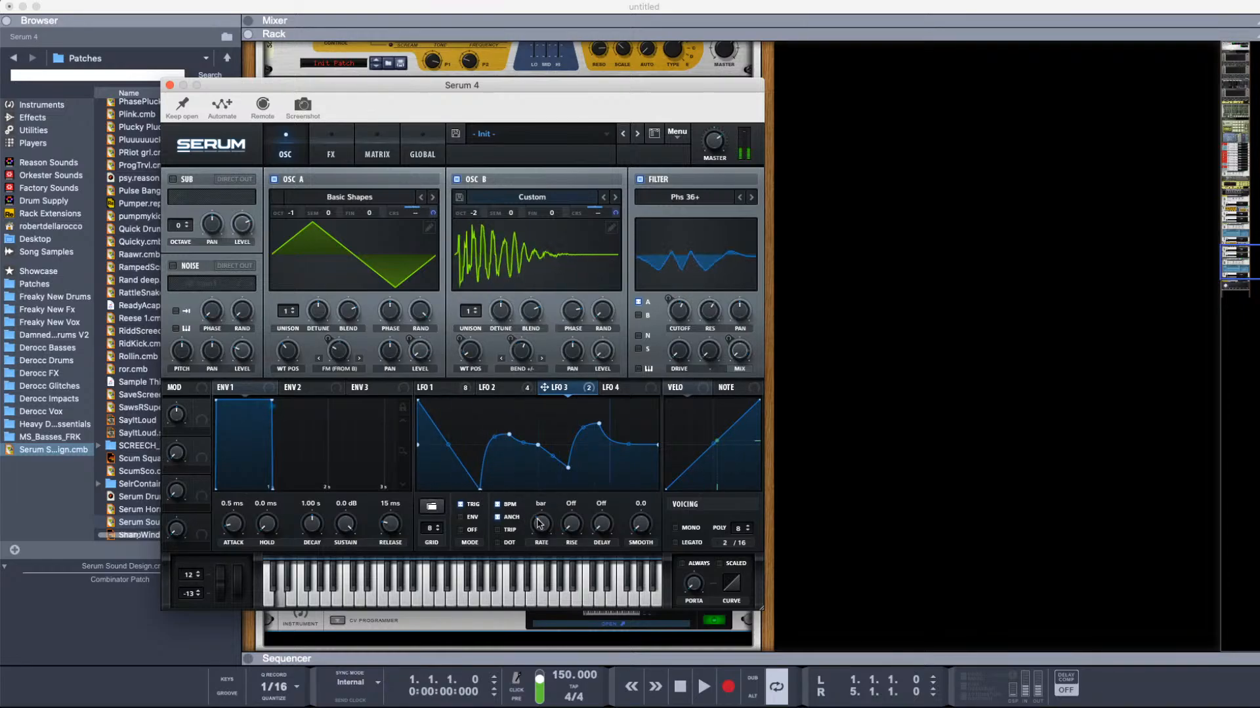
pyautogui.moveTo(599, 424); pyautogui.dragTo(600, 404)
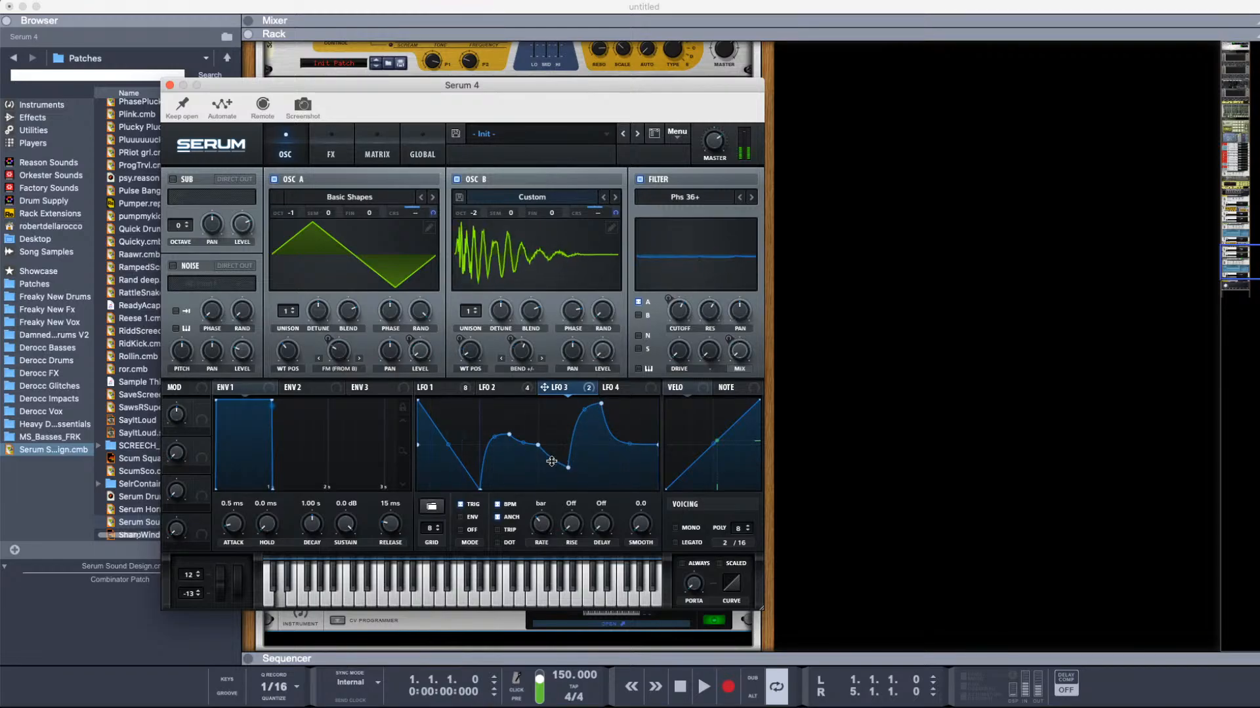
pyautogui.moveTo(552, 462); pyautogui.dragTo(553, 466)
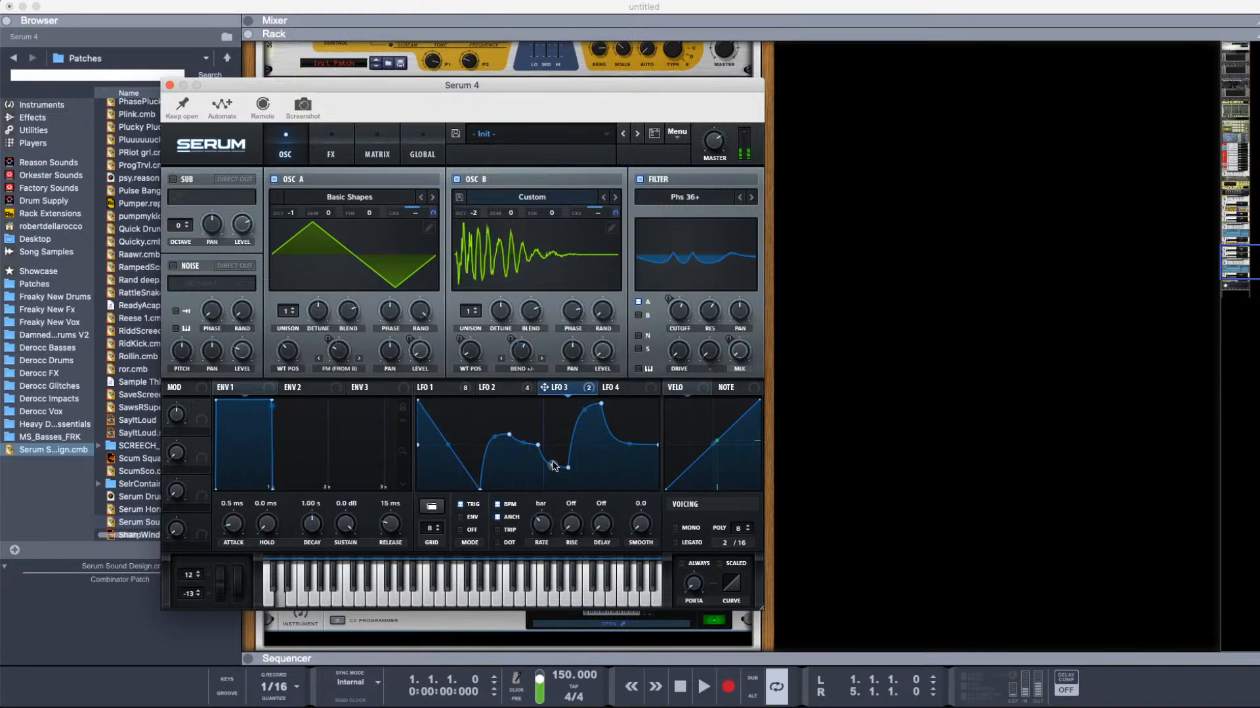
# Step: Assign LFO 3 to modulate the delay's left time
pyautogui.click(332, 139)
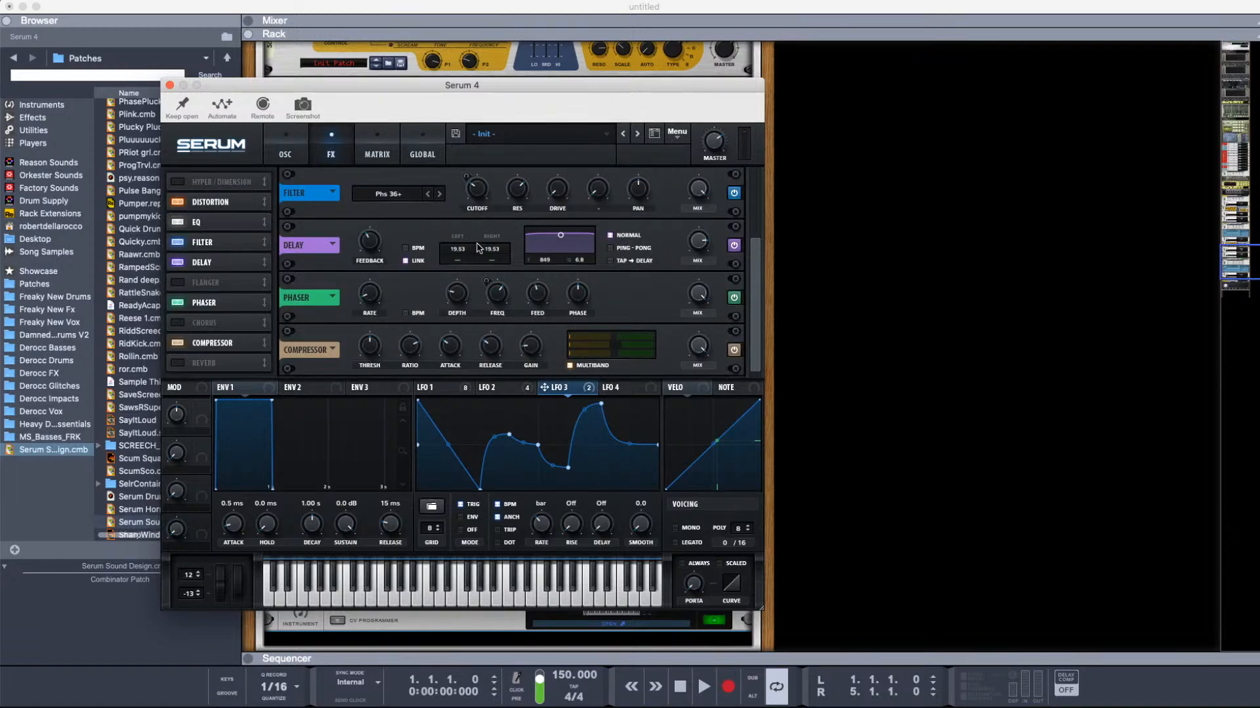
pyautogui.moveTo(461, 252)
pyautogui.mouseDown()
pyautogui.moveTo(468, 265)
pyautogui.moveTo(470, 255)
pyautogui.mouseUp()
pyautogui.moveTo(581, 391); pyautogui.dragTo(458, 250)
# Step: Fine-tune the linked delay time under the LFO 3 modulation to about 24.77
pyautogui.click(286, 141)
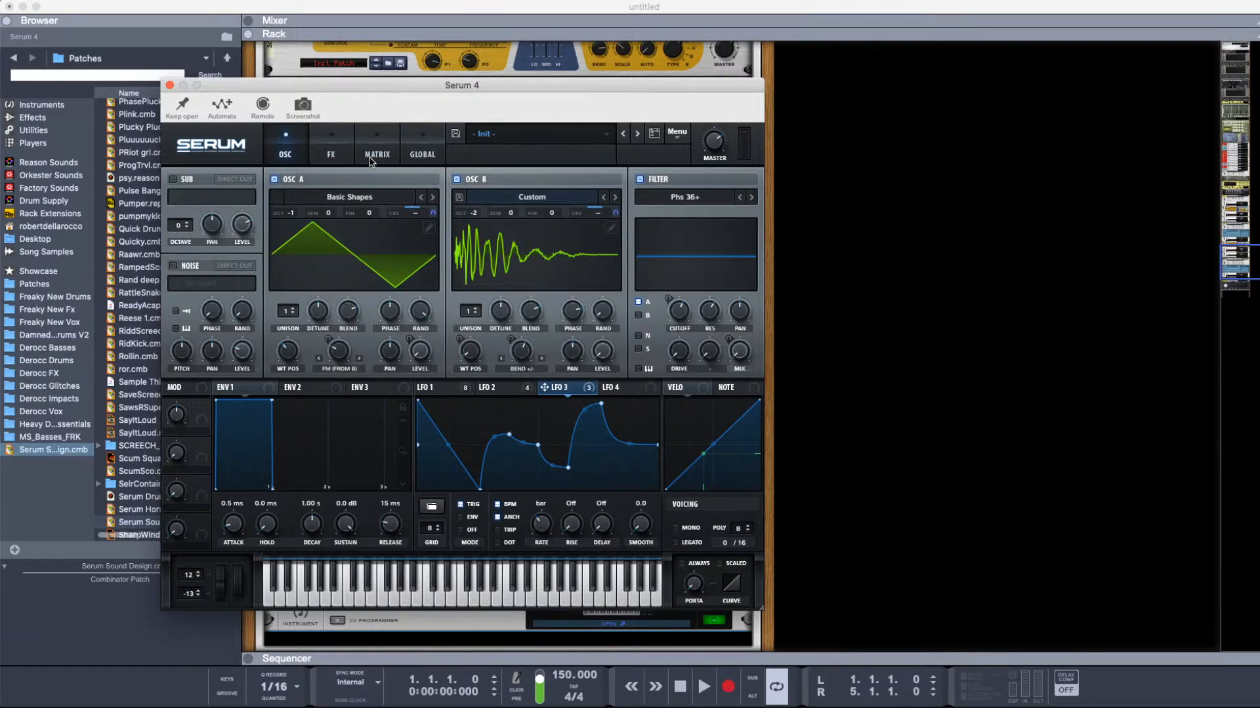
pyautogui.click(330, 150)
pyautogui.moveTo(471, 246); pyautogui.dragTo(462, 312)
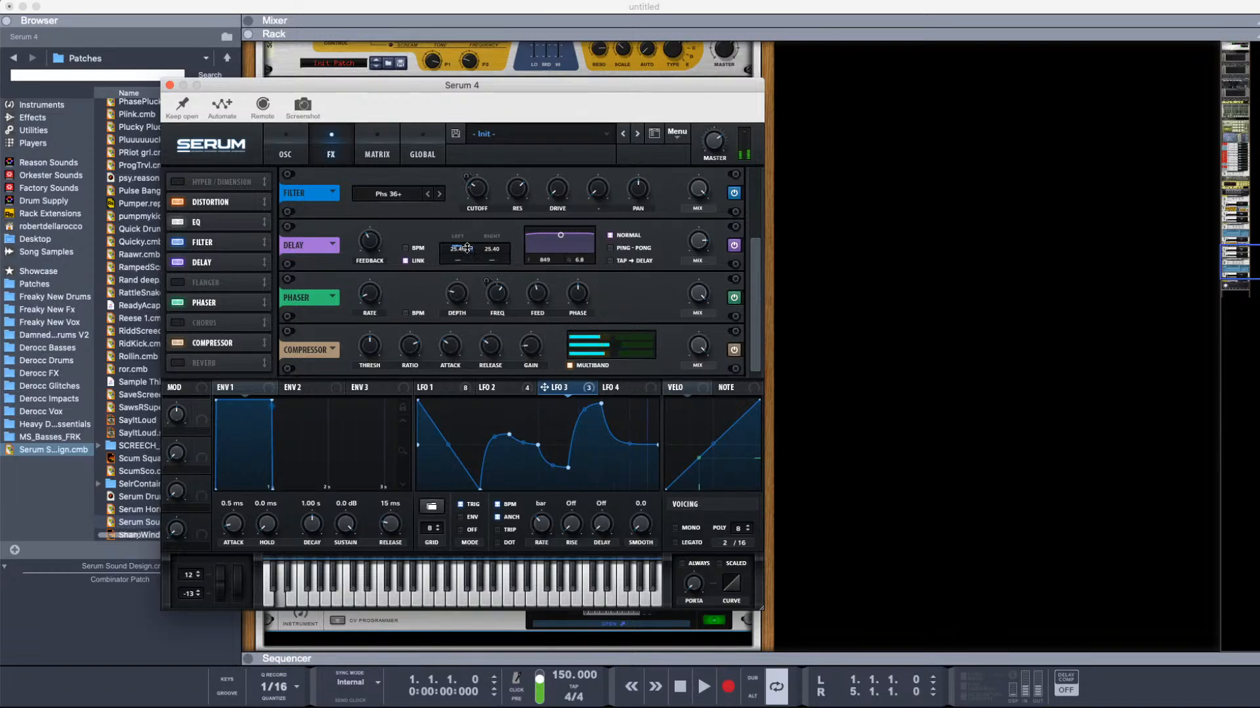
pyautogui.moveTo(458, 254); pyautogui.dragTo(472, 244)
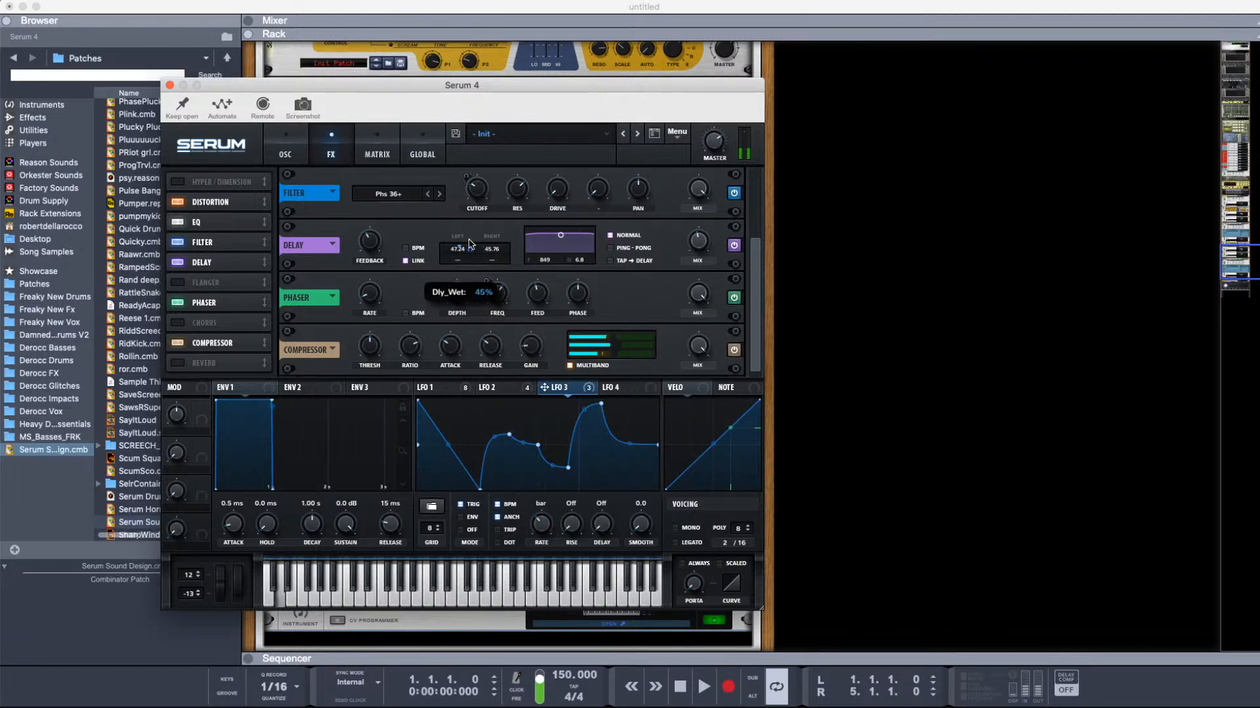
pyautogui.moveTo(461, 251); pyautogui.dragTo(450, 299)
pyautogui.moveTo(470, 249)
pyautogui.mouseDown()
pyautogui.moveTo(472, 265)
pyautogui.moveTo(458, 246)
pyautogui.moveTo(476, 244)
pyautogui.mouseUp()
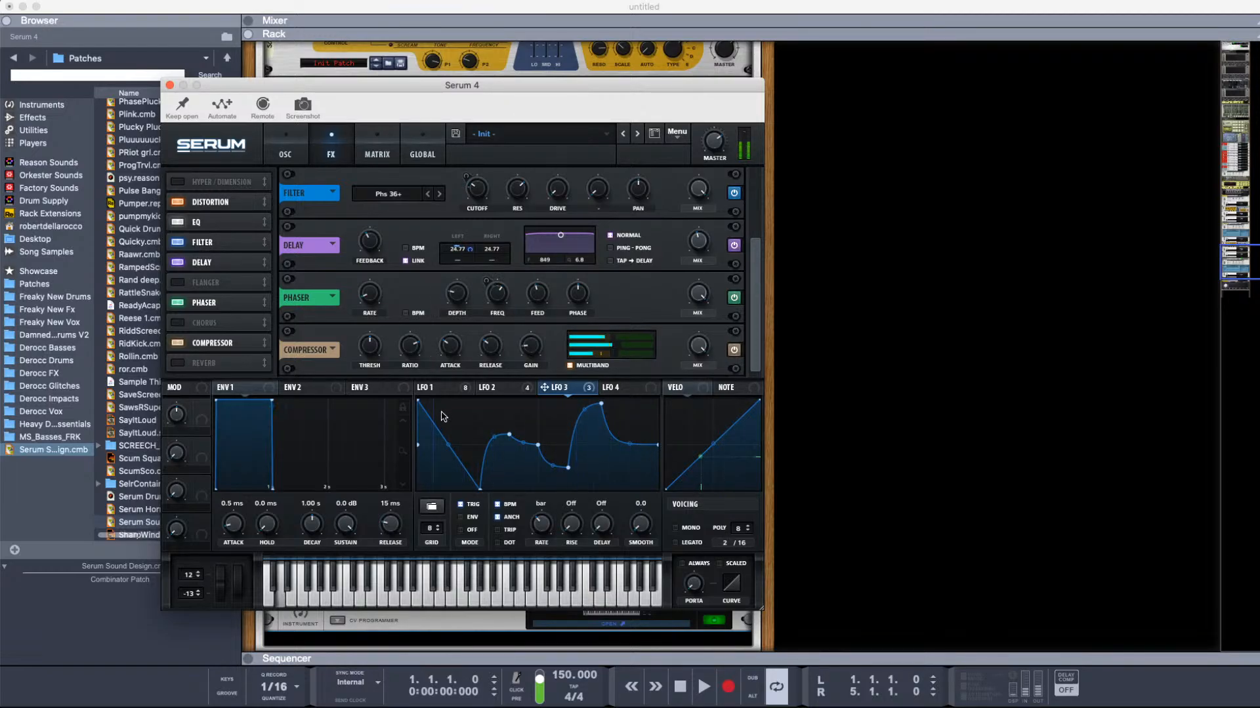
# Step: Shift LFO 3's lowest point slightly earlier and set the delay mix to 0%
pyautogui.moveTo(446, 443)
pyautogui.mouseDown()
pyautogui.moveTo(448, 432)
pyautogui.moveTo(444, 444)
pyautogui.mouseUp()
pyautogui.moveTo(481, 489); pyautogui.dragTo(461, 487)
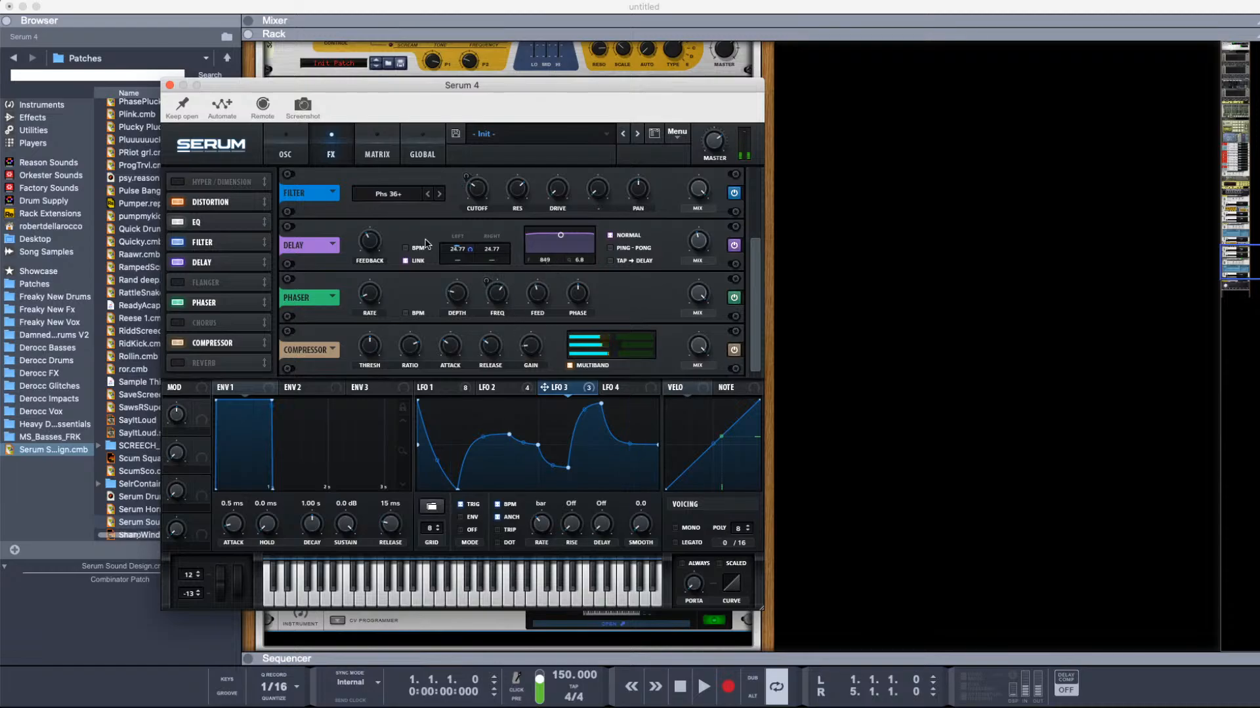
pyautogui.moveTo(372, 256)
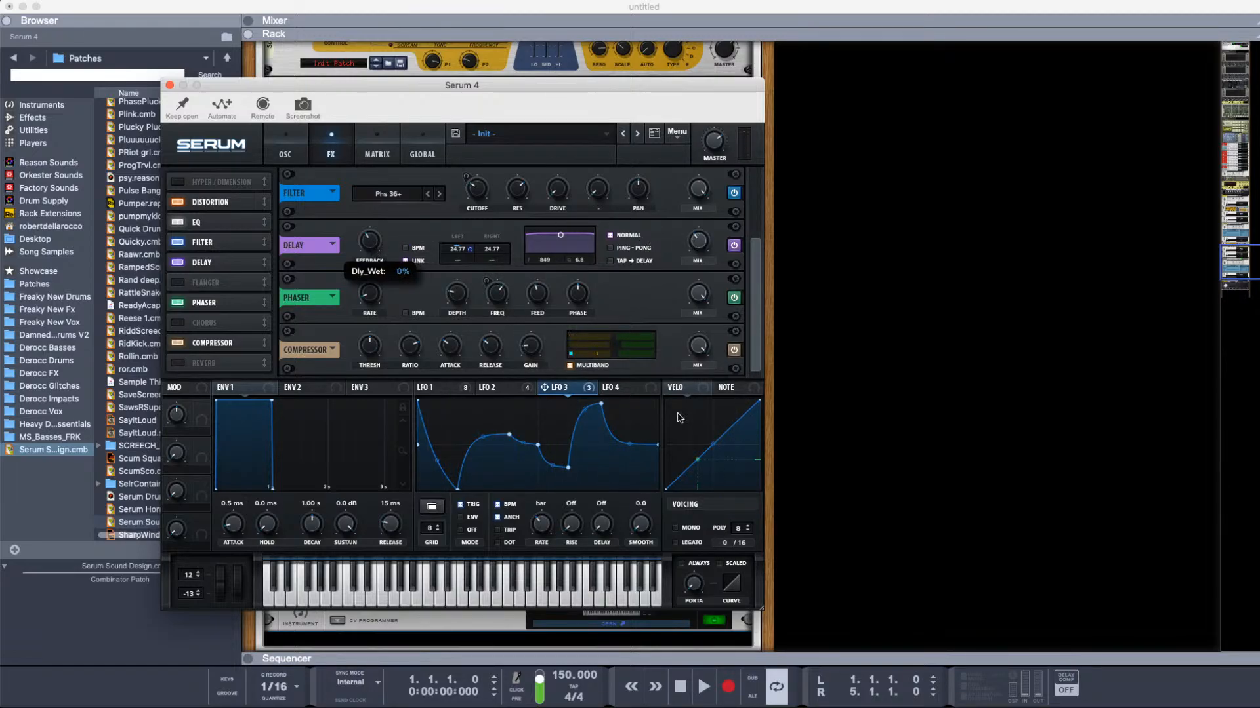
# Step: Shape LFO 4 into a steep-sided pulse that stays at maximum only during the third quarter of its cycle
pyautogui.click(618, 389)
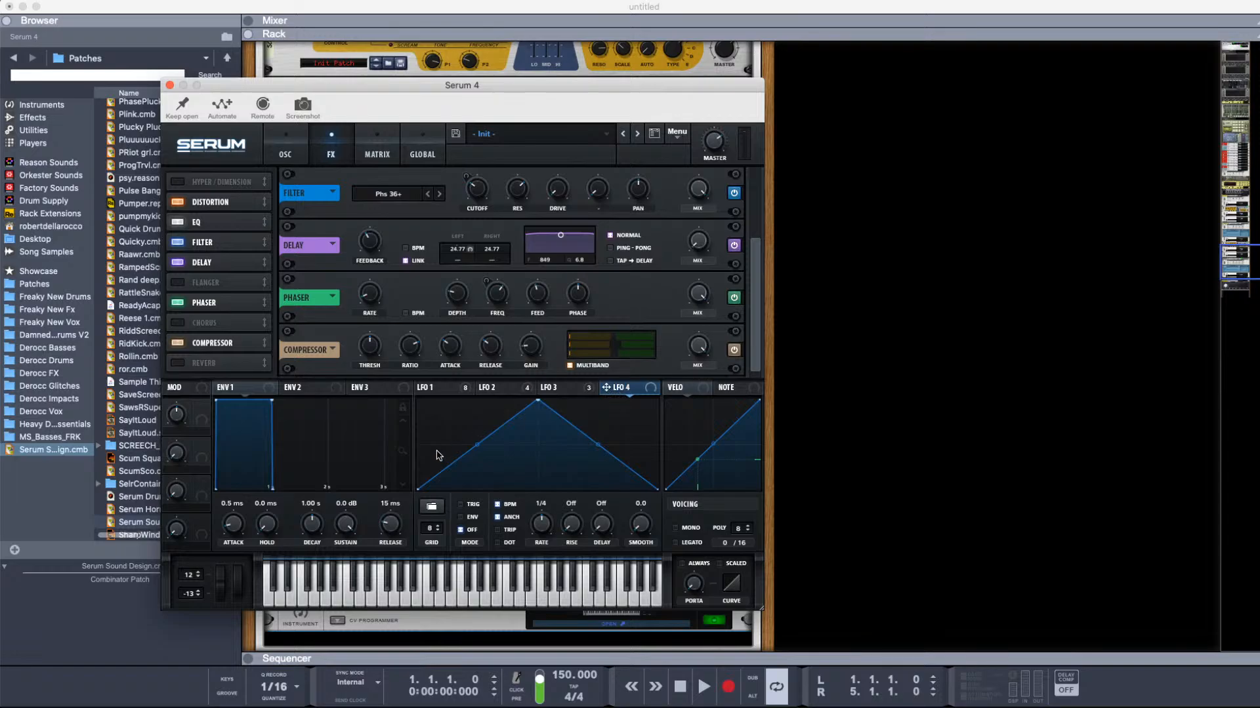
pyautogui.moveTo(476, 444); pyautogui.dragTo(604, 558)
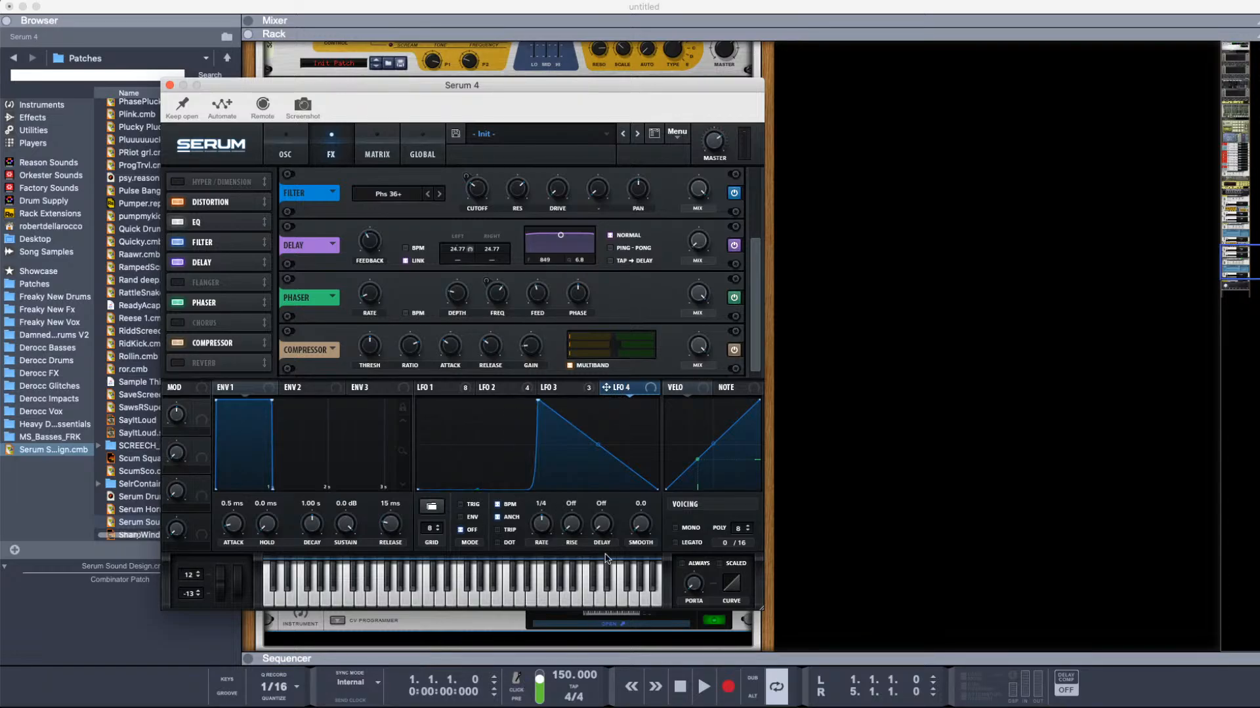
pyautogui.doubleClick(599, 416)
pyautogui.moveTo(599, 414); pyautogui.dragTo(598, 396)
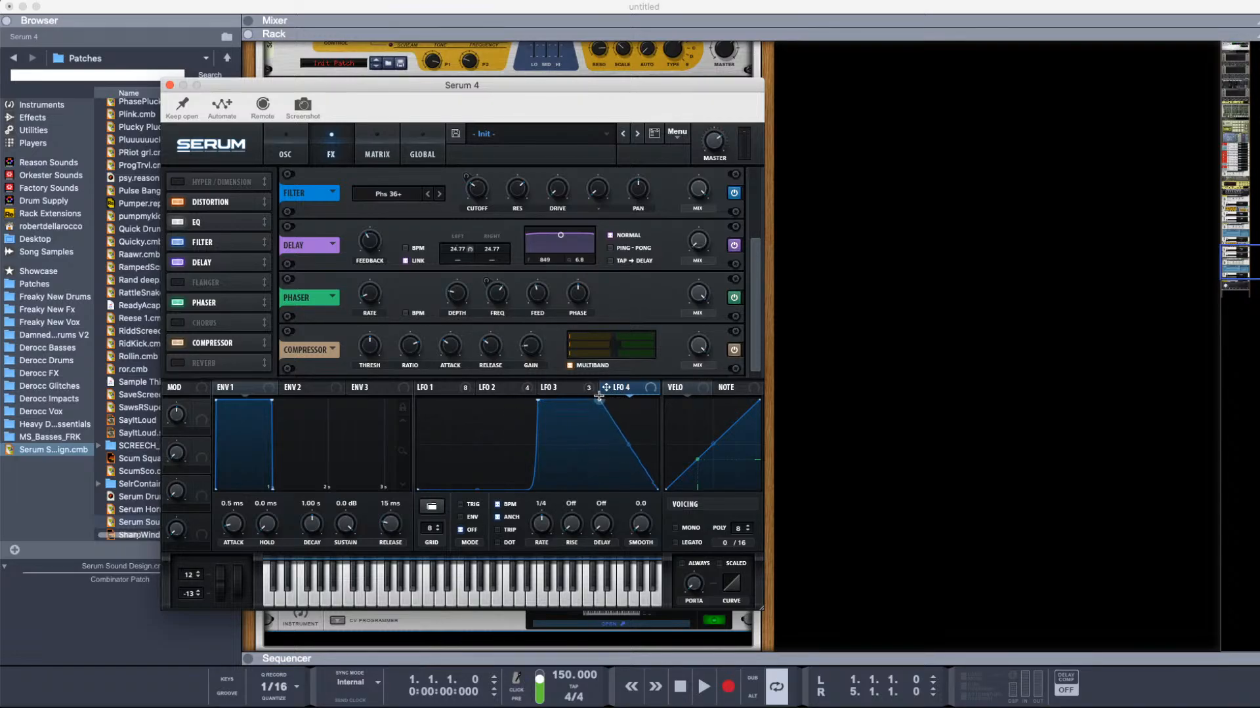
pyautogui.moveTo(630, 446); pyautogui.dragTo(384, 686)
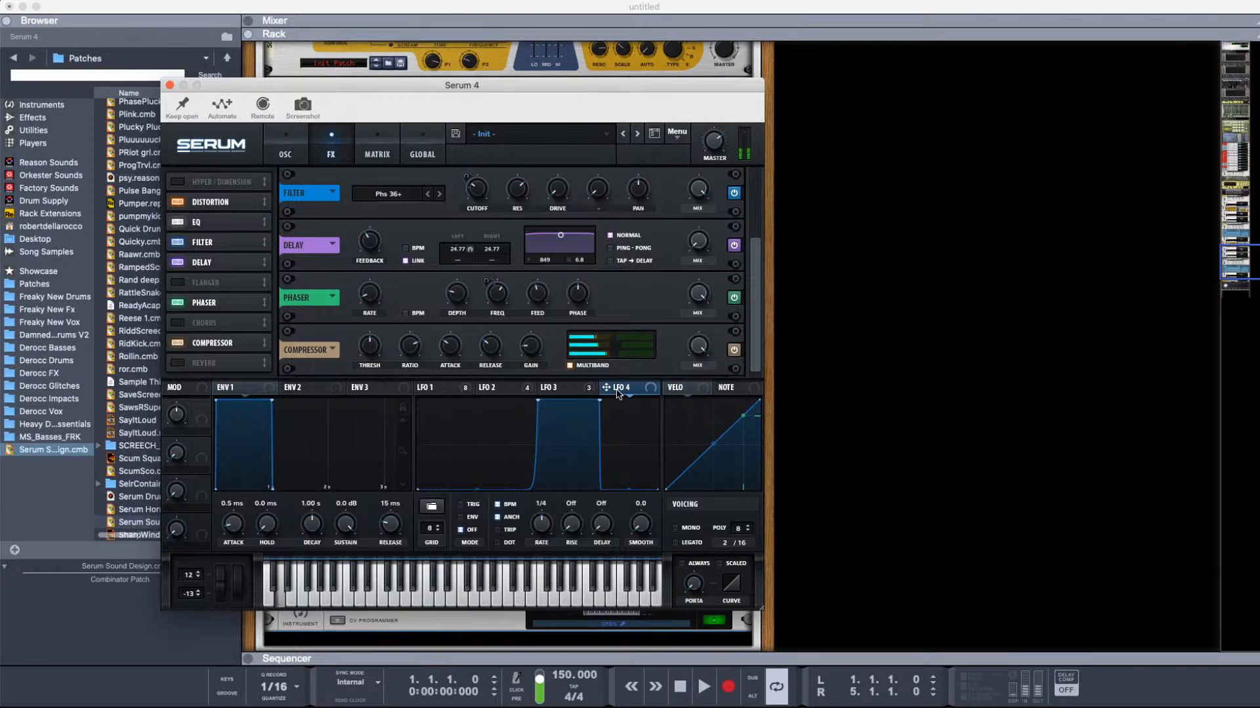
# Step: Assign LFO 4 to the delay mix at a depth of 55, with Trig mode and a rate of 1/2
pyautogui.moveTo(616, 388); pyautogui.dragTo(695, 238)
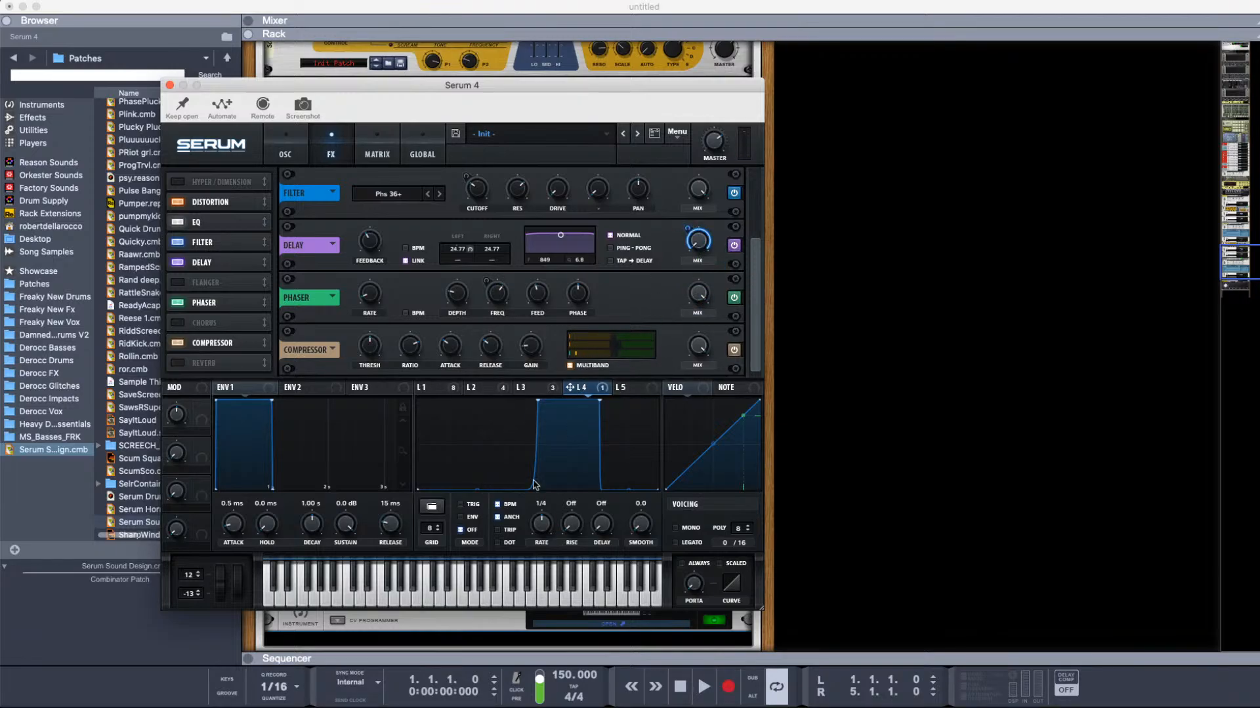
pyautogui.click(460, 504)
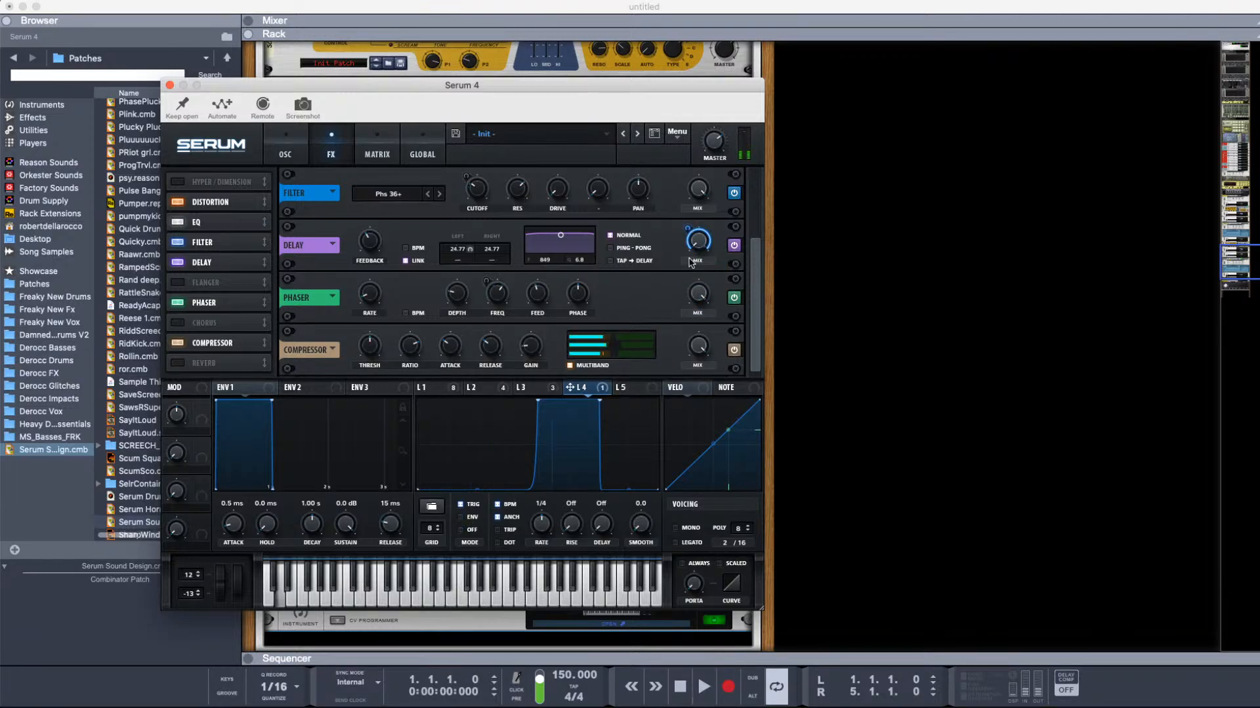
pyautogui.moveTo(689, 230); pyautogui.dragTo(689, 274)
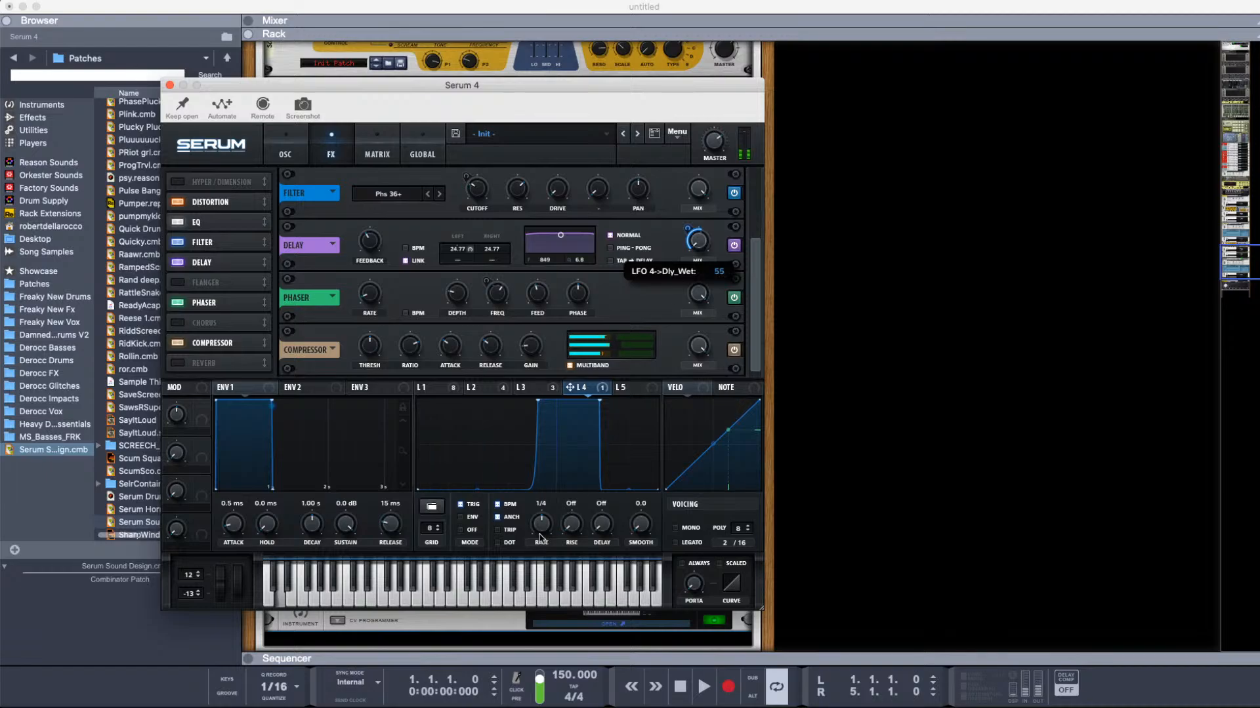
pyautogui.moveTo(541, 523); pyautogui.dragTo(548, 511)
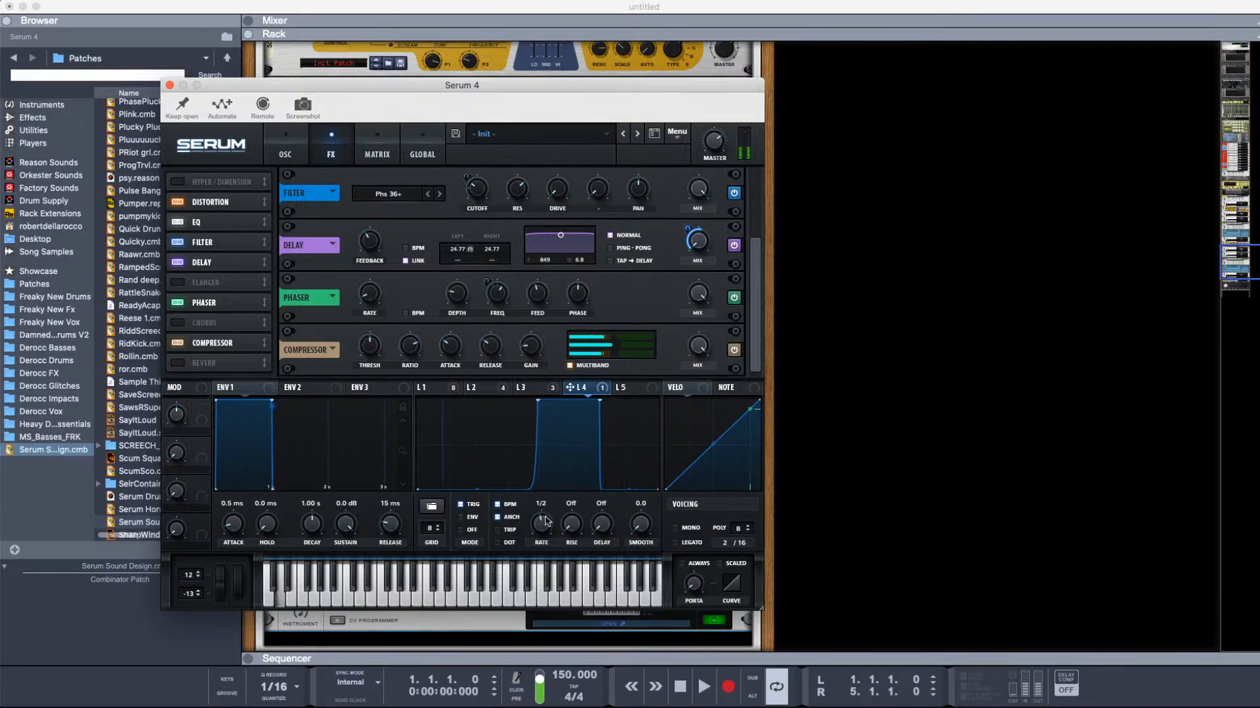
# Step: Fine-tune the start of LFO 4's pulse so its steep rise sits just past the middle of the cycle
pyautogui.moveTo(537, 399); pyautogui.dragTo(557, 390)
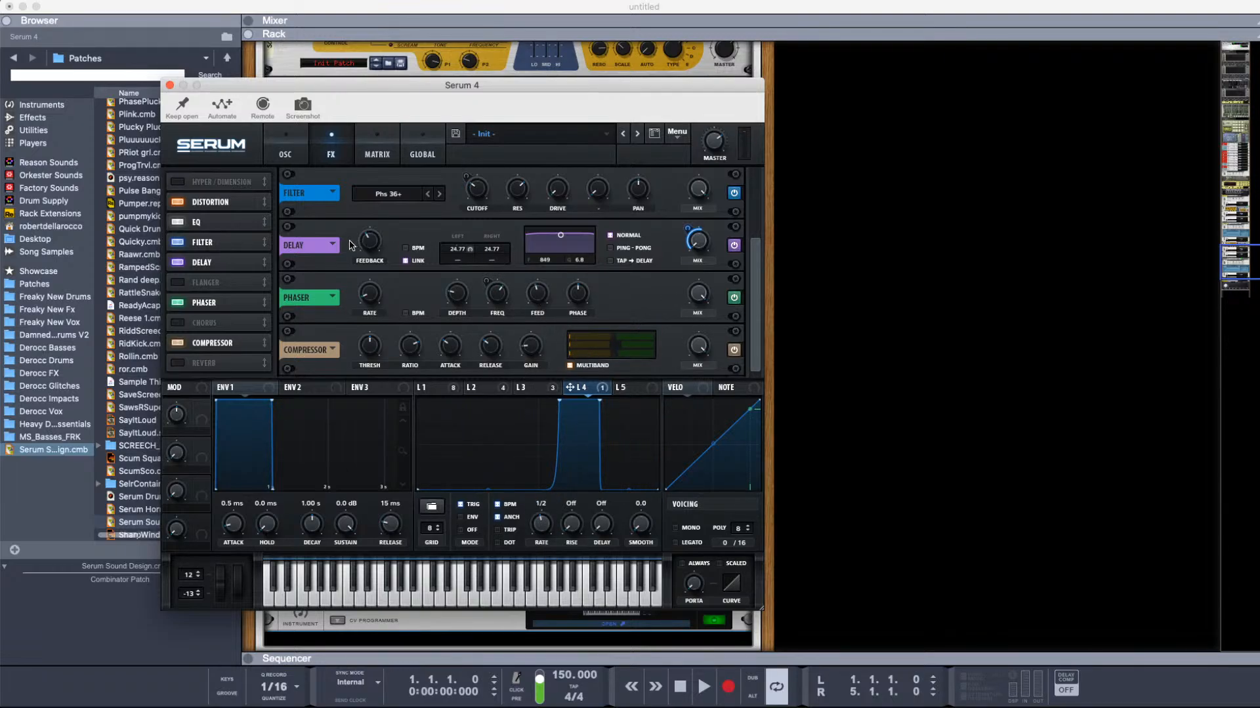
pyautogui.moveTo(379, 231)
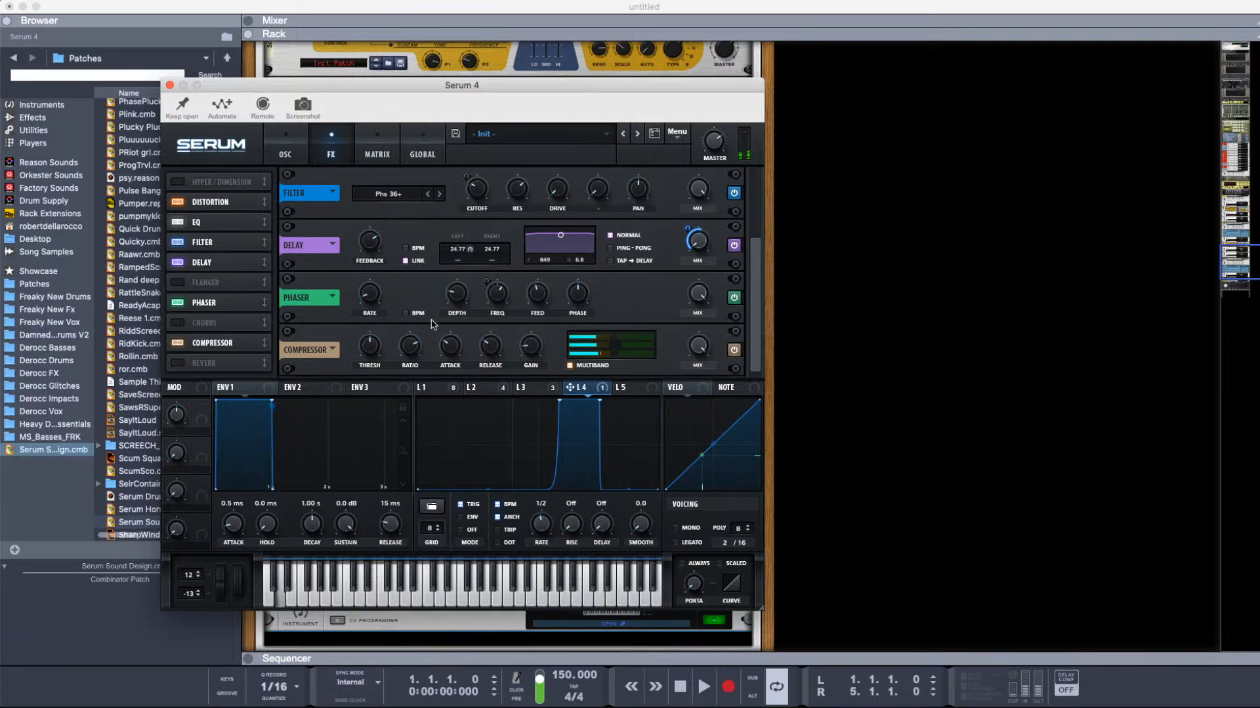
pyautogui.moveTo(564, 405); pyautogui.dragTo(542, 403)
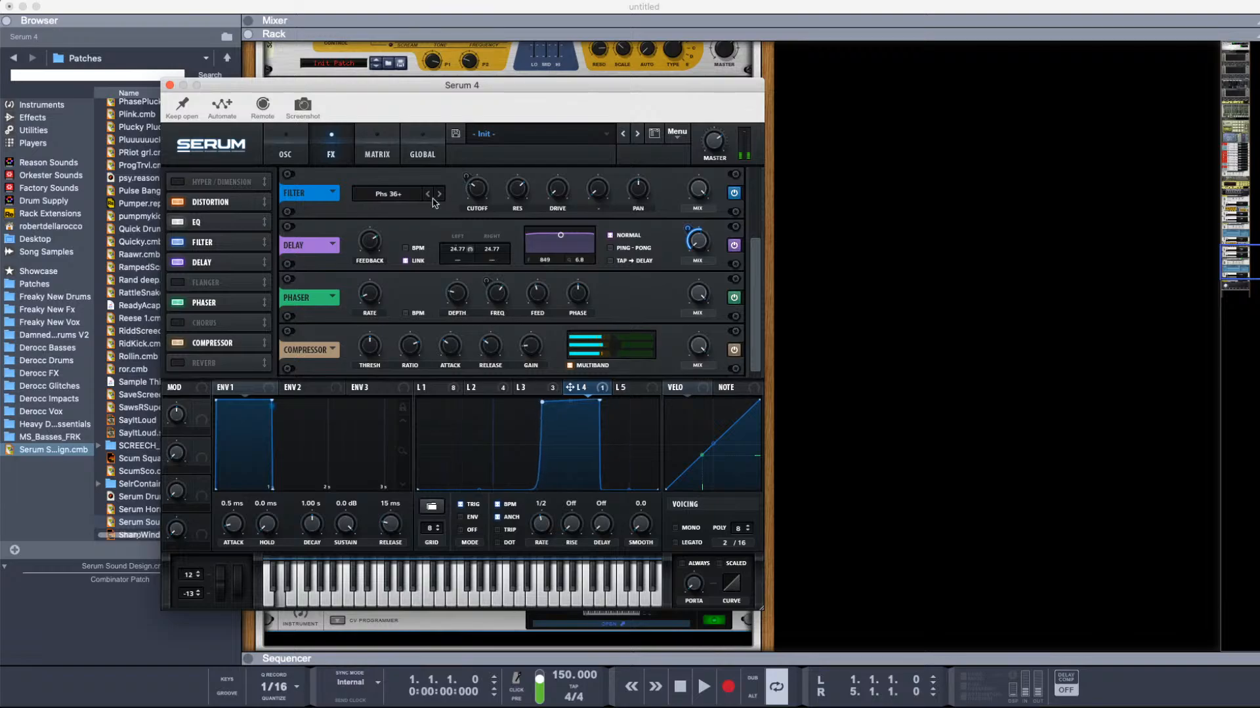
# Step: Set the linked delay time under LFO 3's modulation to about 45.40 and place the Delay between Distortion and EQ in the effects chain
pyautogui.click(528, 387)
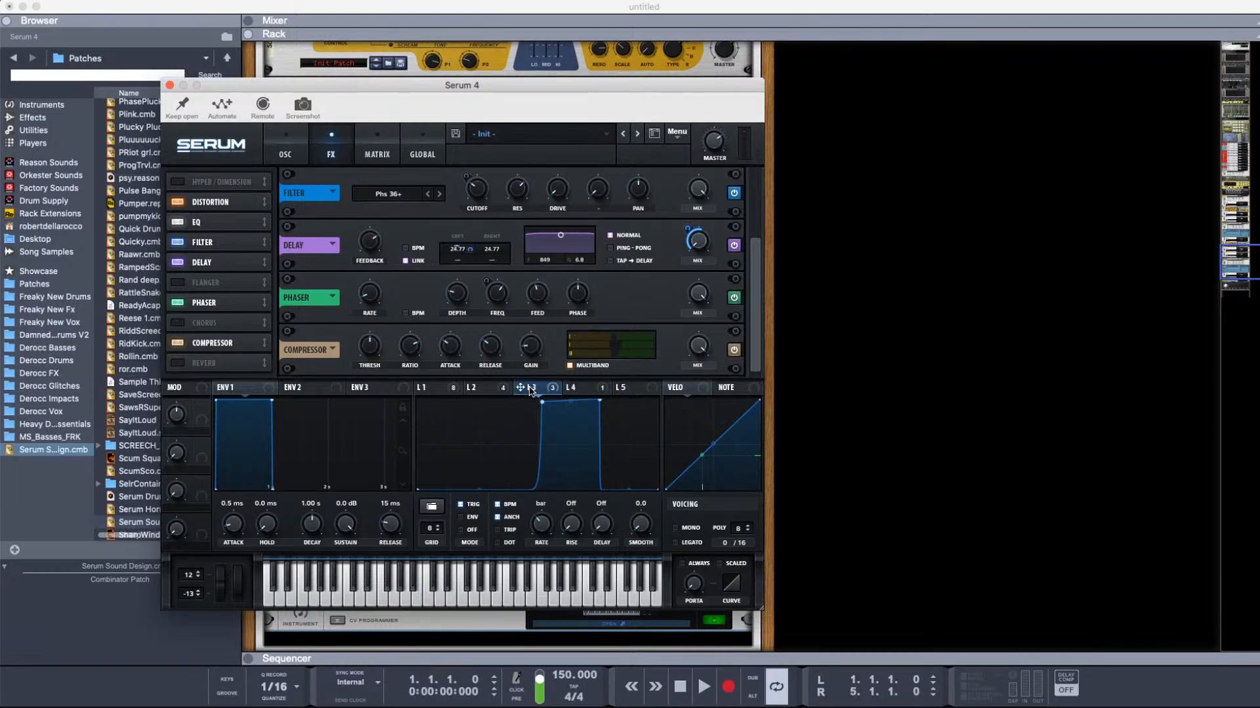
pyautogui.moveTo(470, 254)
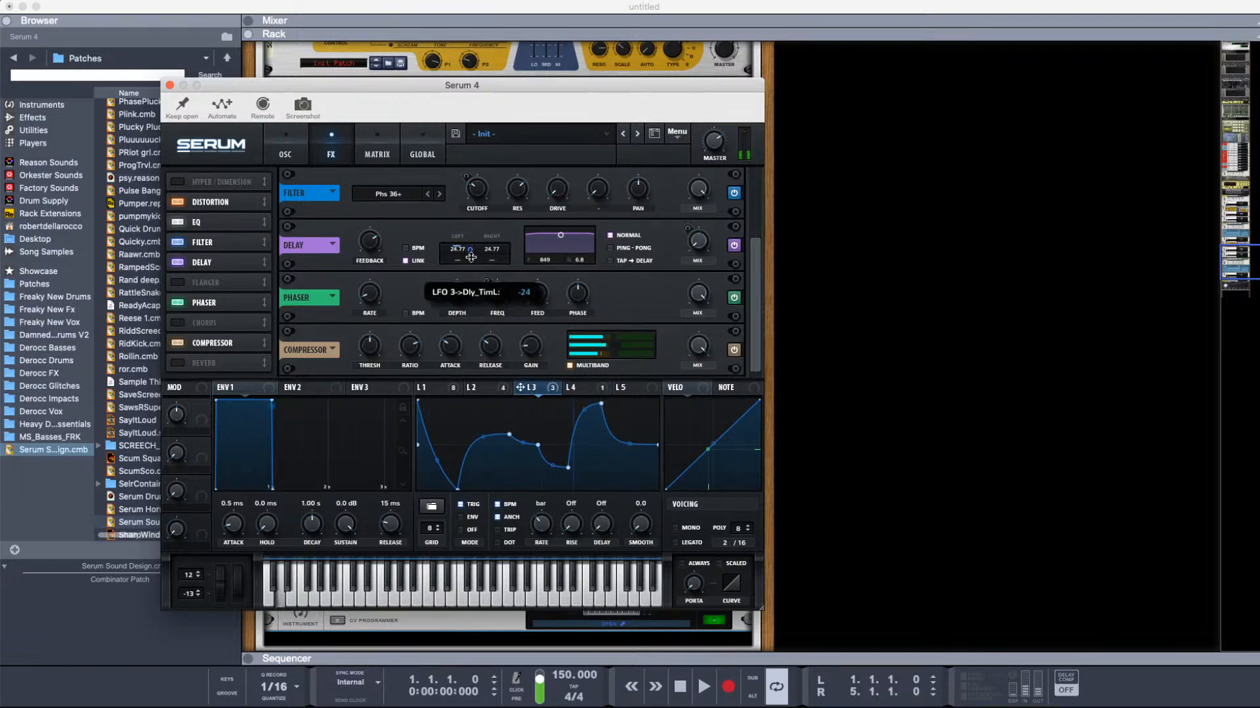
pyautogui.moveTo(470, 249)
pyautogui.mouseDown()
pyautogui.moveTo(455, 258)
pyautogui.moveTo(470, 253)
pyautogui.moveTo(459, 247)
pyautogui.mouseUp()
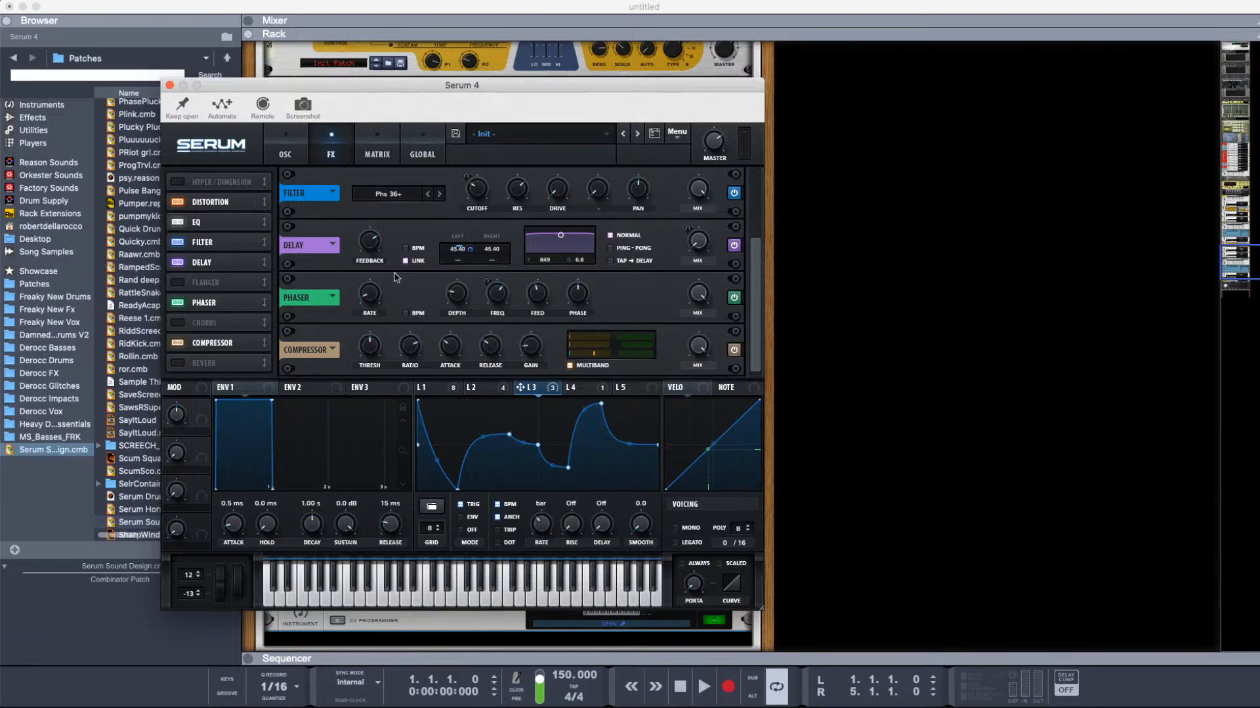
pyautogui.moveTo(220, 262); pyautogui.dragTo(225, 224)
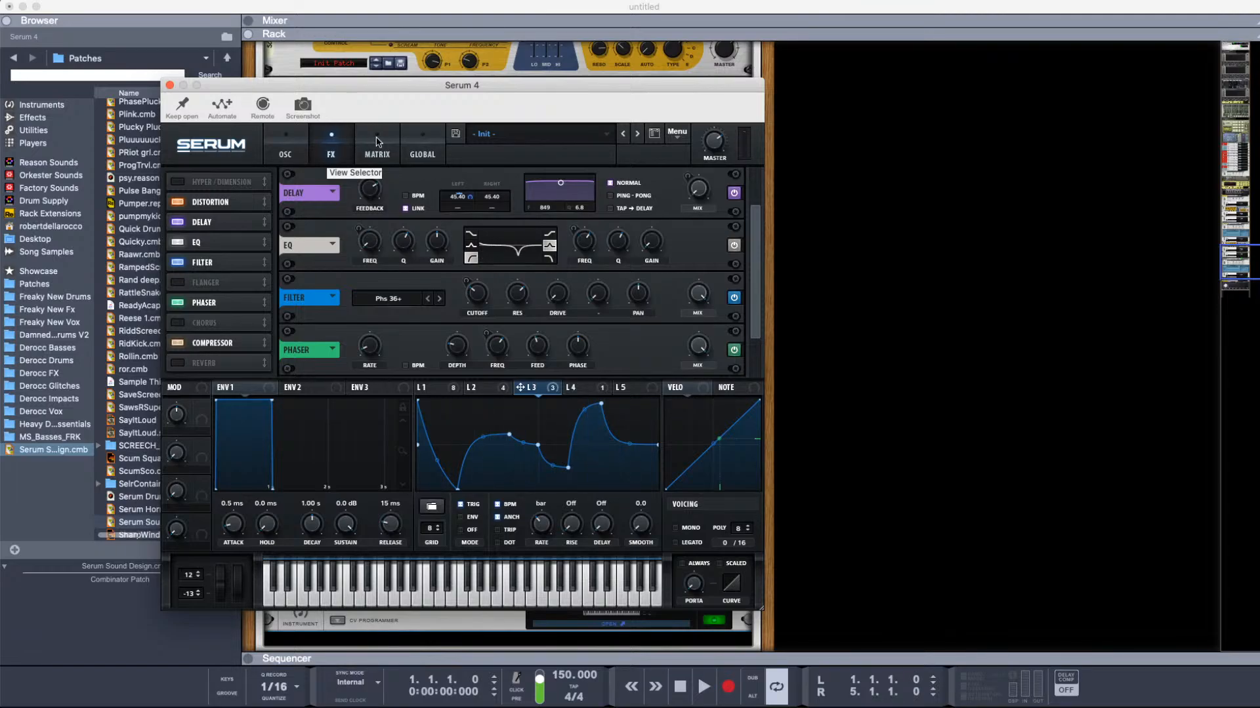
# Step: Add a Scream 4 Distortion after Serum inside the Serum Sound Design combinator
pyautogui.click(170, 86)
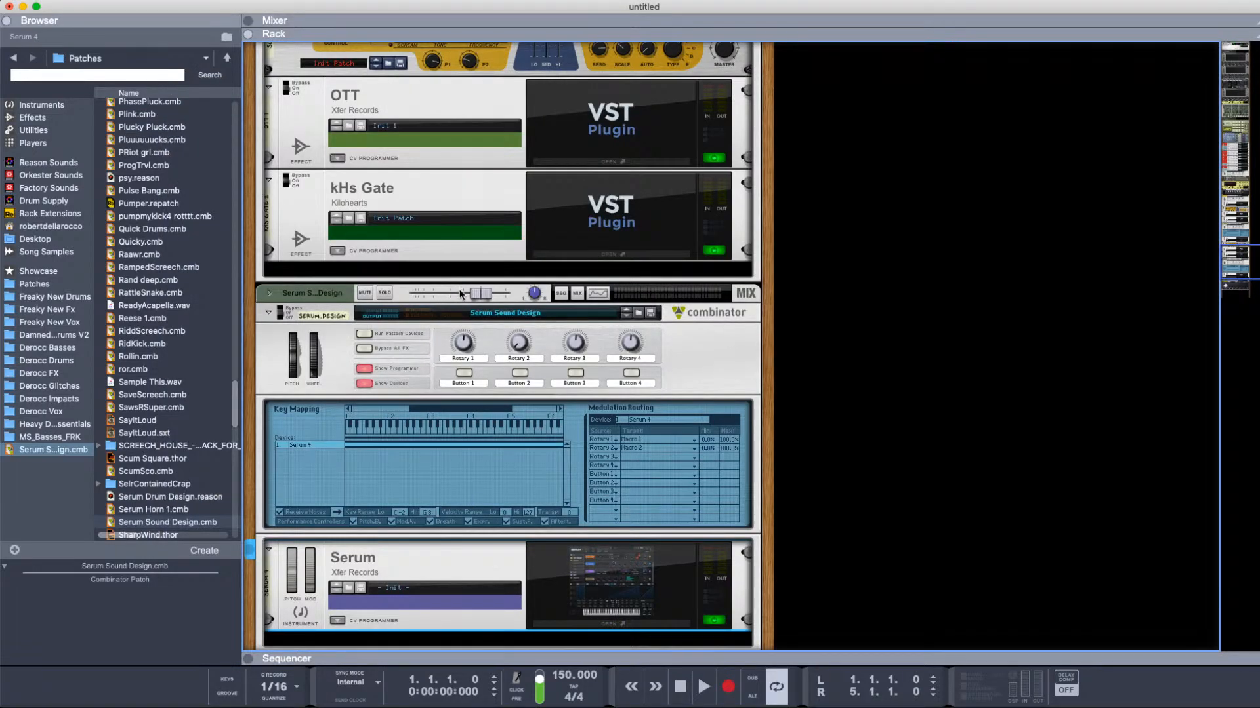
pyautogui.scroll(-5, 461, 293)
pyautogui.rightClick(517, 452)
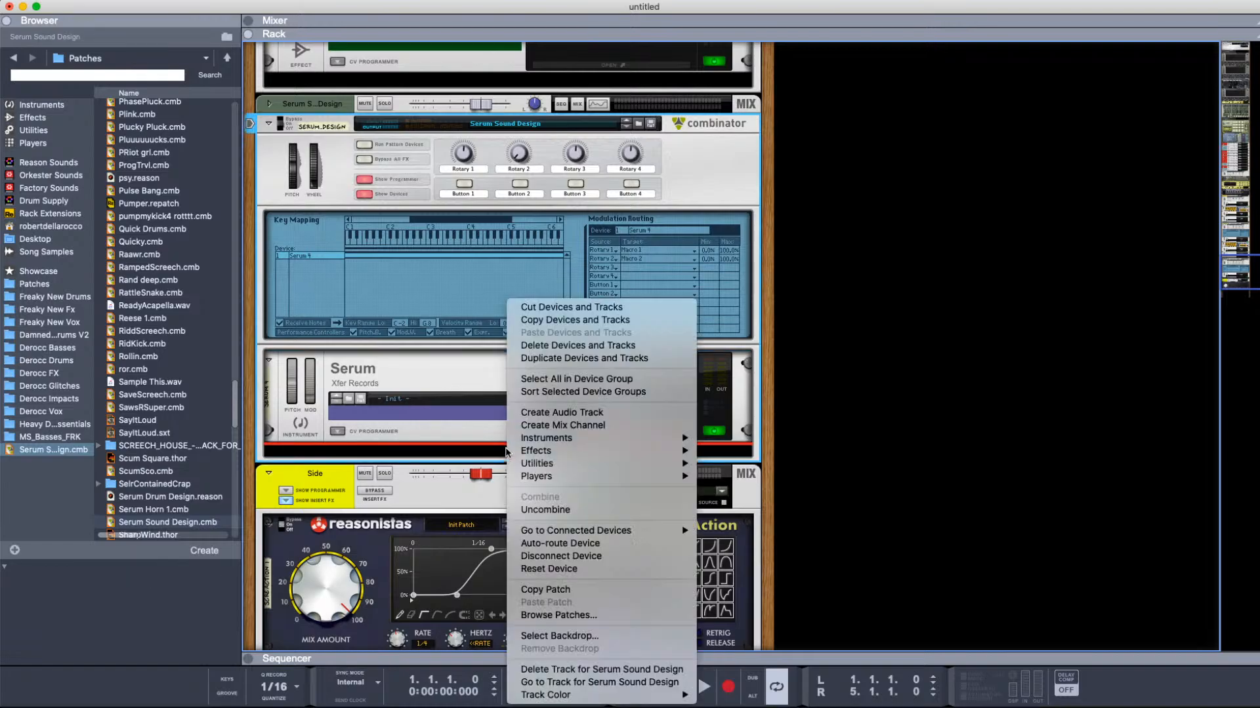
pyautogui.moveTo(560, 456)
pyautogui.click(759, 253)
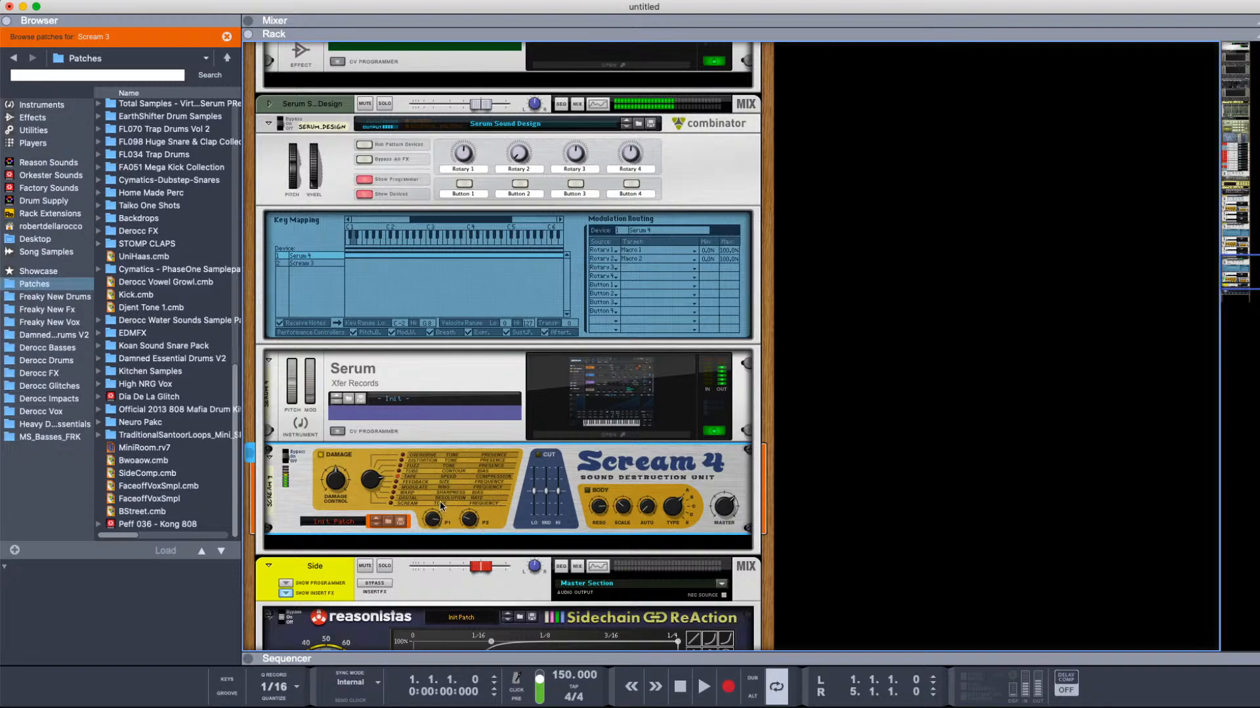
# Step: Add an Xfer OTT compressor after Scream 4 and lower its output gain
pyautogui.rightClick(502, 537)
pyautogui.moveTo(590, 451)
pyautogui.click(781, 242)
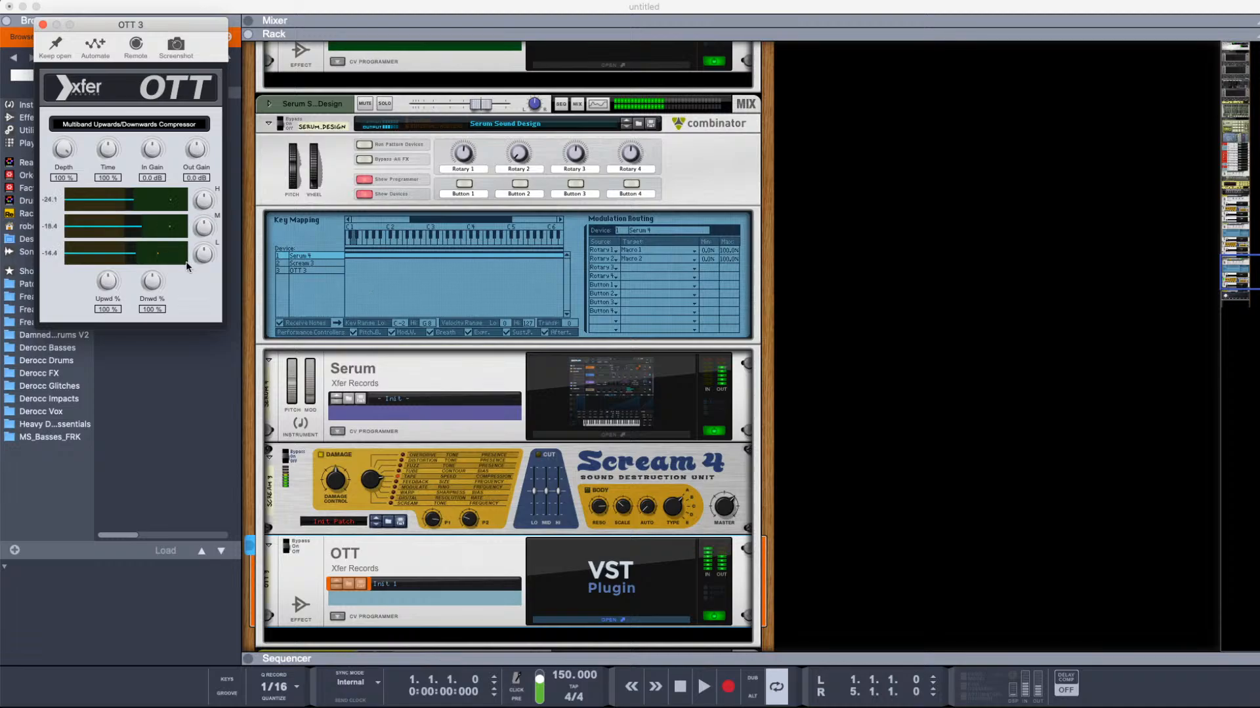
pyautogui.moveTo(199, 160); pyautogui.dragTo(198, 179)
pyautogui.click(43, 25)
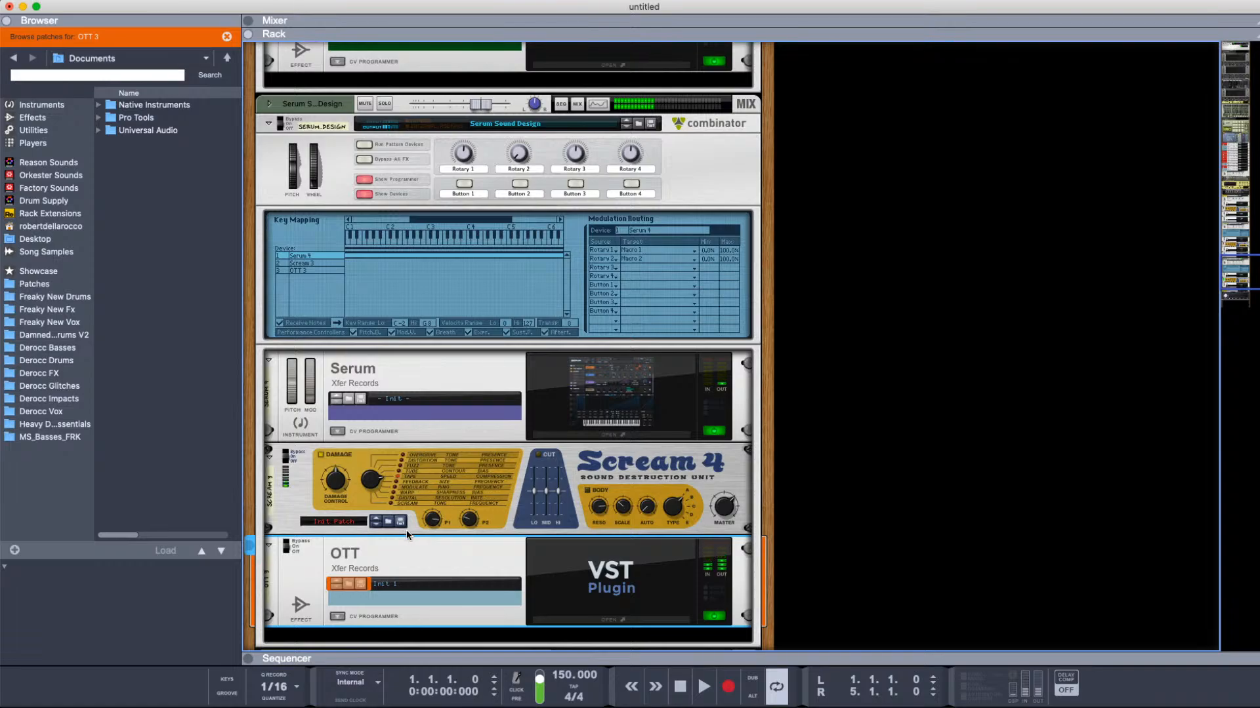
# Step: Add a Kilohearts kHs Gate after OTT inside the combinator
pyautogui.rightClick(430, 605)
pyautogui.moveTo(475, 484)
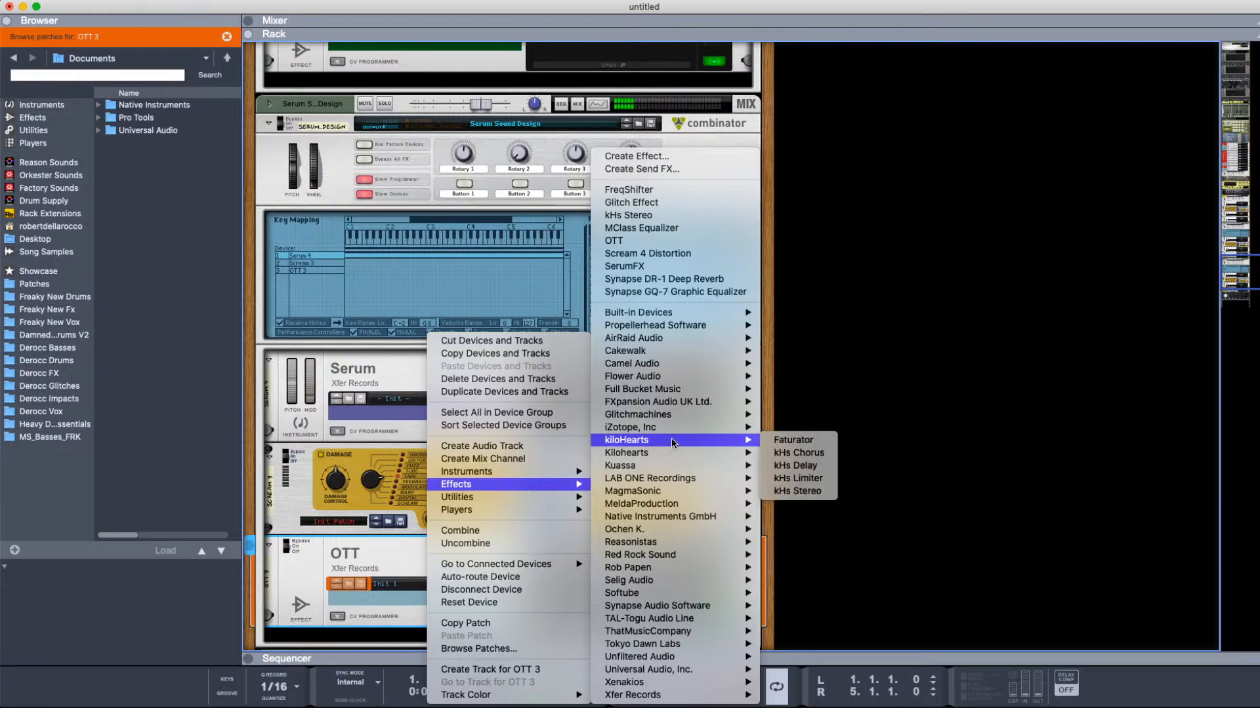
pyautogui.moveTo(679, 451)
pyautogui.click(794, 478)
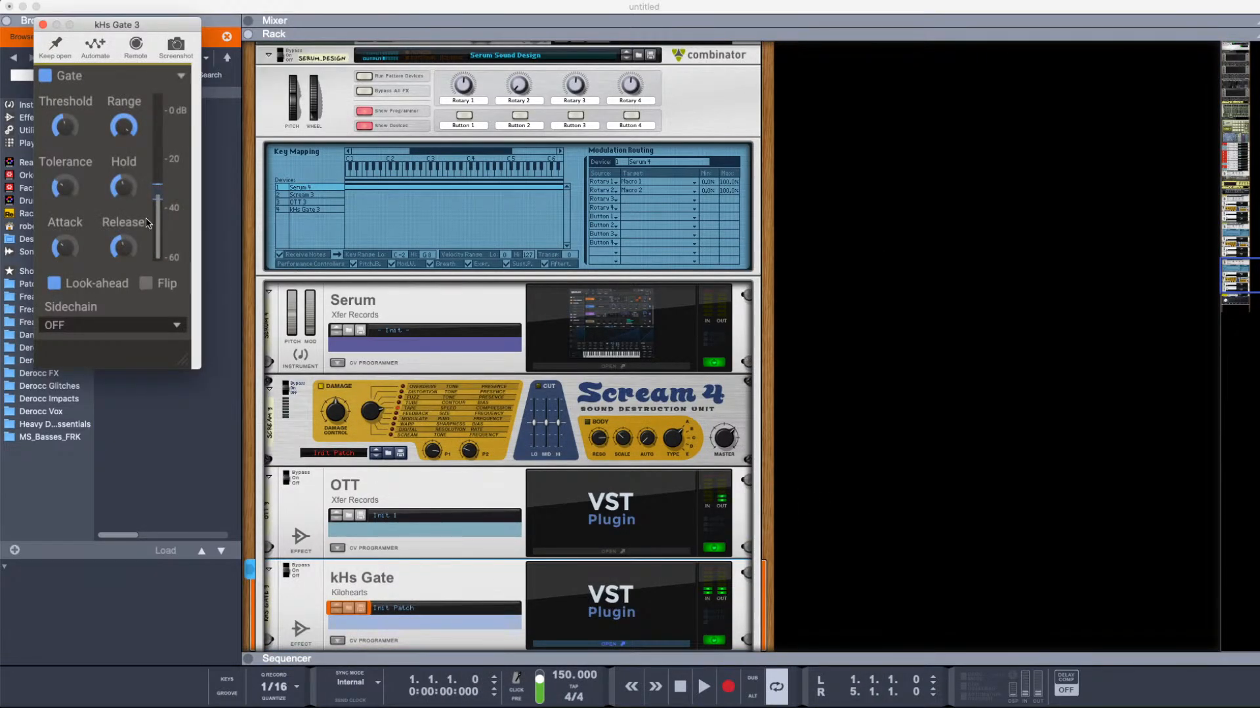
# Step: Raise the gate's threshold, reduce its tolerance and shorten its attack and release
pyautogui.moveTo(66, 129); pyautogui.dragTo(67, 122)
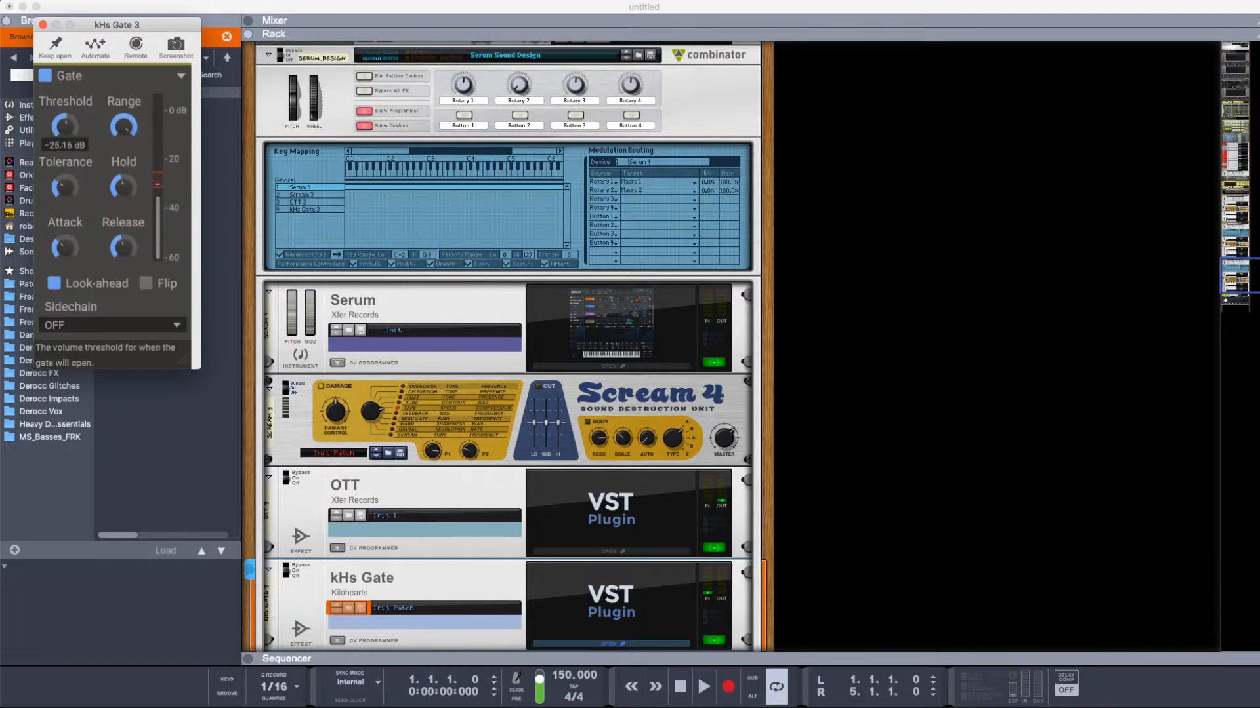
pyautogui.moveTo(65, 188); pyautogui.dragTo(65, 190)
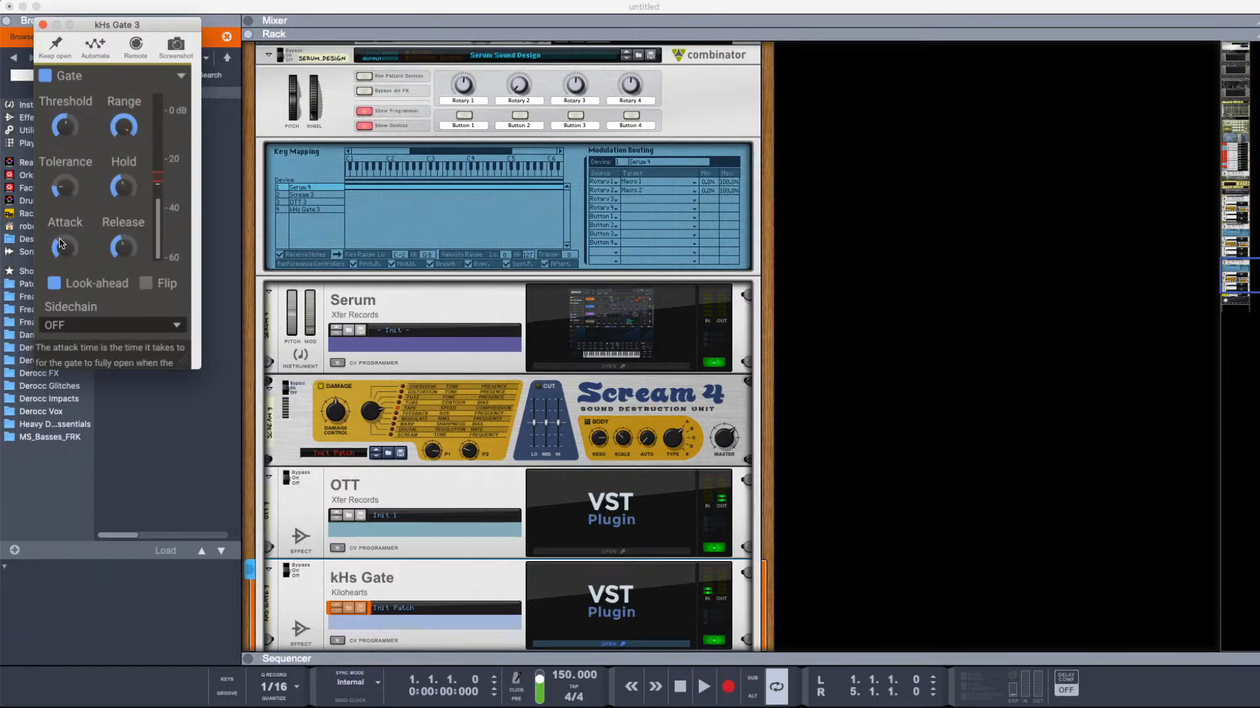
pyautogui.moveTo(61, 240); pyautogui.dragTo(128, 240)
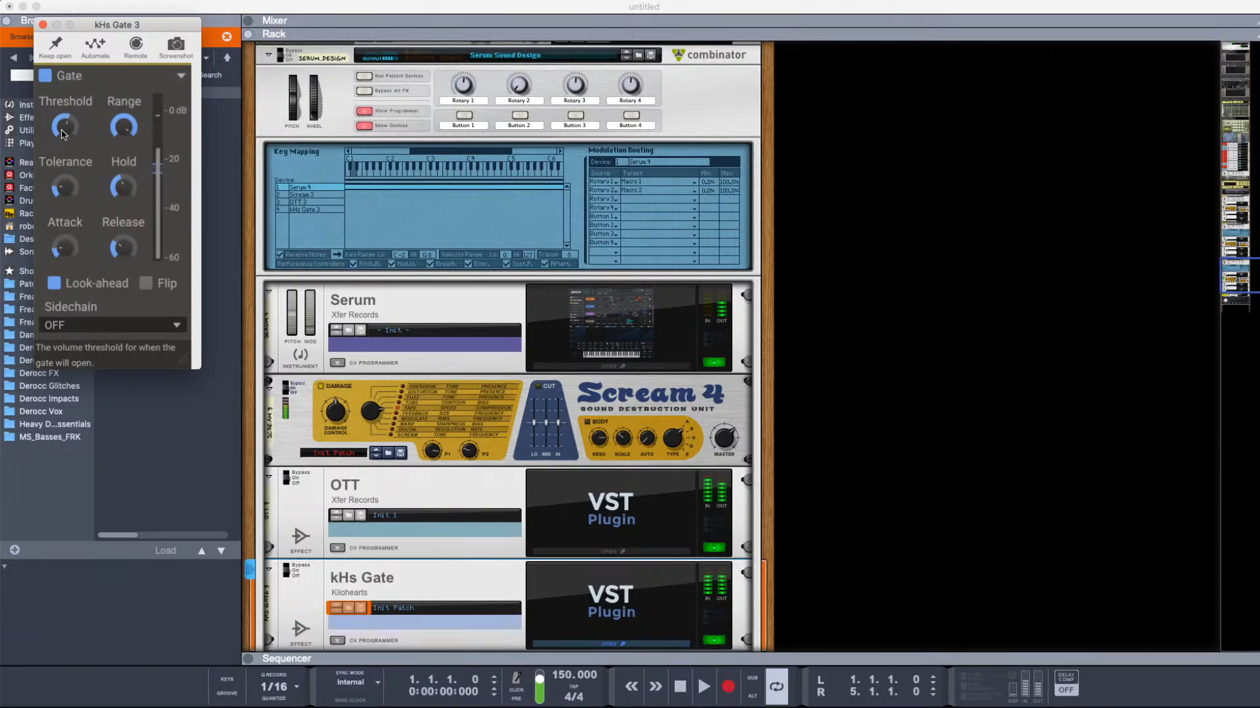
# Step: Reopen Serum from the combinator and set LFO 3's rate to 2 bar
pyautogui.click(615, 324)
pyautogui.moveTo(540, 524); pyautogui.dragTo(539, 535)
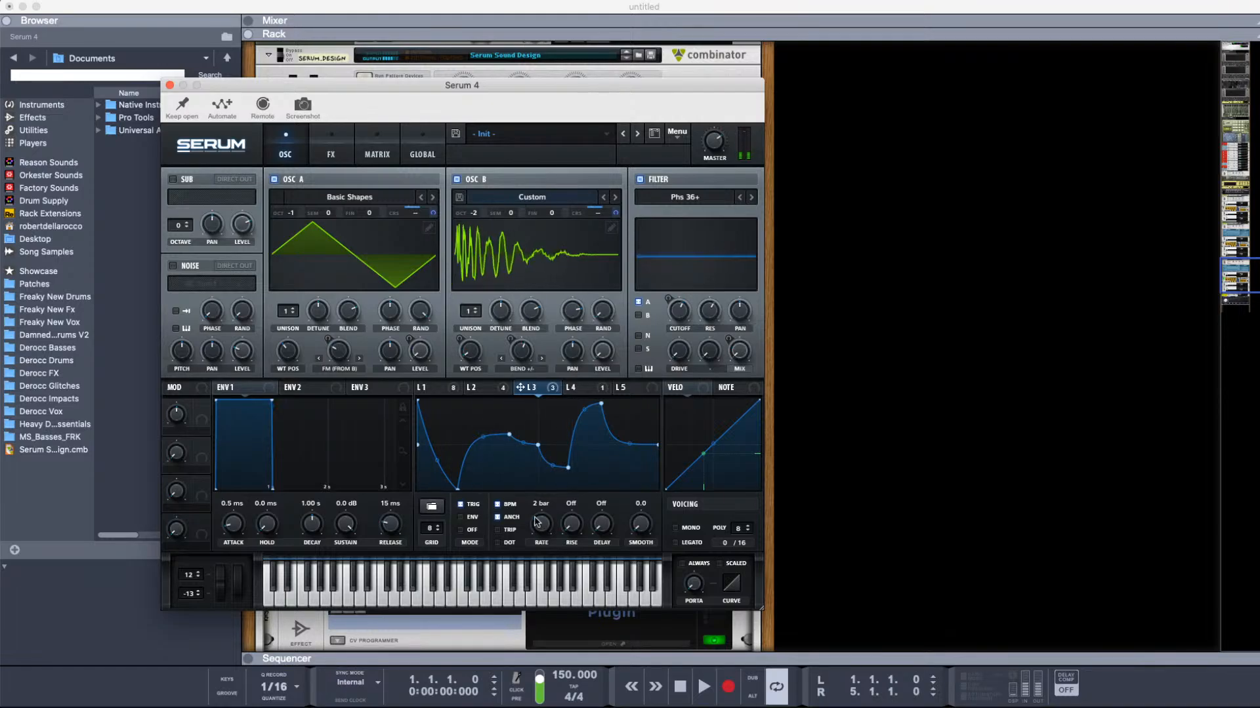
pyautogui.click(916, 434)
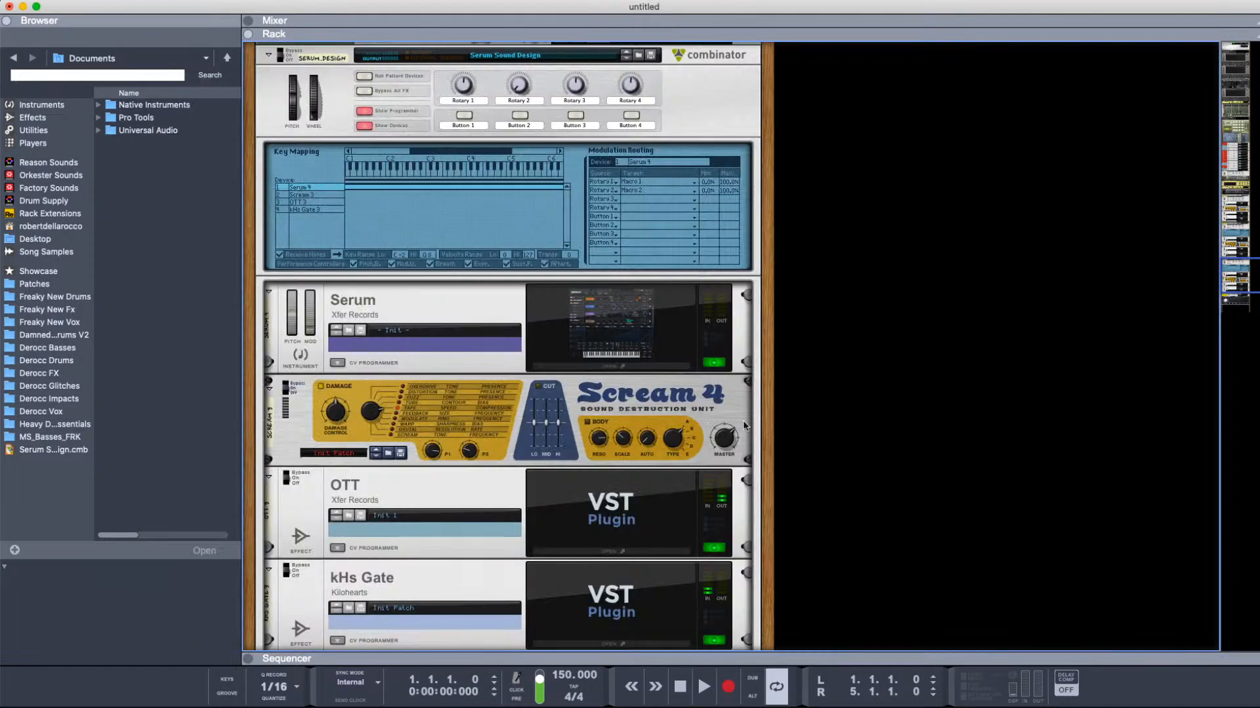
# Step: Audition the ShinderNahFam combinator and the earlier Serum Sound Design combinator in the rack for comparison
pyautogui.scroll(15, 605, 458)
pyautogui.scroll(10, 564, 471)
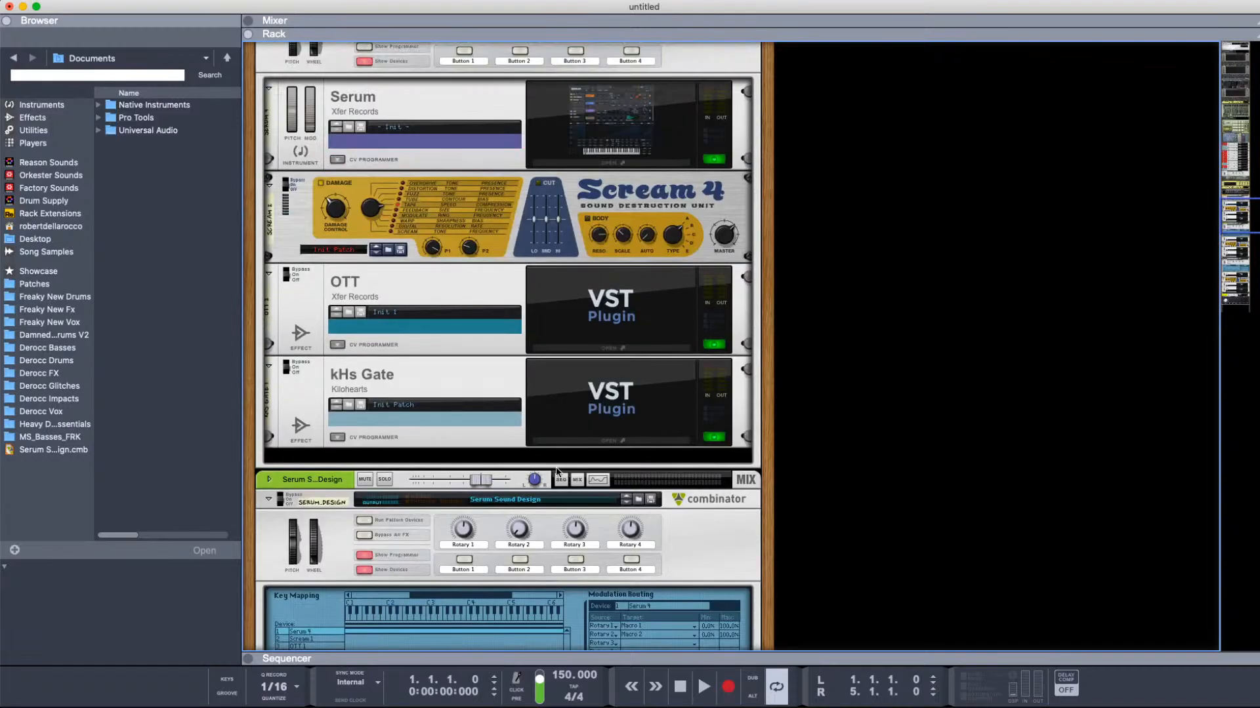
pyautogui.click(276, 391)
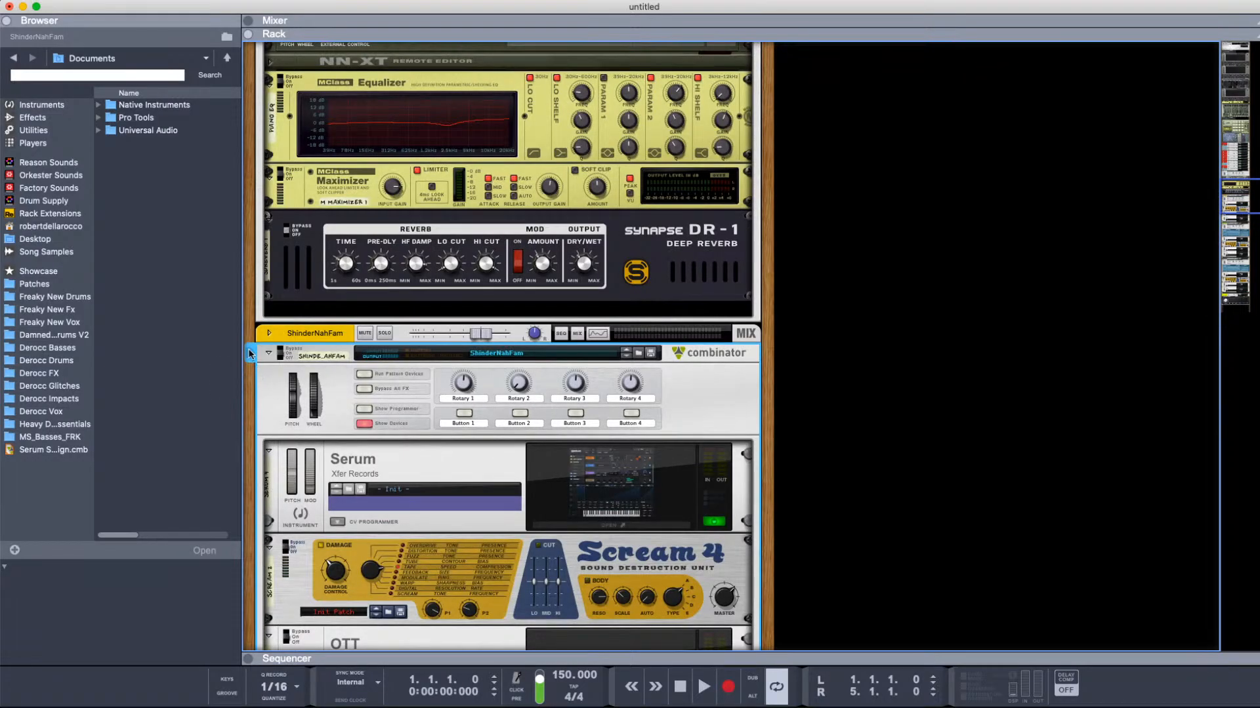
pyautogui.scroll(-5, 250, 353)
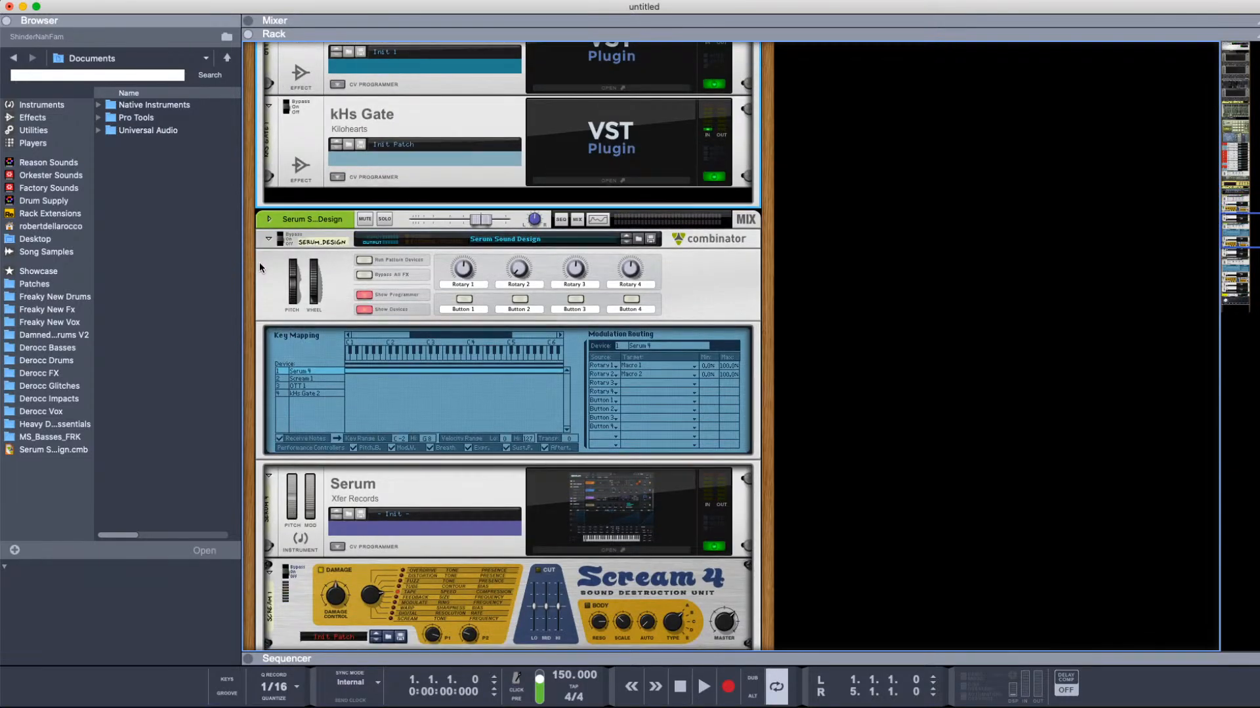
pyautogui.click(261, 265)
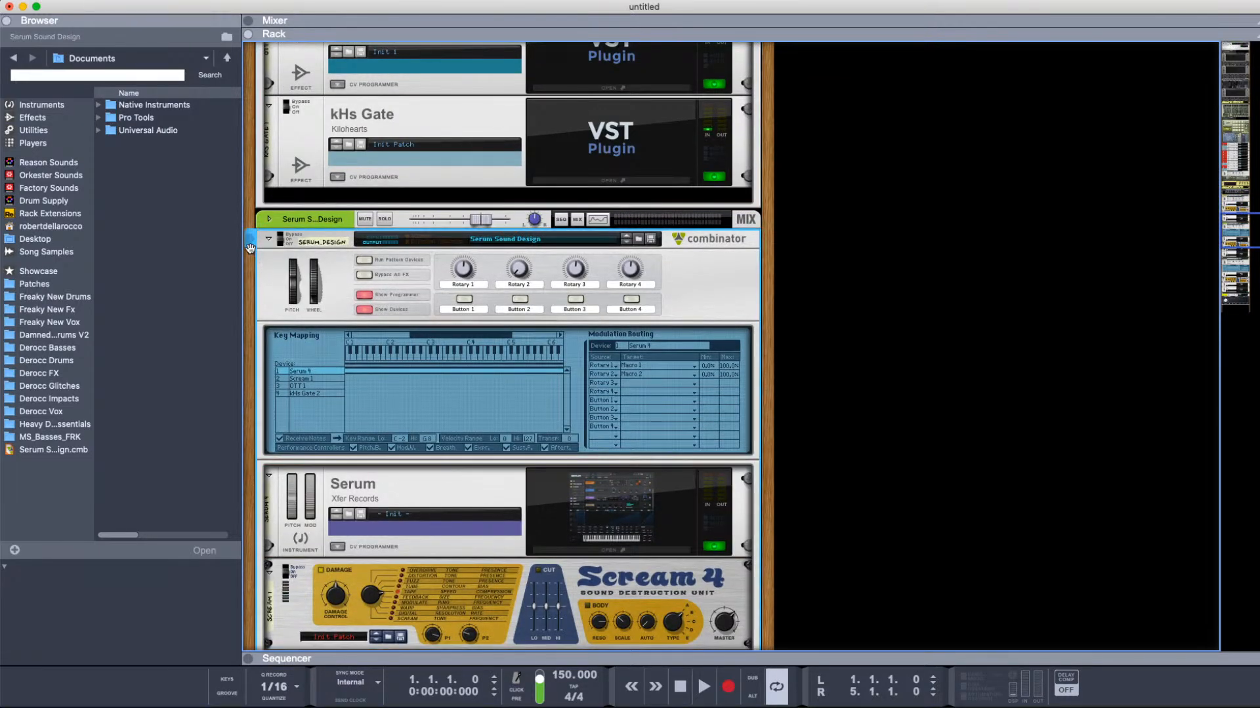
pyautogui.scroll(-5, 250, 245)
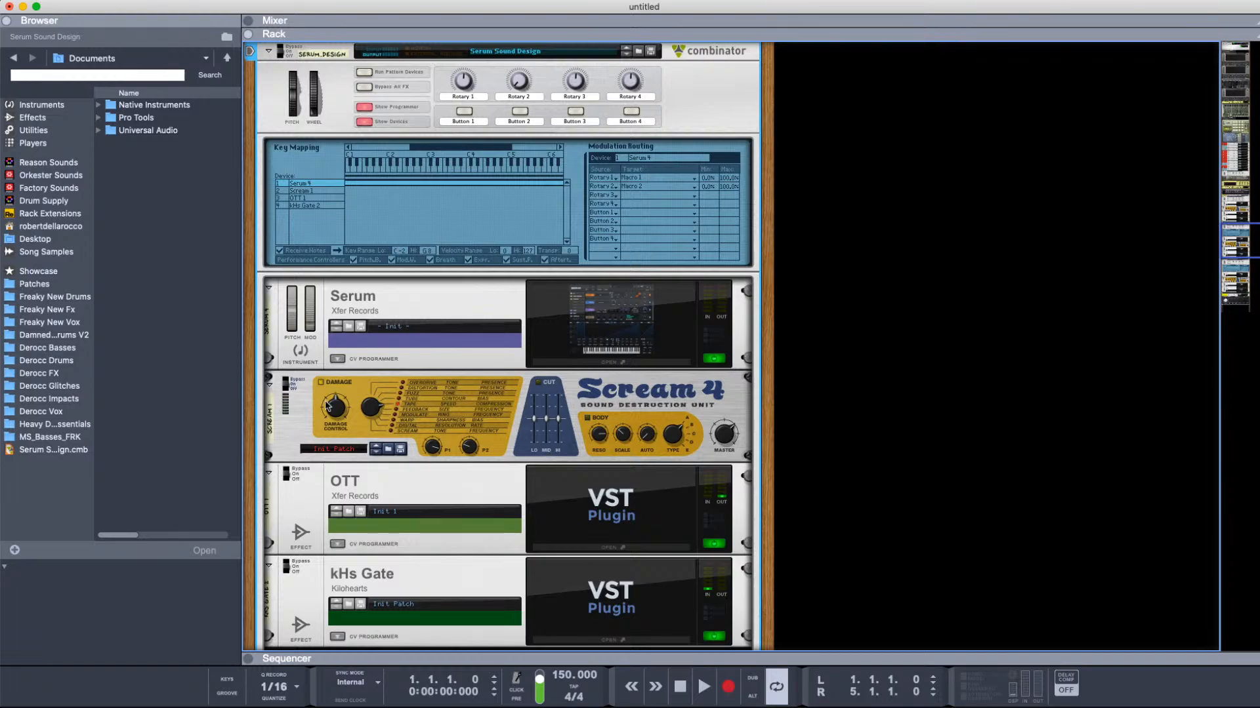
pyautogui.scroll(15, 491, 401)
pyautogui.scroll(-13, 421, 433)
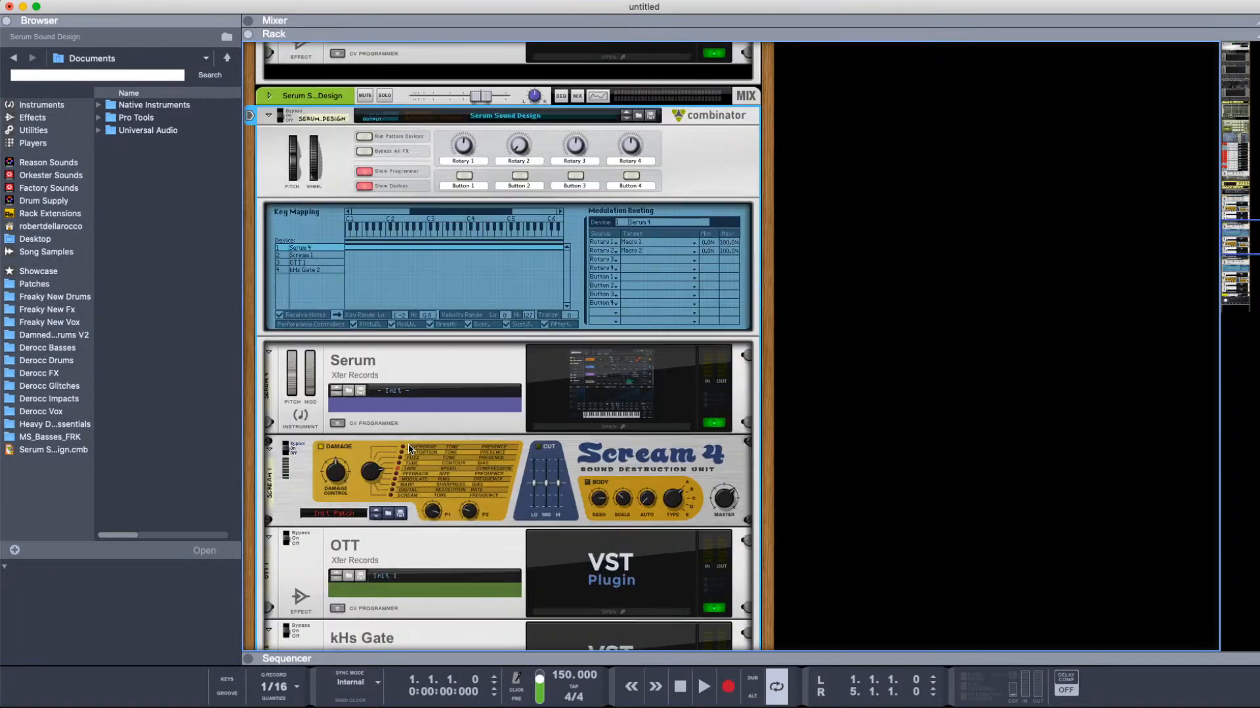
pyautogui.scroll(20, 409, 446)
# Step: Return to the new combinator's Serum and set Oscillator A's Basic Shapes wavetable position to the sine wave
pyautogui.click(261, 234)
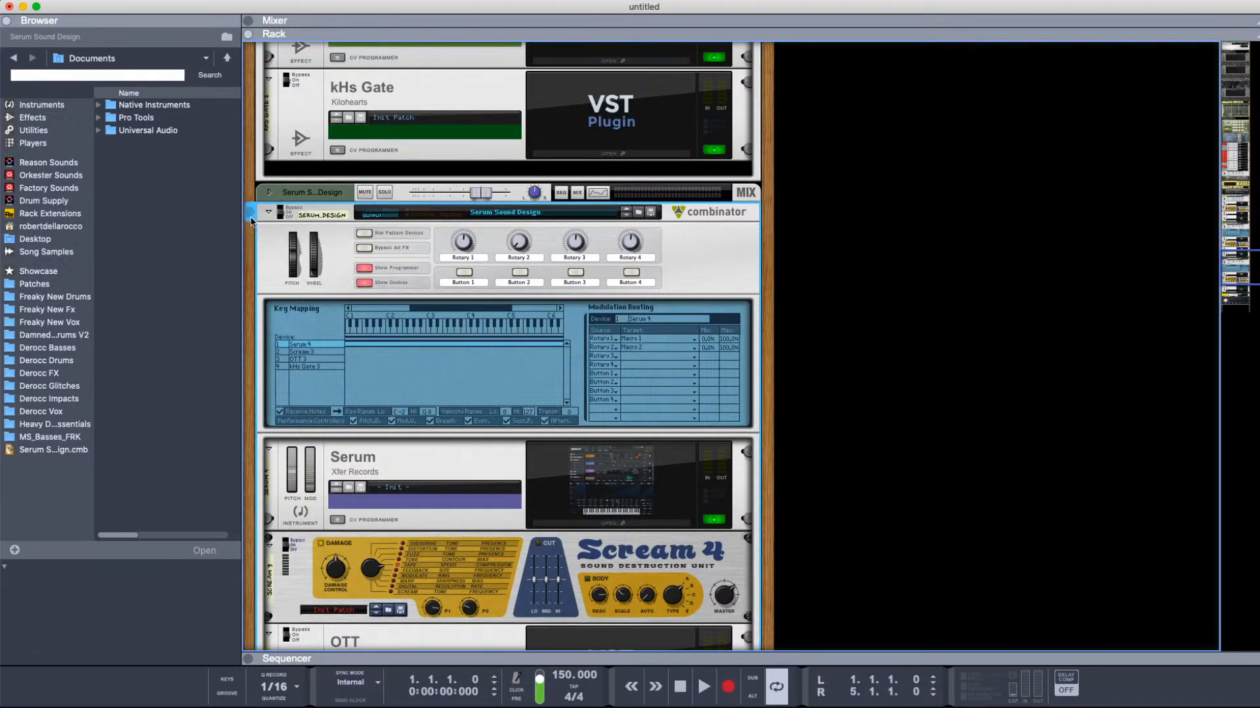
pyautogui.scroll(-5, 349, 226)
pyautogui.click(615, 319)
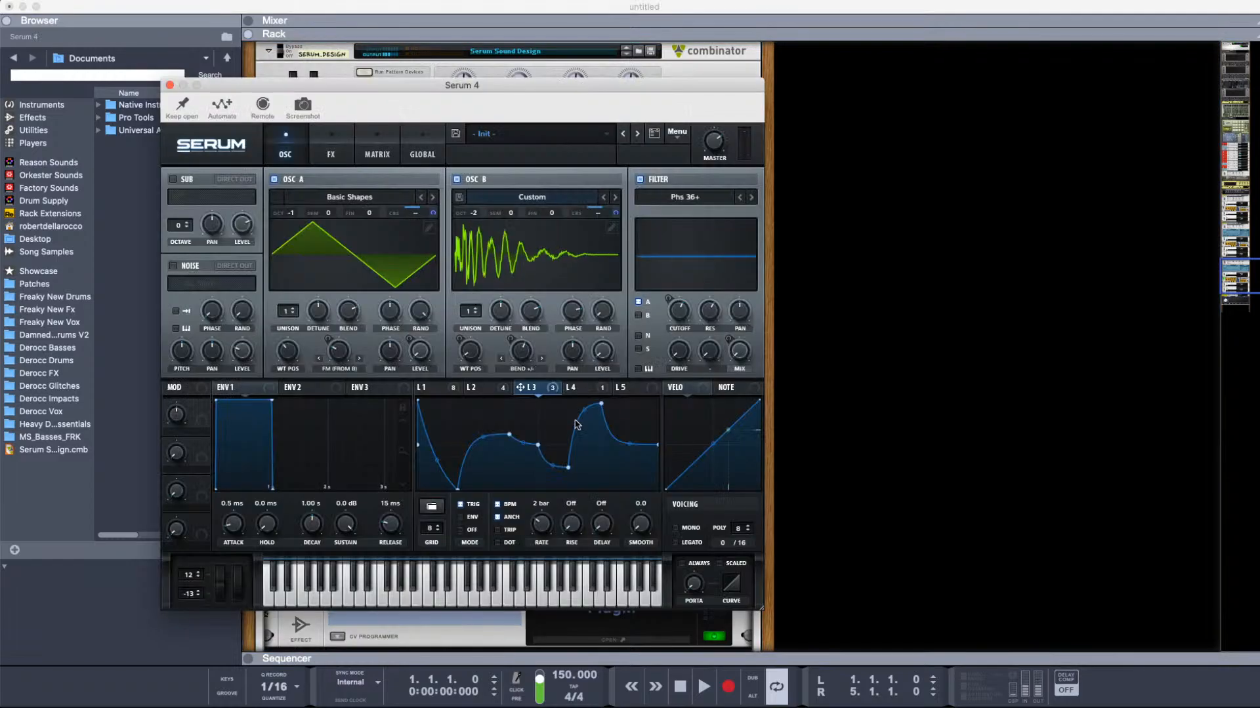
pyautogui.moveTo(287, 352); pyautogui.dragTo(296, 355)
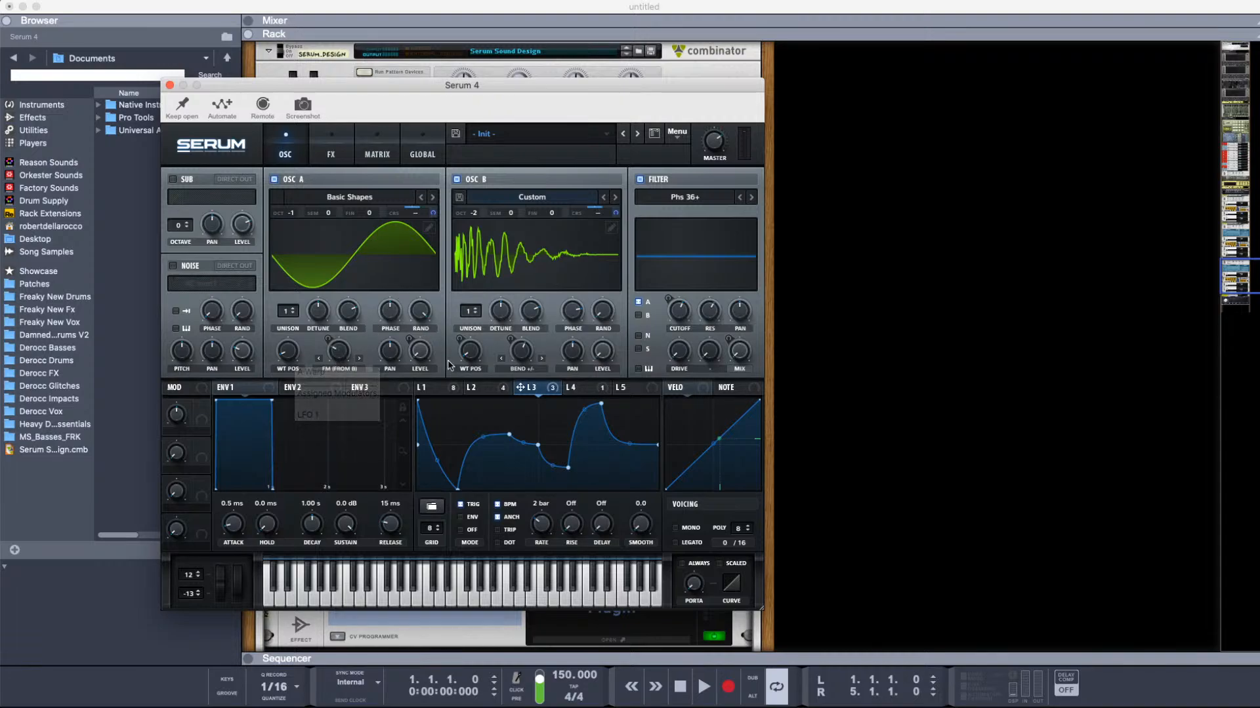
pyautogui.moveTo(421, 358)
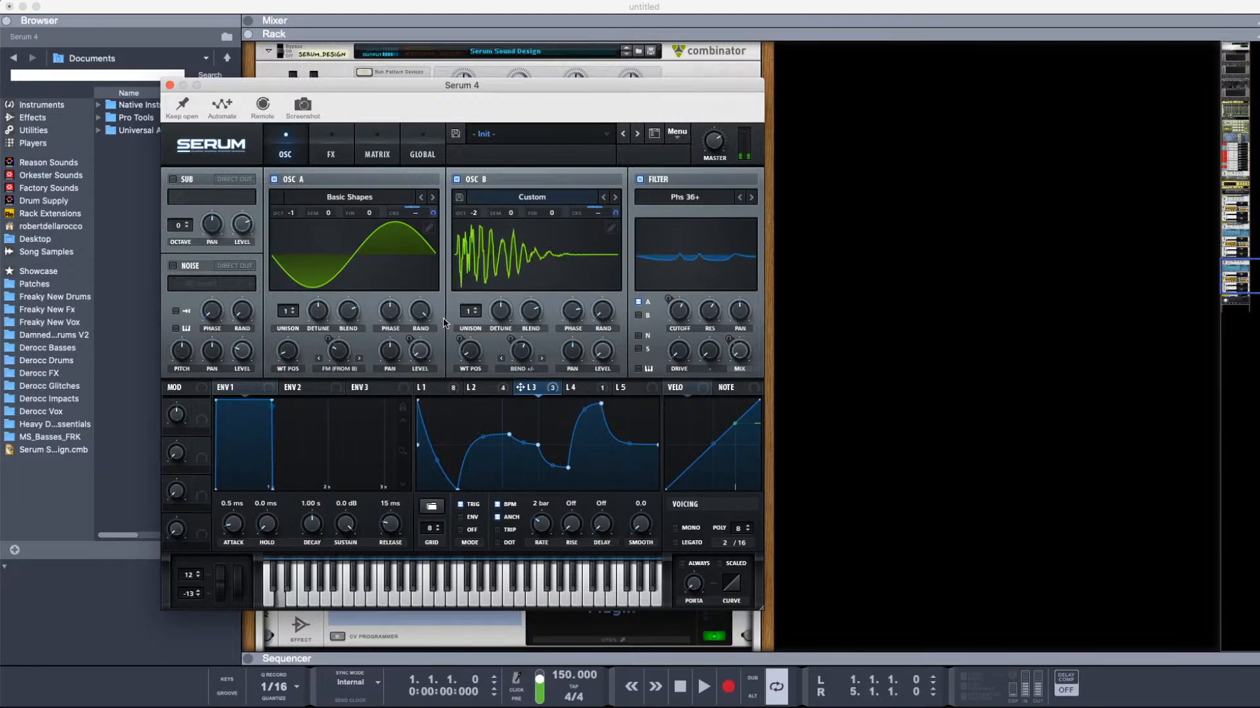
# Step: Set LFO 3's rate to 1/2 and reshape its first half into a longer dip followed by a short rounded plateau
pyautogui.moveTo(543, 525); pyautogui.dragTo(546, 516)
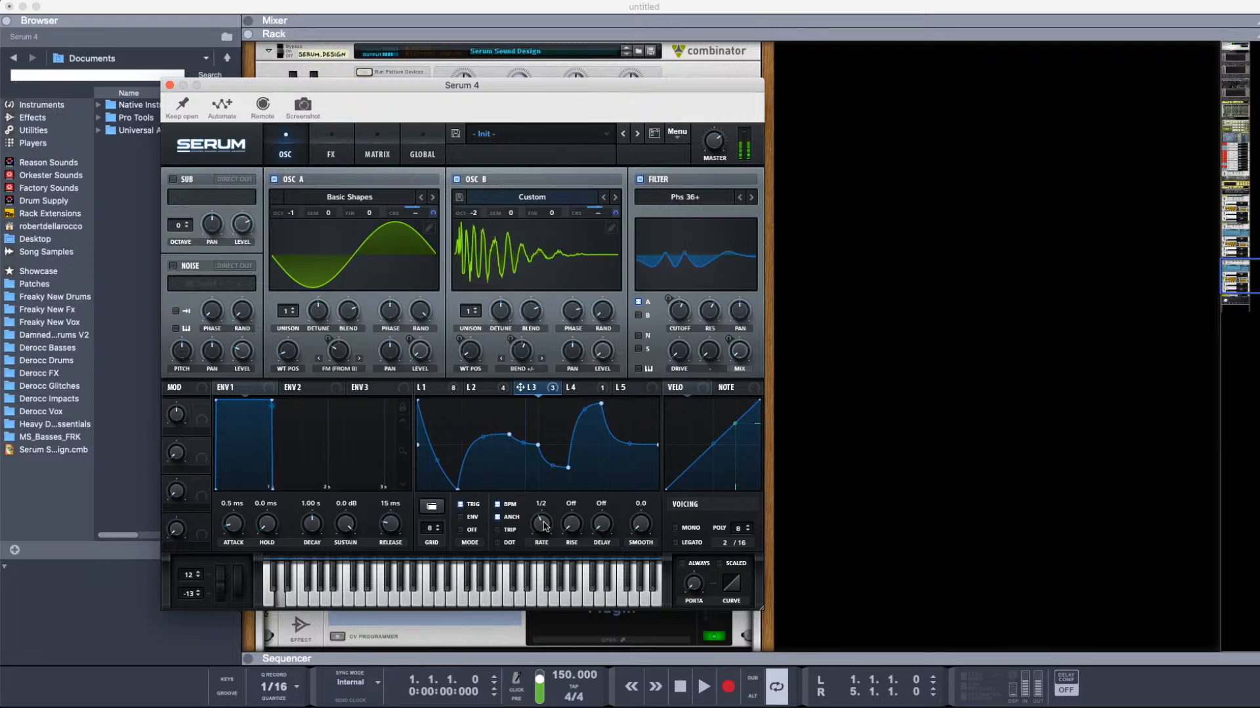
pyautogui.moveTo(483, 437); pyautogui.dragTo(531, 437)
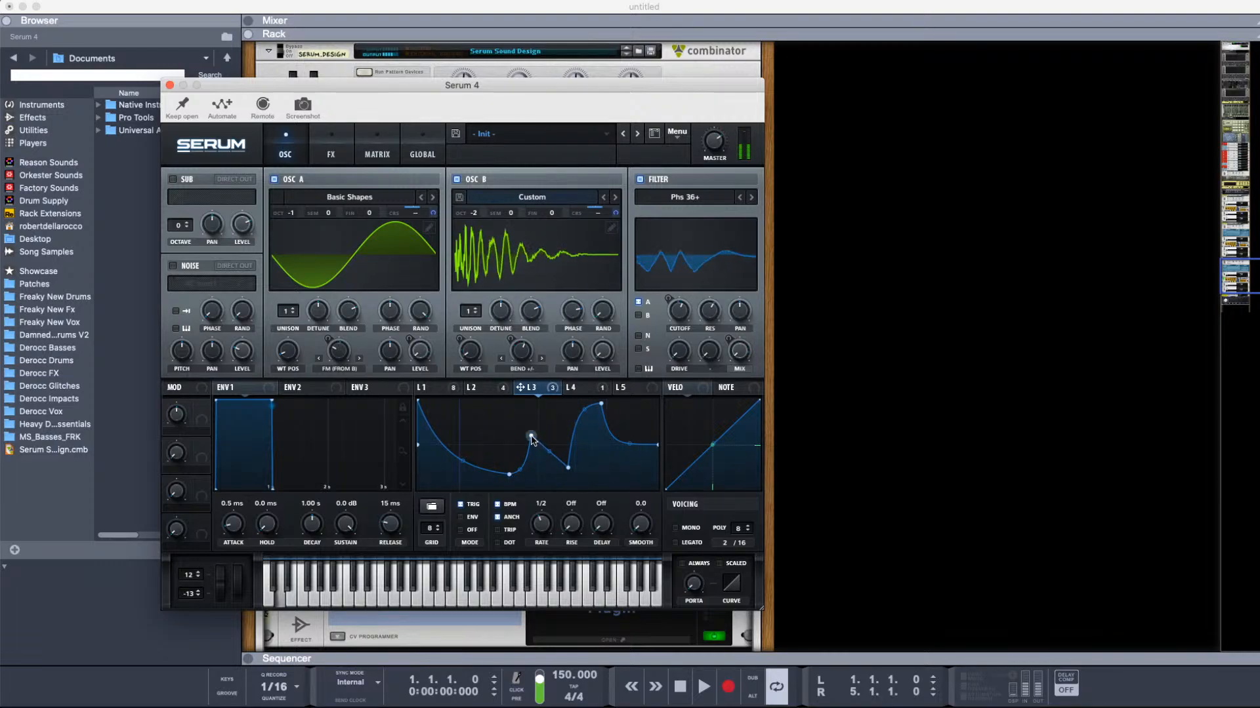
pyautogui.moveTo(532, 436); pyautogui.dragTo(552, 438)
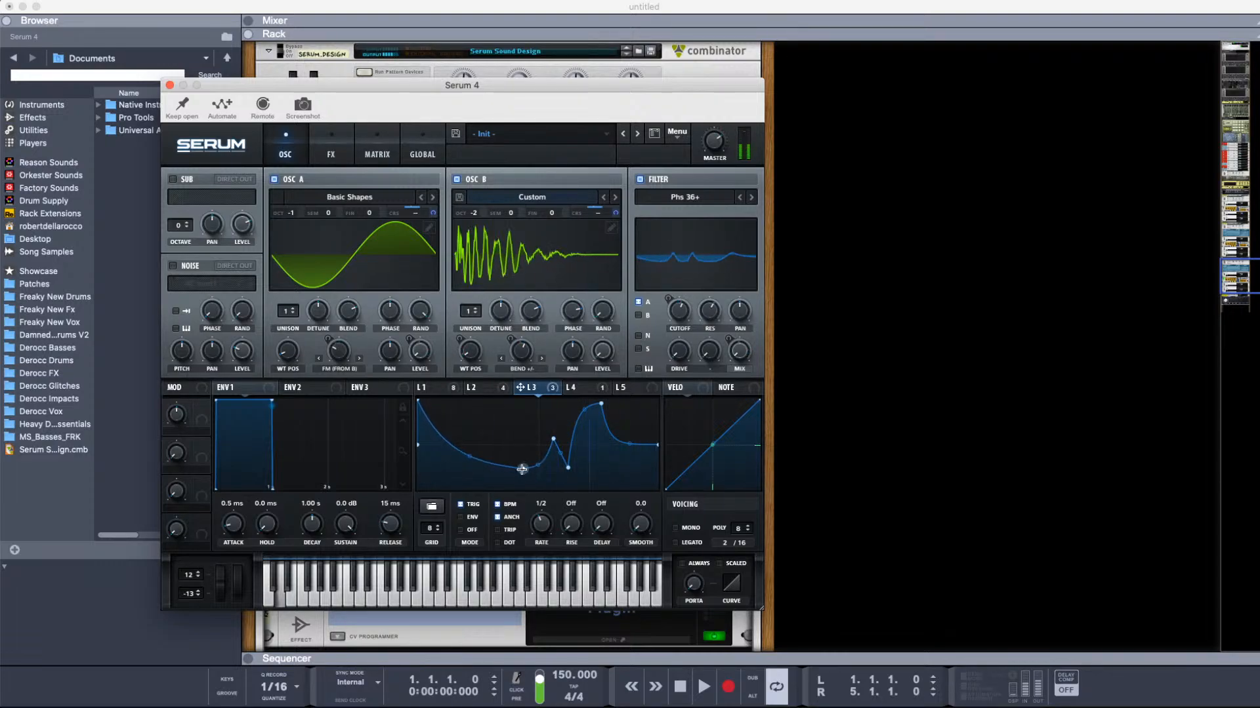
pyautogui.moveTo(532, 467); pyautogui.dragTo(509, 430)
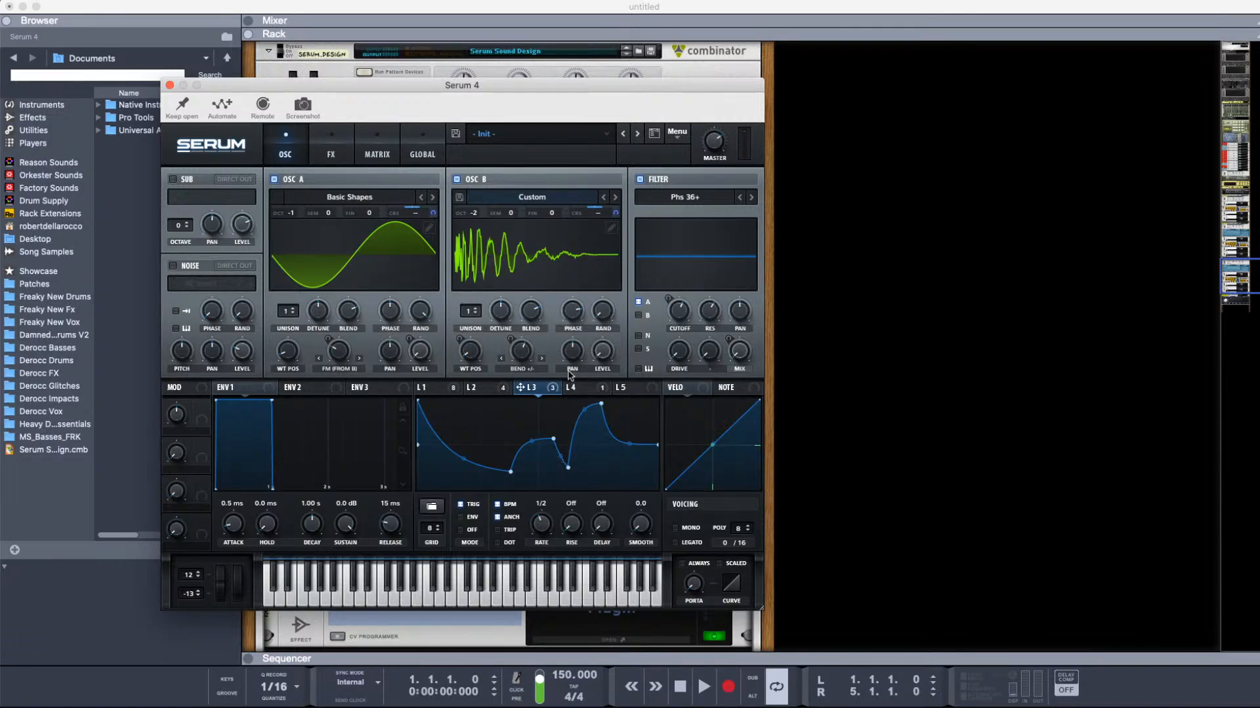
# Step: Lower Oscillator B's phase and raise the first low point of LFO 3's curve
pyautogui.moveTo(575, 313)
pyautogui.mouseDown()
pyautogui.moveTo(578, 355)
pyautogui.moveTo(574, 333)
pyautogui.mouseUp()
pyautogui.moveTo(510, 471); pyautogui.dragTo(508, 458)
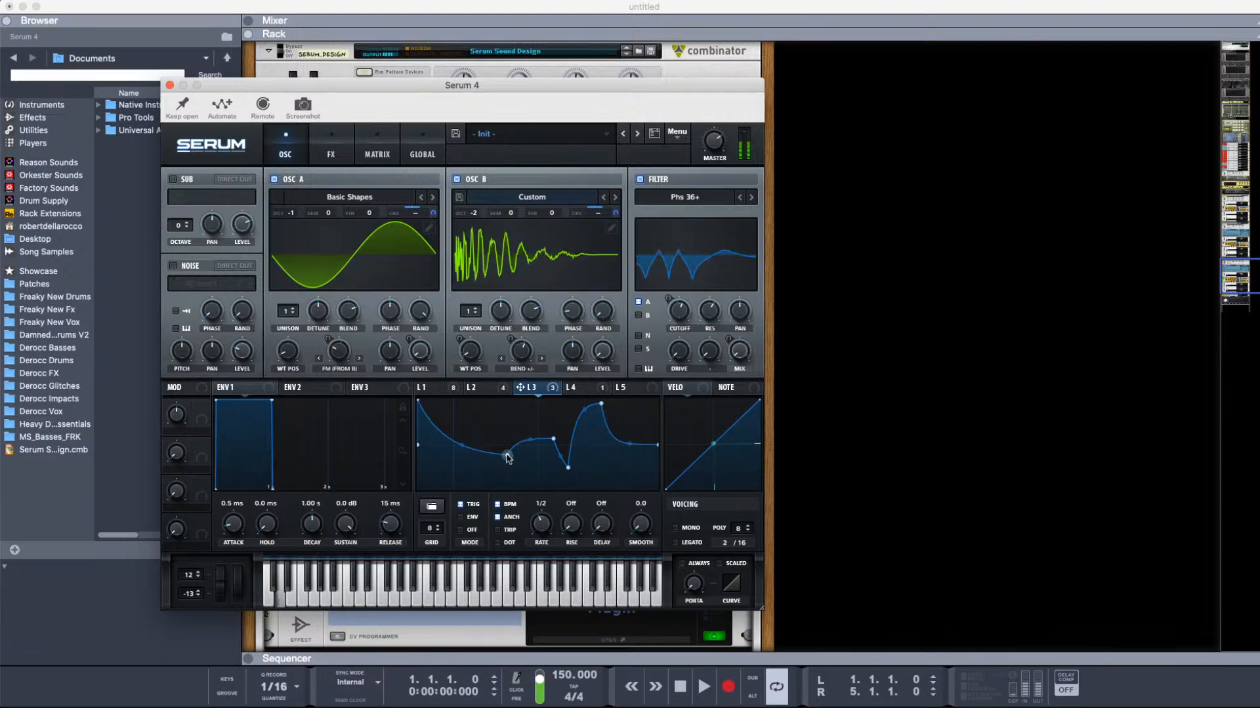
# Step: Reshape LFO 1's second peak into an earlier, thin spike and raise Oscillator B's phase
pyautogui.click(423, 387)
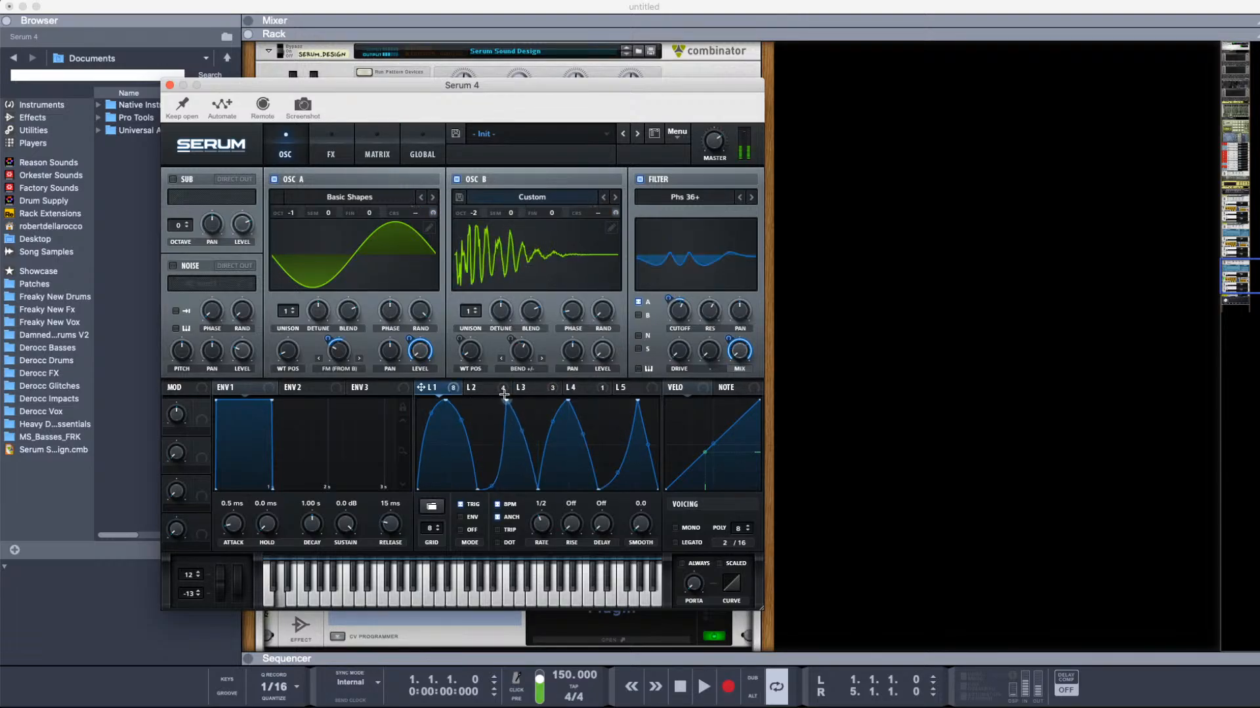
pyautogui.moveTo(504, 394); pyautogui.dragTo(509, 477)
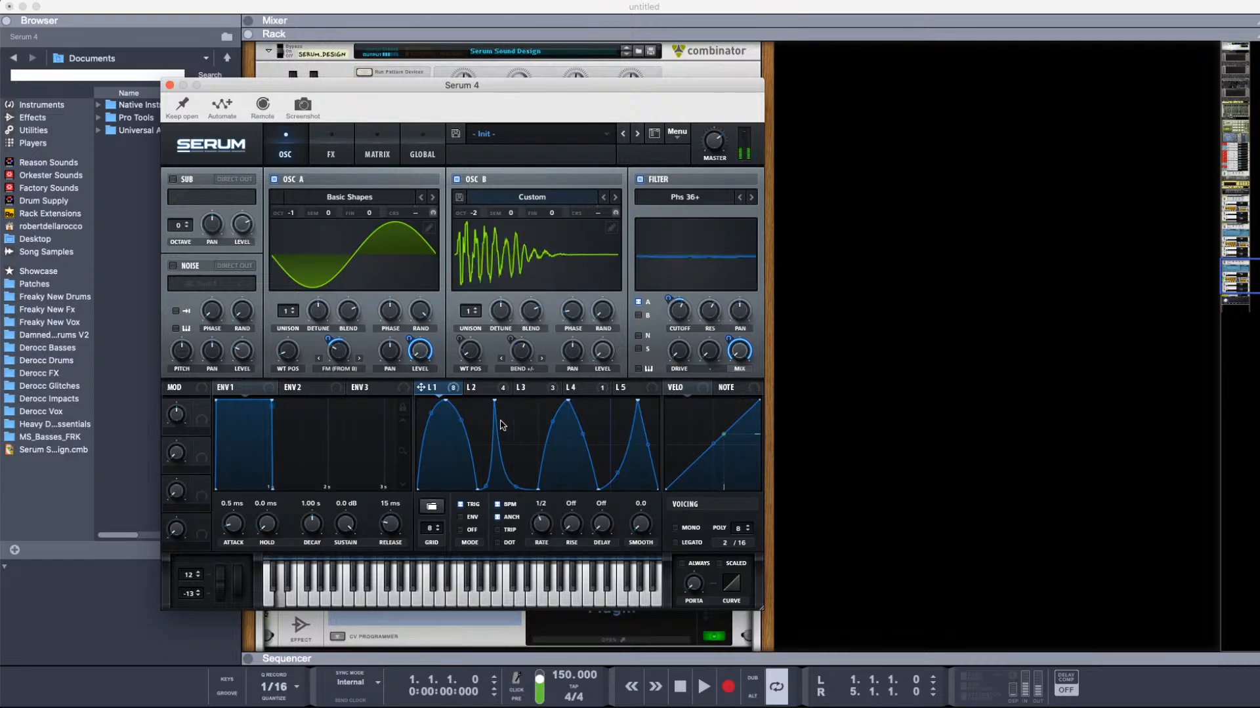
pyautogui.moveTo(573, 312); pyautogui.dragTo(586, 280)
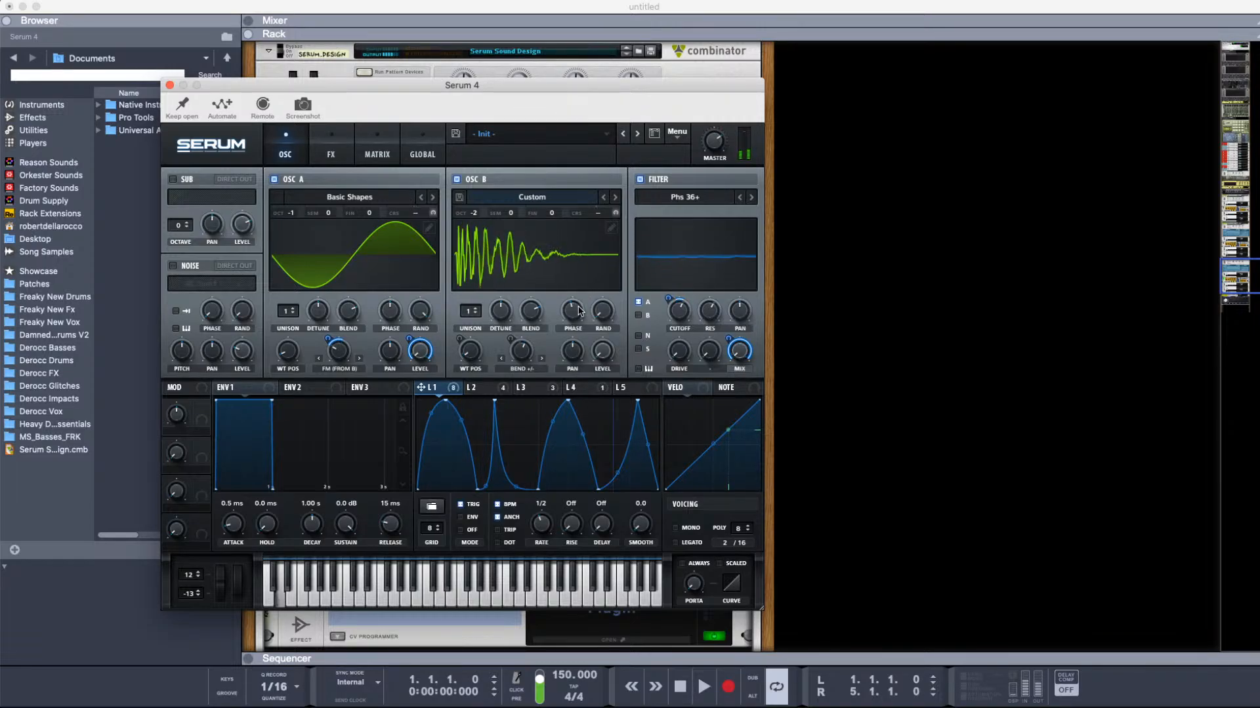
# Step: Narrow the LFO 4 pulse that modulates the delay mix and shift it towards the start of the cycle
pyautogui.click(346, 143)
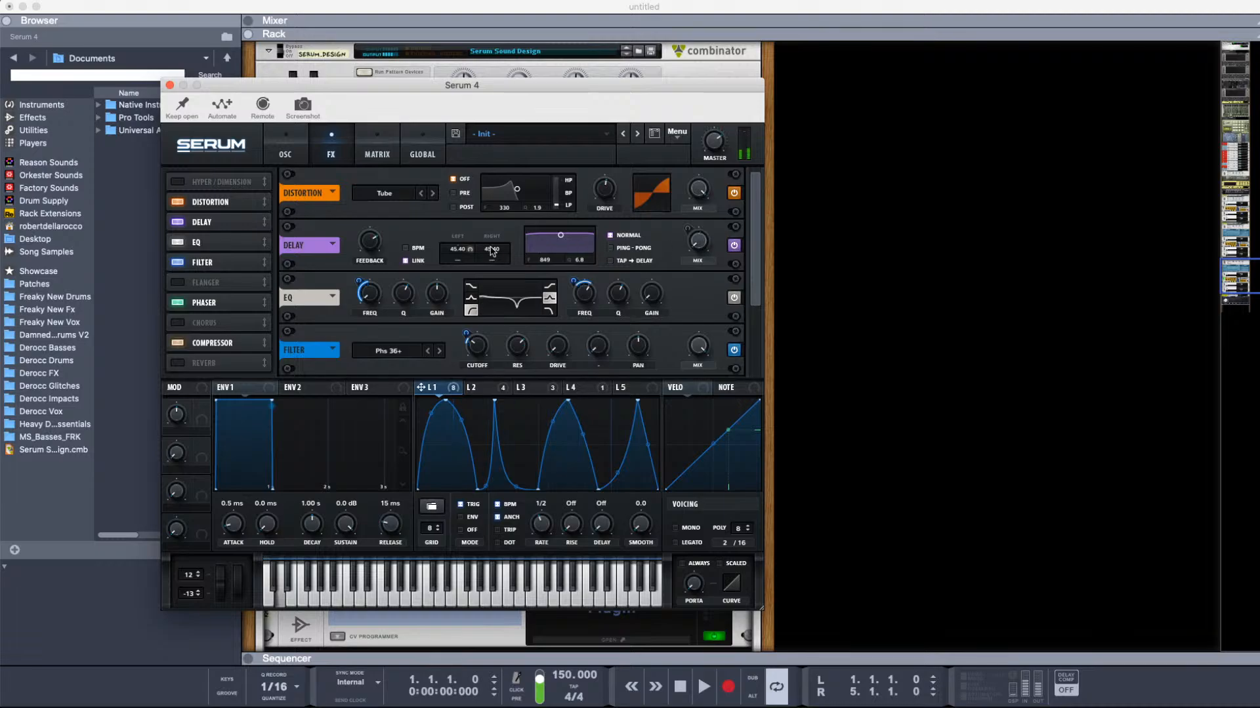
pyautogui.click(571, 387)
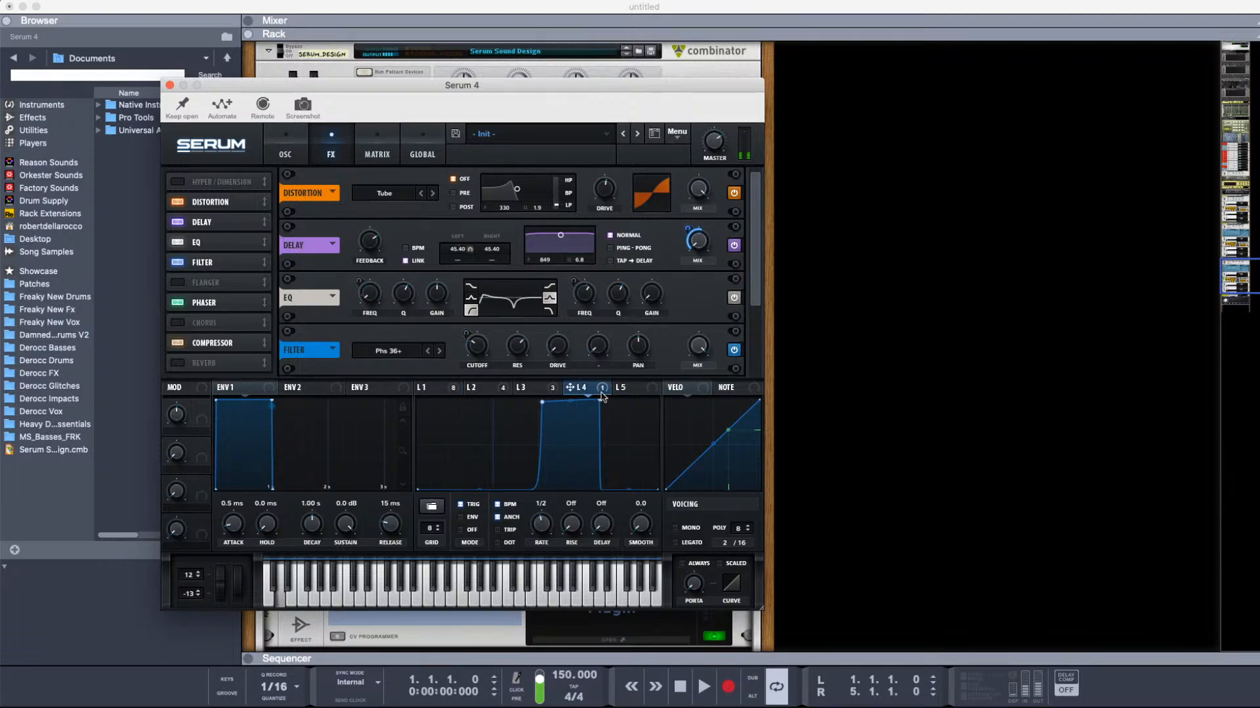
pyautogui.moveTo(599, 400); pyautogui.dragTo(576, 392)
pyautogui.moveTo(549, 398); pyautogui.dragTo(487, 391)
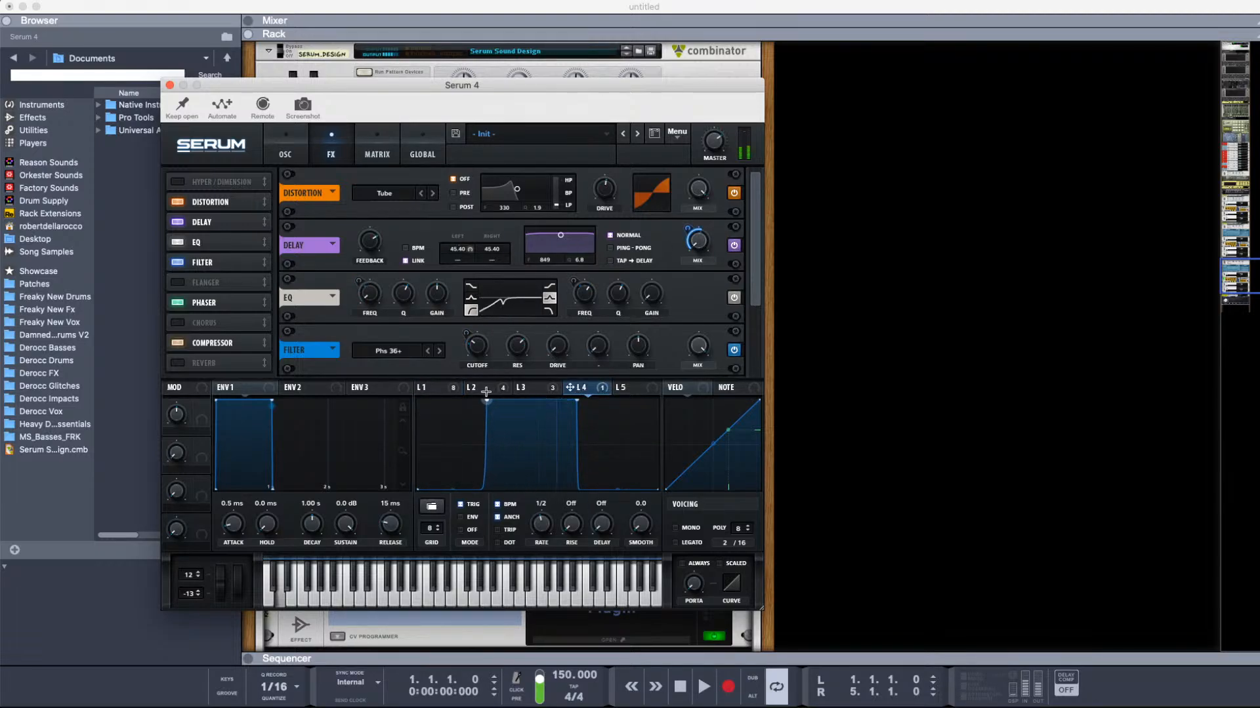
pyautogui.moveTo(578, 404); pyautogui.dragTo(481, 397)
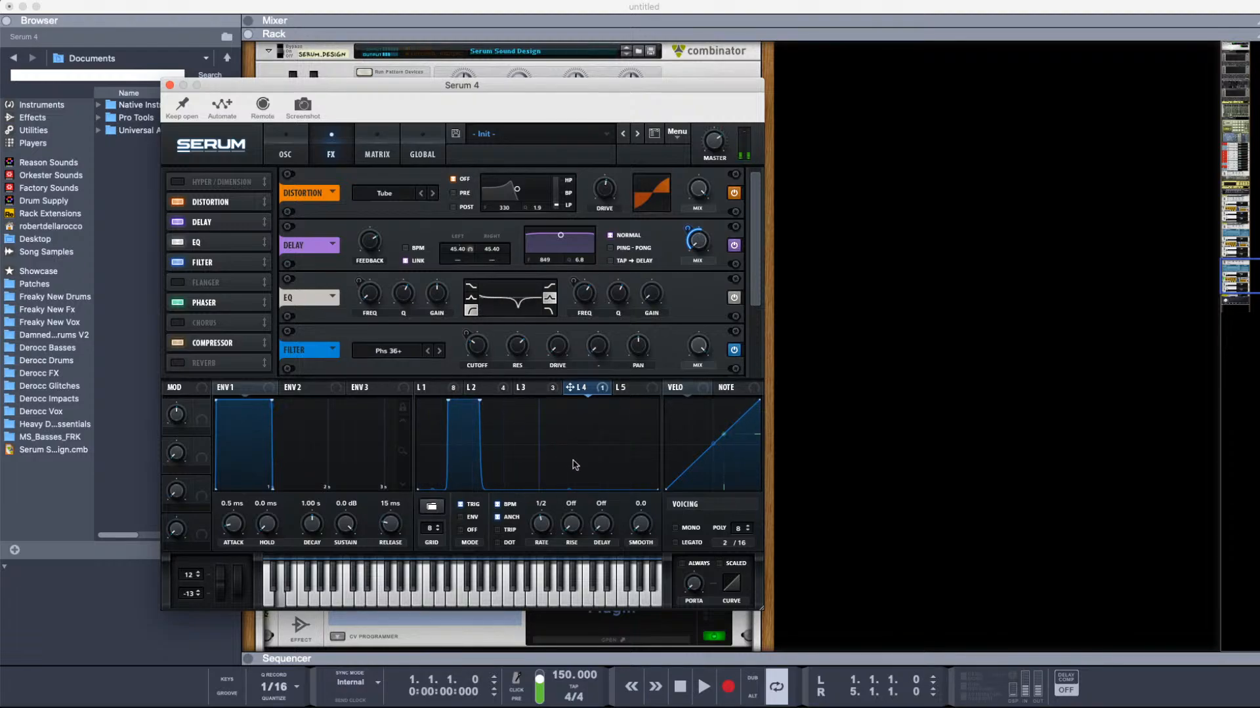
pyautogui.moveTo(581, 460); pyautogui.dragTo(580, 428)
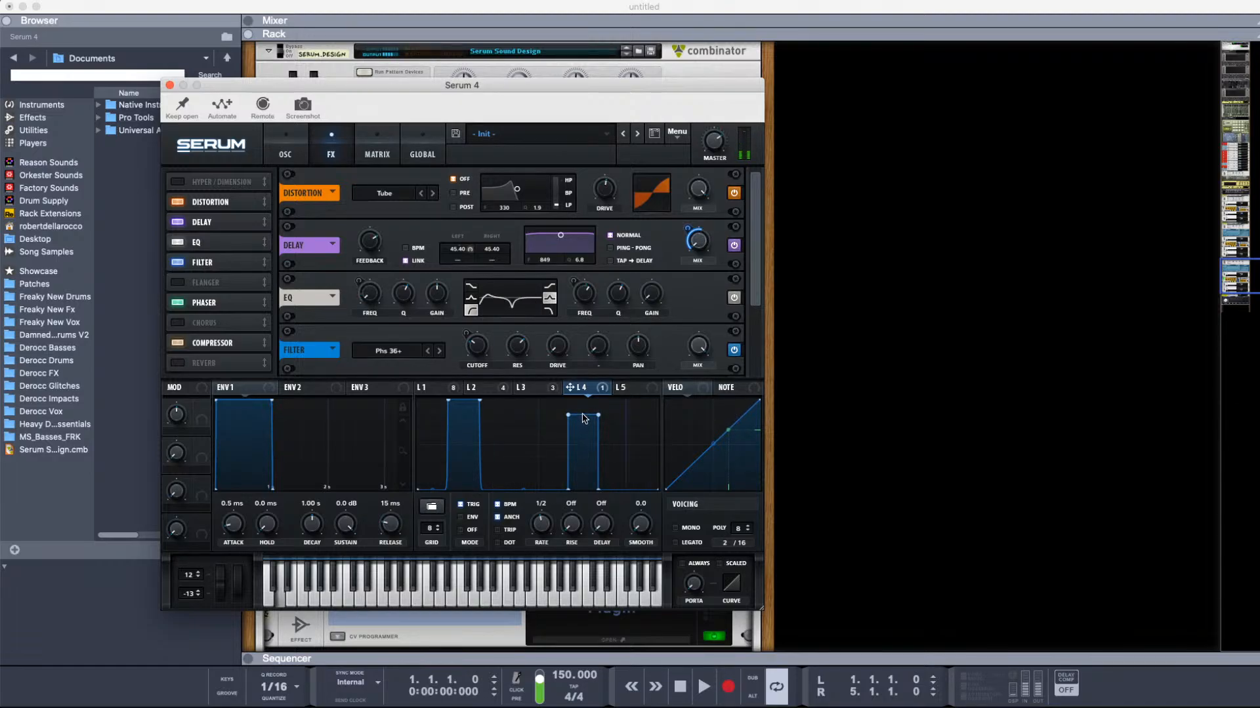
pyautogui.doubleClick(597, 414)
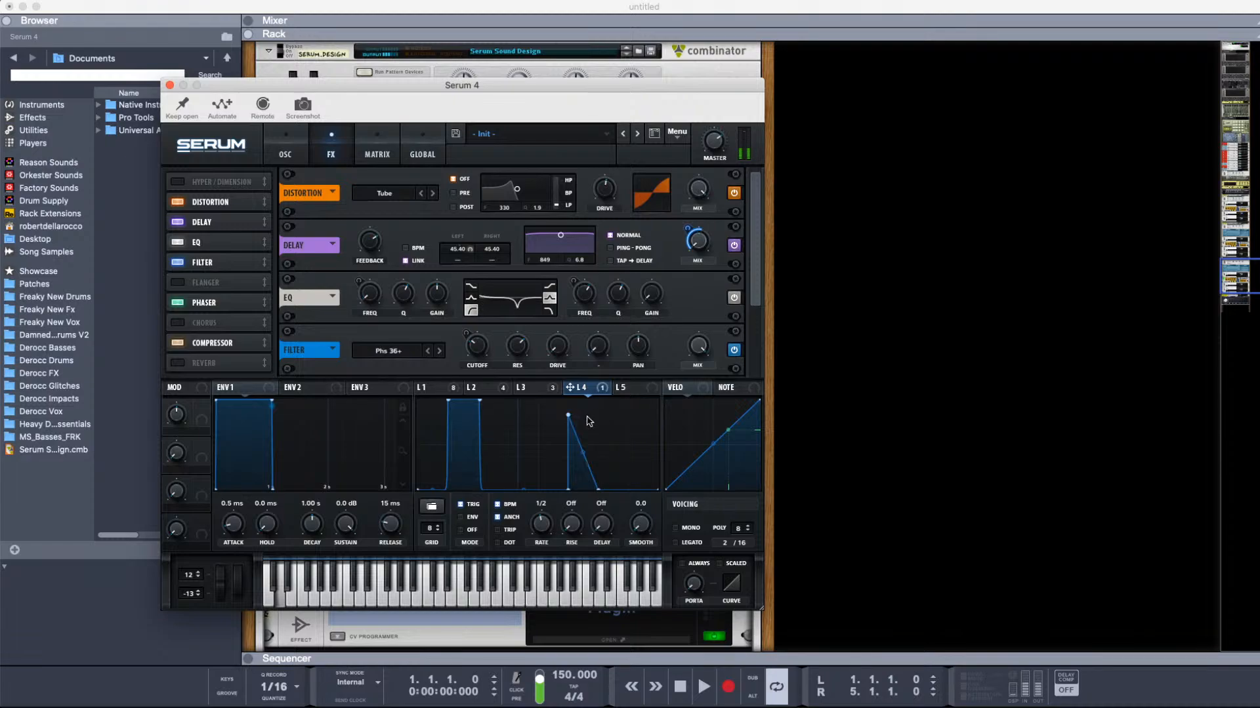
pyautogui.doubleClick(568, 418)
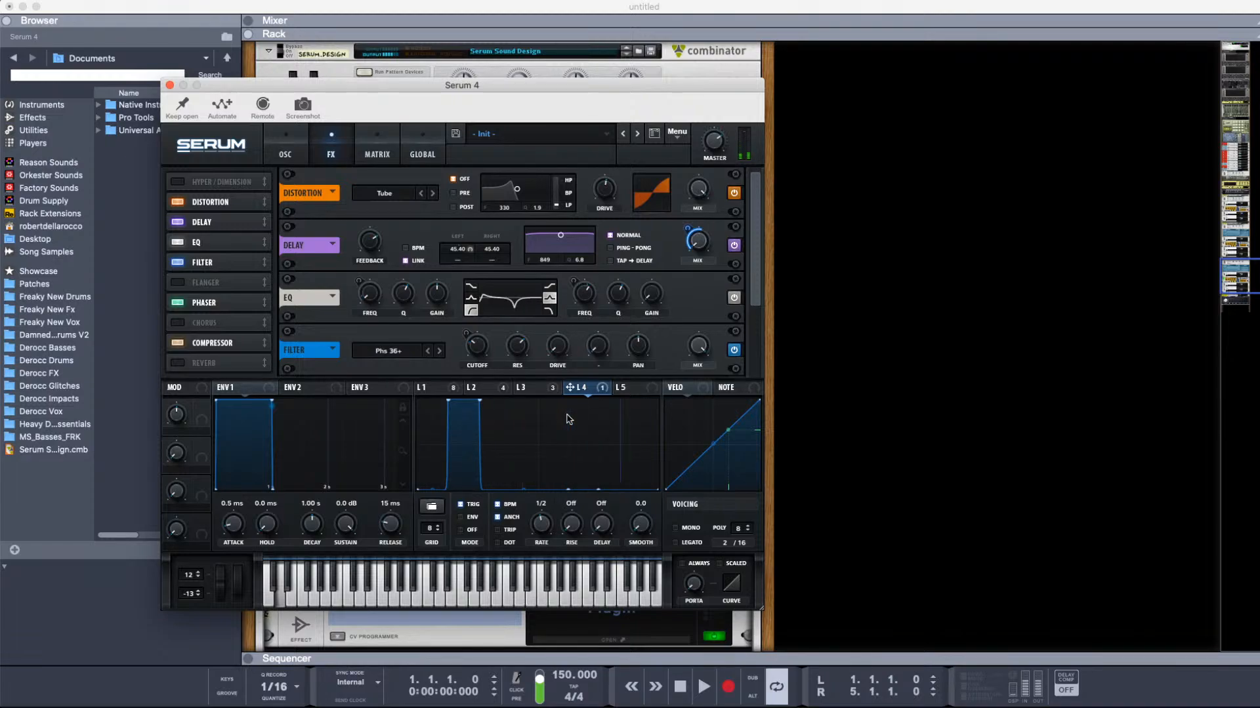
# Step: Soften the falling curve of LFO 1's second peak and set Oscillator B's wavetable position to 171
pyautogui.click(284, 143)
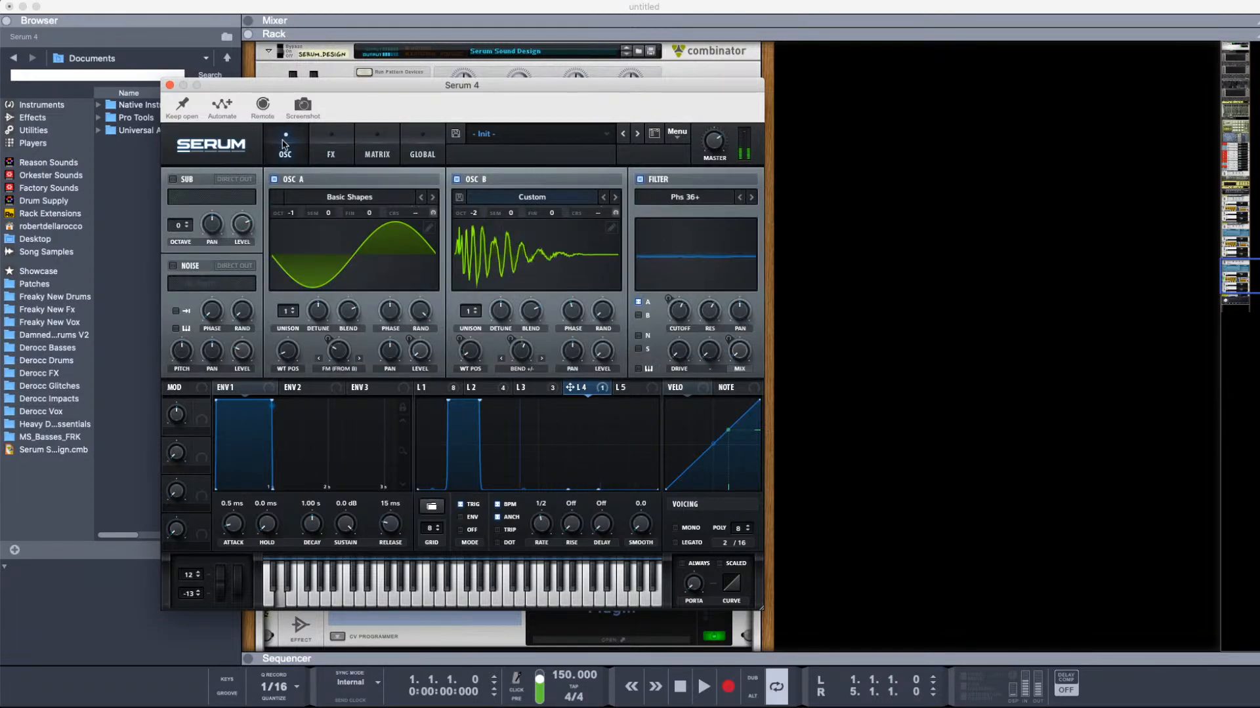
pyautogui.click(438, 391)
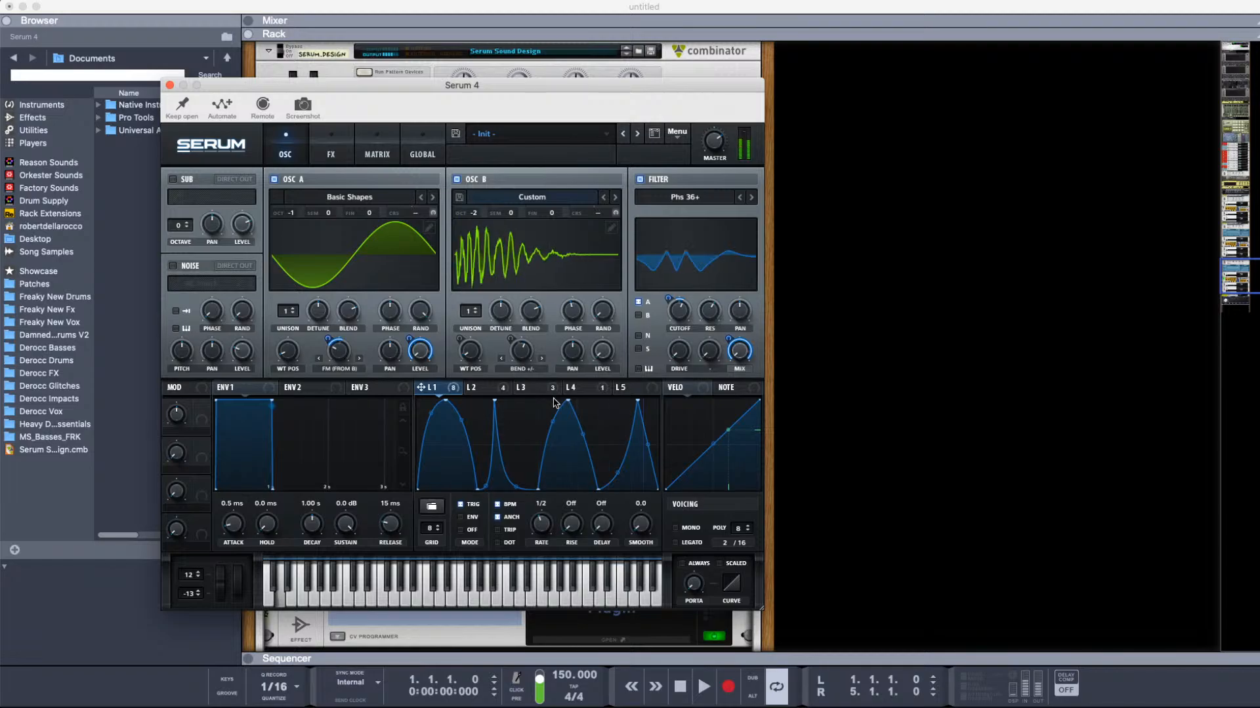
pyautogui.moveTo(514, 485); pyautogui.dragTo(520, 468)
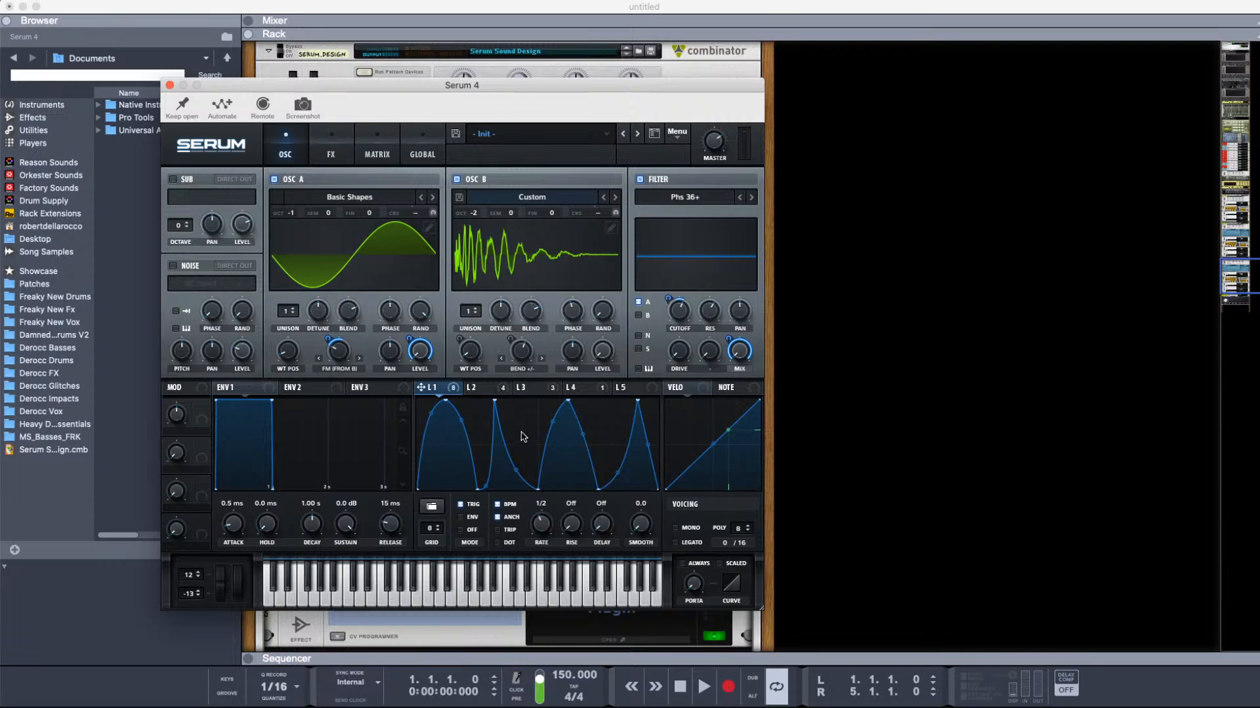
pyautogui.moveTo(479, 351); pyautogui.dragTo(510, 338)
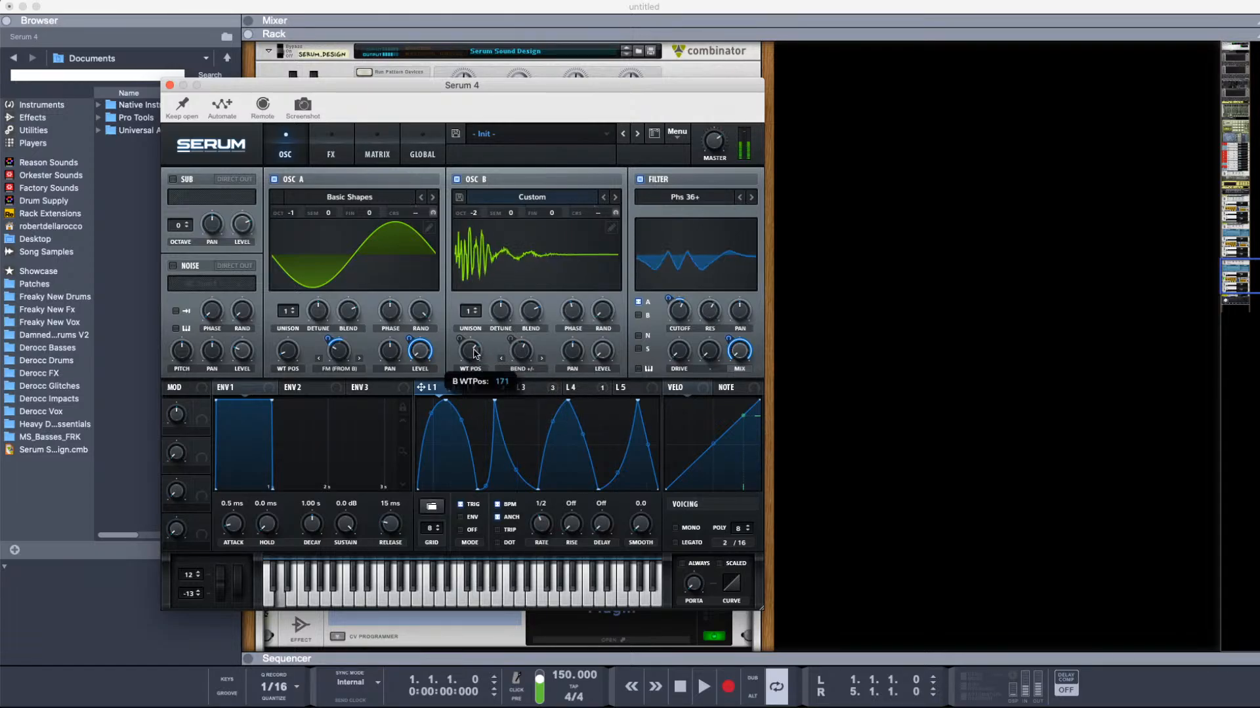
# Step: Load DED Dubstep Crash 4.wav from the Damned Essential Drums V2 Dubstep crashes onto Kong 1's pad 9
pyautogui.click(890, 335)
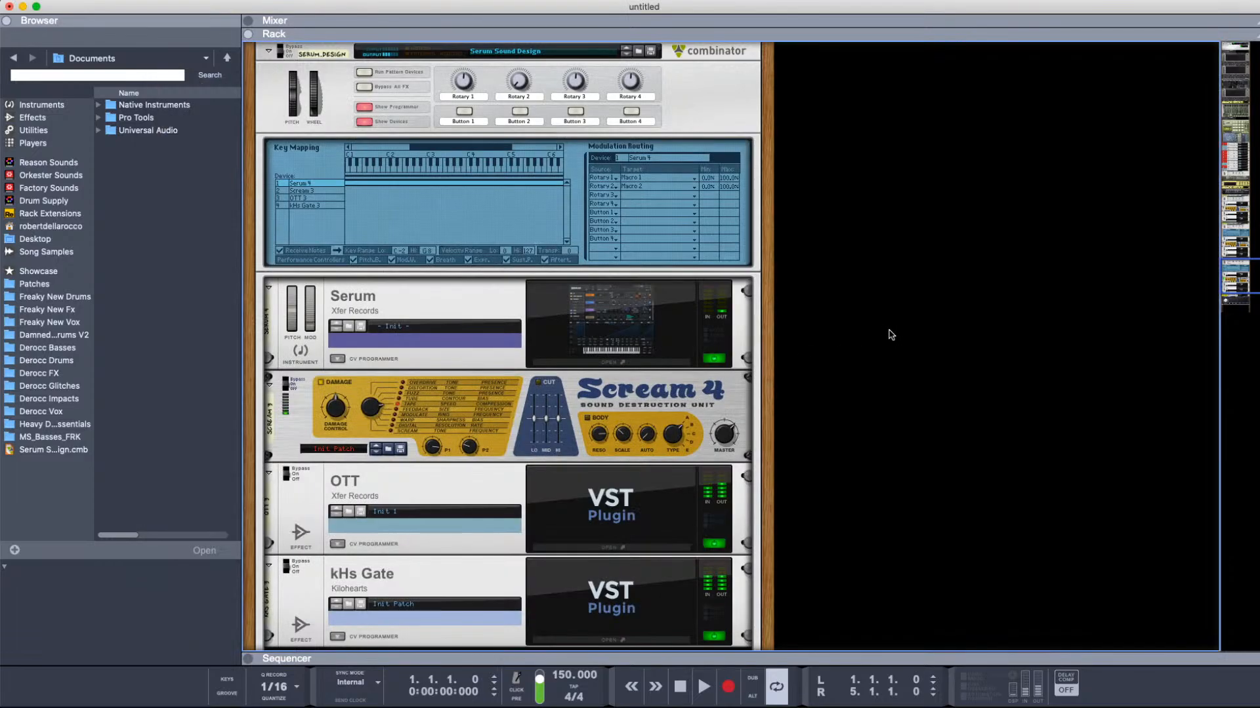
pyautogui.scroll(20, 740, 403)
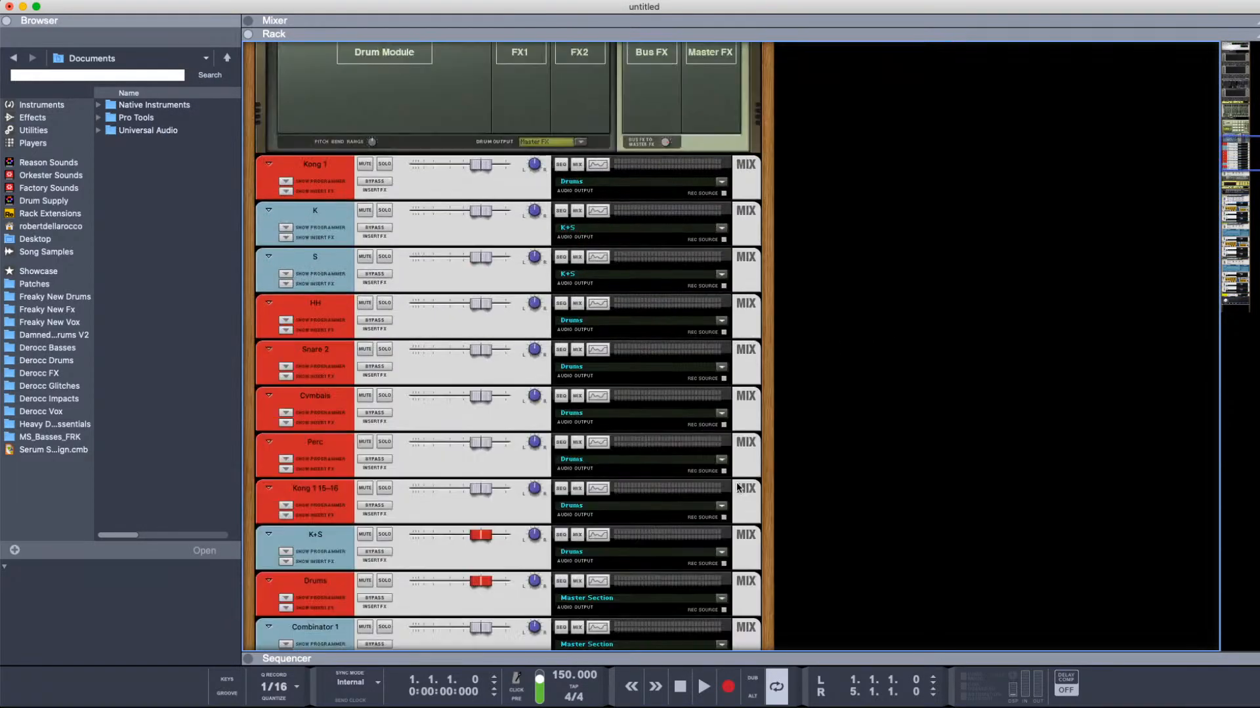
pyautogui.scroll(3, 750, 483)
pyautogui.click(53, 335)
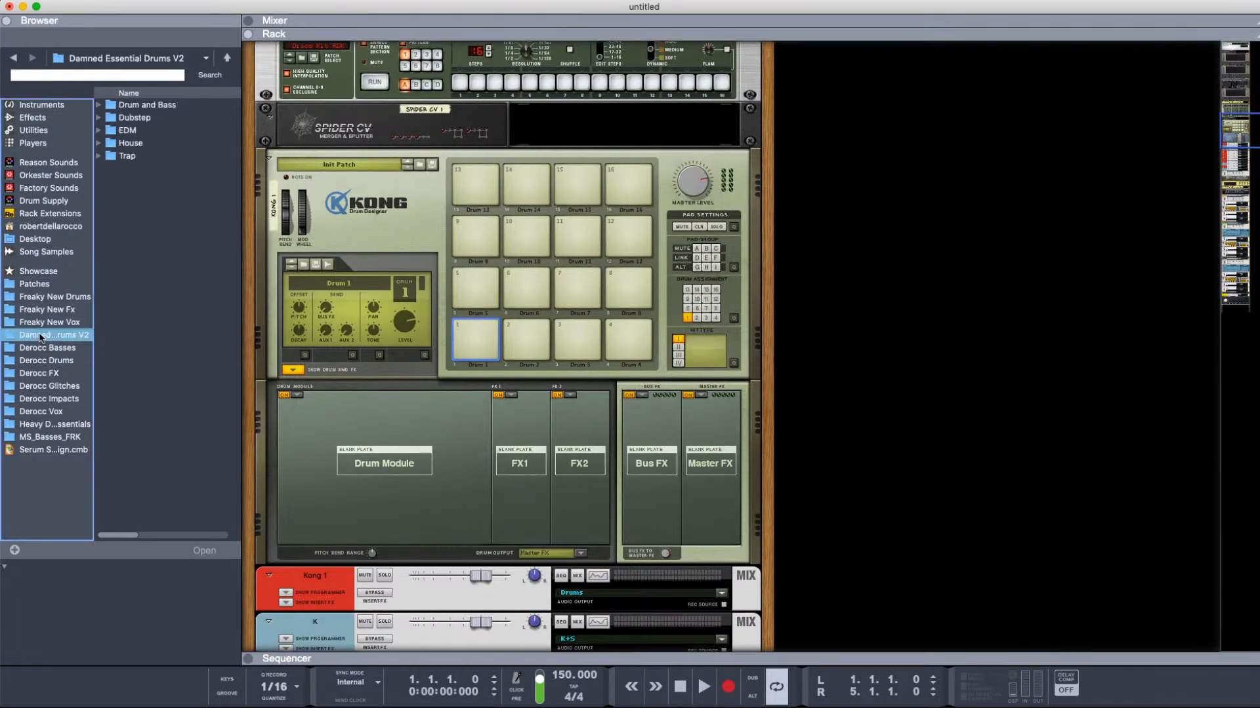
pyautogui.click(134, 119)
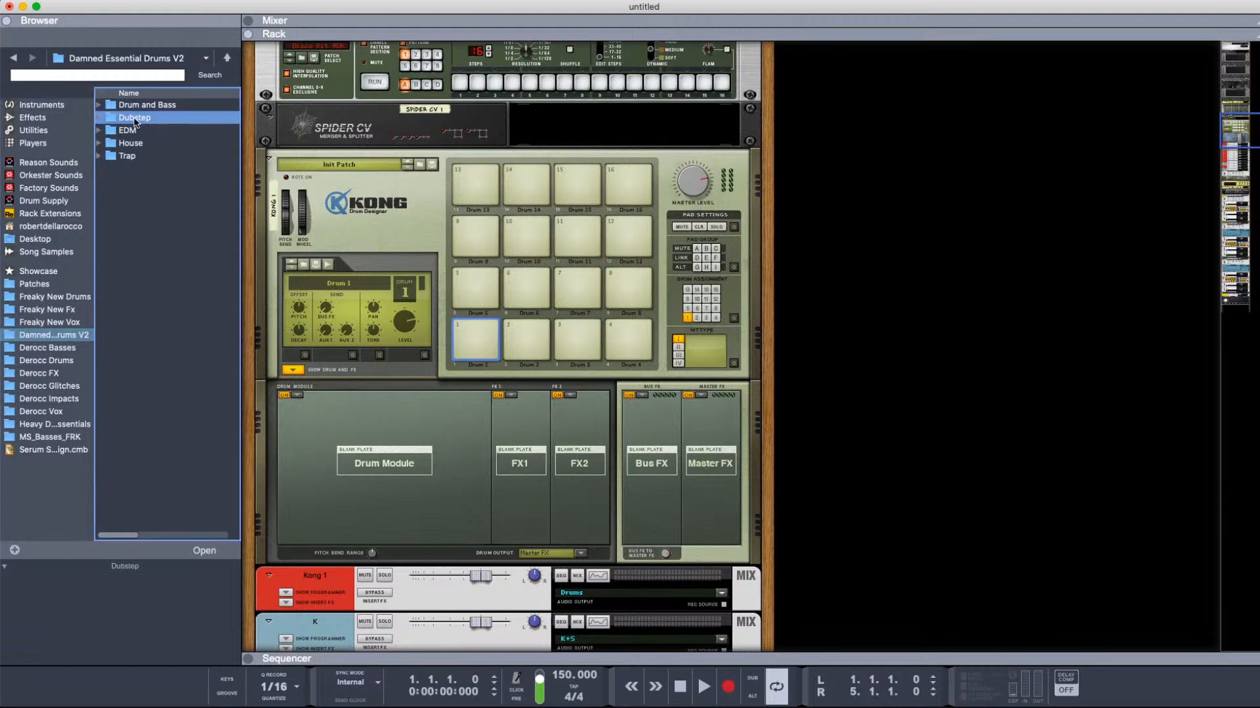
pyautogui.click(99, 118)
pyautogui.click(109, 131)
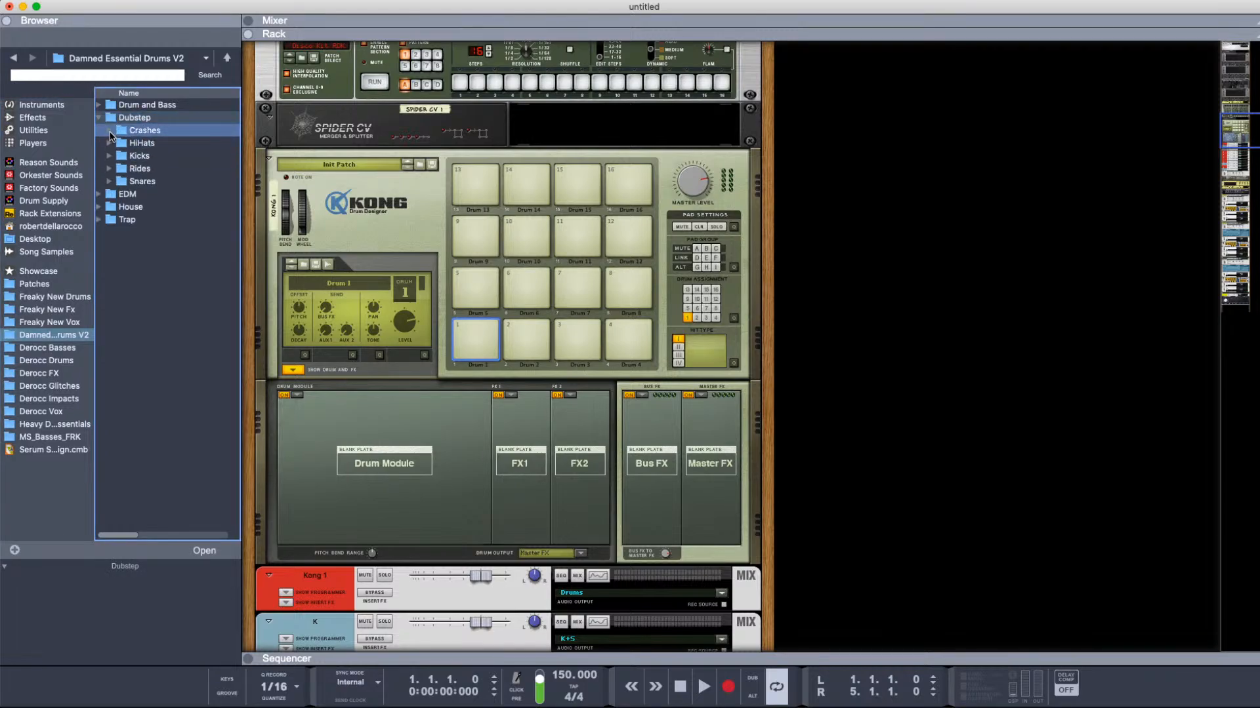
pyautogui.click(172, 181)
pyautogui.moveTo(172, 184); pyautogui.dragTo(475, 237)
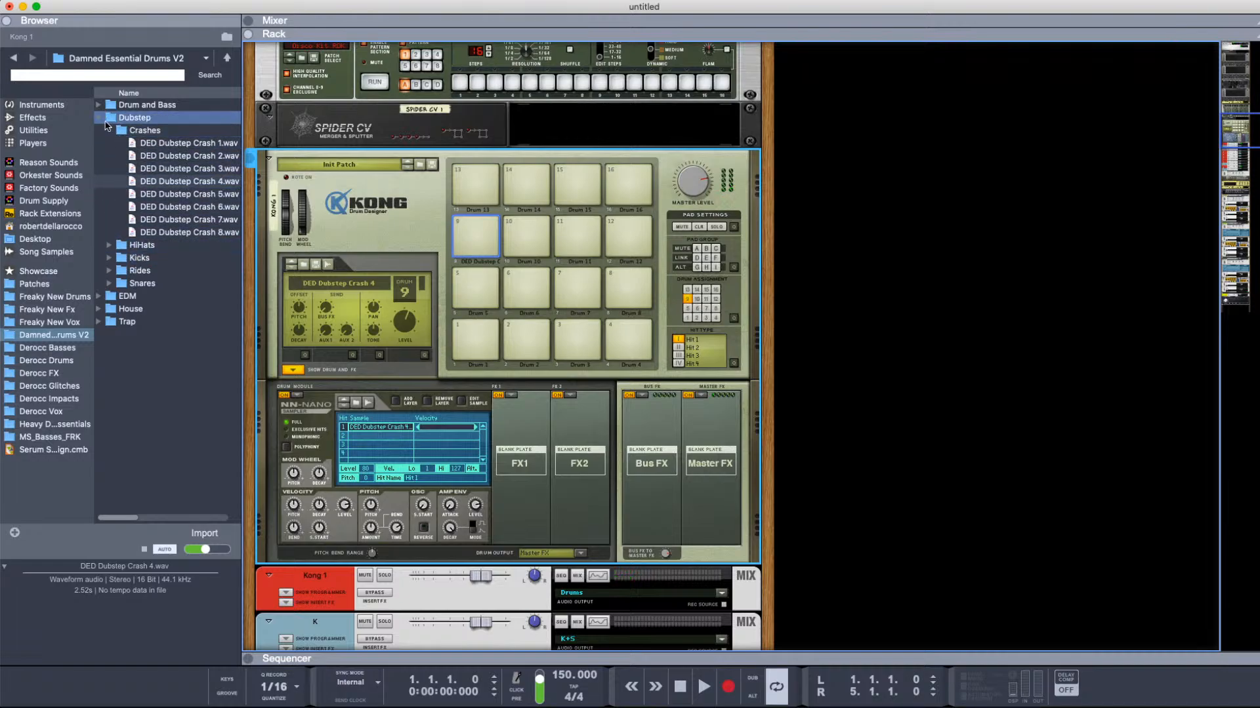
# Step: Audition the Dubstep hi-hats and load DED Dubstep HiHat 5.wav onto Kong 1's pad 5
pyautogui.click(108, 245)
pyautogui.click(180, 285)
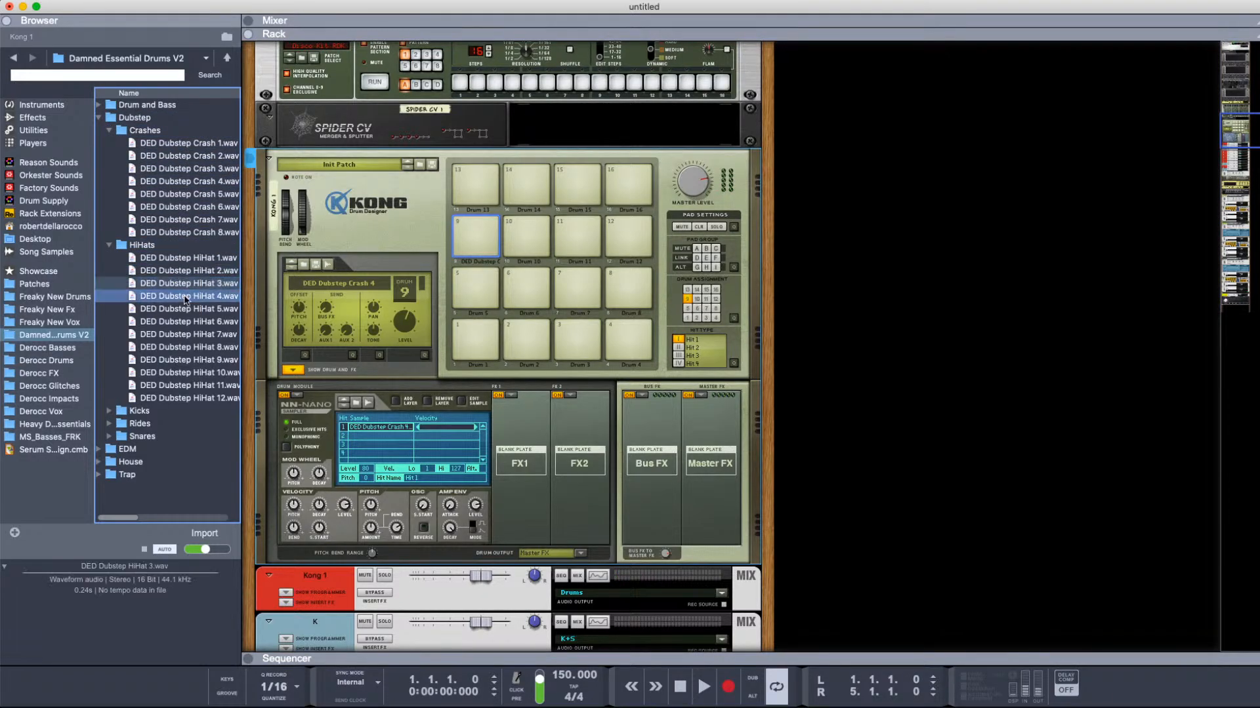
pyautogui.click(185, 298)
pyautogui.click(190, 308)
pyautogui.moveTo(192, 303); pyautogui.dragTo(477, 287)
# Step: Load DED Dubstep Snare 5.wav from the Dubstep snares onto Kong 1's pad 2
pyautogui.click(109, 130)
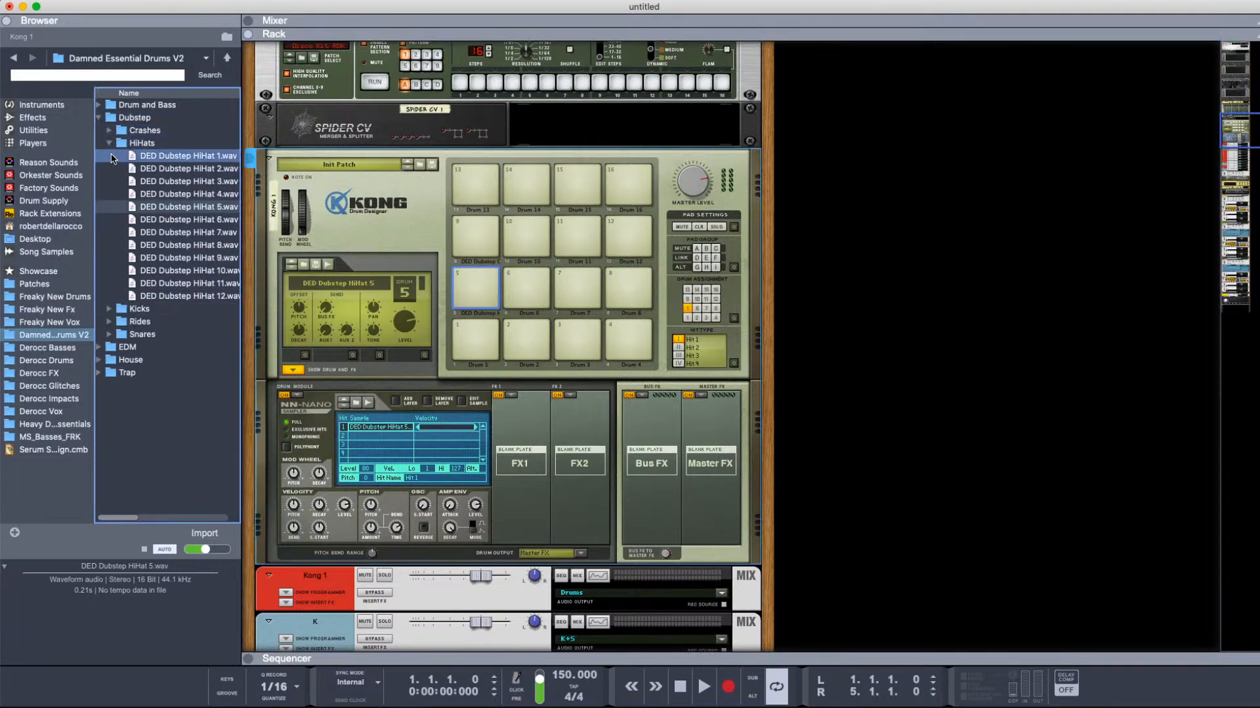
pyautogui.click(109, 143)
pyautogui.click(109, 181)
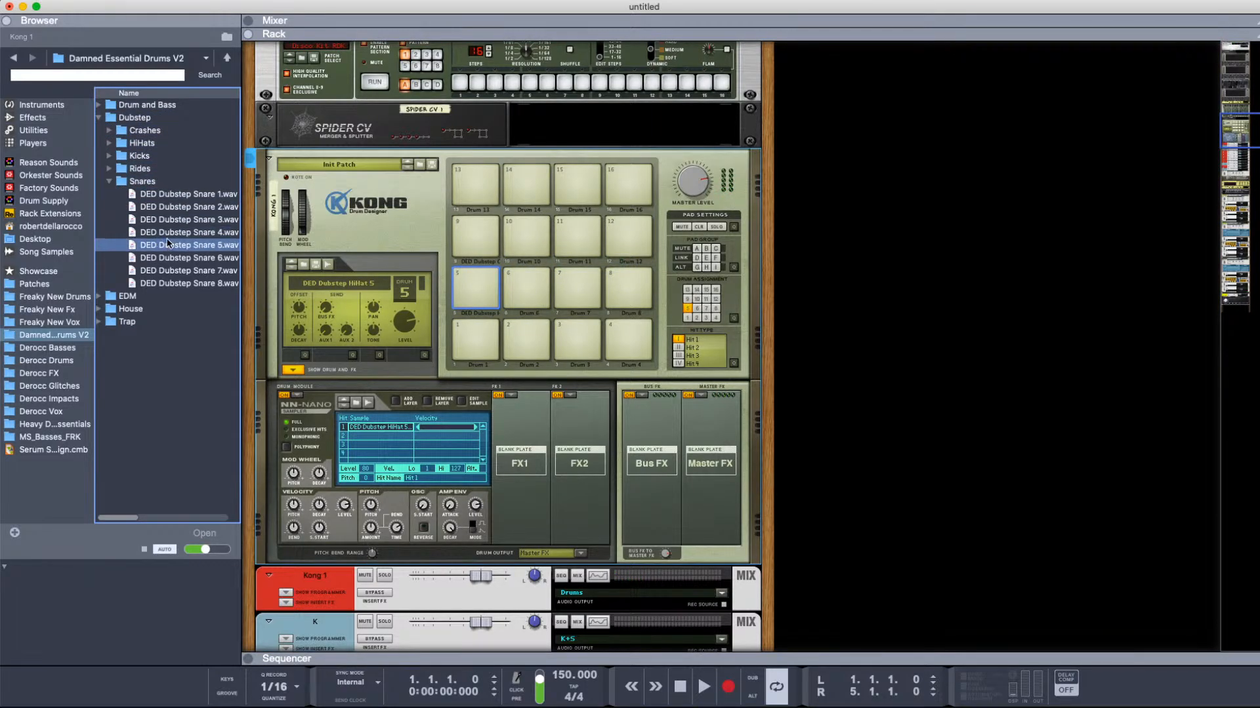
pyautogui.click(182, 245)
pyautogui.moveTo(183, 245); pyautogui.dragTo(512, 324)
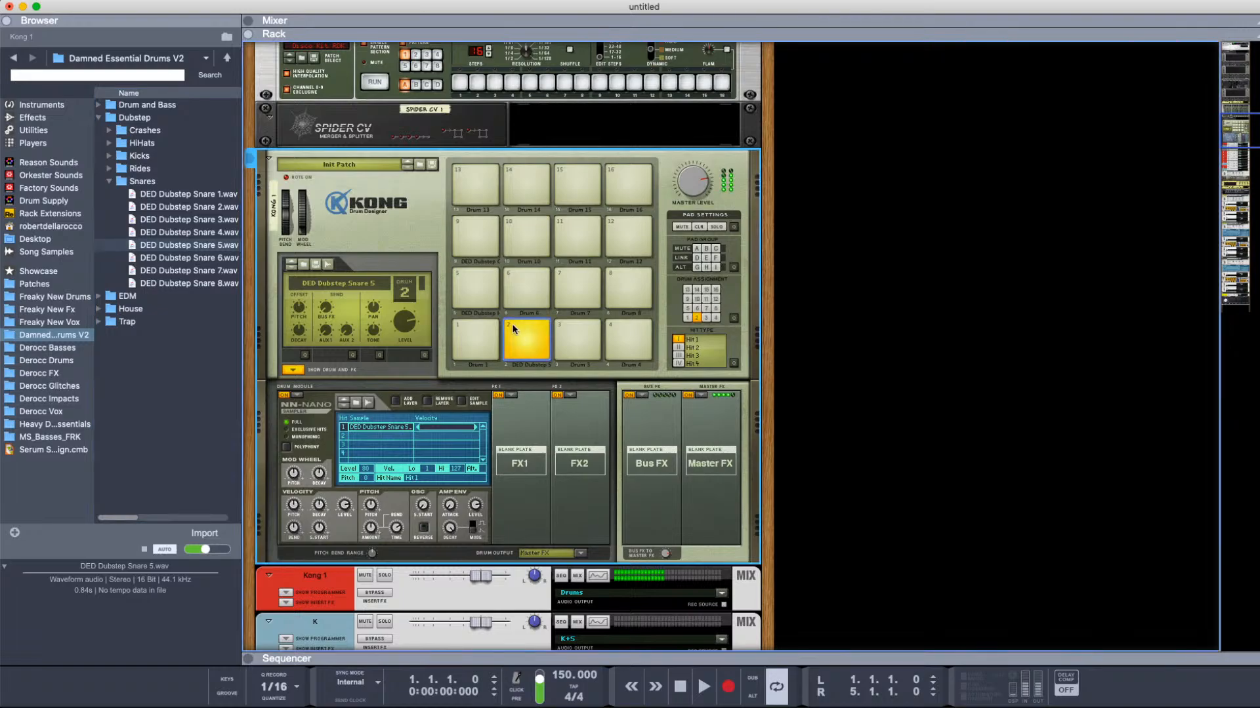
# Step: Audition several Derocc Kicks samples and load Derocc_Kick_11.wav onto Kong 1's pad 1
pyautogui.click(59, 361)
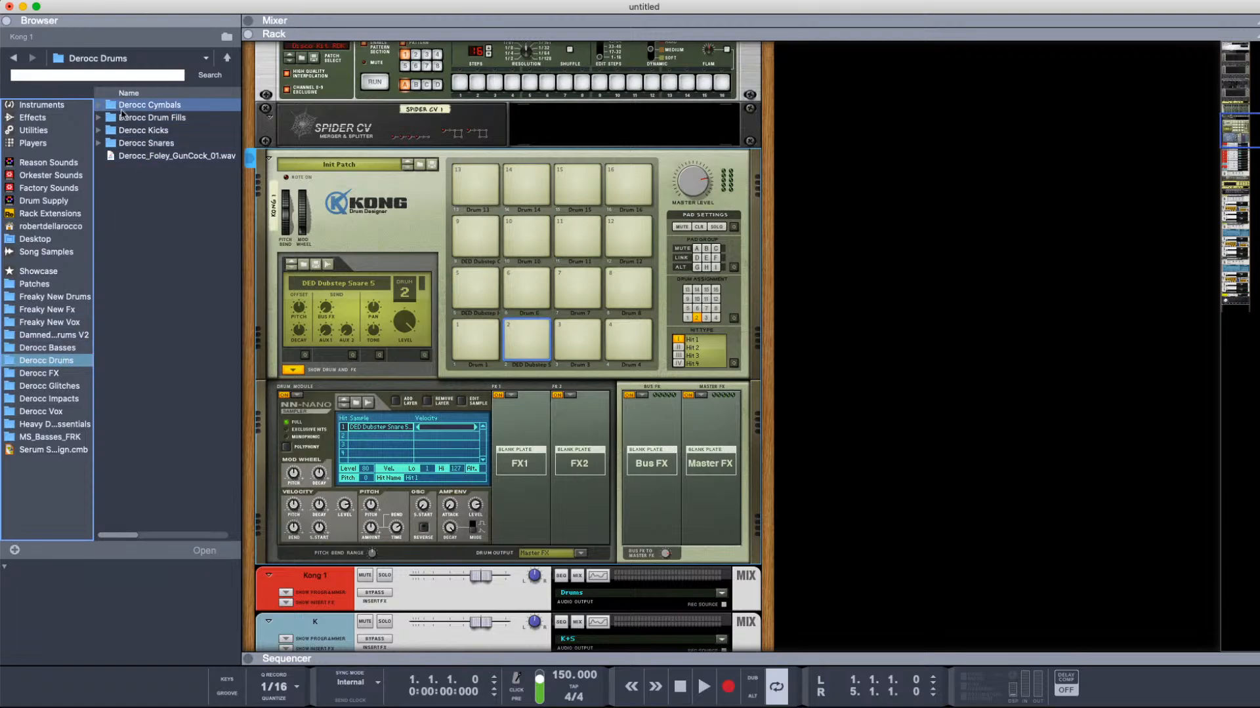
pyautogui.click(102, 133)
pyautogui.click(180, 232)
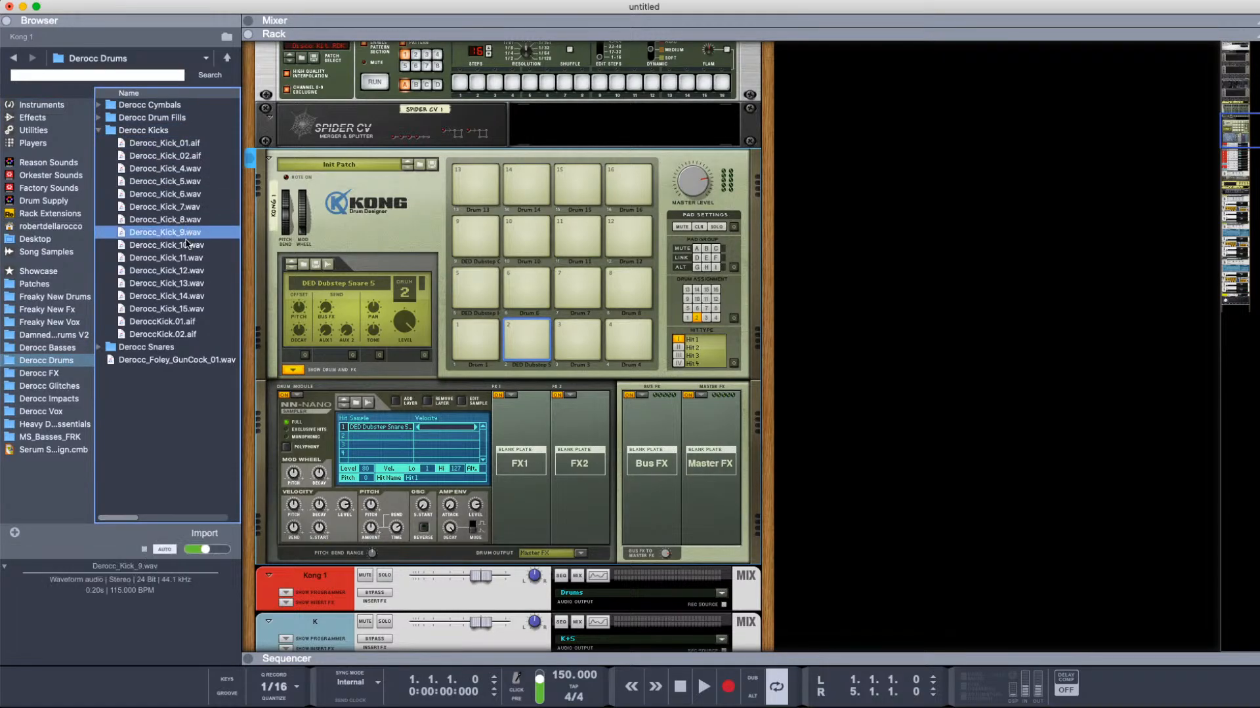
pyautogui.click(174, 296)
pyautogui.click(175, 271)
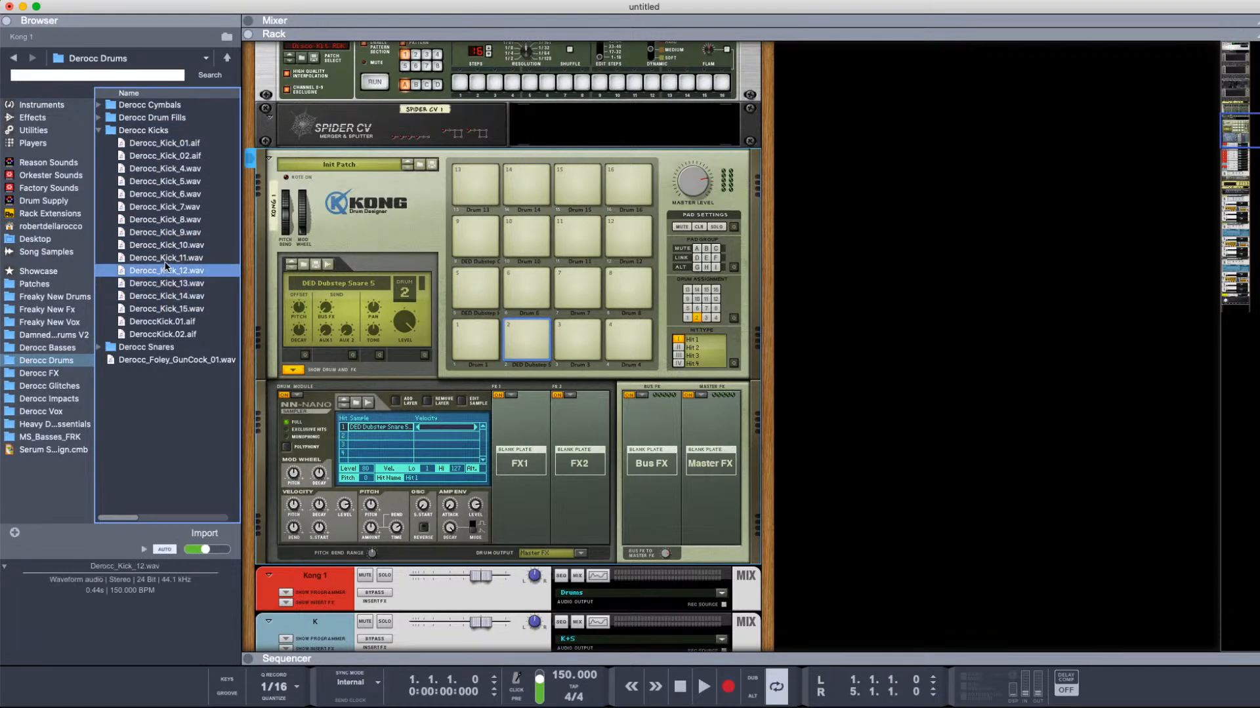
pyautogui.click(175, 258)
pyautogui.click(174, 246)
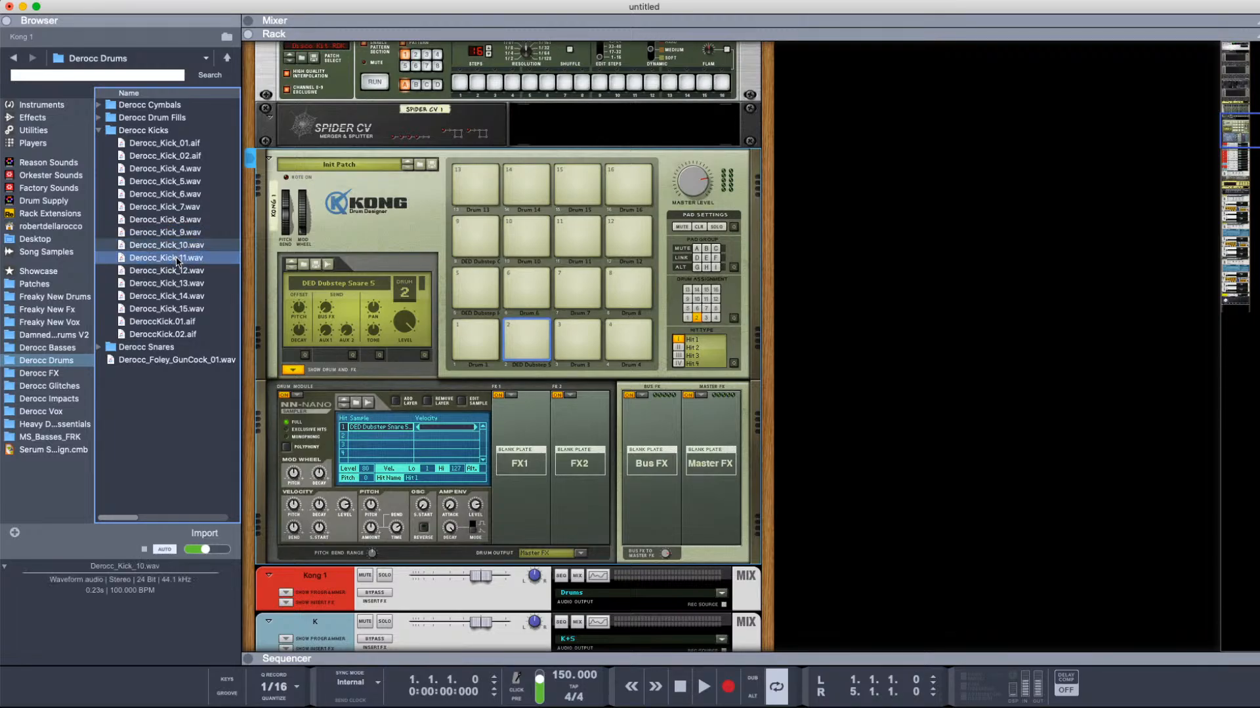
pyautogui.moveTo(176, 262); pyautogui.dragTo(474, 339)
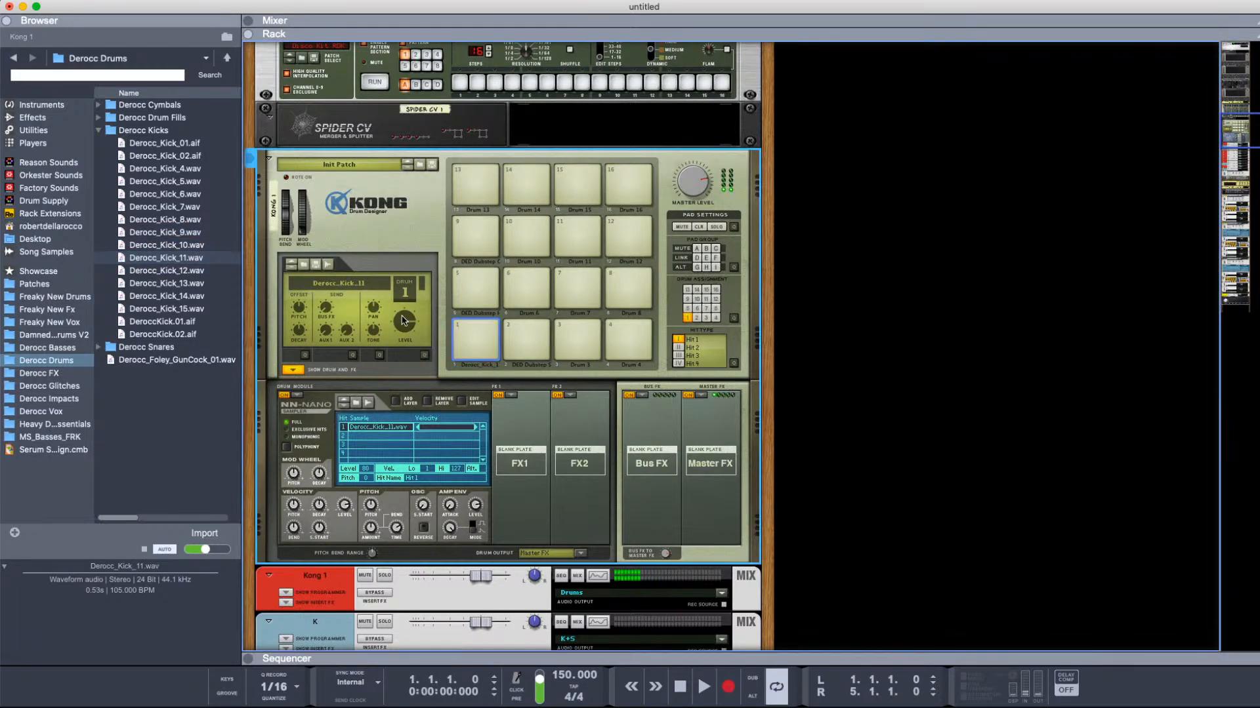
# Step: Audition Kong 1's kick, snare, hi-hat and crash pads
pyautogui.click(485, 325)
pyautogui.click(525, 334)
pyautogui.click(472, 287)
pyautogui.click(565, 287)
pyautogui.click(482, 246)
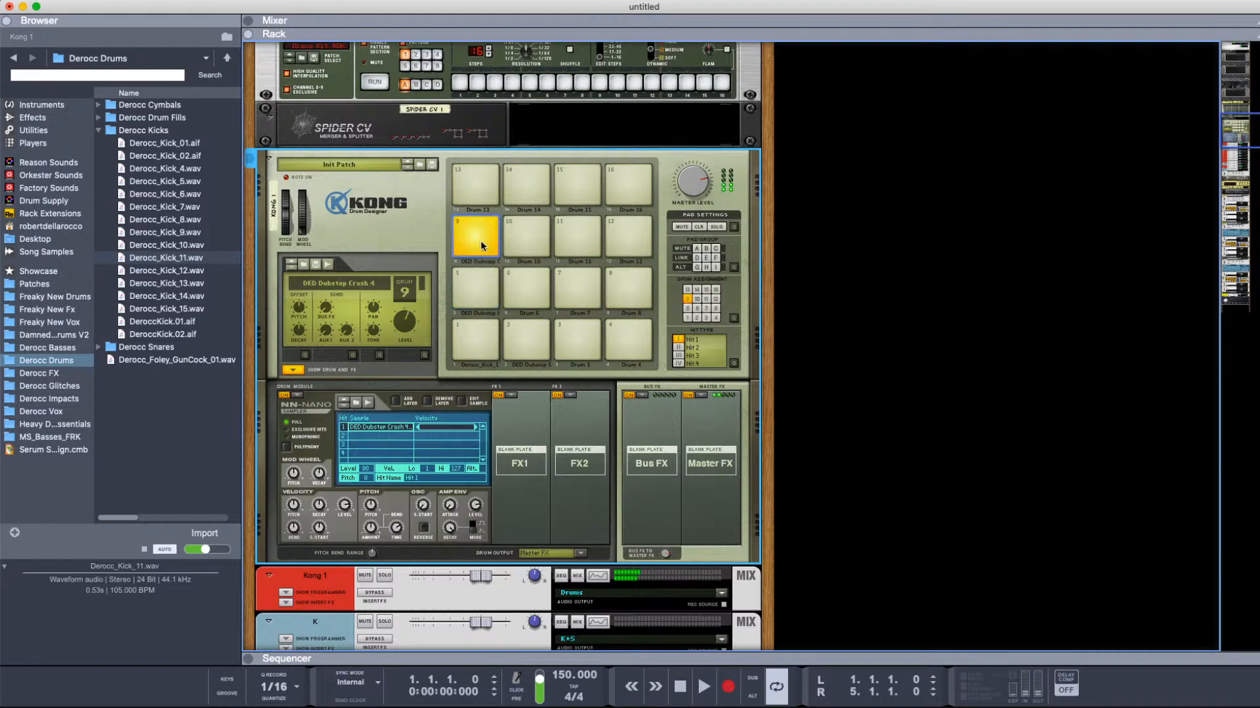
pyautogui.click(473, 288)
# Step: Show the sequencer, draw a two-bar clip from bar 1 on Kong 1's lowest note lane and open it for editing
pyautogui.press('F8')
pyautogui.hotkey('F5', 'F7')
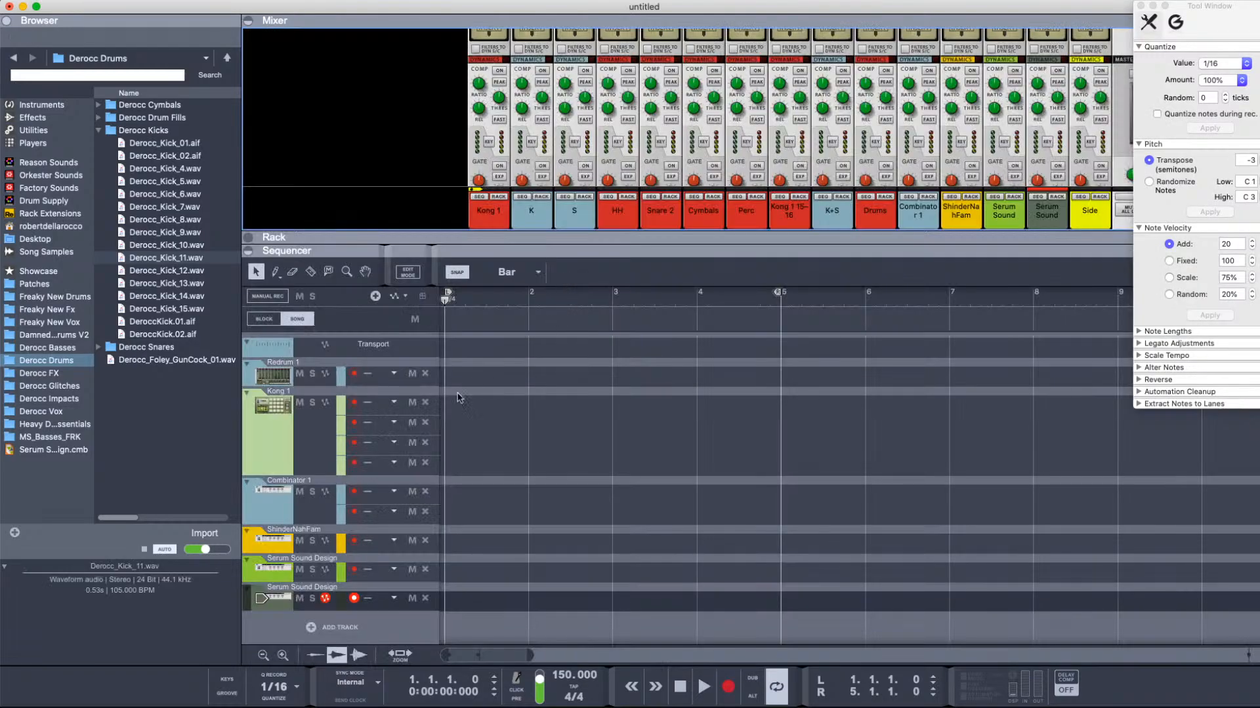
pyautogui.moveTo(484, 453); pyautogui.dragTo(564, 465)
pyautogui.doubleClick(564, 464)
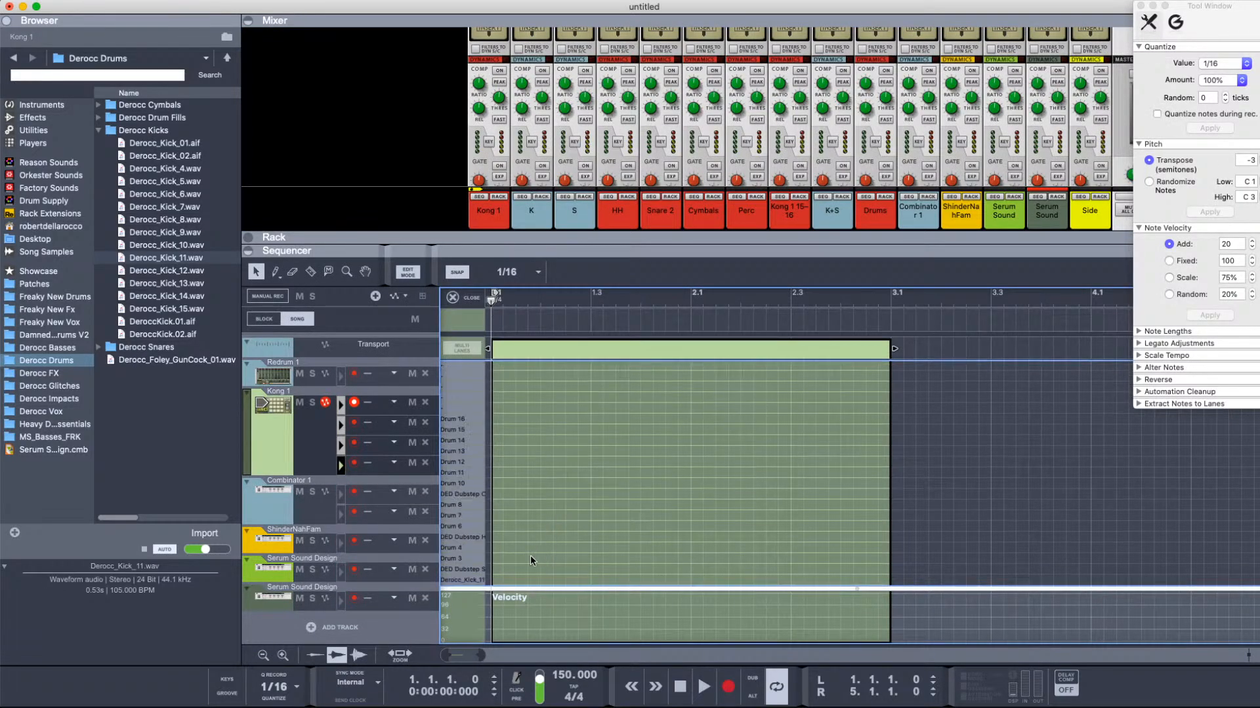
# Step: Draw kick notes on beat 1 and snare notes on beat 3 of both bars in the Kong clip
pyautogui.click(497, 580)
pyautogui.click(596, 570)
pyautogui.click(696, 580)
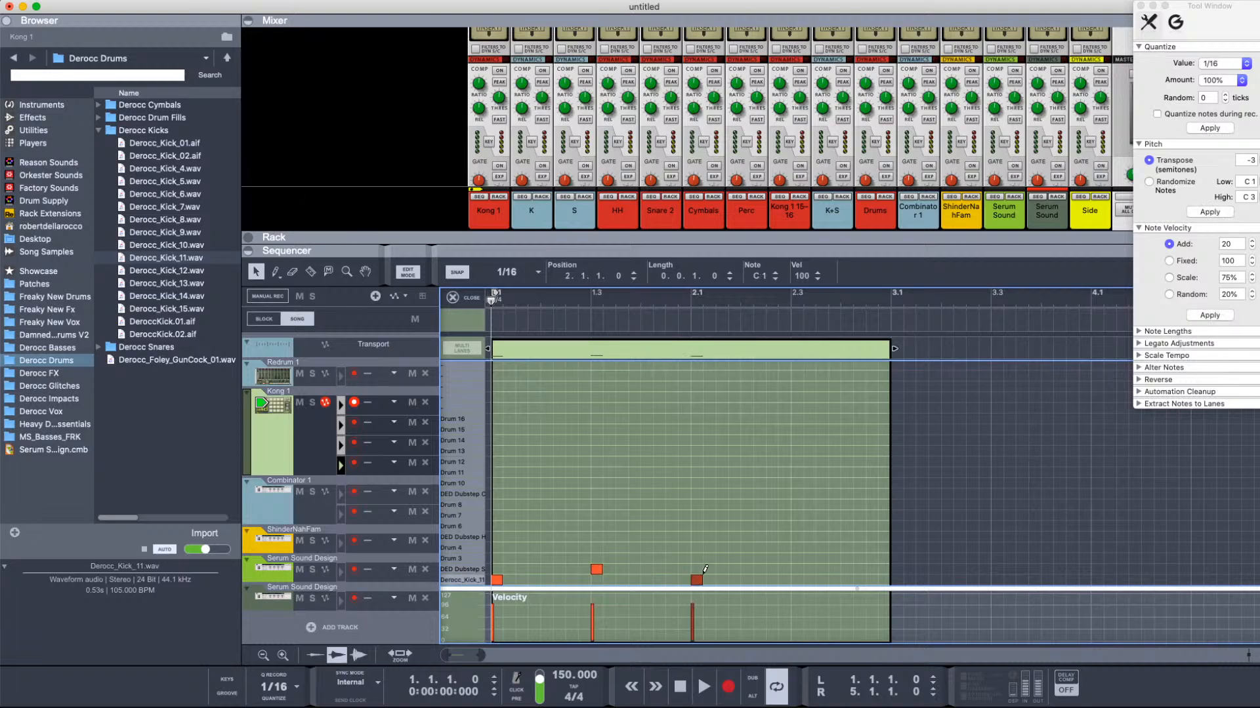
pyautogui.click(796, 569)
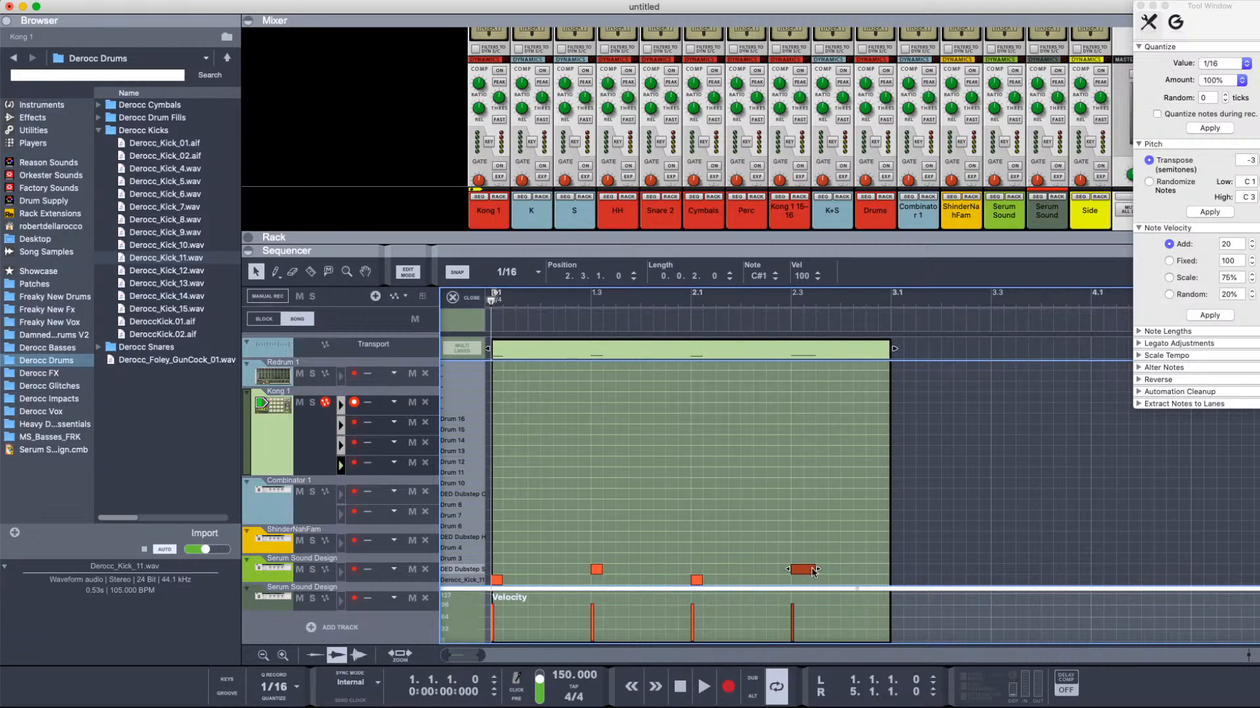
# Step: Close the clip editor and repeat the two-bar kick and snare clip on Kong 1 so it fills bars 1 to 4
pyautogui.press('Escape')
pyautogui.press('super+x')
pyautogui.press('super+v')
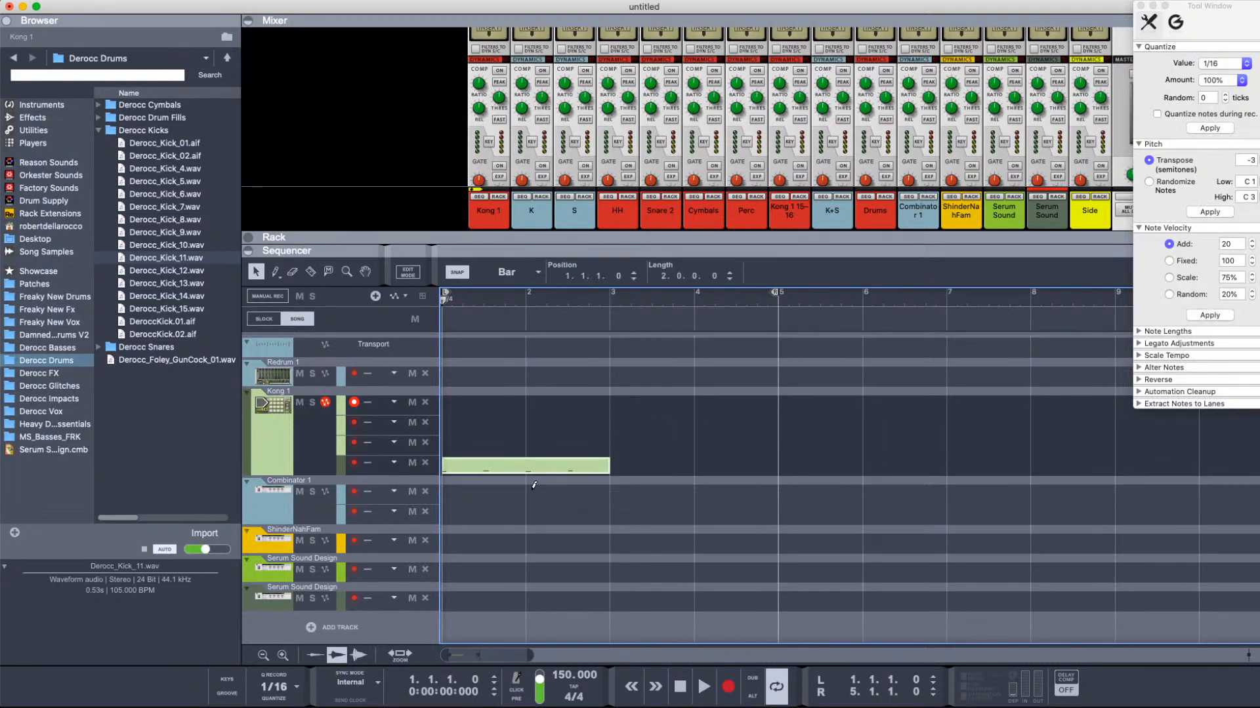
pyautogui.press('super+v')
pyautogui.press('l')
# Step: Open a one-bar clip at bar 1 on Kong 1's next lane and draw hi-hat notes on beats 1 and 2
pyautogui.doubleClick(486, 462)
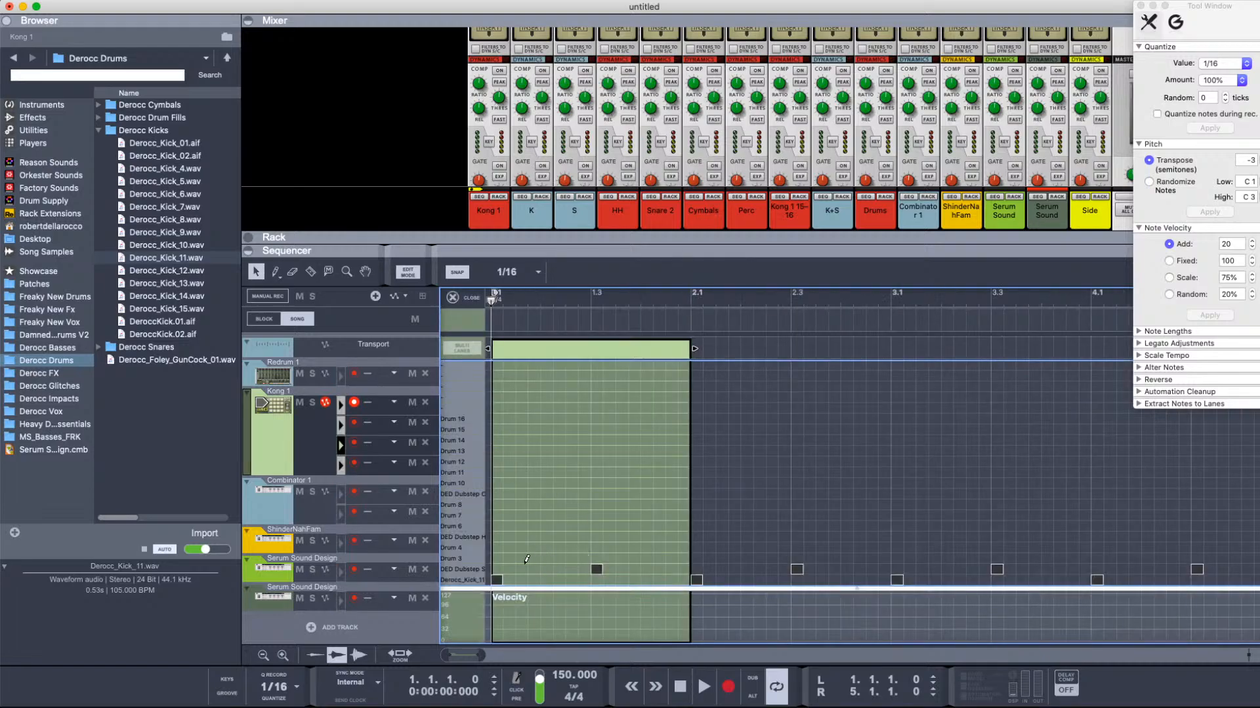
pyautogui.click(496, 537)
pyautogui.click(547, 537)
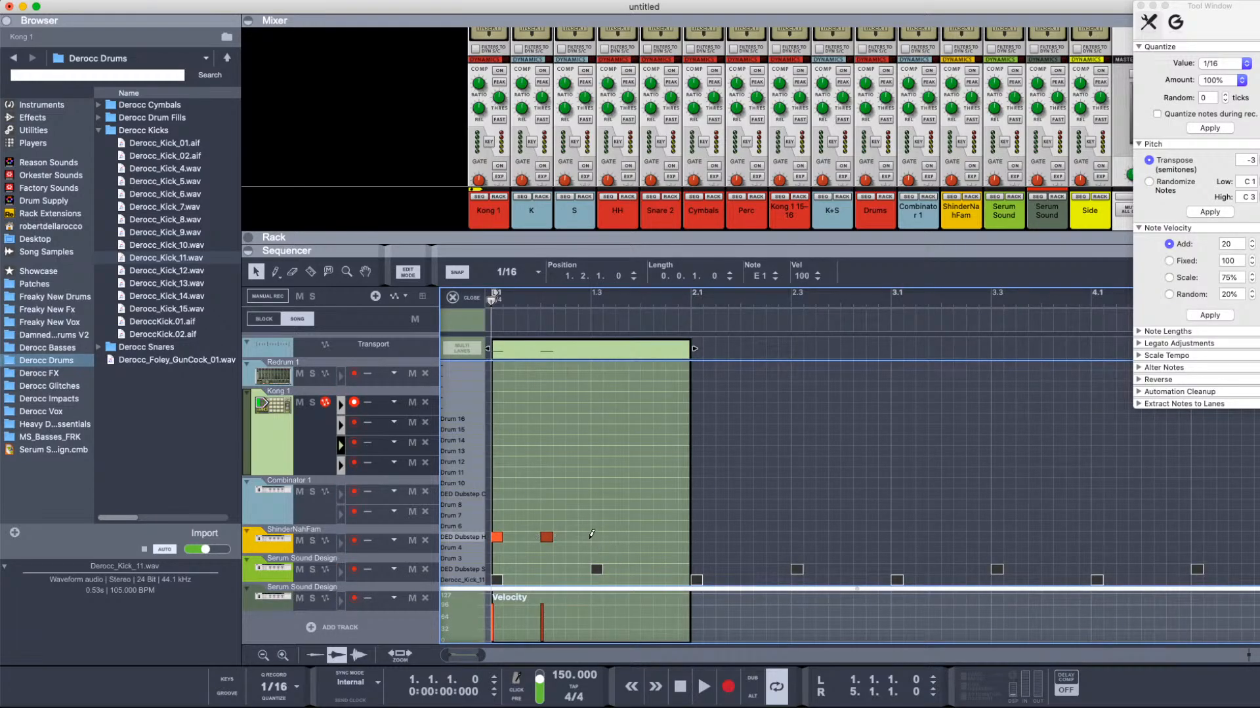
pyautogui.click(591, 537)
pyautogui.click(579, 632)
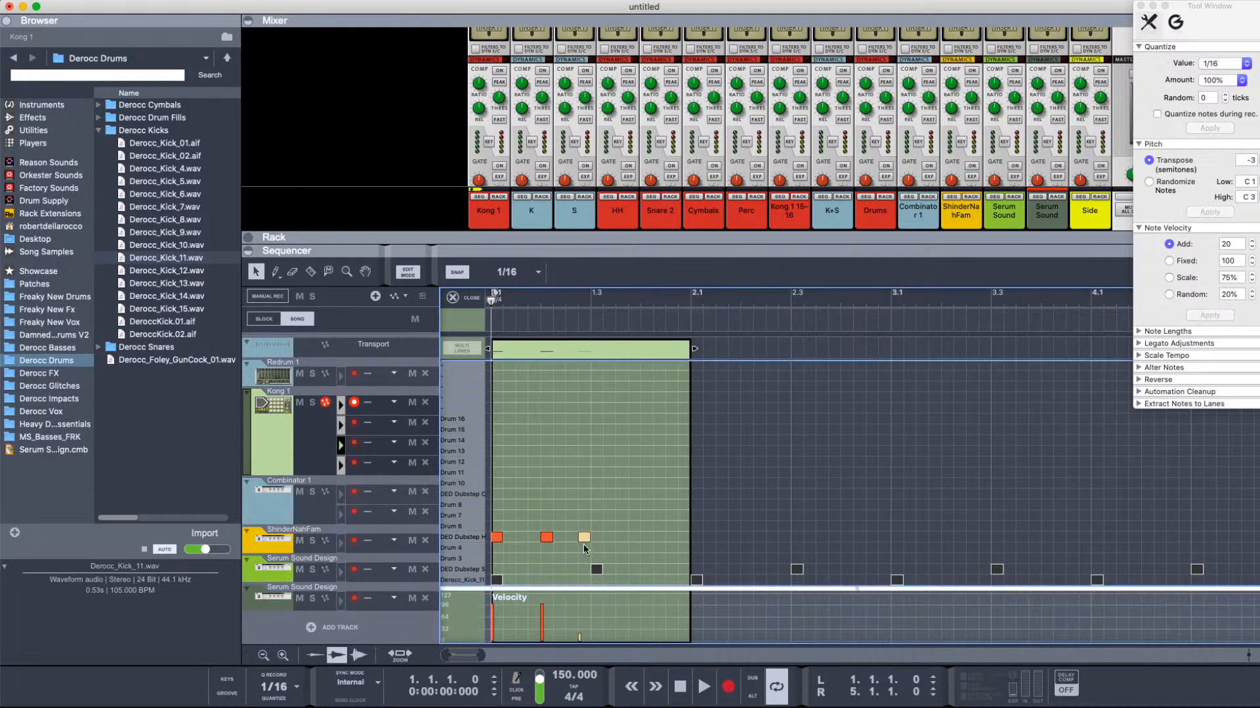
pyautogui.press('Delete')
# Step: Set the snap to 1/8T, add a triplet hi-hat note just before beat 3, and copy the hi-hat pattern to the bar's second half
pyautogui.click(515, 271)
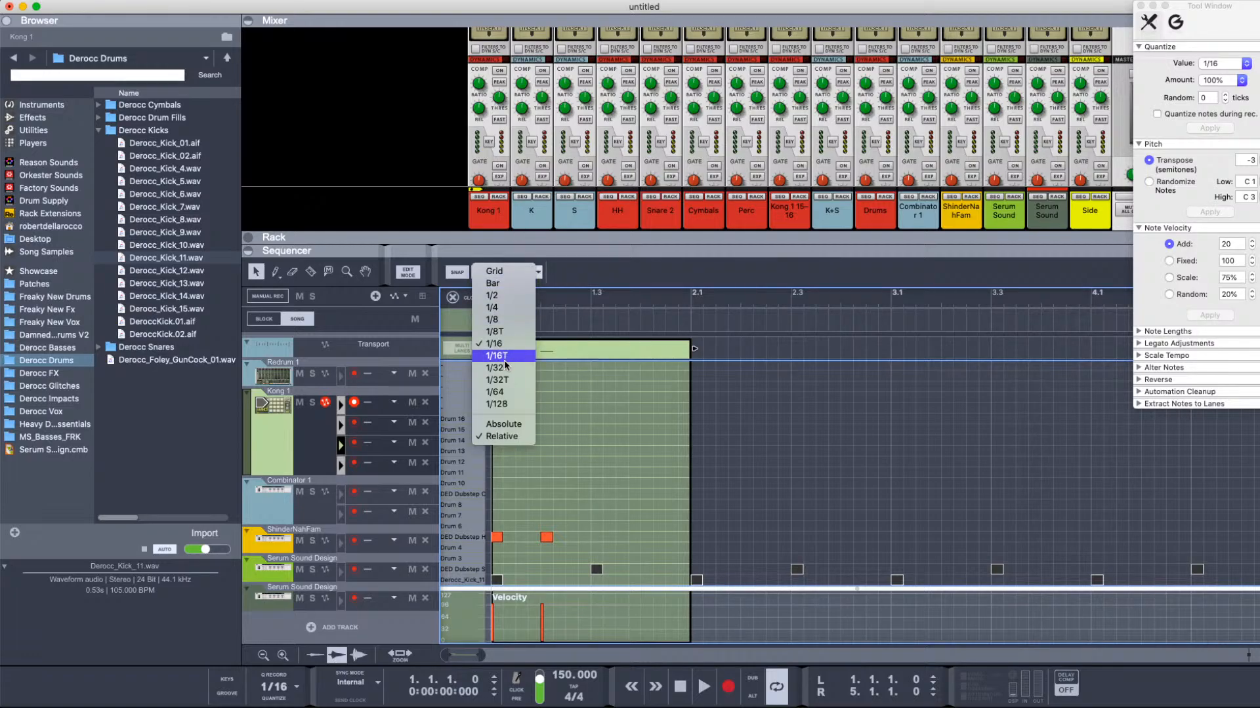
pyautogui.click(504, 319)
pyautogui.click(515, 272)
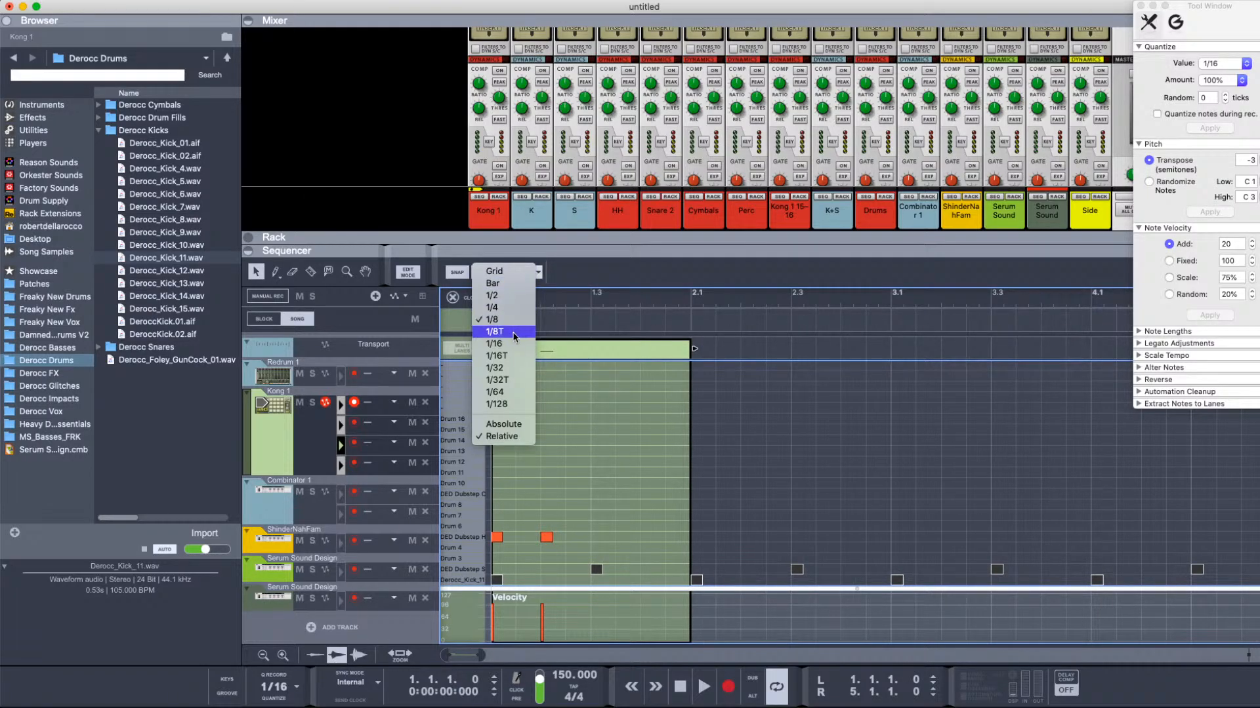
pyautogui.click(504, 334)
pyautogui.keyDown('alt'); pyautogui.click(581, 537); pyautogui.keyUp('alt')
pyautogui.moveTo(615, 520)
pyautogui.mouseDown()
pyautogui.moveTo(483, 543)
pyautogui.moveTo(625, 536)
pyautogui.moveTo(601, 539)
pyautogui.mouseUp()
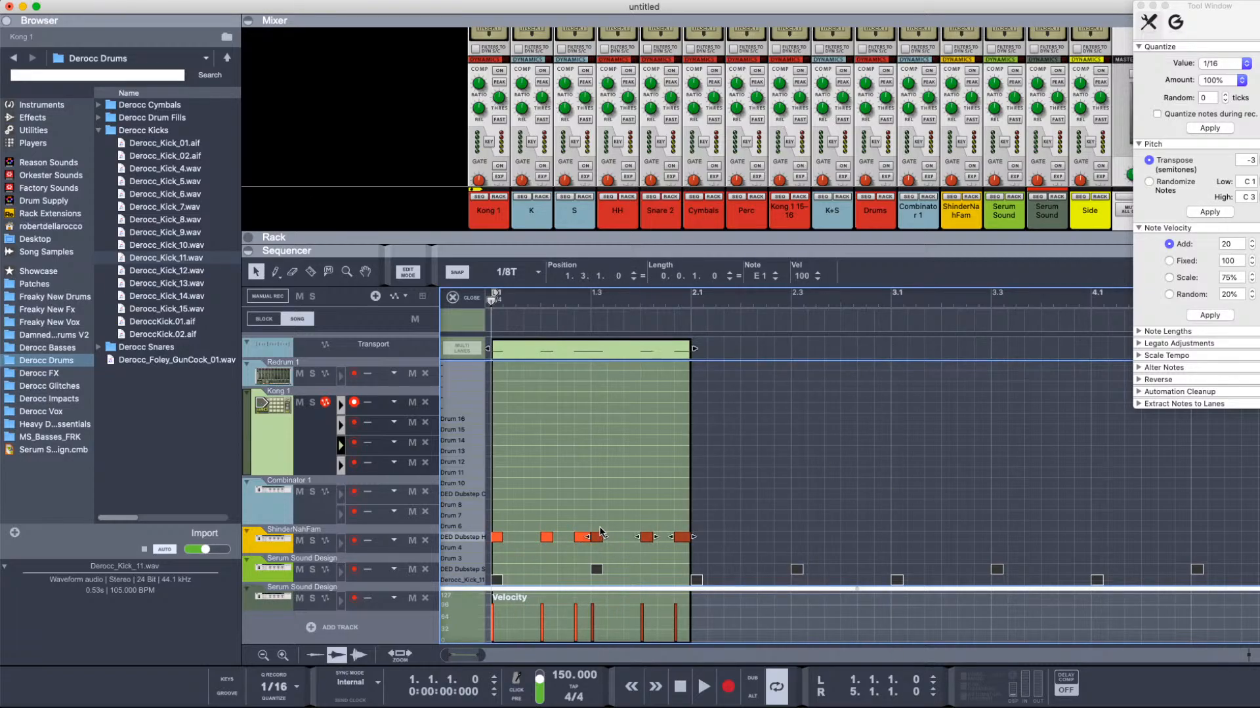
pyautogui.press('space')
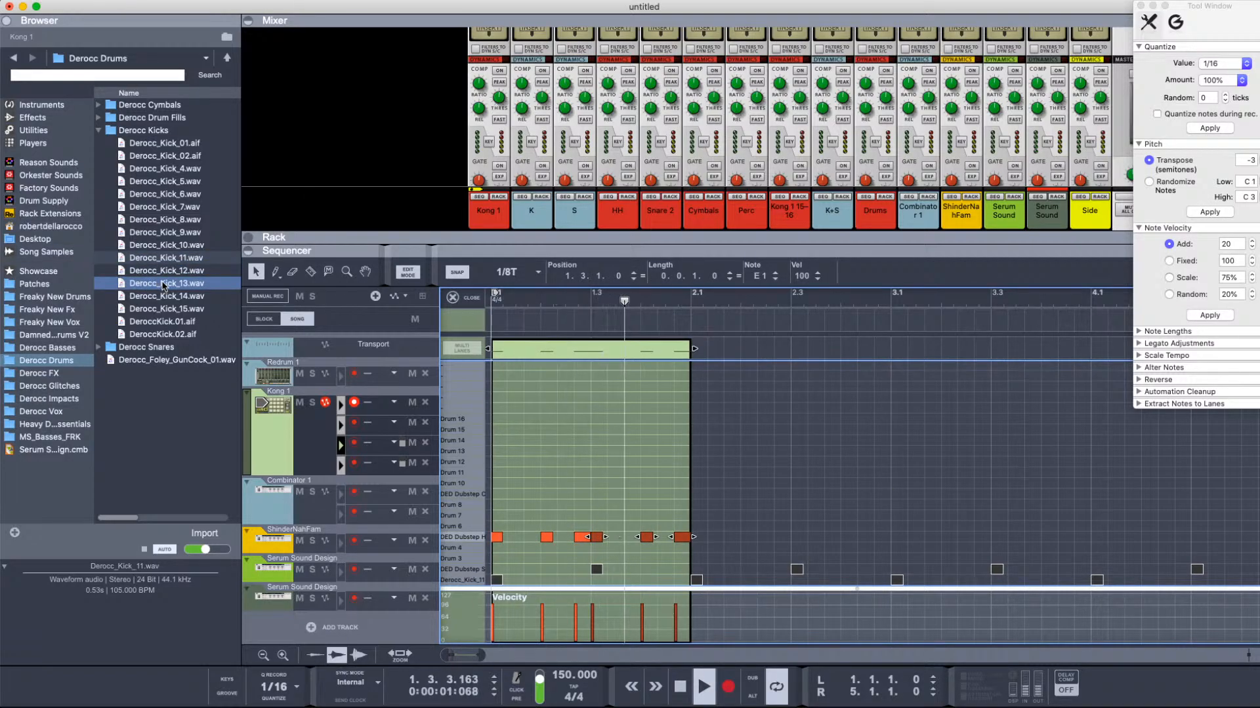
pyautogui.press('space')
# Step: Leave the clip editor and duplicate the one-bar hi-hat clip to fill bars 1 to 4
pyautogui.press('Escape')
pyautogui.press('super+d')
pyautogui.press('super+d')
pyautogui.press('super+d')
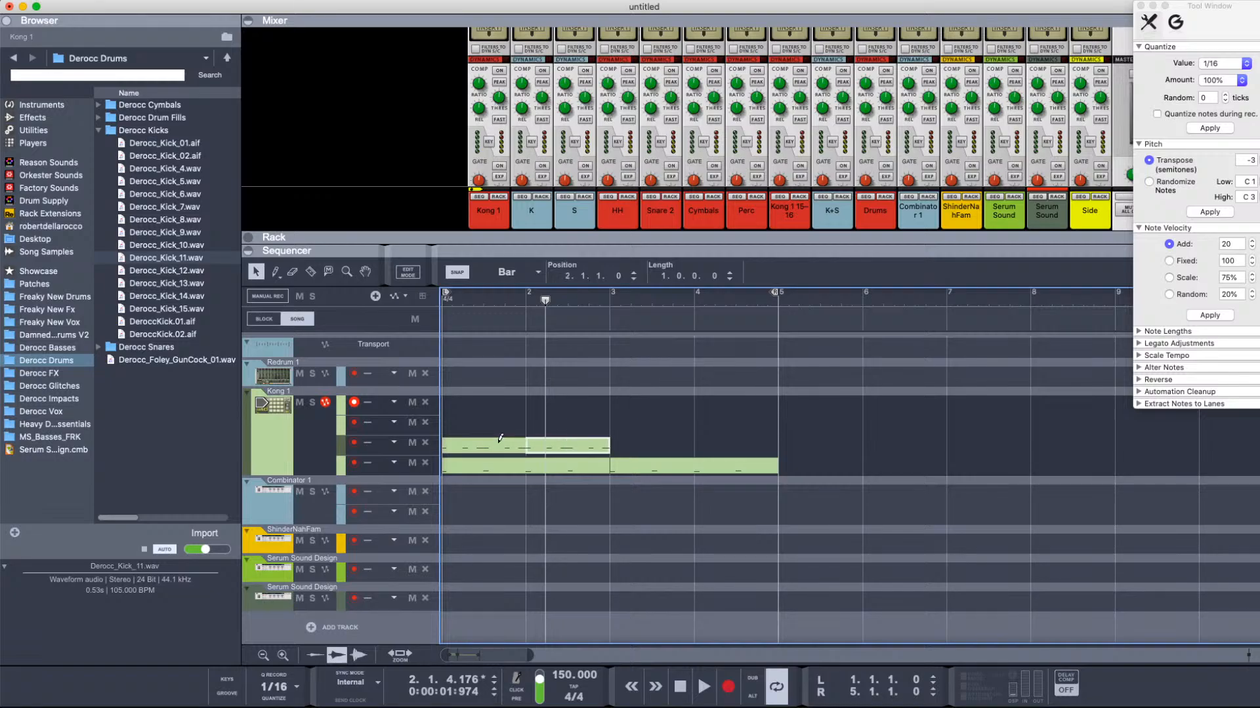
# Step: Add a one-bar clip with a crash note on bar 1's first beat on another Kong 1 lane and play the beat
pyautogui.doubleClick(467, 441)
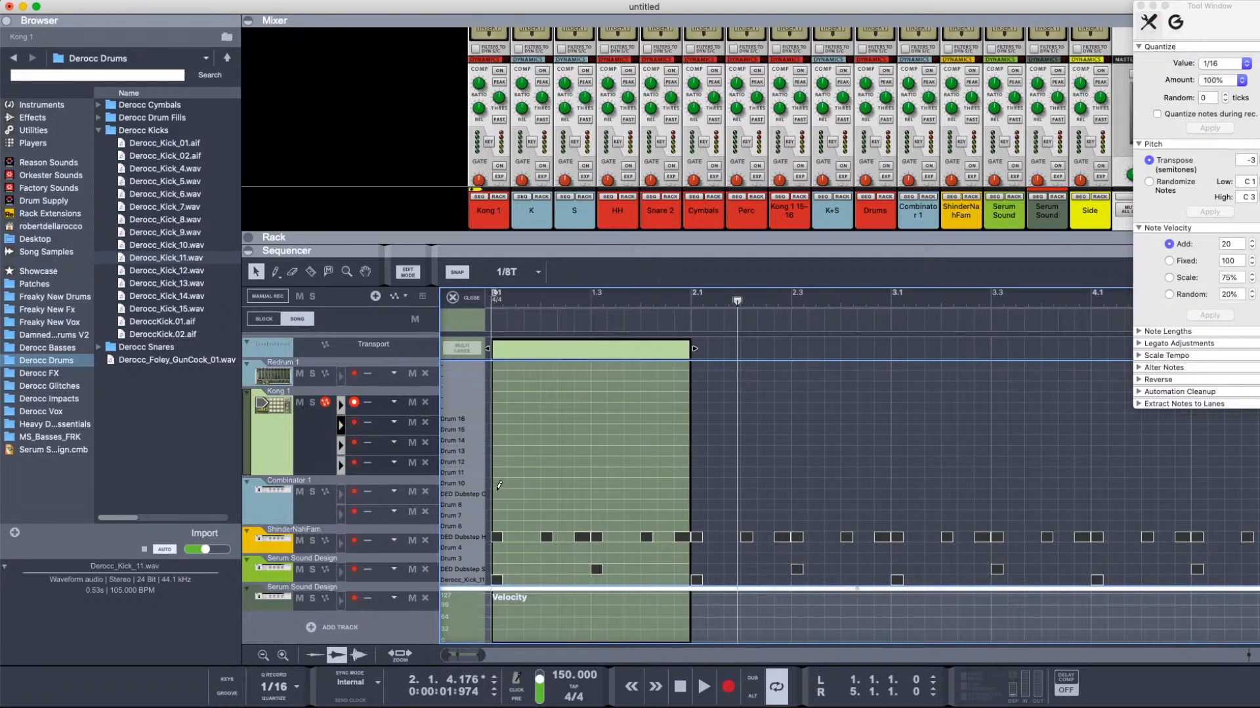
pyautogui.press('Escape')
pyautogui.press('space')
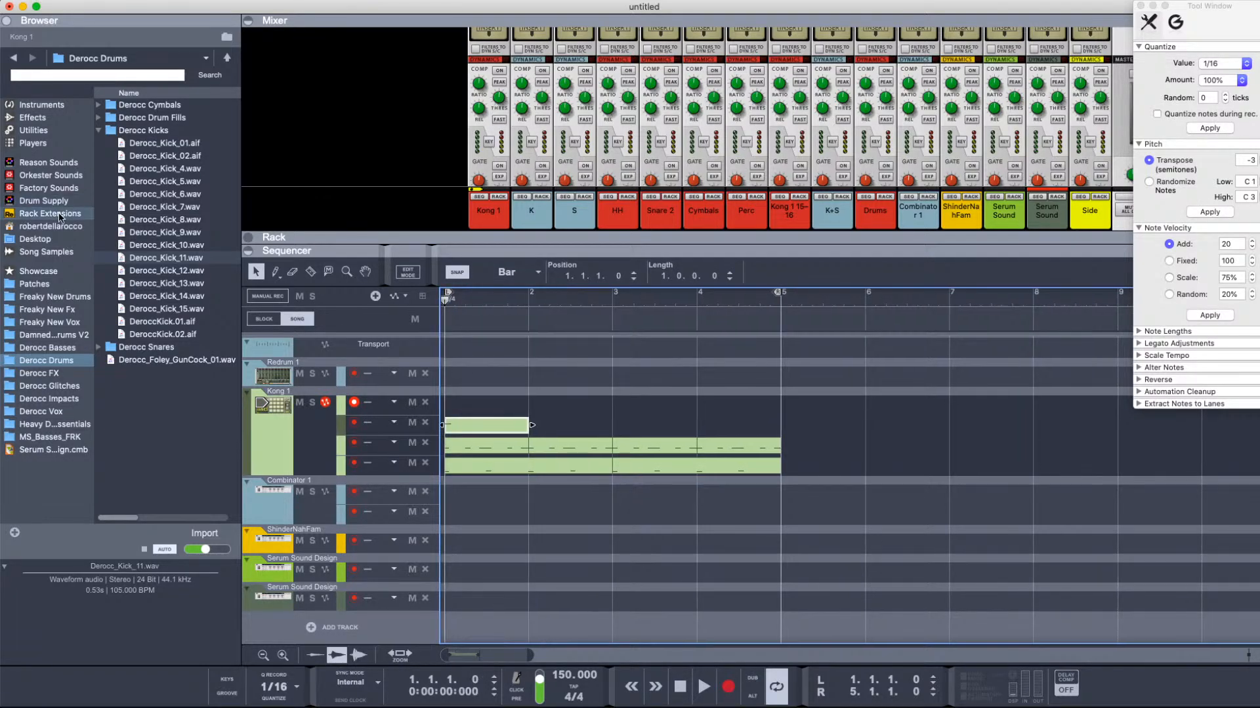
pyautogui.click(182, 244)
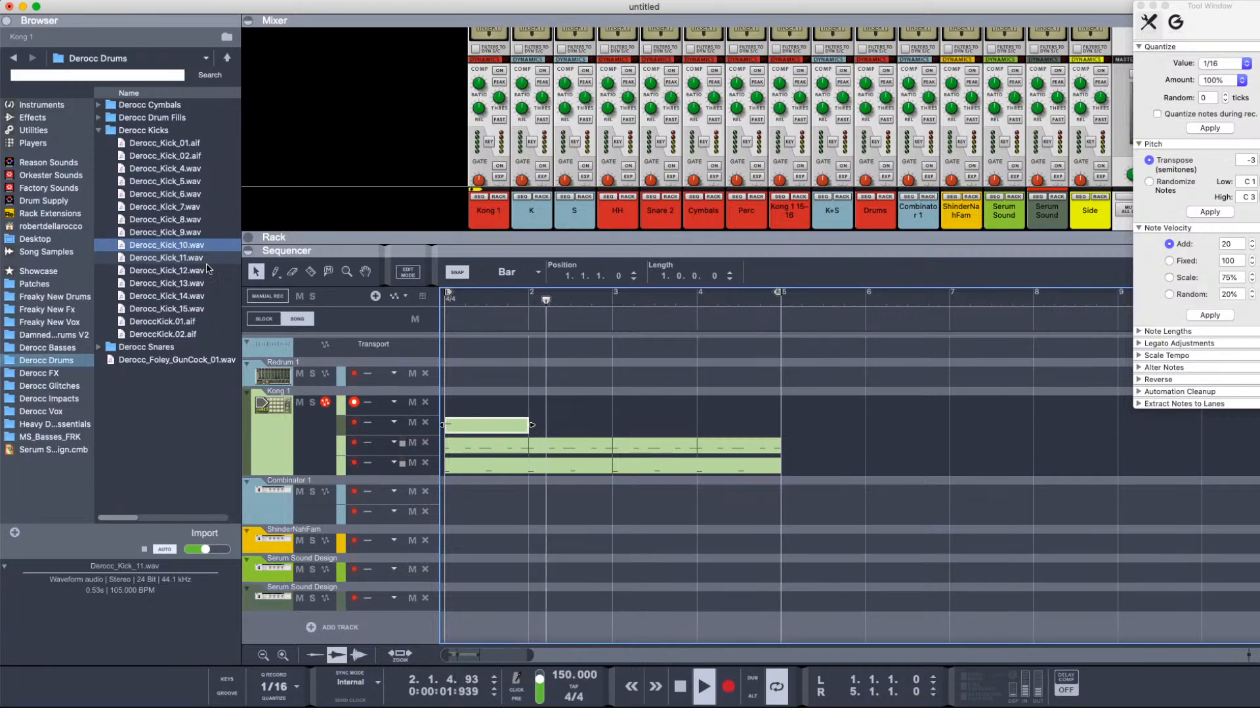
pyautogui.press('space')
# Step: Open the bar 2 hi-hat clip and add a triplet hi-hat note at 2.1.2.80 with velocity 6
pyautogui.click(554, 448)
pyautogui.doubleClick(554, 448)
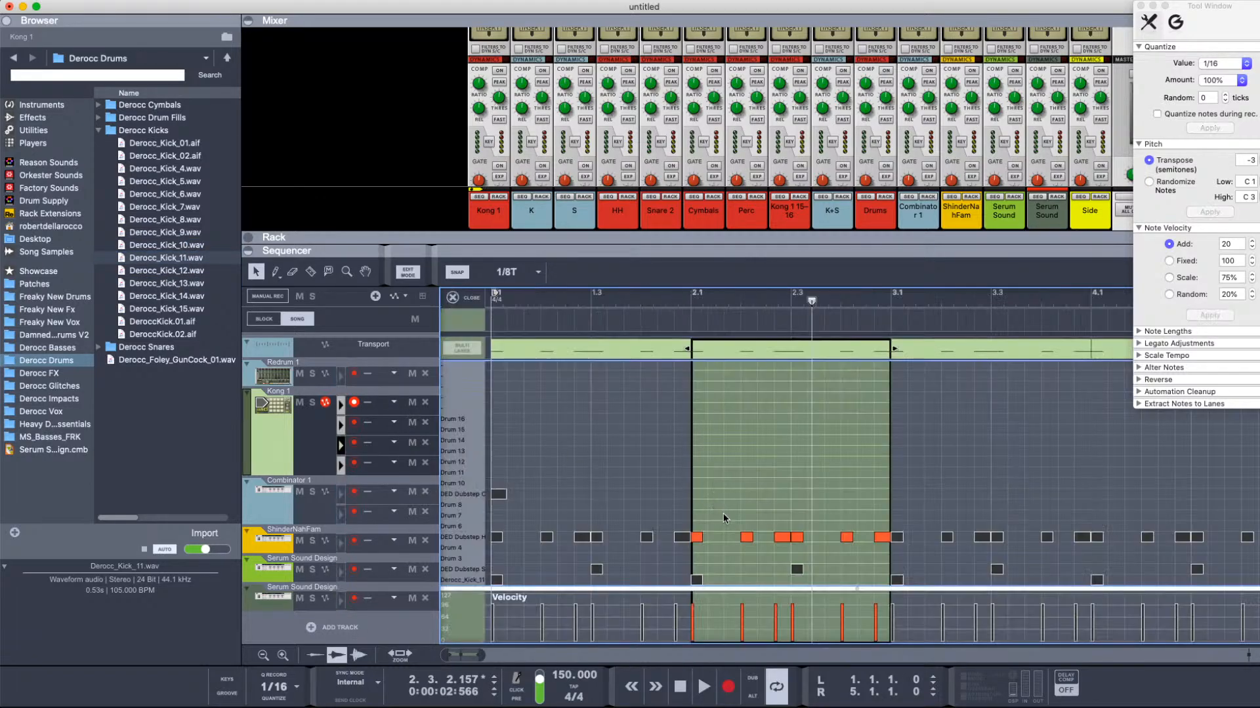
pyautogui.moveTo(717, 533); pyautogui.dragTo(716, 537)
pyautogui.click(710, 622)
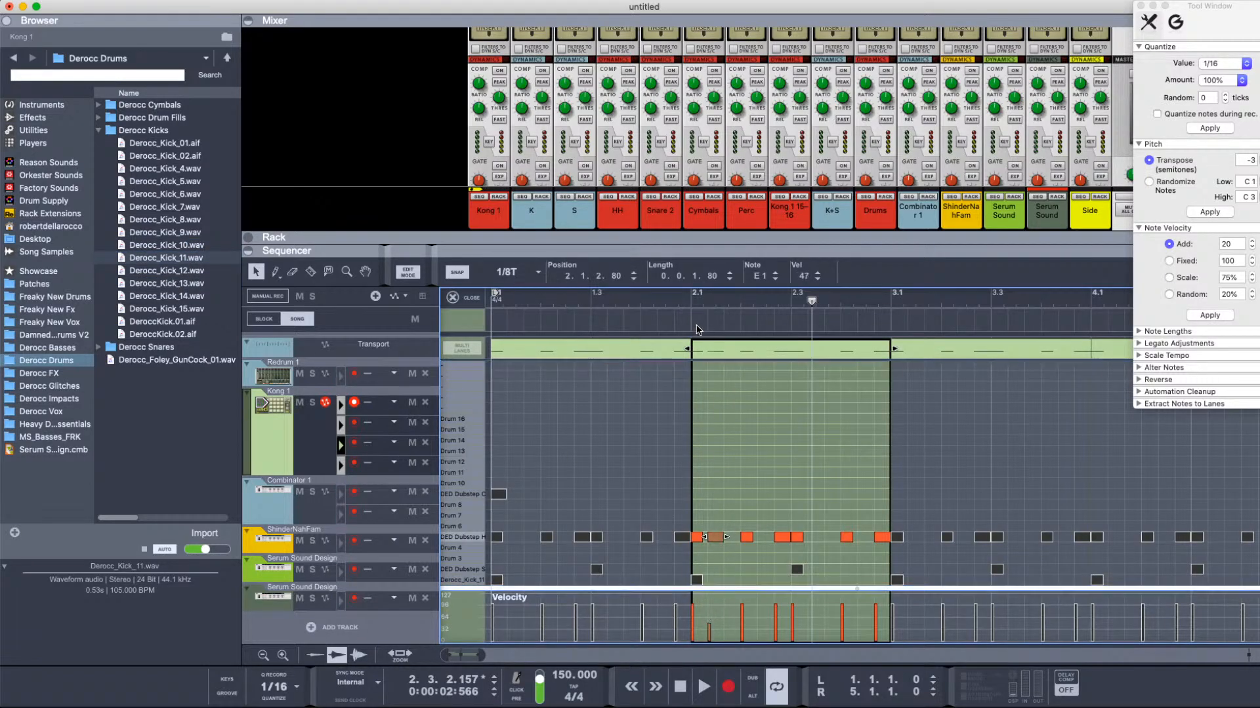
pyautogui.click(710, 635)
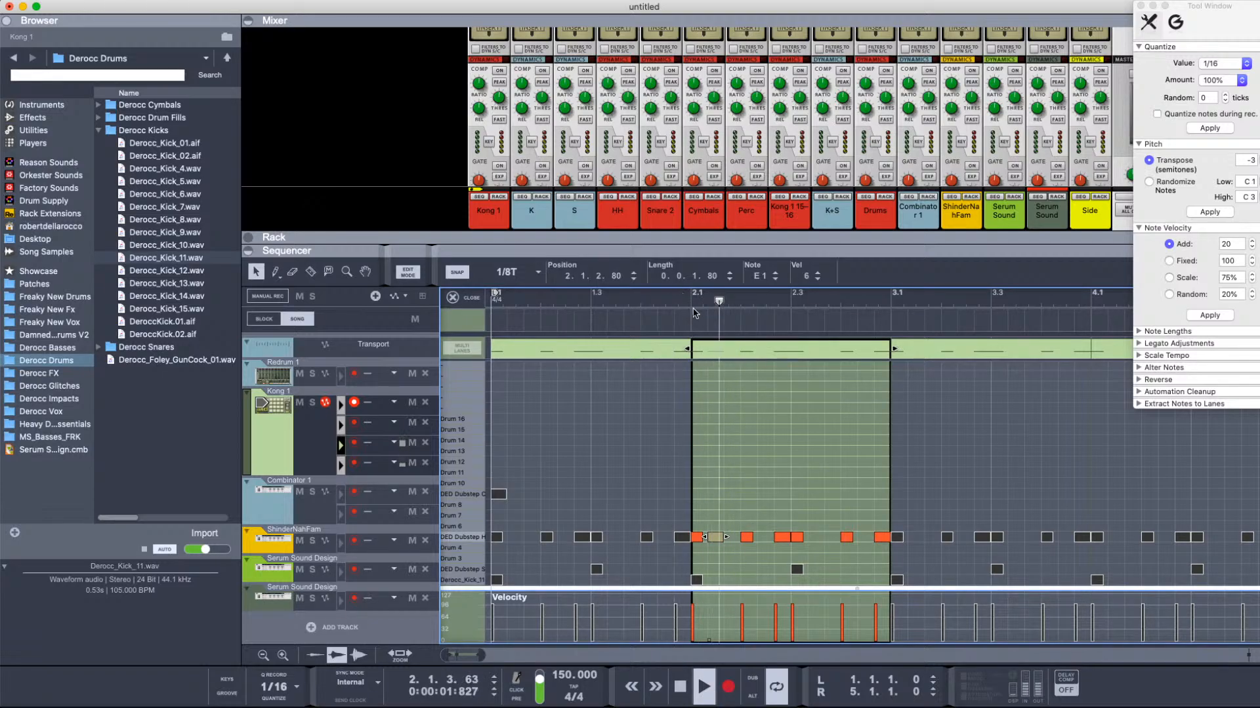
# Step: Add a second ghost hi-hat note at 2.1.3.160 with velocity 7 and play bar 2
pyautogui.keyDown('alt'); pyautogui.click(731, 546); pyautogui.keyUp('alt')
pyautogui.click(725, 637)
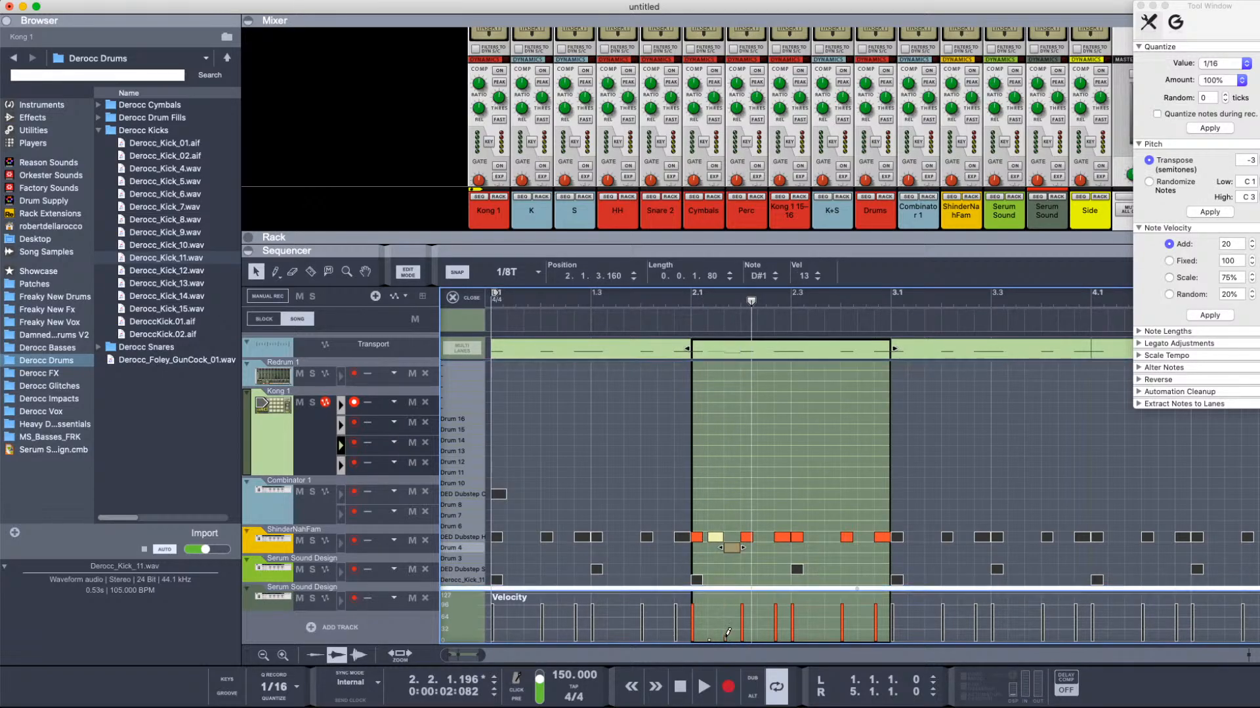
pyautogui.press('space')
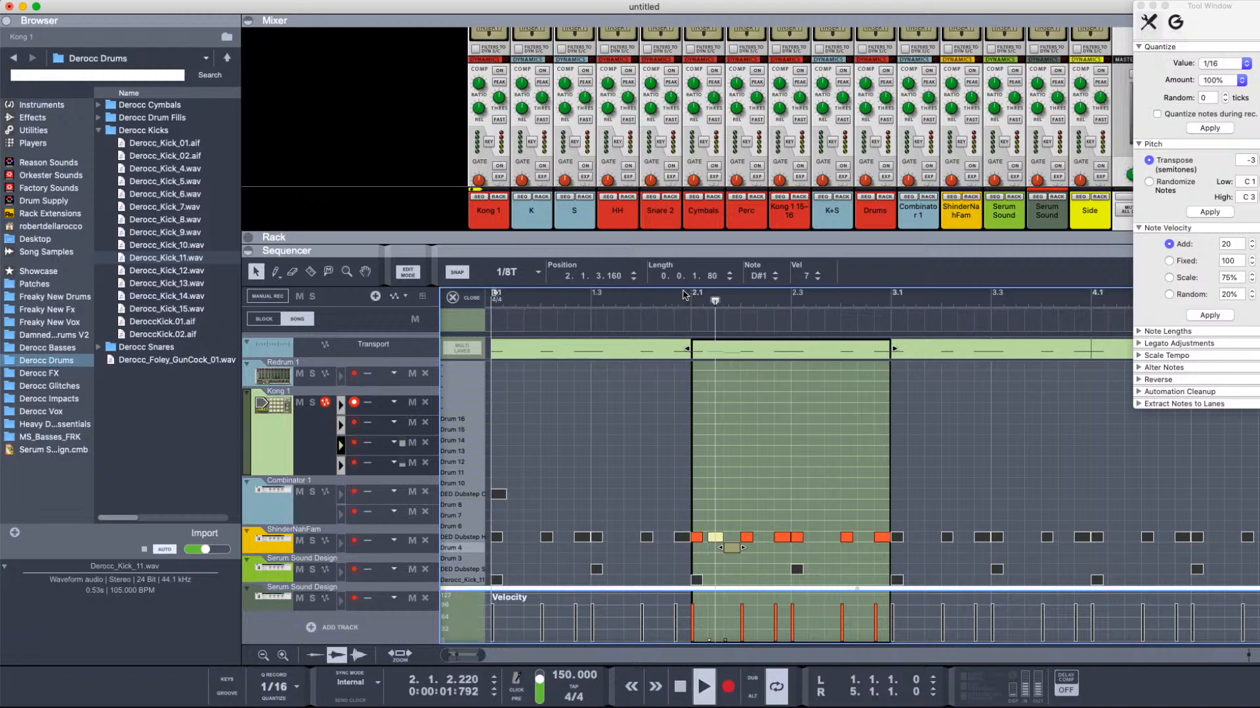
pyautogui.moveTo(734, 541); pyautogui.dragTo(734, 532)
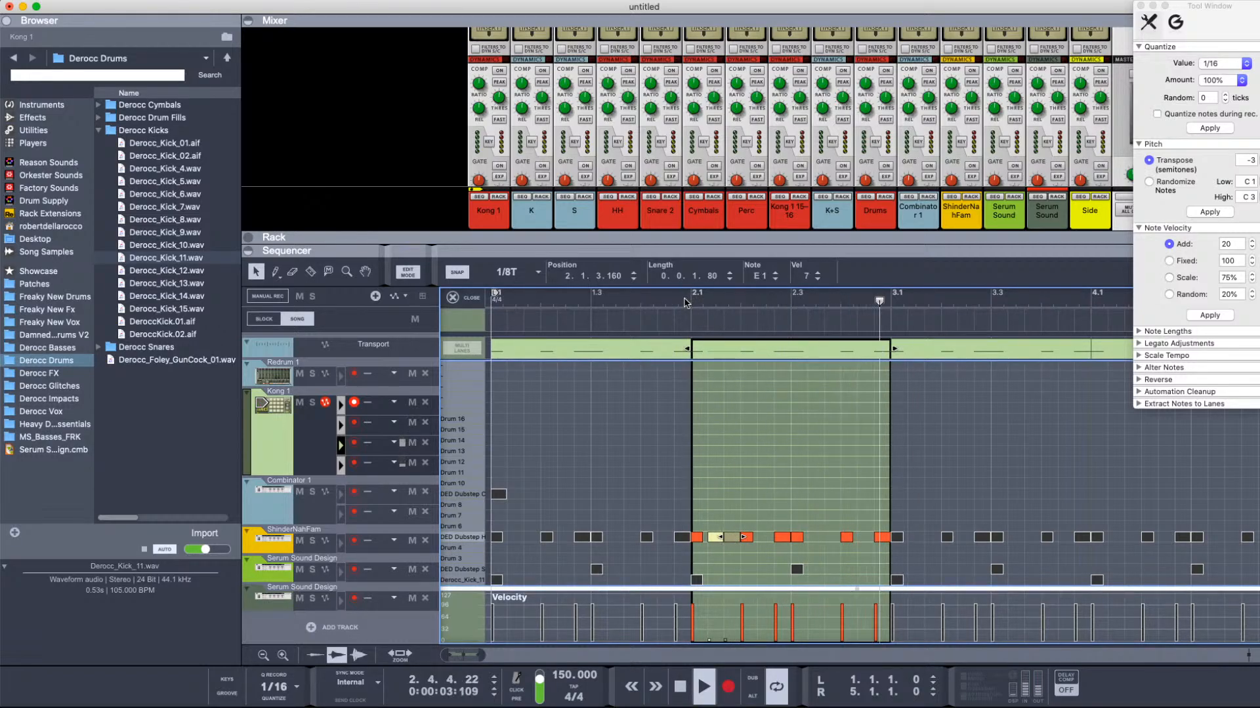
# Step: Repeat the joined two-bar hi-hat clip over bars 3 and 4 and copy the kick and snare clips onto the Redrum 1 track
pyautogui.click(452, 298)
pyautogui.press('space')
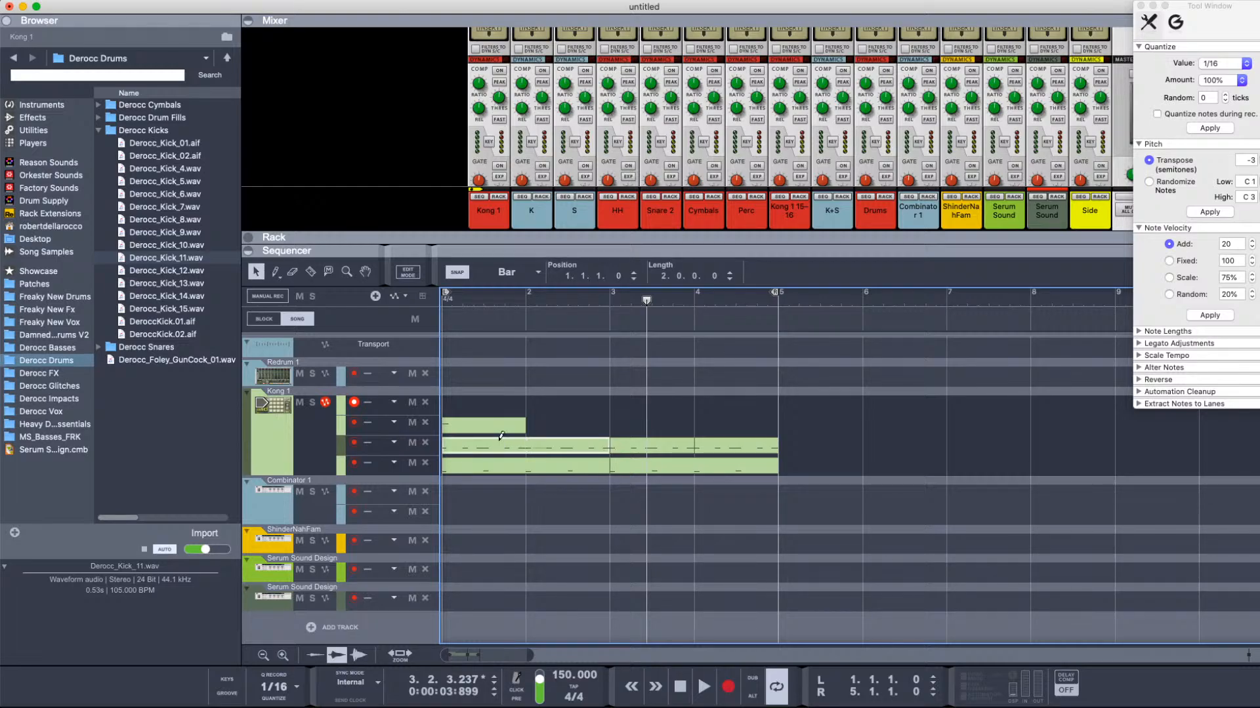
pyautogui.press('Right')
pyautogui.click(736, 446)
pyautogui.press('Delete')
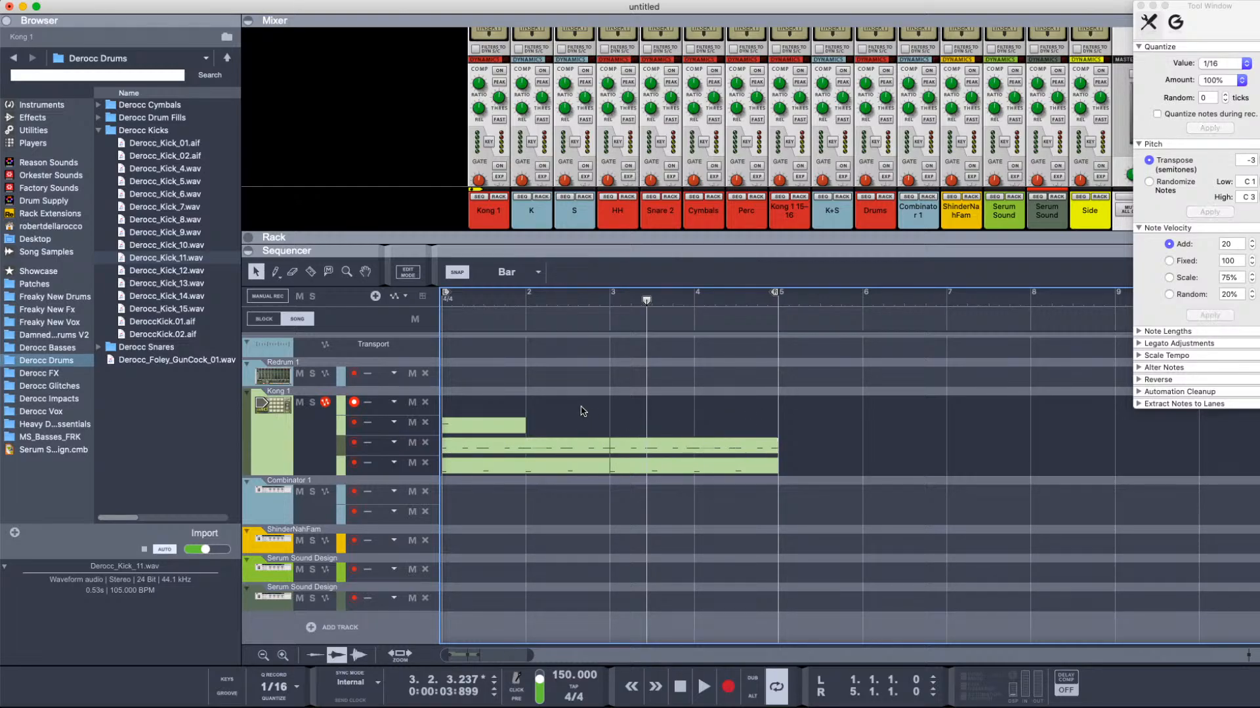
pyautogui.moveTo(827, 506); pyautogui.dragTo(525, 377)
# Step: Route the outputs of both Serum Sound Design mixer channels to the Side bus
pyautogui.moveTo(700, 249); pyautogui.dragTo(700, 395)
pyautogui.click(1044, 367)
pyautogui.keyDown('shift'); pyautogui.click(1002, 361); pyautogui.keyUp('shift')
pyautogui.click(1009, 315)
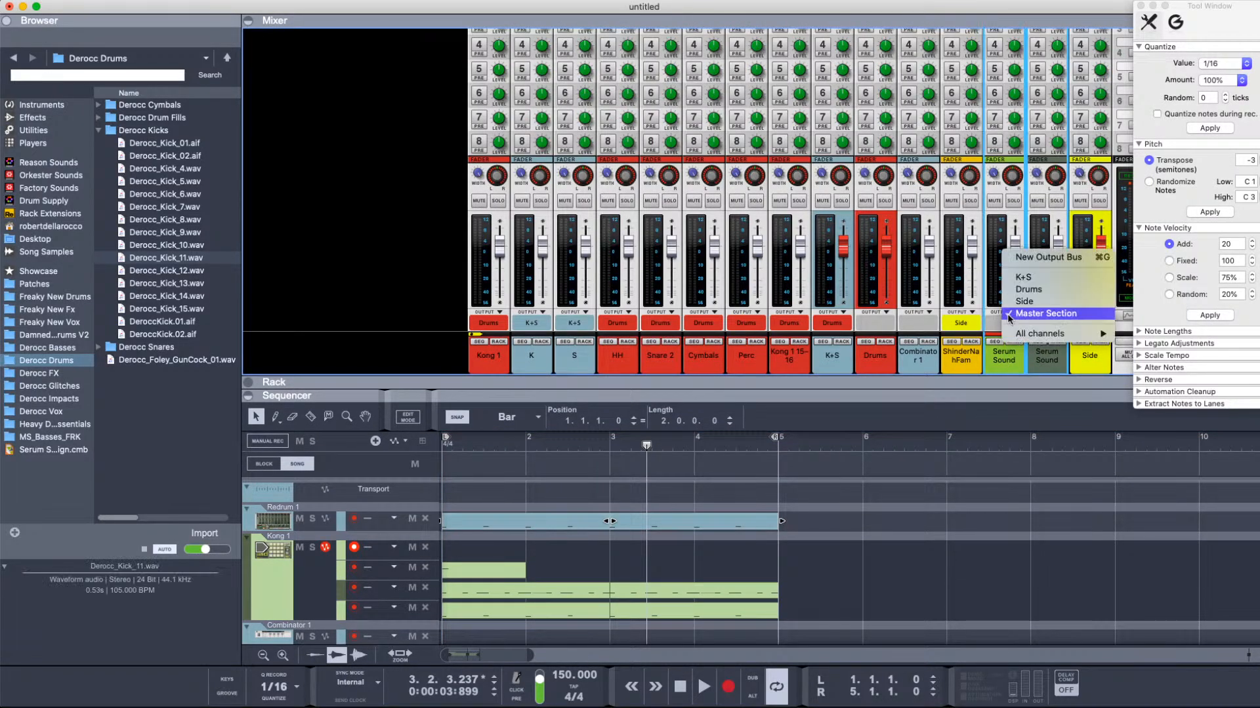
pyautogui.click(1019, 301)
# Step: Create a one-bar clip at bar 1 on the ShinderNahFam track and draw a bar-long D1 note in it
pyautogui.moveTo(915, 397); pyautogui.dragTo(788, 105)
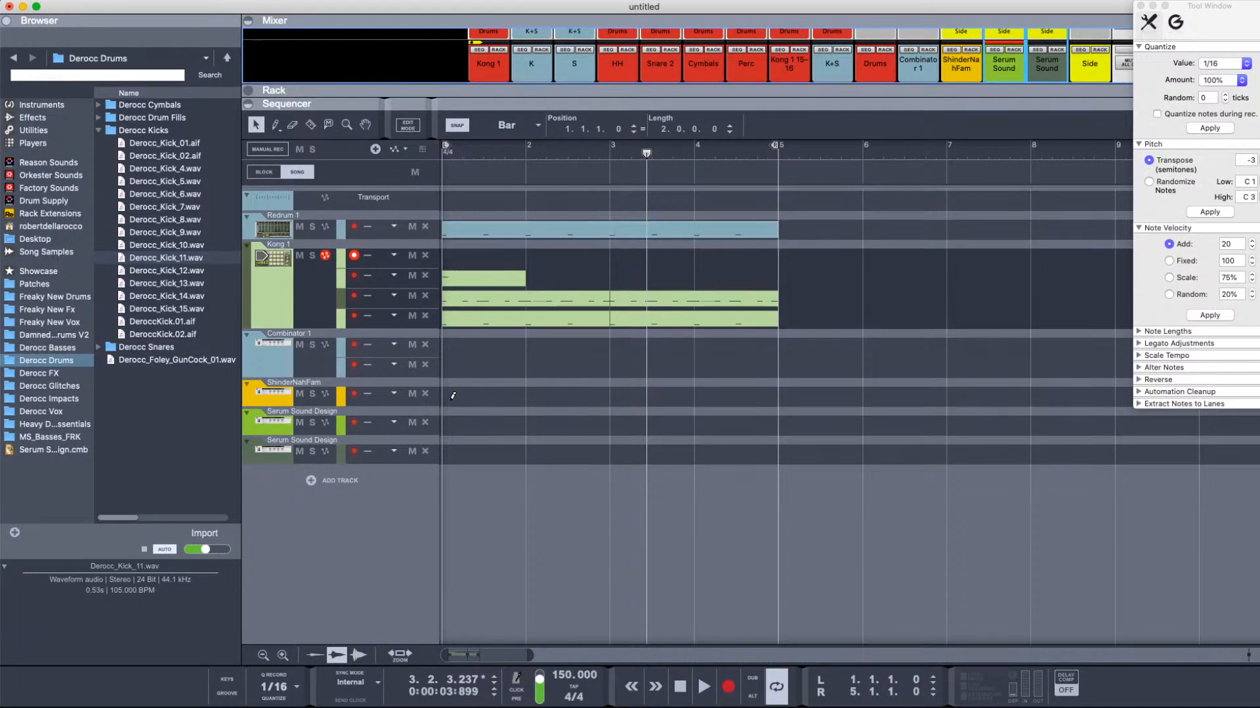
pyautogui.click(453, 396)
pyautogui.doubleClick(484, 393)
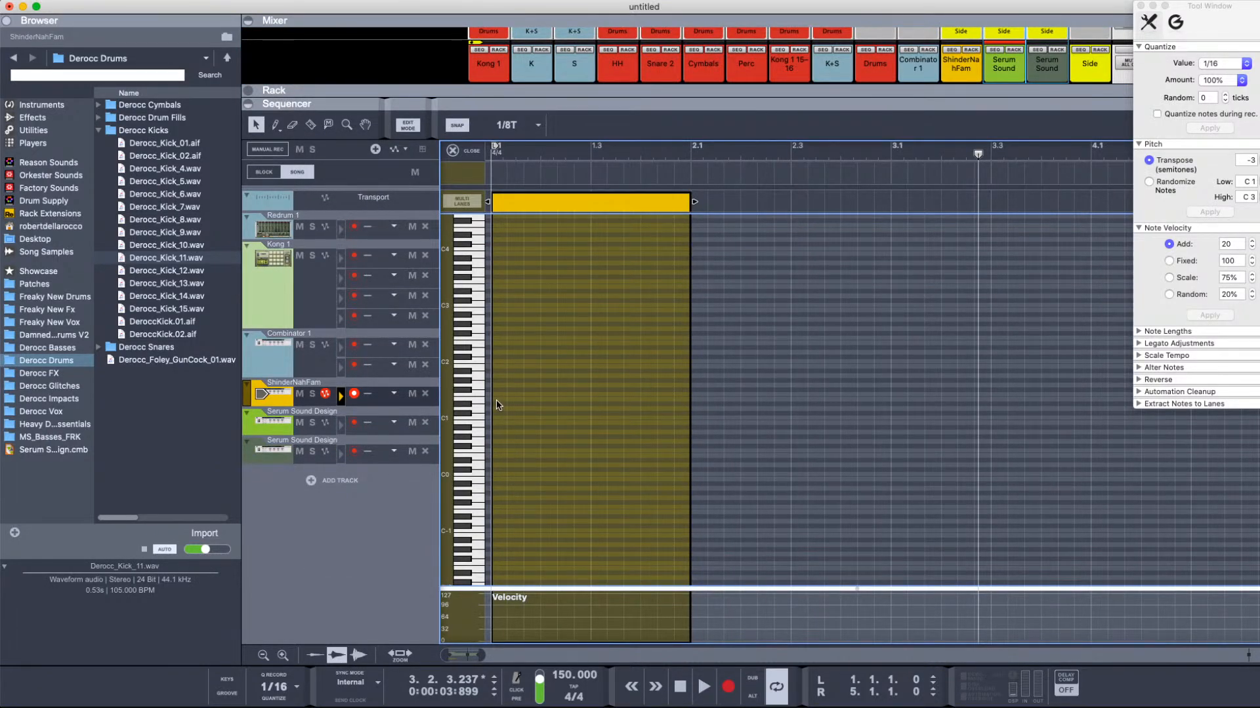
pyautogui.moveTo(499, 406); pyautogui.dragTo(590, 400)
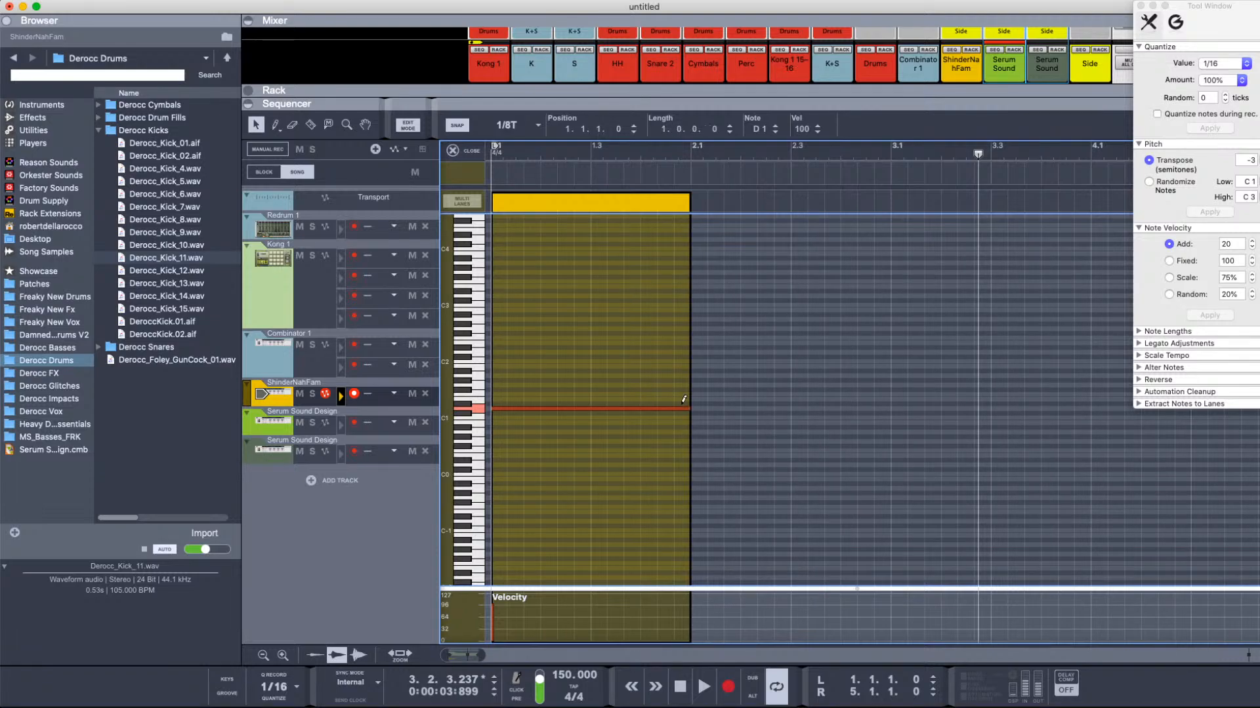
pyautogui.press('super+e')
# Step: Copy the bass clip to the first Serum Sound Design track at bars 2 and 4 and to the second at bar 3
pyautogui.click(535, 425)
pyautogui.click(620, 453)
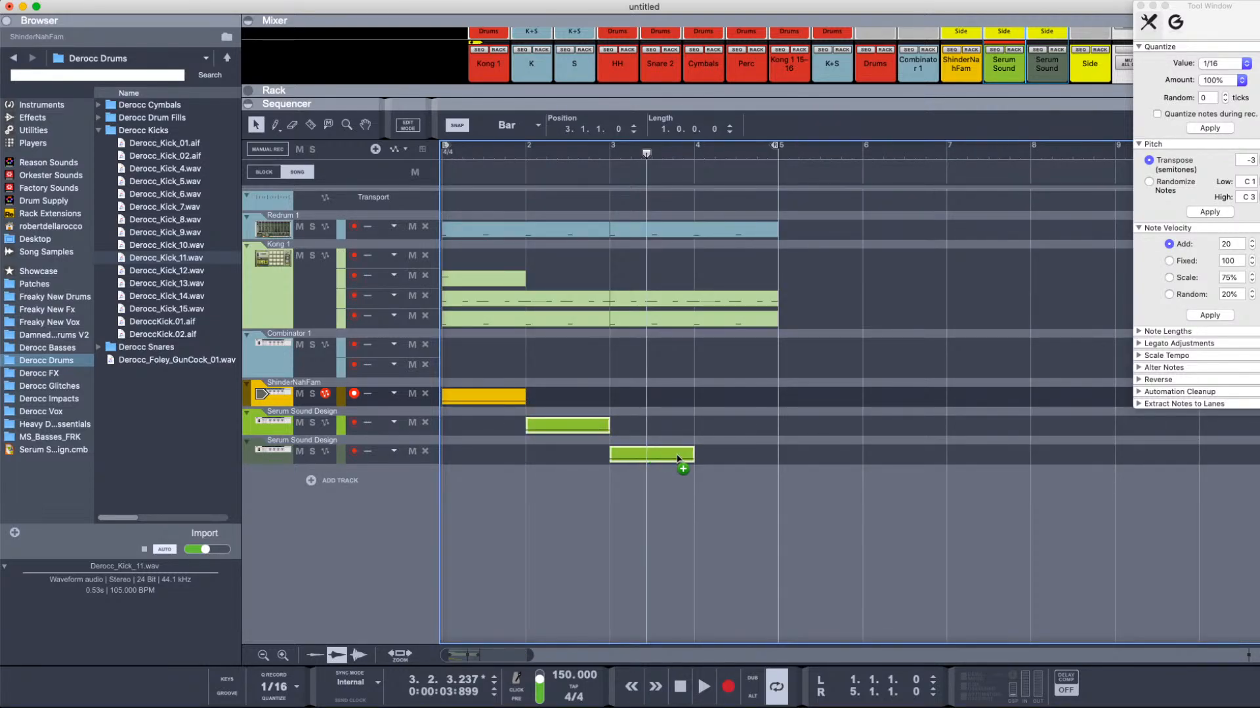
pyautogui.moveTo(665, 461); pyautogui.dragTo(731, 425)
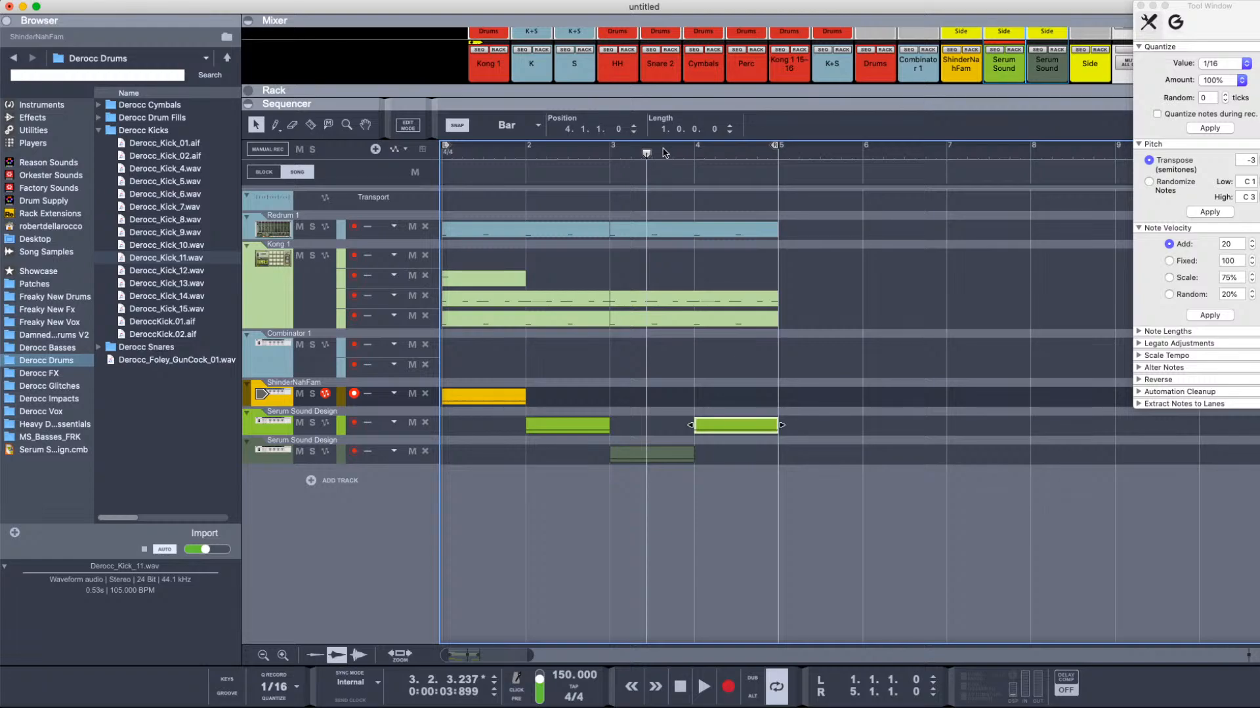
# Step: Play the loop from bar 1 with drums and basses, and show the Side bus's Sidechain ReAction device in the rack
pyautogui.moveTo(664, 151); pyautogui.dragTo(84, 164)
pyautogui.press('space')
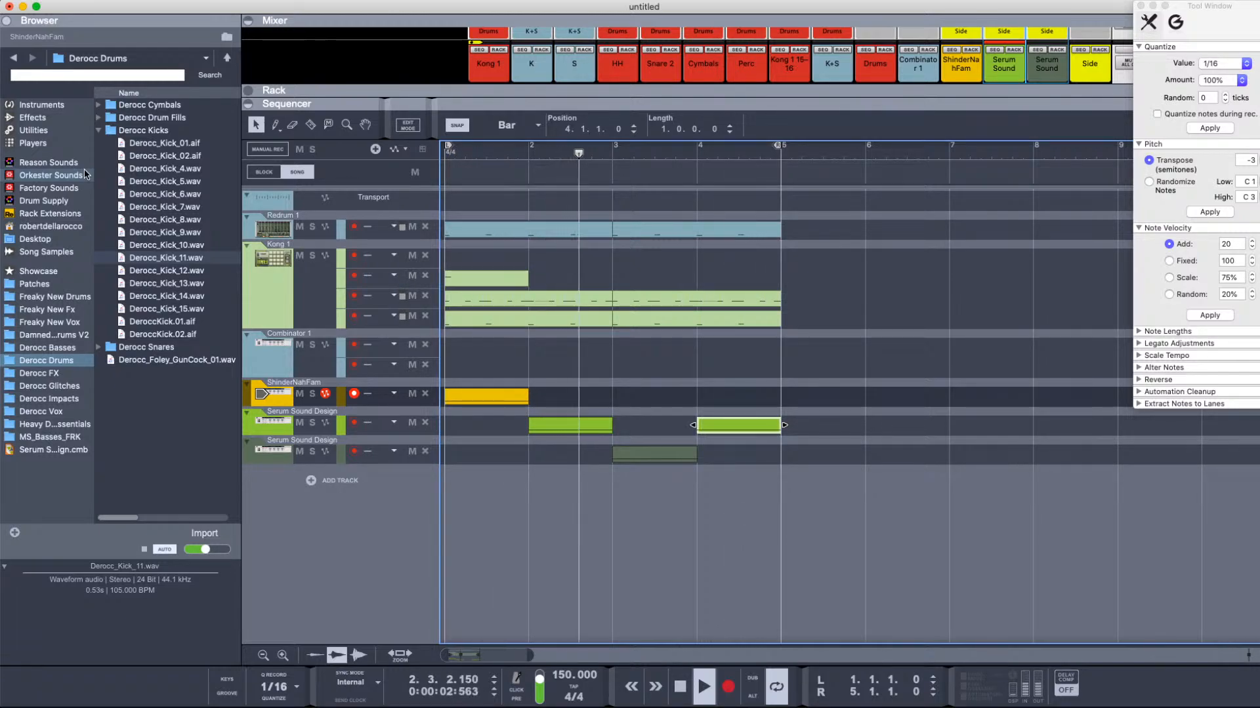
pyautogui.click(98, 169)
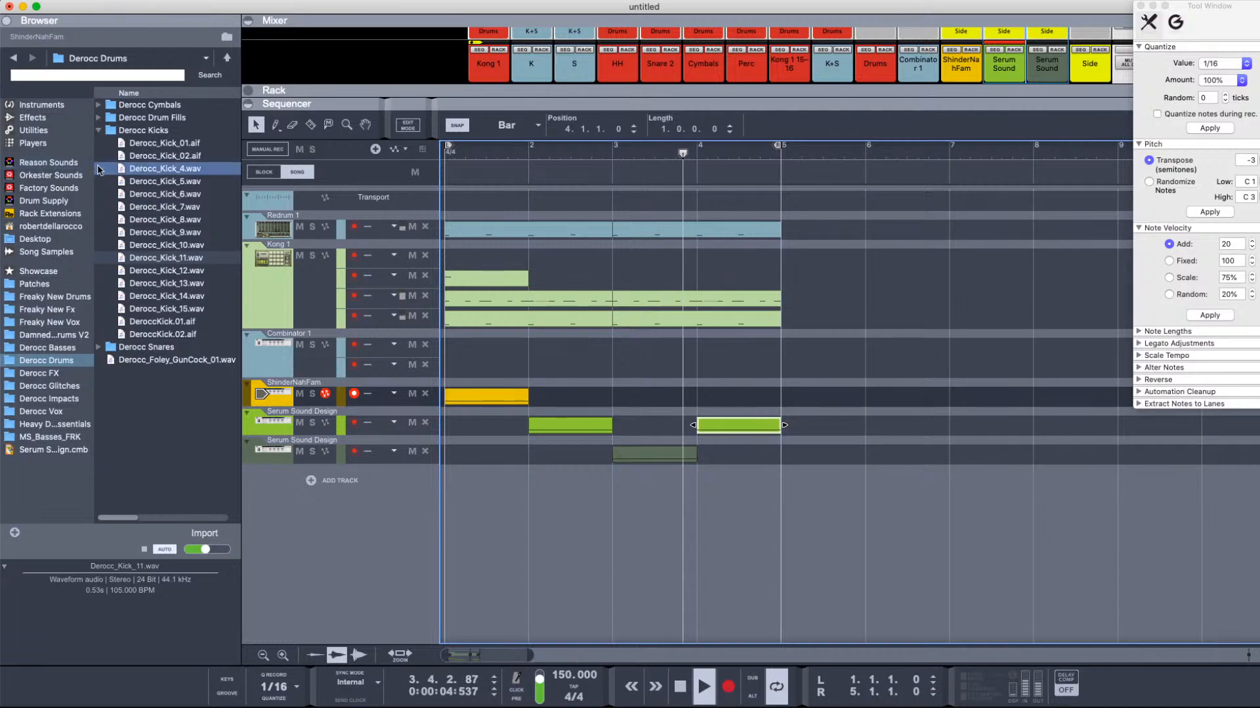
pyautogui.press('space')
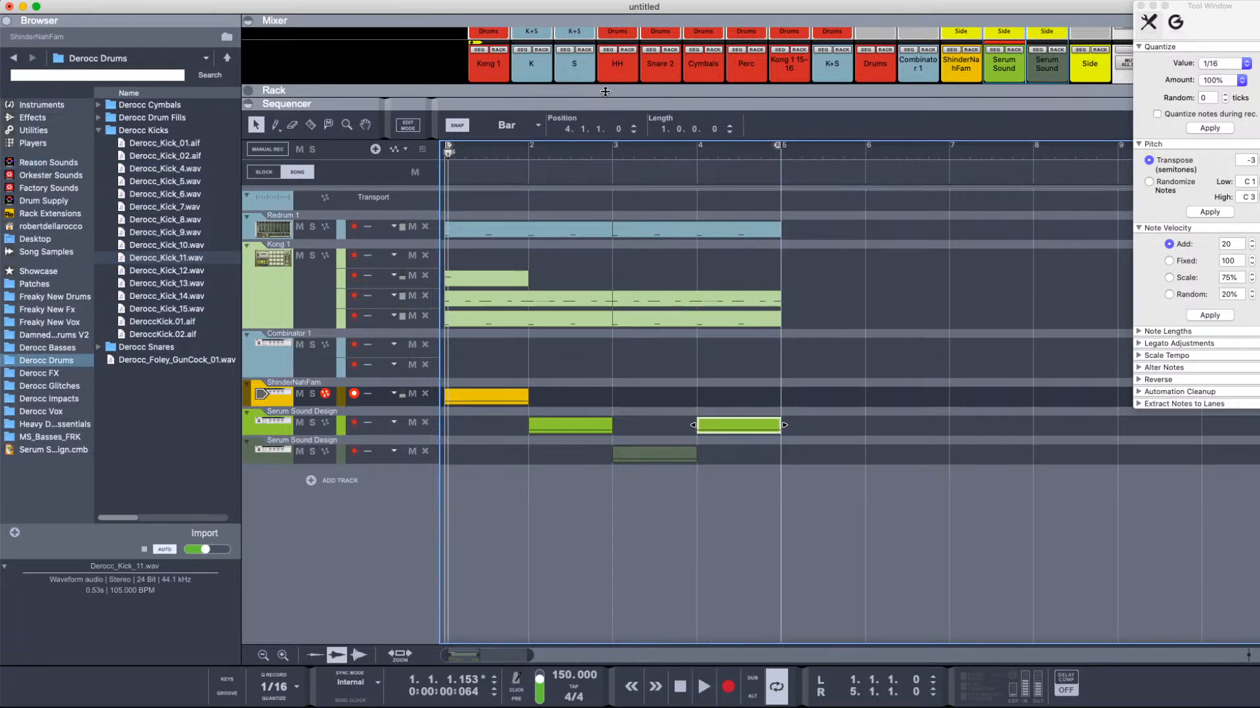
pyautogui.doubleClick(604, 92)
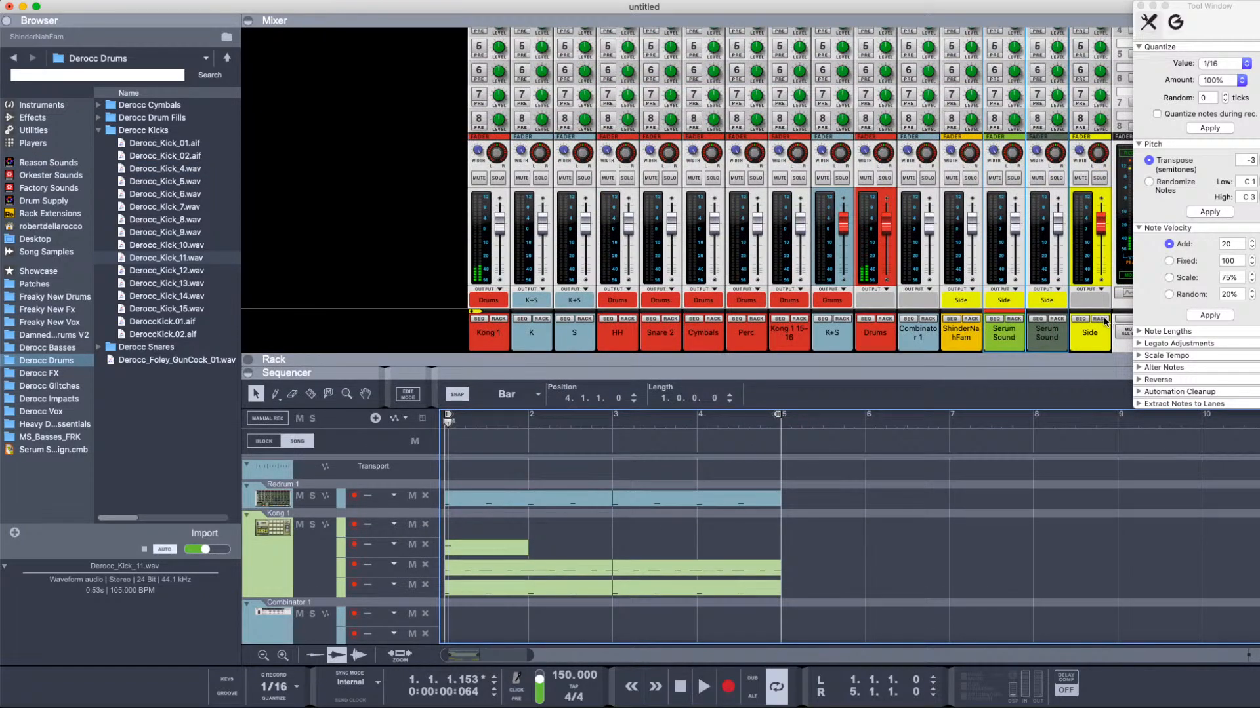
pyautogui.click(1102, 320)
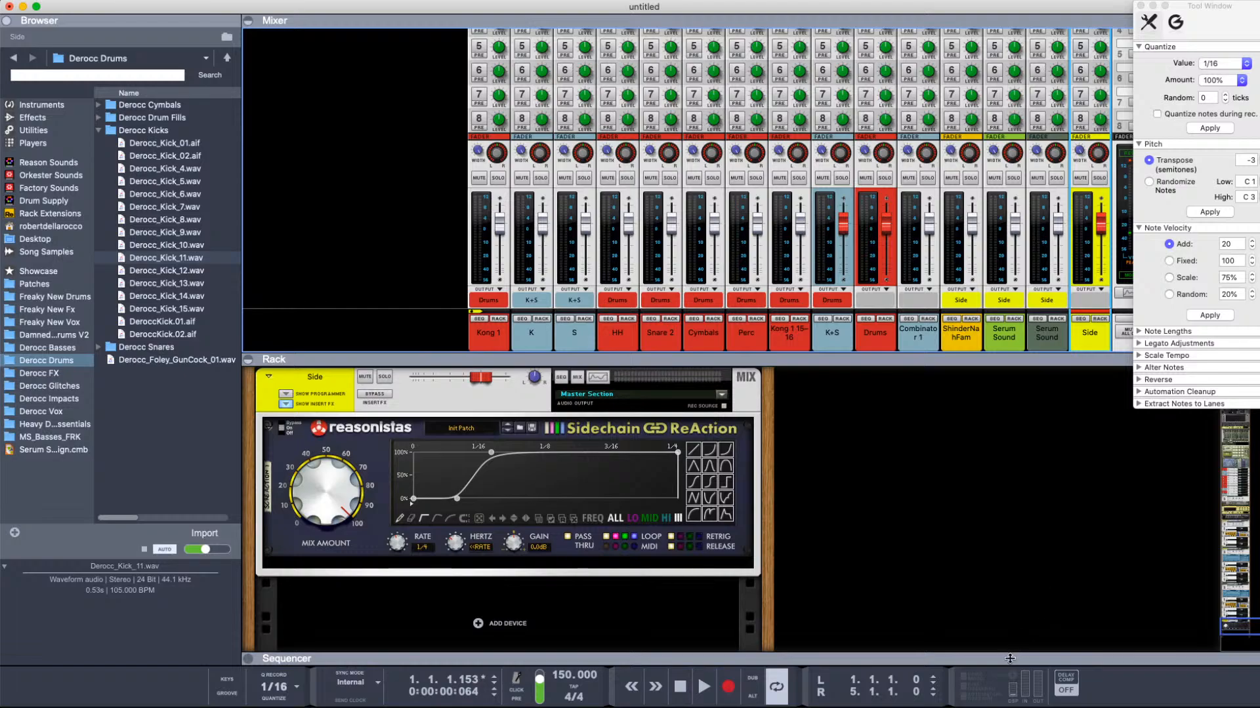
# Step: Bounce the ShinderNahFam and both Serum Sound Design clips in bars 1 to 4 to new audio tracks
pyautogui.moveTo(1009, 659); pyautogui.dragTo(835, 50)
pyautogui.moveTo(808, 332); pyautogui.dragTo(356, 440)
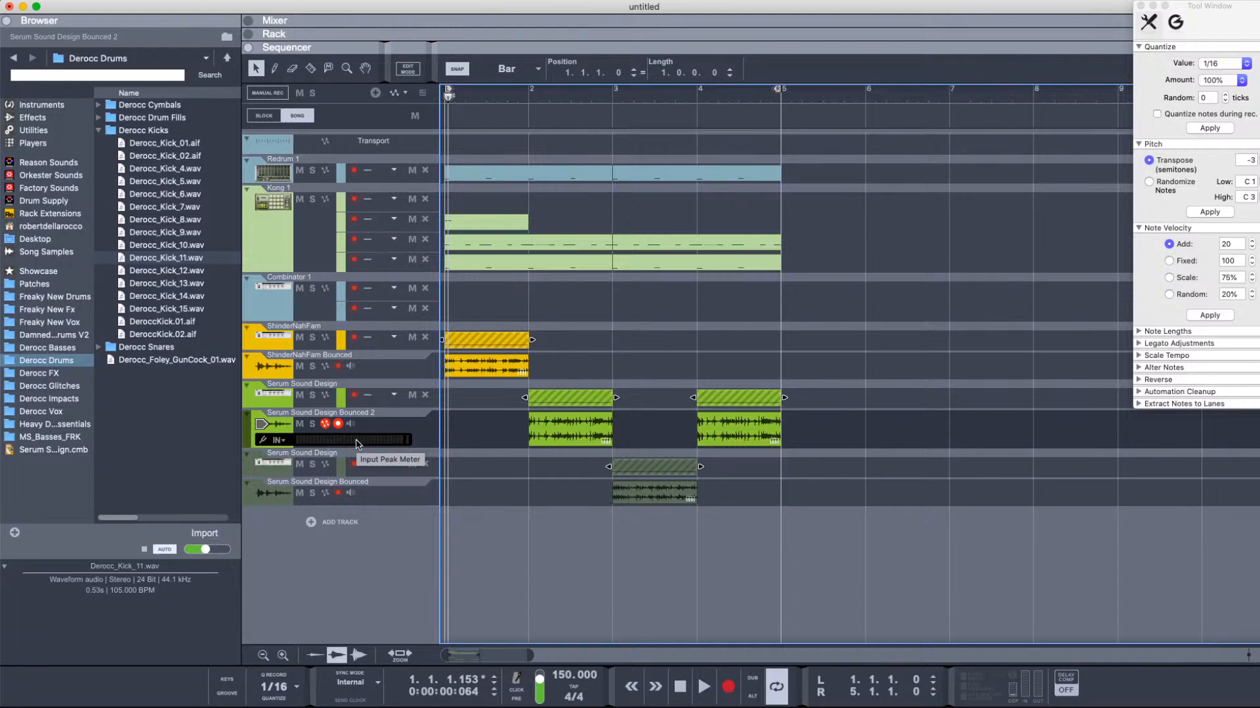
# Step: Set the sequencer snap to Grid and move all bass clips with their bounced audio past bar 5
pyautogui.click(506, 69)
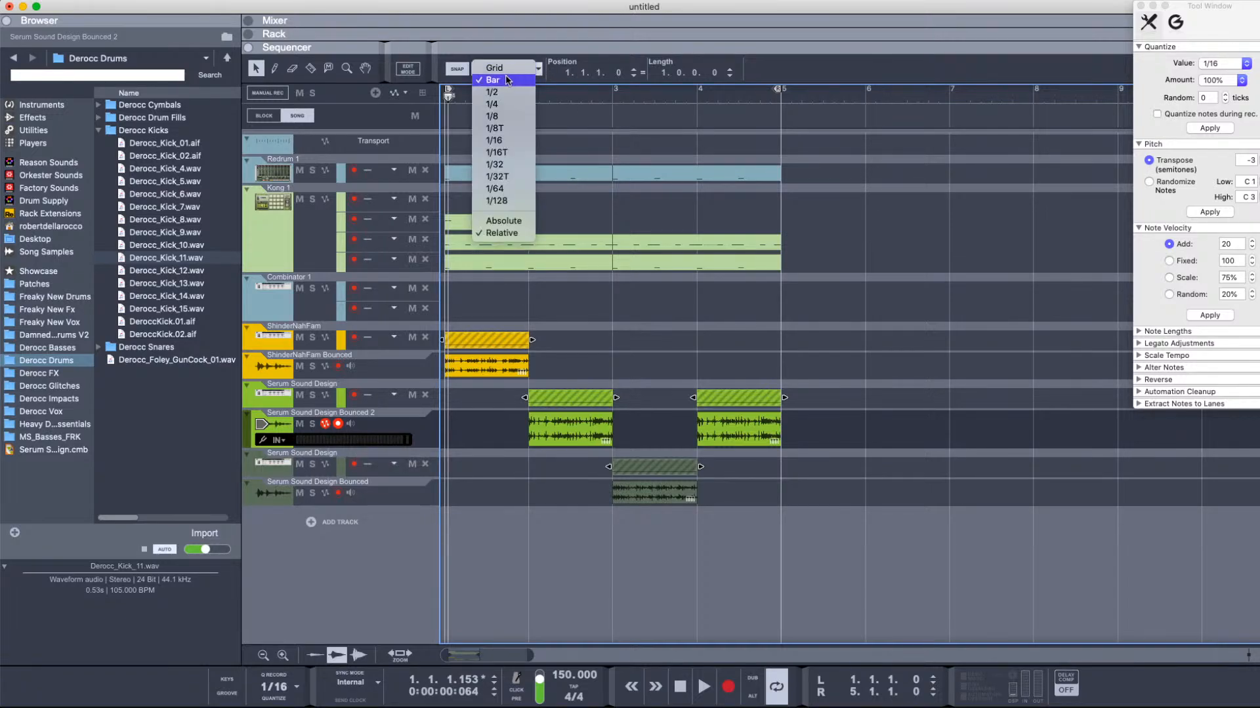
pyautogui.click(504, 221)
pyautogui.moveTo(833, 354); pyautogui.dragTo(487, 509)
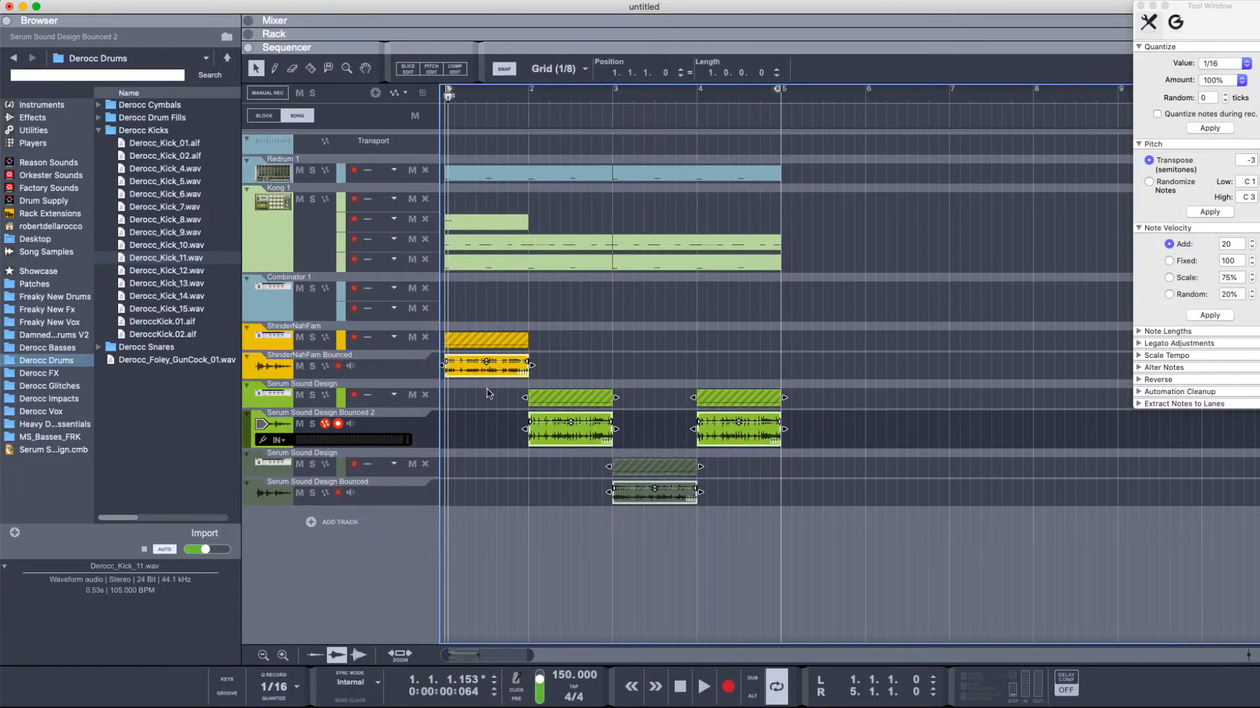
pyautogui.moveTo(514, 340); pyautogui.dragTo(862, 340)
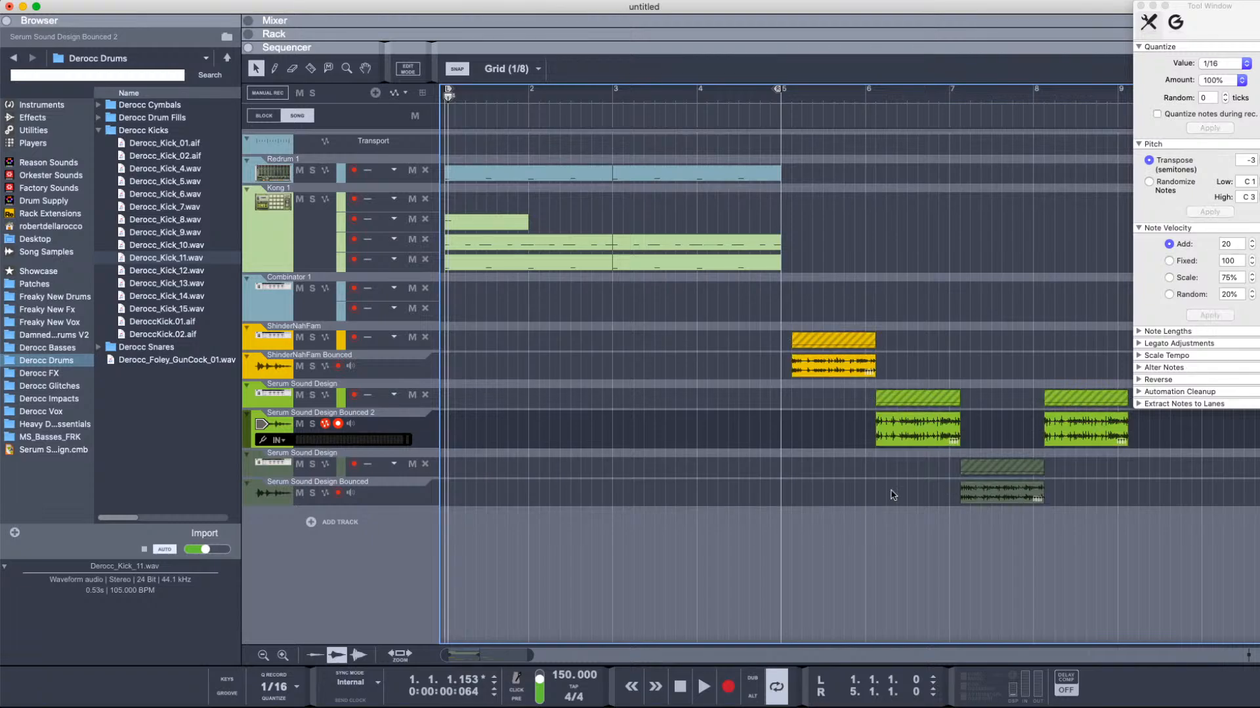
# Step: Move the four bounced bass clips onto the Serum Sound Design Bounced track, placing them back to back across bars 1 to 4
pyautogui.moveTo(968, 500); pyautogui.dragTo(454, 500)
pyautogui.moveTo(842, 364); pyautogui.dragTo(579, 492)
pyautogui.moveTo(906, 439); pyautogui.dragTo(642, 493)
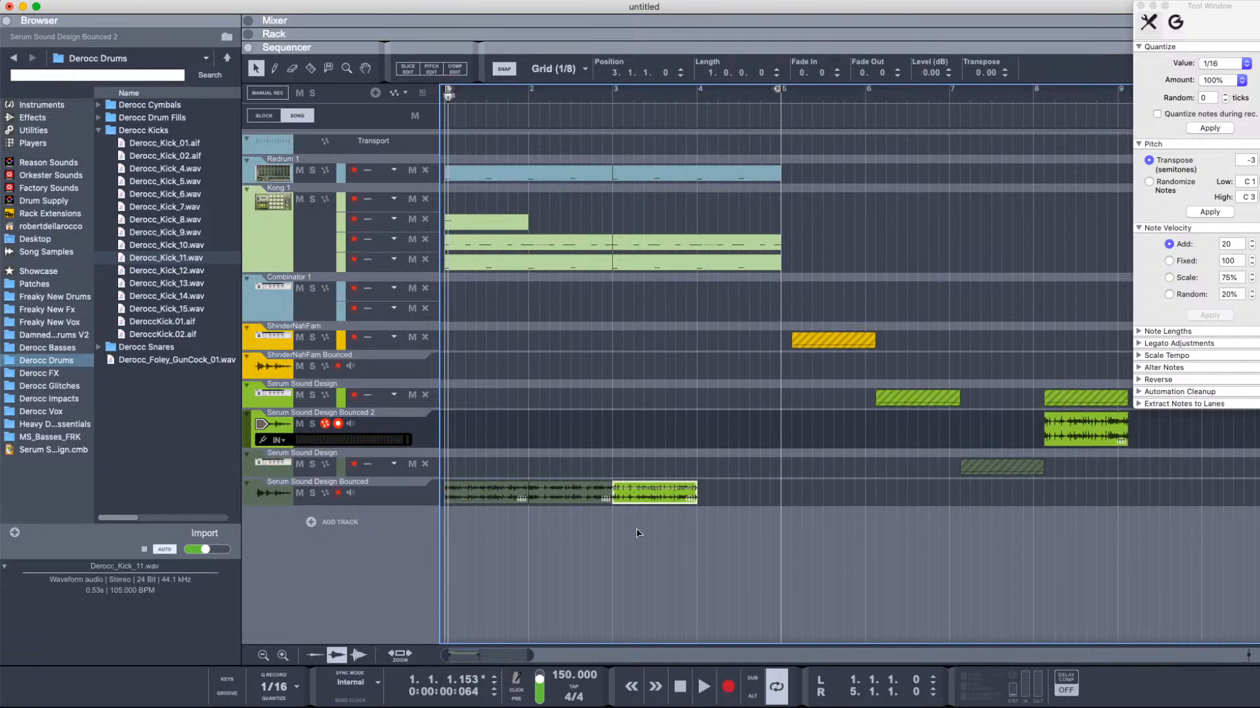
pyautogui.moveTo(1064, 431)
pyautogui.mouseDown()
pyautogui.moveTo(717, 493)
pyautogui.moveTo(749, 484)
pyautogui.mouseUp()
# Step: Slice the four bounced bass clips into short pieces at grid positions across bars 1 to 4 with the Razor tool
pyautogui.press('p')
pyautogui.press('q')
pyautogui.press('r')
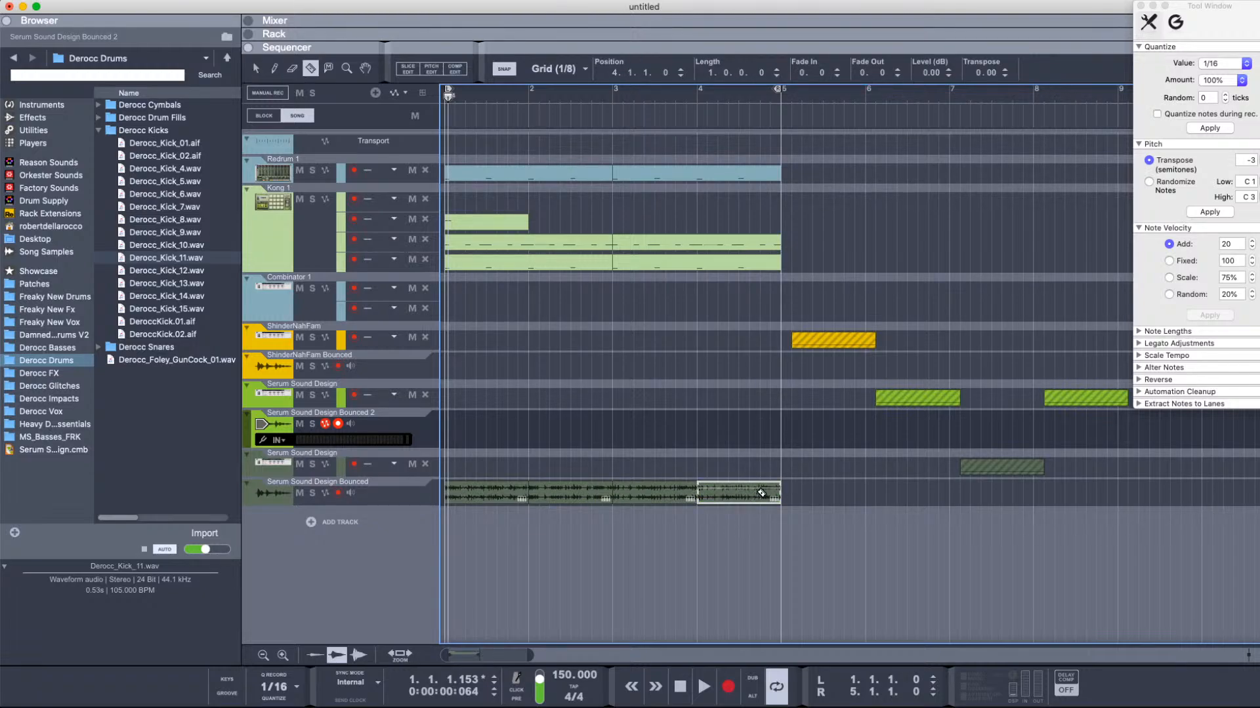
pyautogui.click(760, 495)
pyautogui.click(739, 495)
pyautogui.click(718, 496)
pyautogui.click(707, 496)
pyautogui.click(657, 493)
pyautogui.click(635, 494)
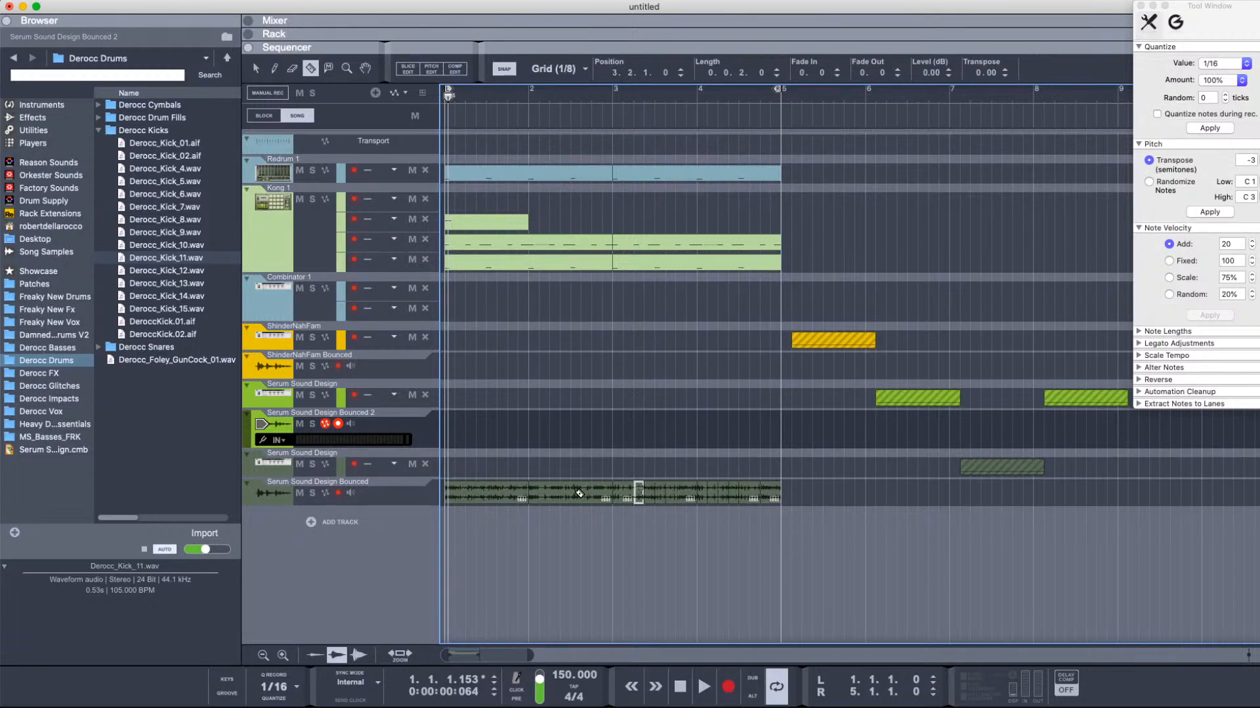
pyautogui.click(570, 494)
pyautogui.click(537, 495)
pyautogui.click(477, 495)
pyautogui.click(467, 495)
pyautogui.click(518, 496)
pyautogui.click(508, 495)
pyautogui.moveTo(498, 495)
pyautogui.mouseDown()
pyautogui.moveTo(845, 496)
pyautogui.moveTo(398, 492)
pyautogui.moveTo(552, 496)
pyautogui.moveTo(492, 496)
pyautogui.mouseUp()
pyautogui.click(594, 494)
pyautogui.press('q')
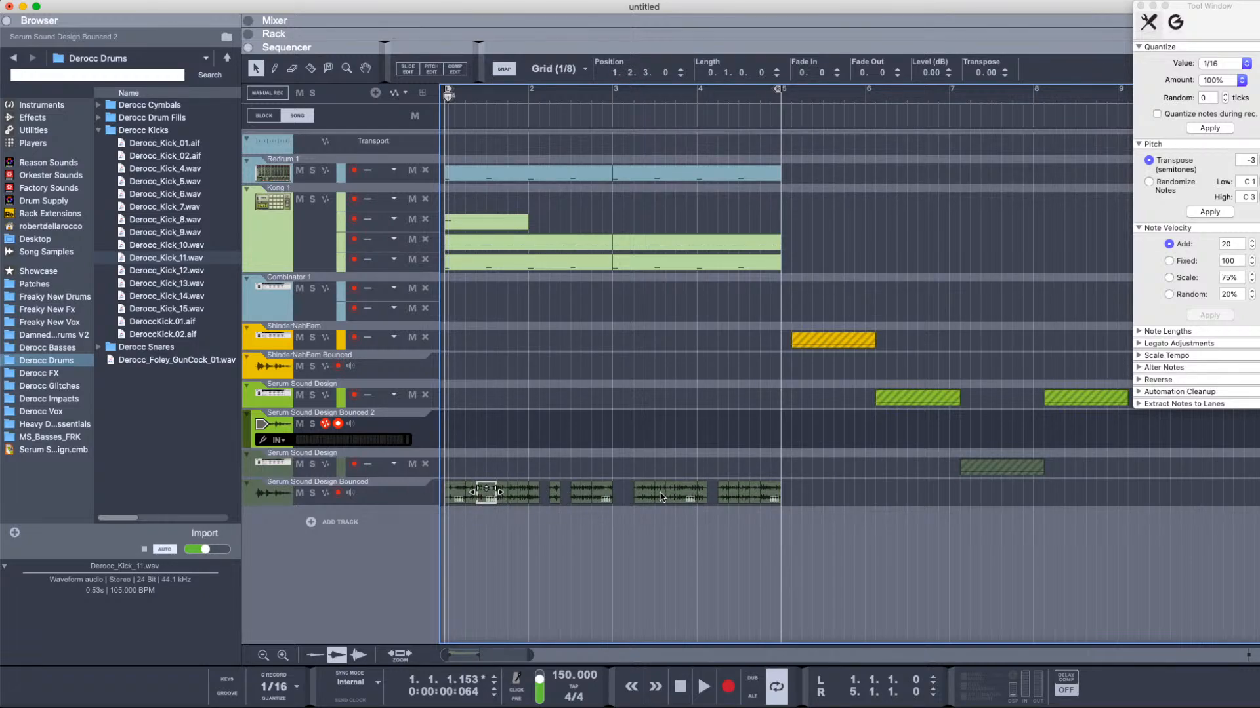
# Step: Rearrange the bass slices with the selection tool so pieces of different basses alternate and fill bars 1 to 4 without gaps
pyautogui.moveTo(661, 497); pyautogui.dragTo(589, 494)
pyautogui.moveTo(573, 493); pyautogui.dragTo(557, 502)
pyautogui.click(553, 500)
pyautogui.keyDown('shift'); pyautogui.click(568, 501); pyautogui.keyUp('shift')
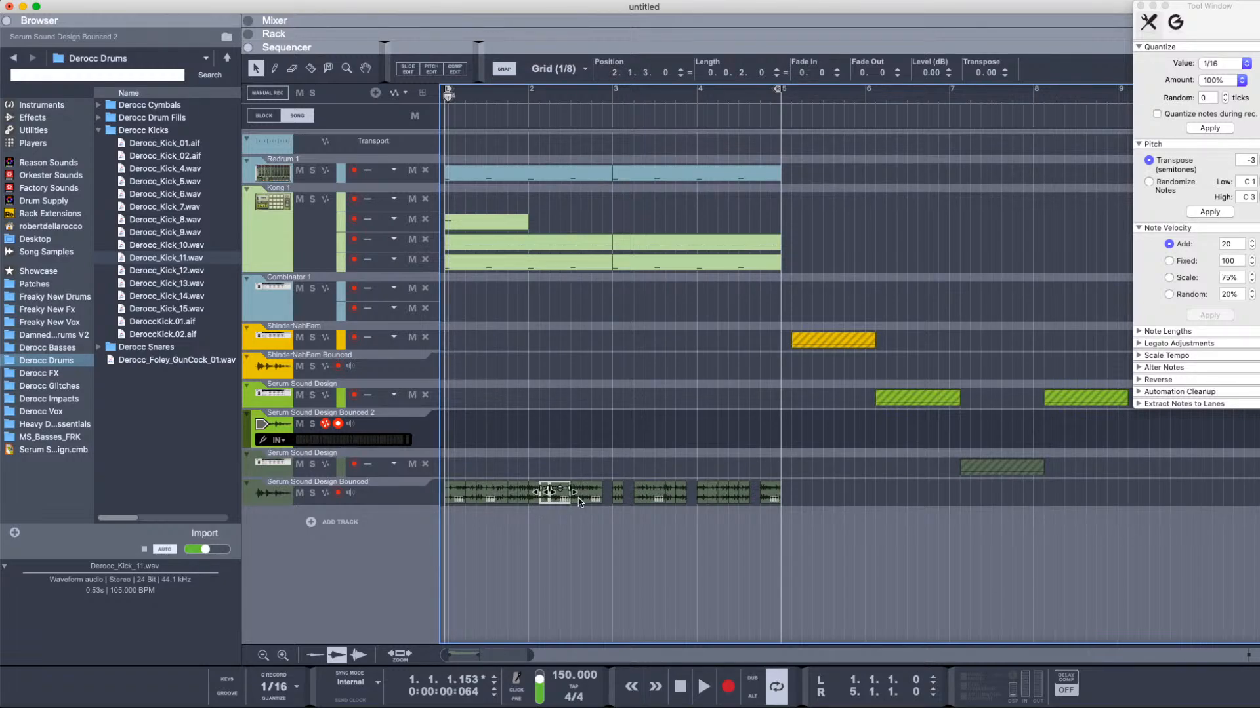
pyautogui.moveTo(770, 496); pyautogui.dragTo(541, 499)
pyautogui.moveTo(713, 507); pyautogui.dragTo(755, 499)
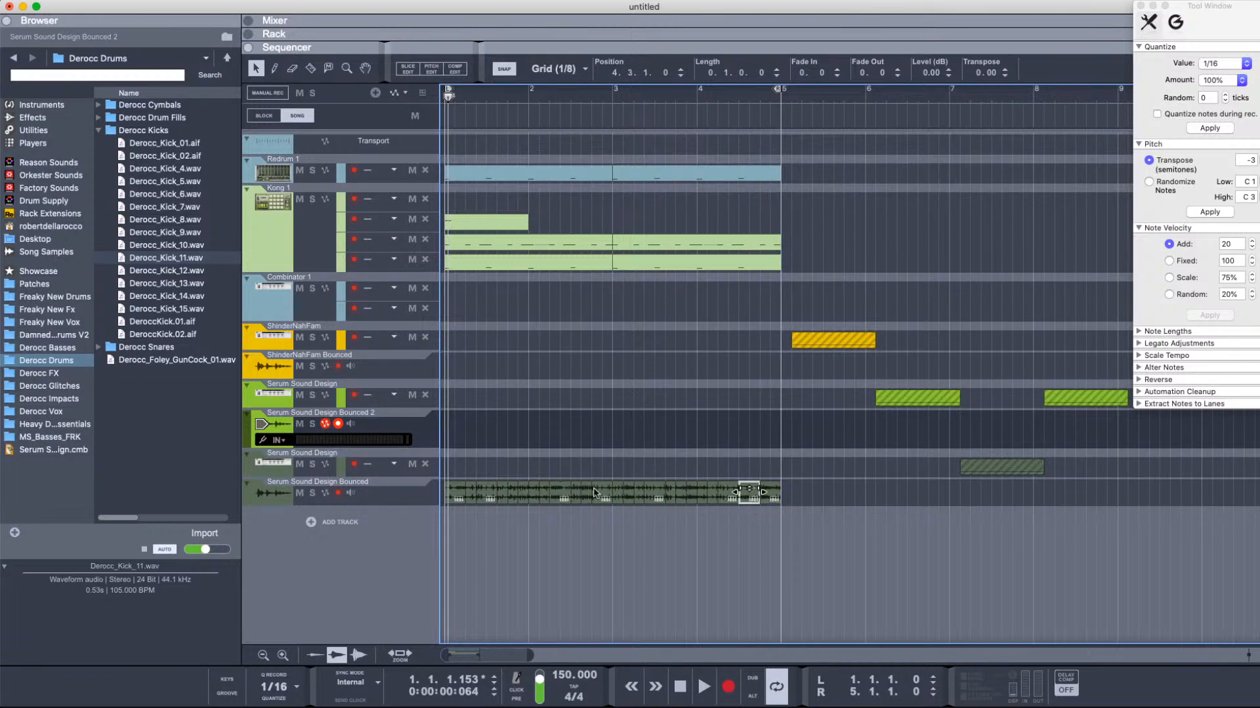
pyautogui.moveTo(464, 492); pyautogui.dragTo(583, 492)
pyautogui.moveTo(670, 495); pyautogui.dragTo(771, 497)
pyautogui.click(576, 492)
# Step: Play the chopped basses with the drums from bar 1 alongside the mixer, and enlarge the sequencer back to full height
pyautogui.hotkey('F5', 'F6', 'F7')
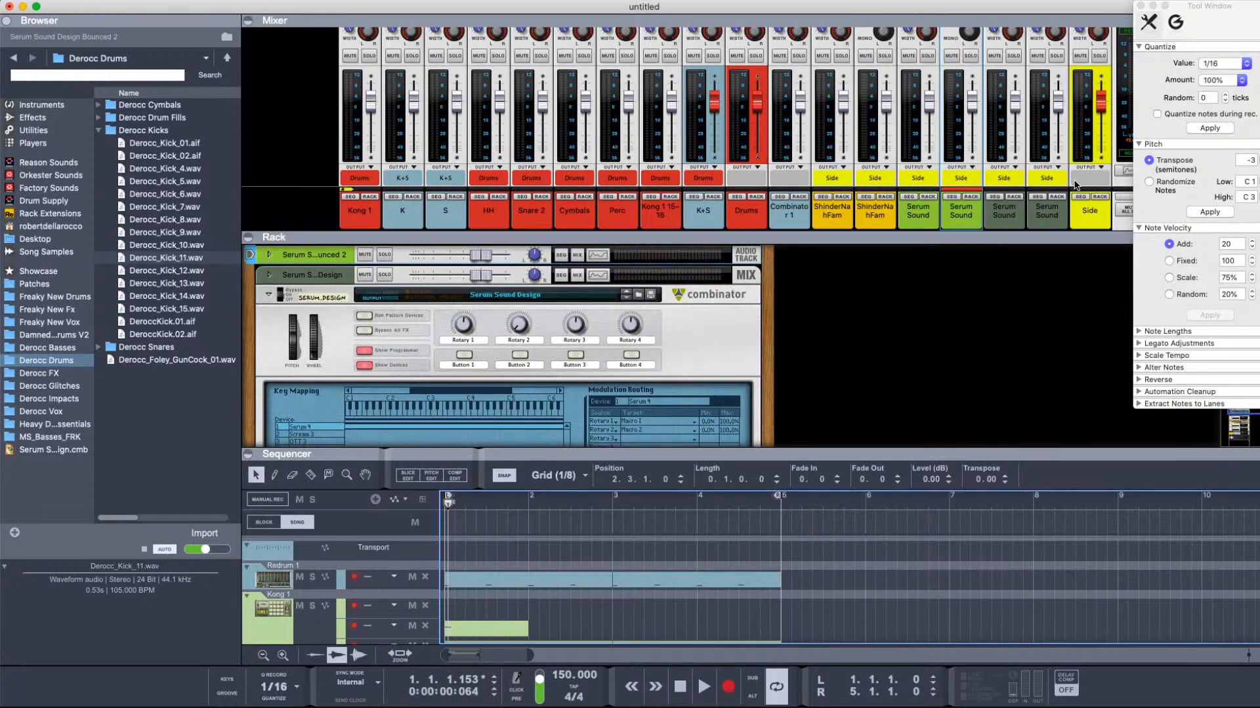
pyautogui.click(663, 502)
pyautogui.hotkey('shift', 'Return')
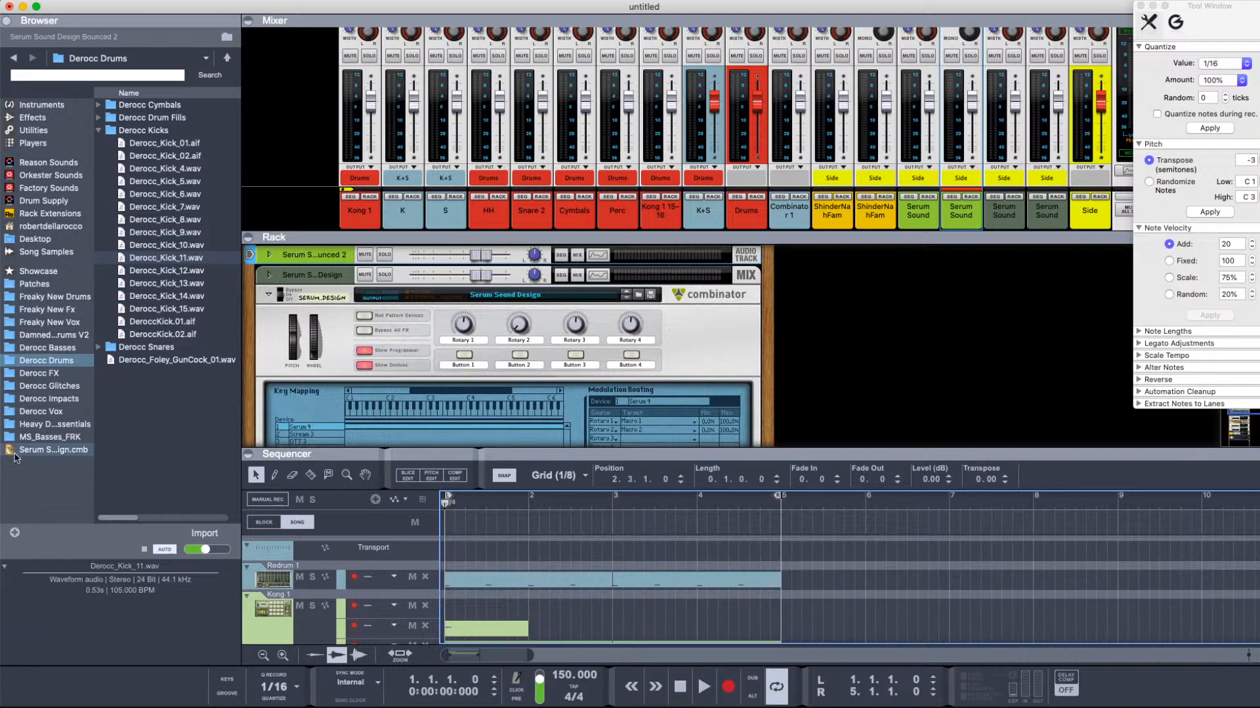
pyautogui.press('space')
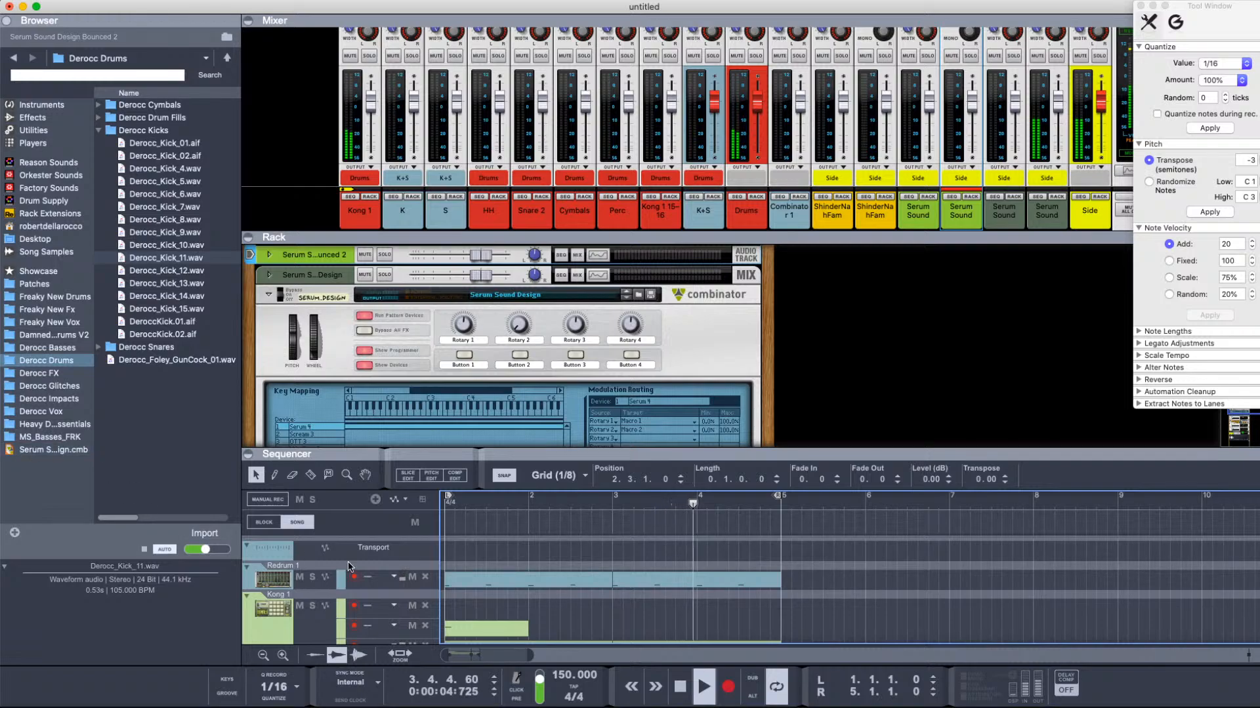
pyautogui.moveTo(649, 448); pyautogui.dragTo(782, 3)
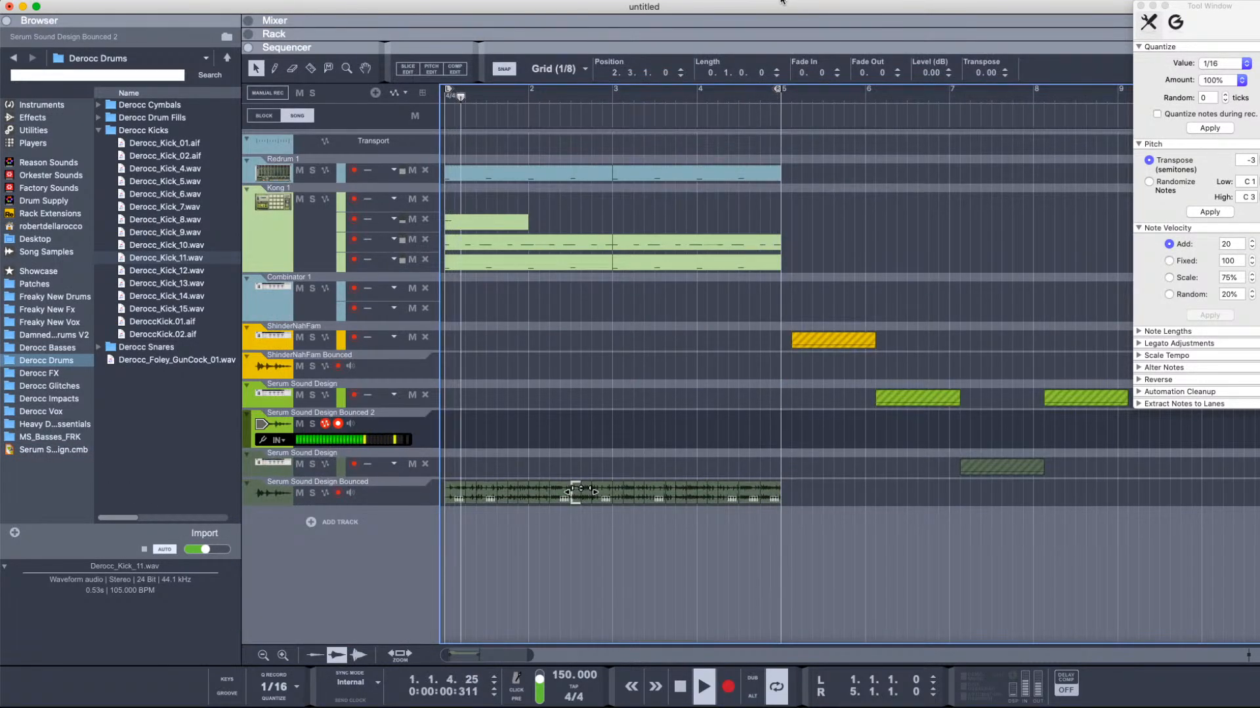
pyautogui.press('space')
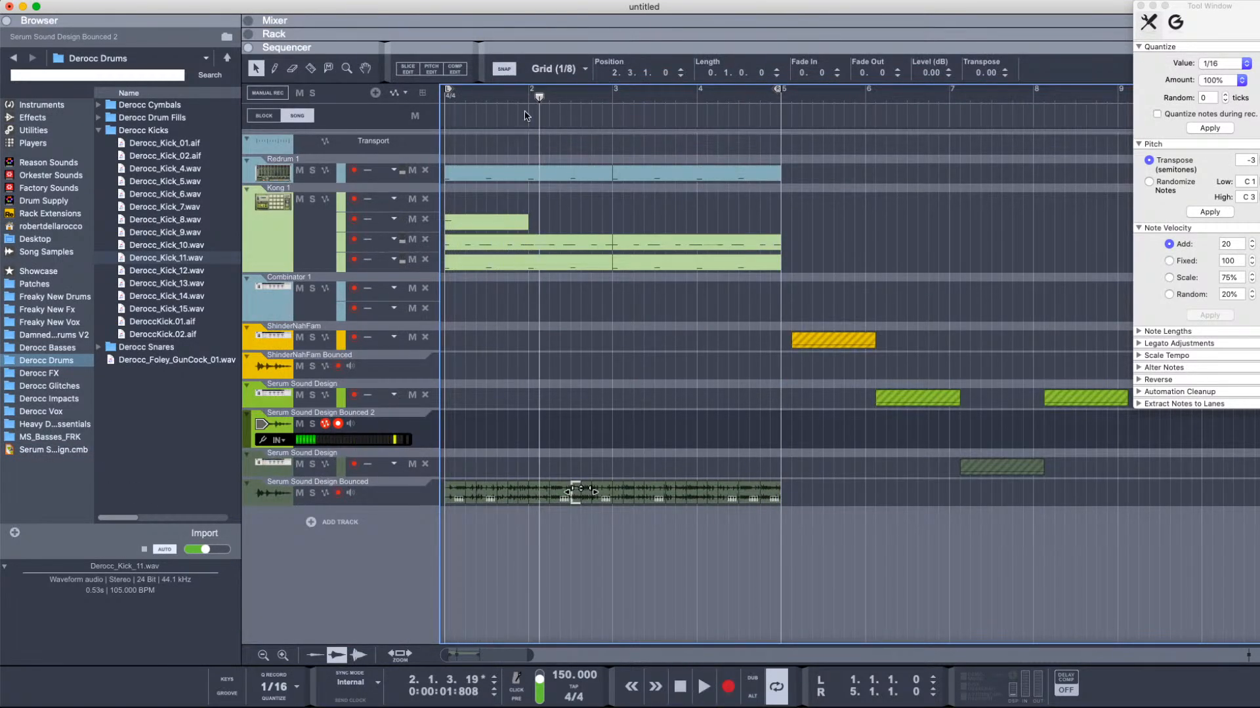
# Step: Audition the rearranged bass loop several times from bar 1, stopping and restarting playback
pyautogui.click(183, 105)
pyautogui.press('space')
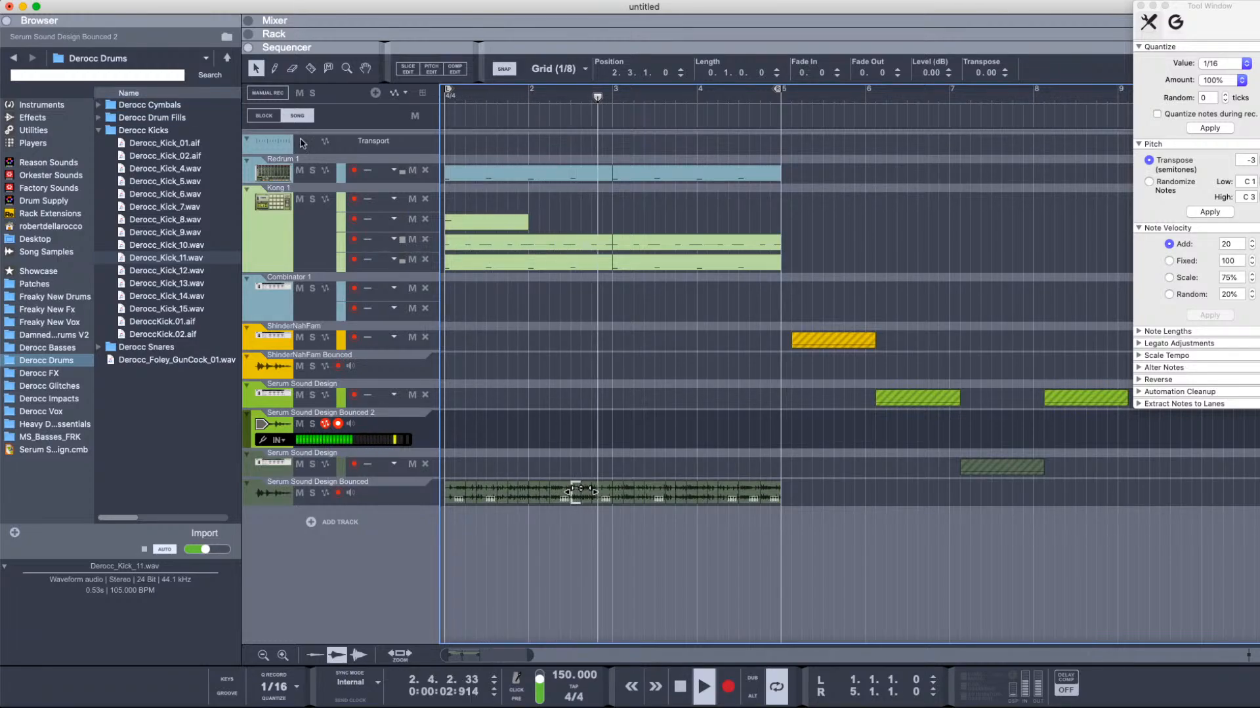
pyautogui.press('space')
pyautogui.moveTo(539, 94); pyautogui.dragTo(32, 64)
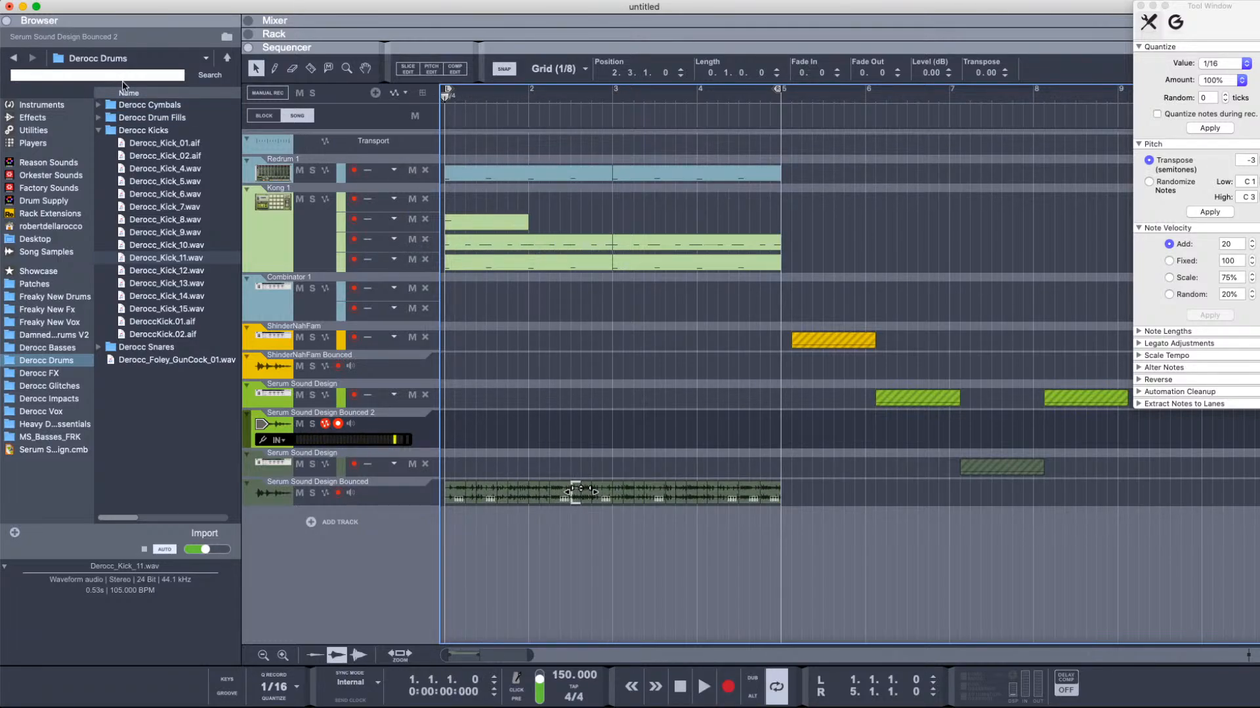
pyautogui.press('space')
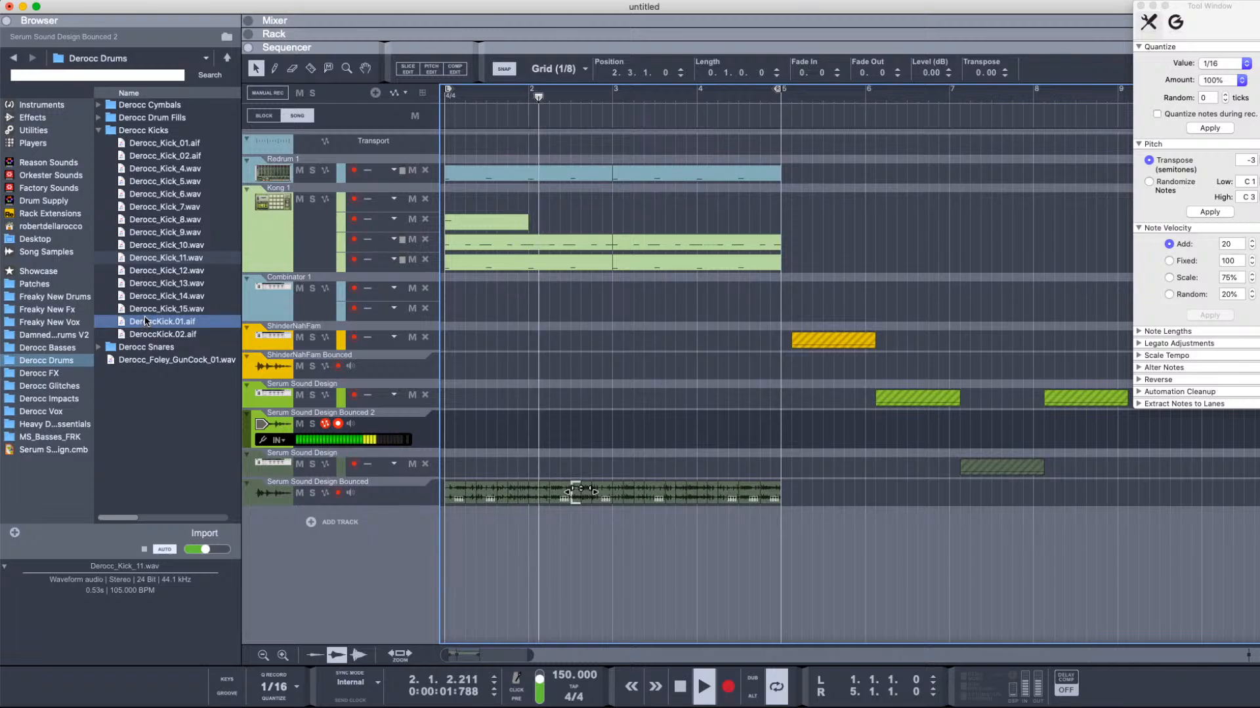
pyautogui.press('space')
pyautogui.press('space')
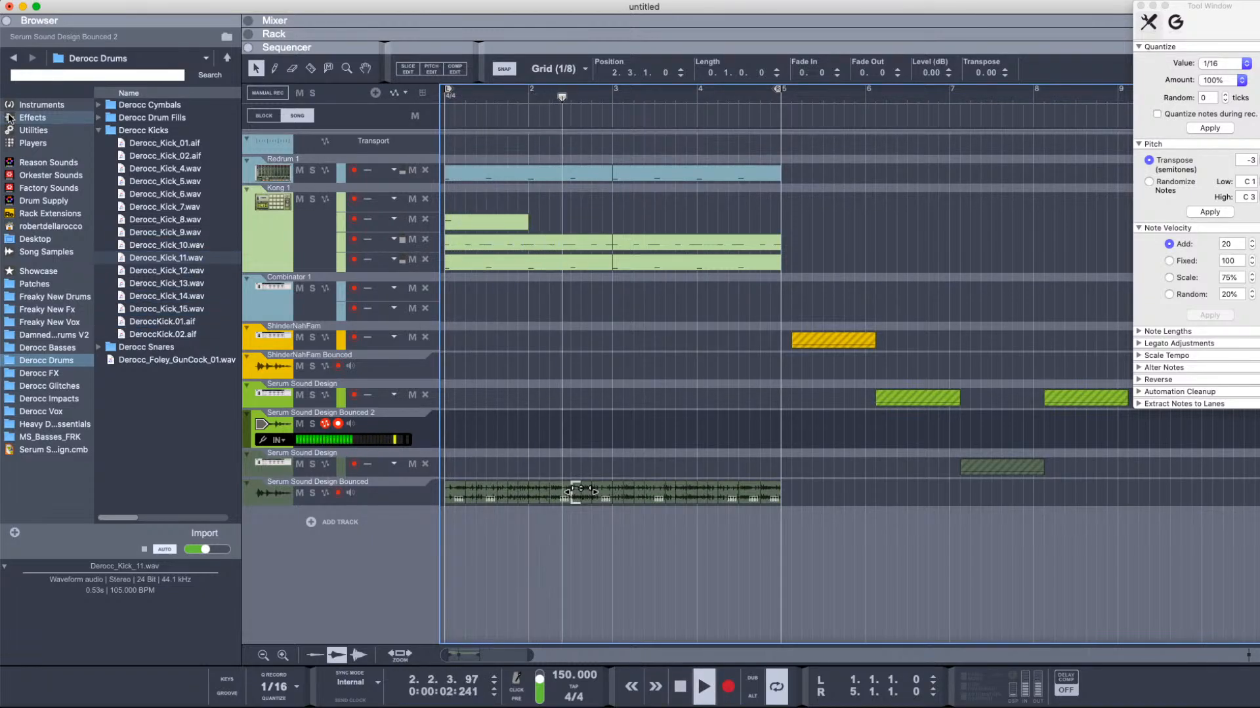
pyautogui.press('space')
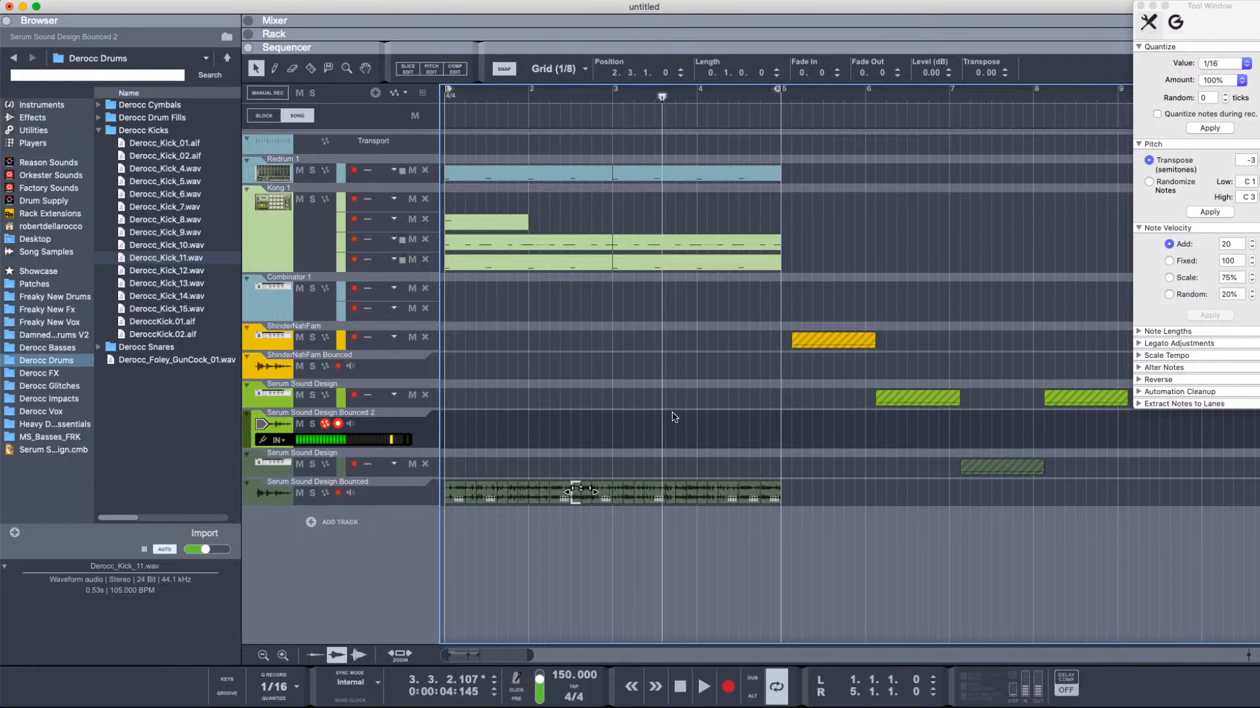
# Step: Delete all bass slices from the Serum Sound Design Bounced track and select the first Serum Sound Design instrument track
pyautogui.press('Delete')
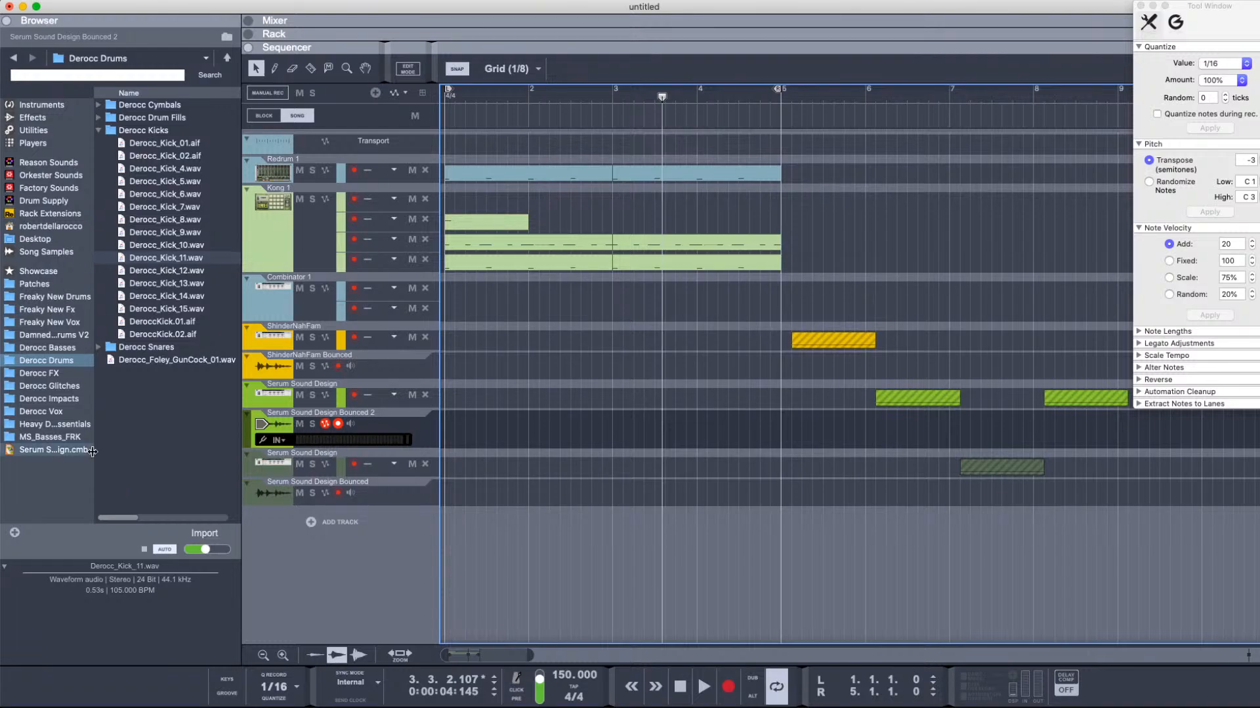
pyautogui.click(288, 469)
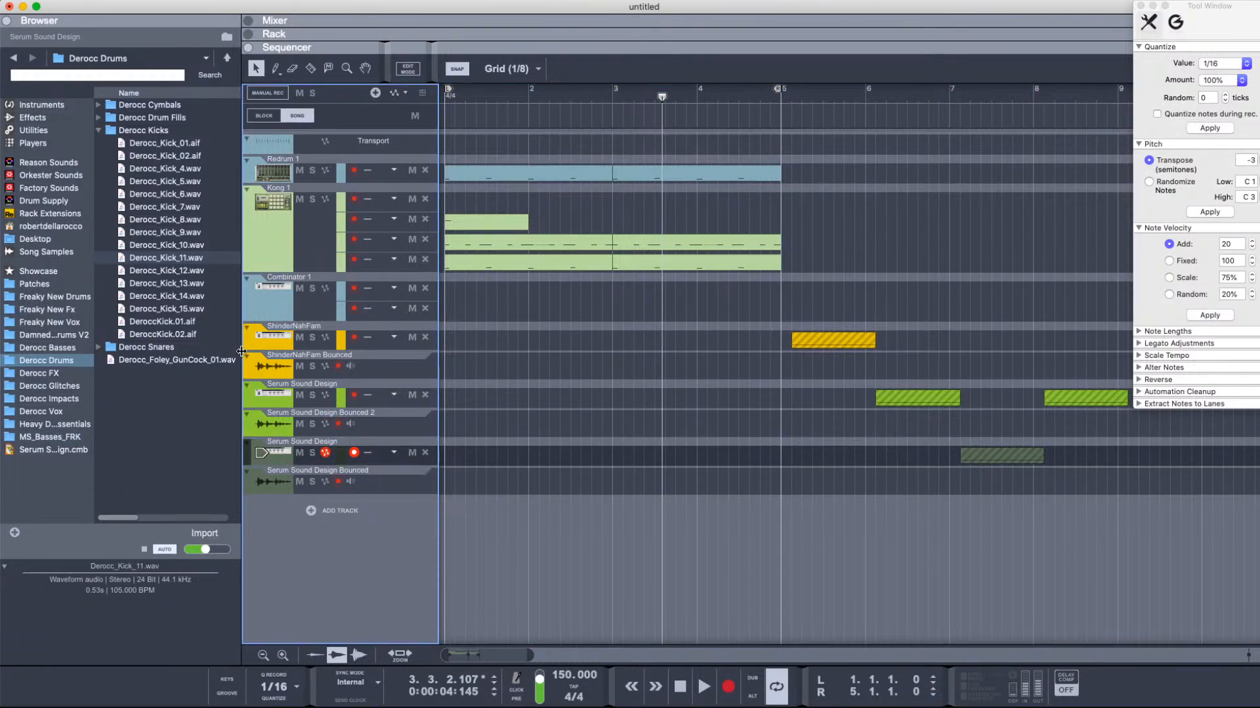
pyautogui.click(265, 343)
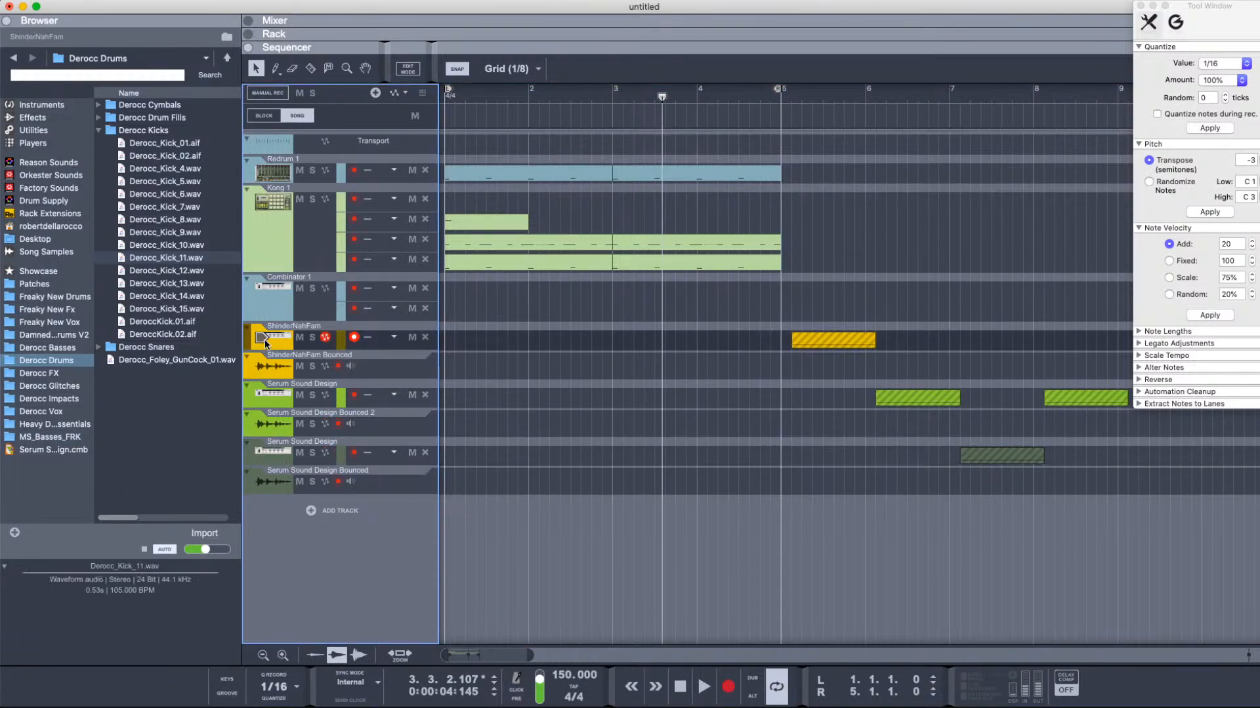
pyautogui.click(279, 402)
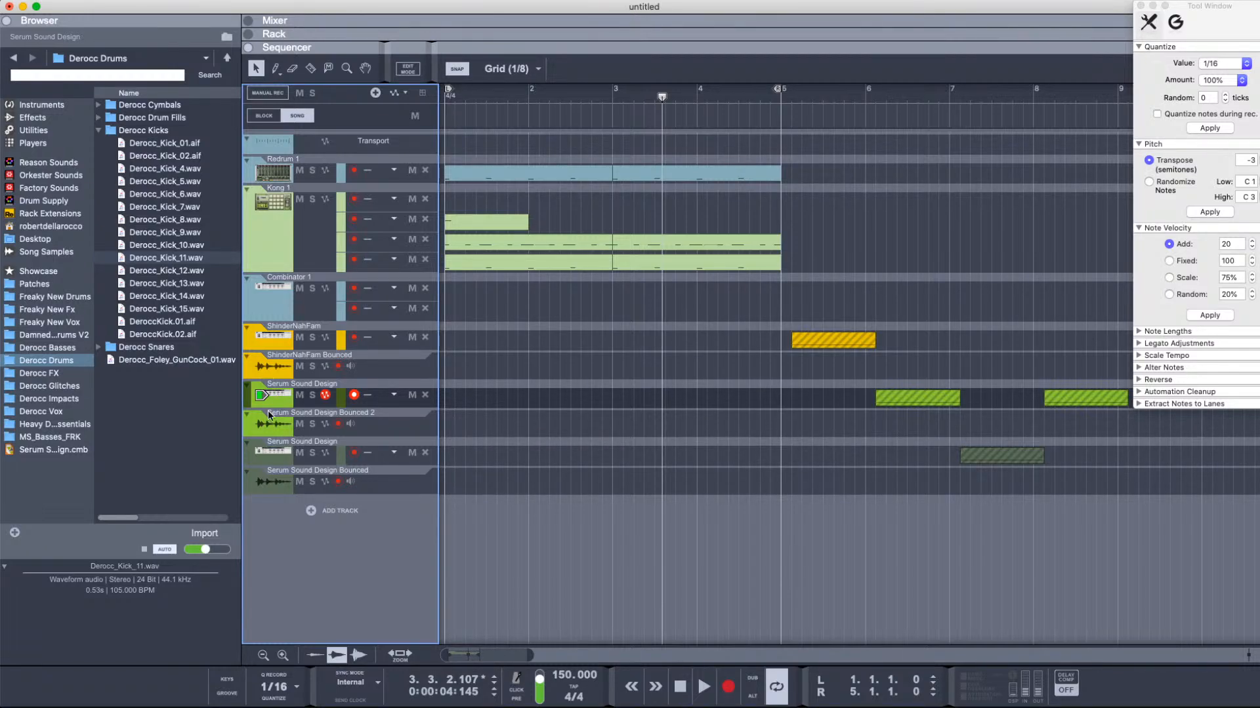
# Step: Open Serum 4 from the rack, raise oscillator B's wavetable position and adjust its PWM warp
pyautogui.hotkey('F5', 'F6', 'F7')
pyautogui.scroll(-3, 505, 303)
pyautogui.click(601, 418)
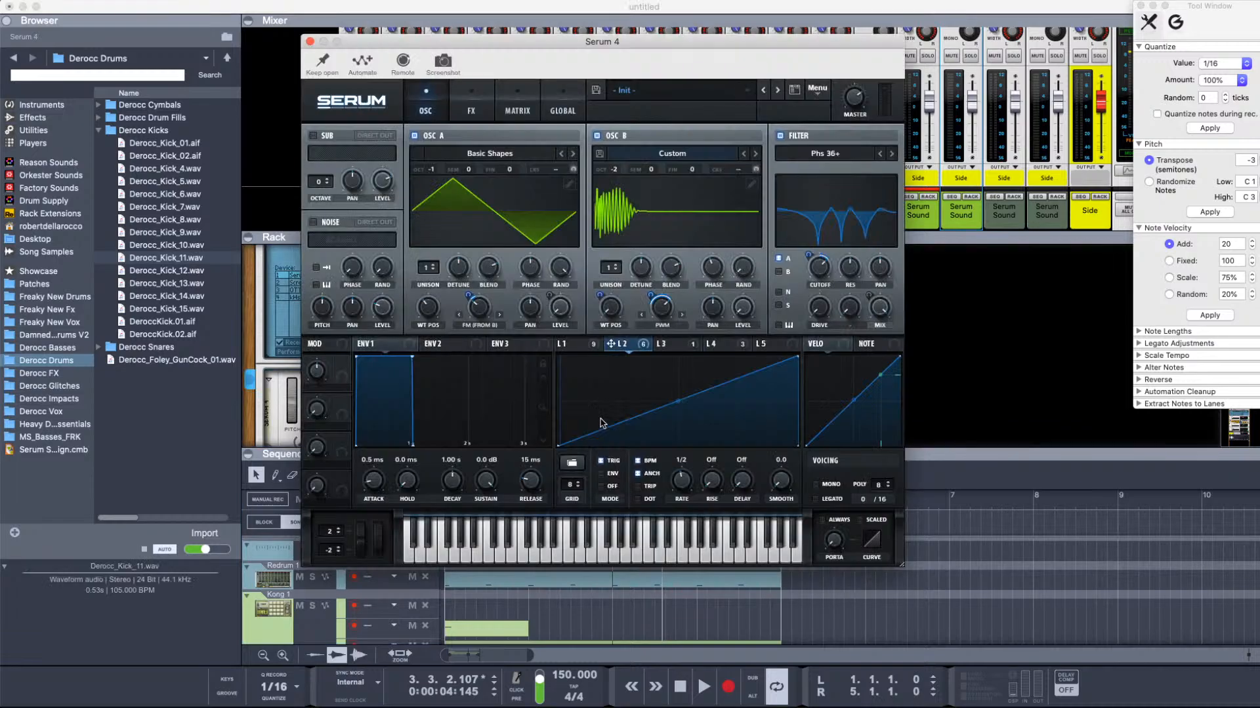
pyautogui.moveTo(612, 307); pyautogui.dragTo(622, 255)
pyautogui.moveTo(661, 310); pyautogui.dragTo(636, 380)
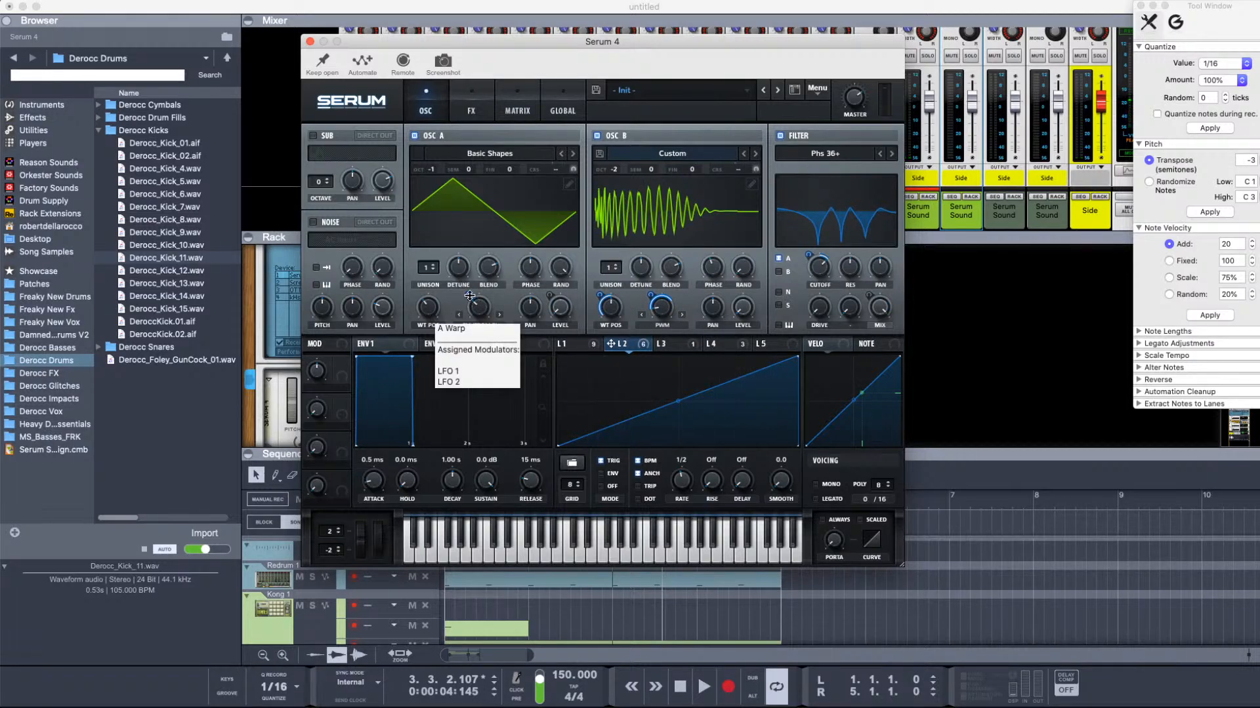
# Step: Review Serum 4's effects chain from Delay and Distortion through EQ, Phaser and Filter, and close its window
pyautogui.click(479, 110)
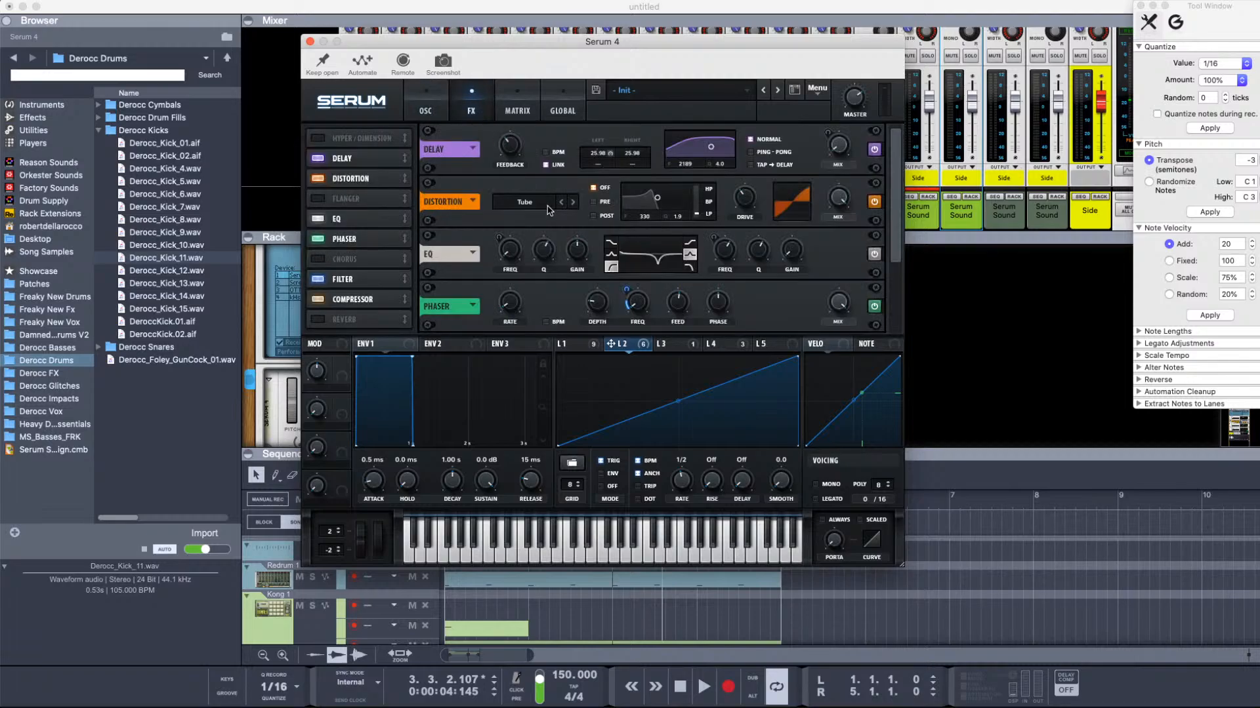
pyautogui.moveTo(896, 173); pyautogui.dragTo(898, 175)
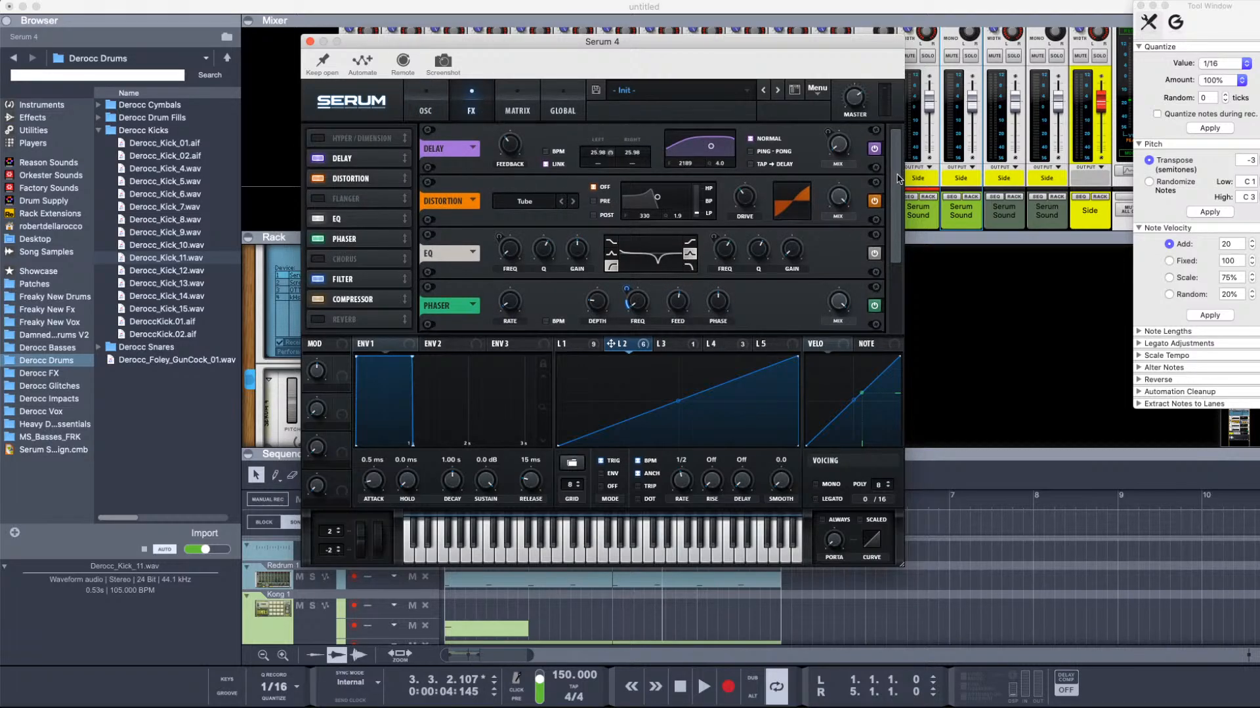
pyautogui.scroll(-3, 898, 181)
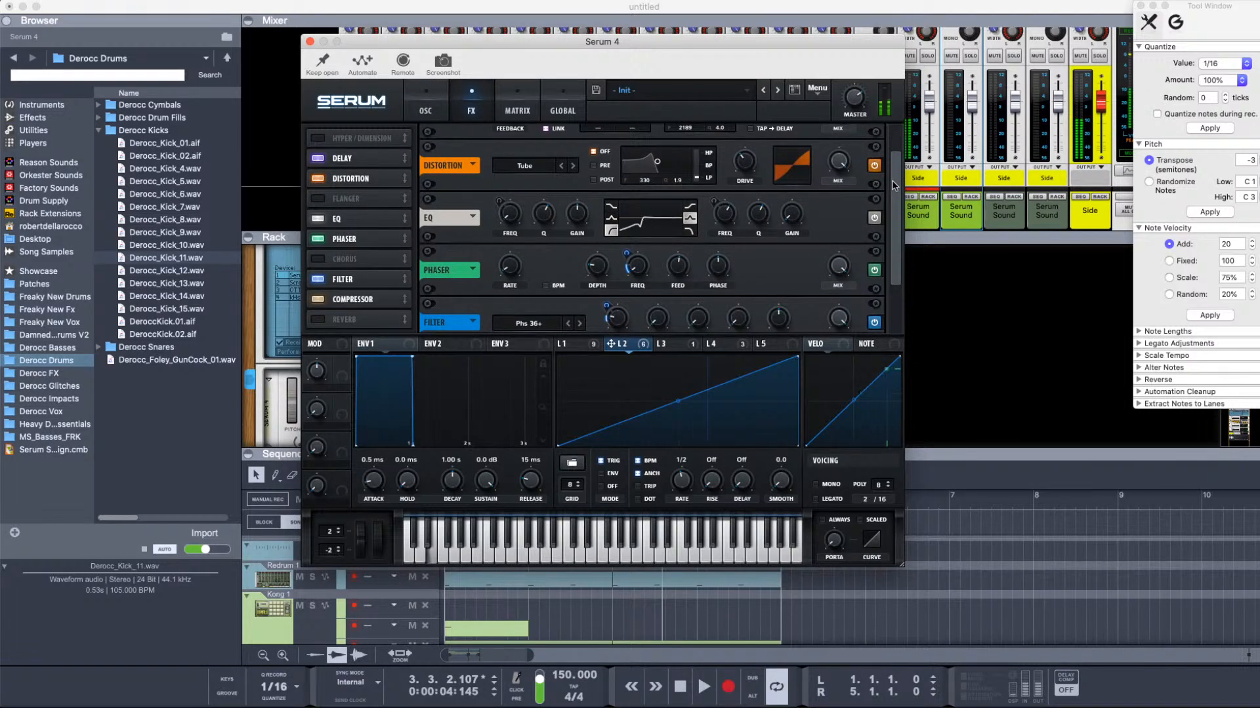
pyautogui.click(309, 42)
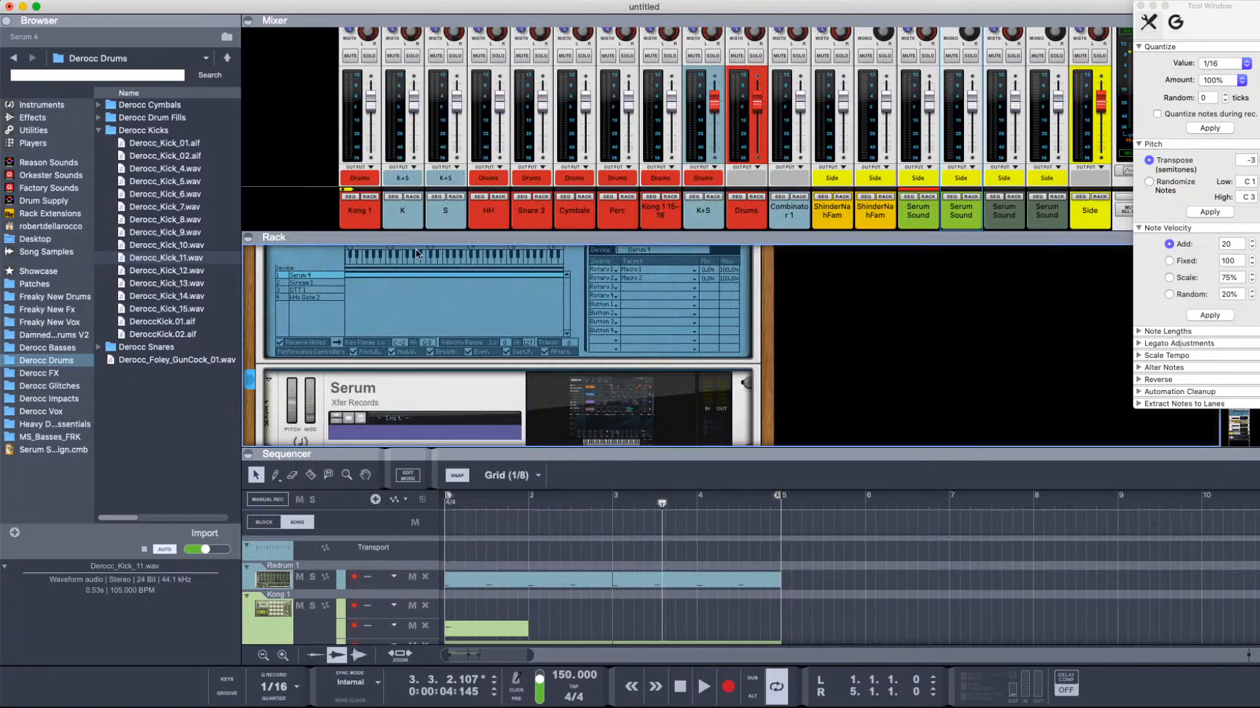
pyautogui.scroll(5, 457, 321)
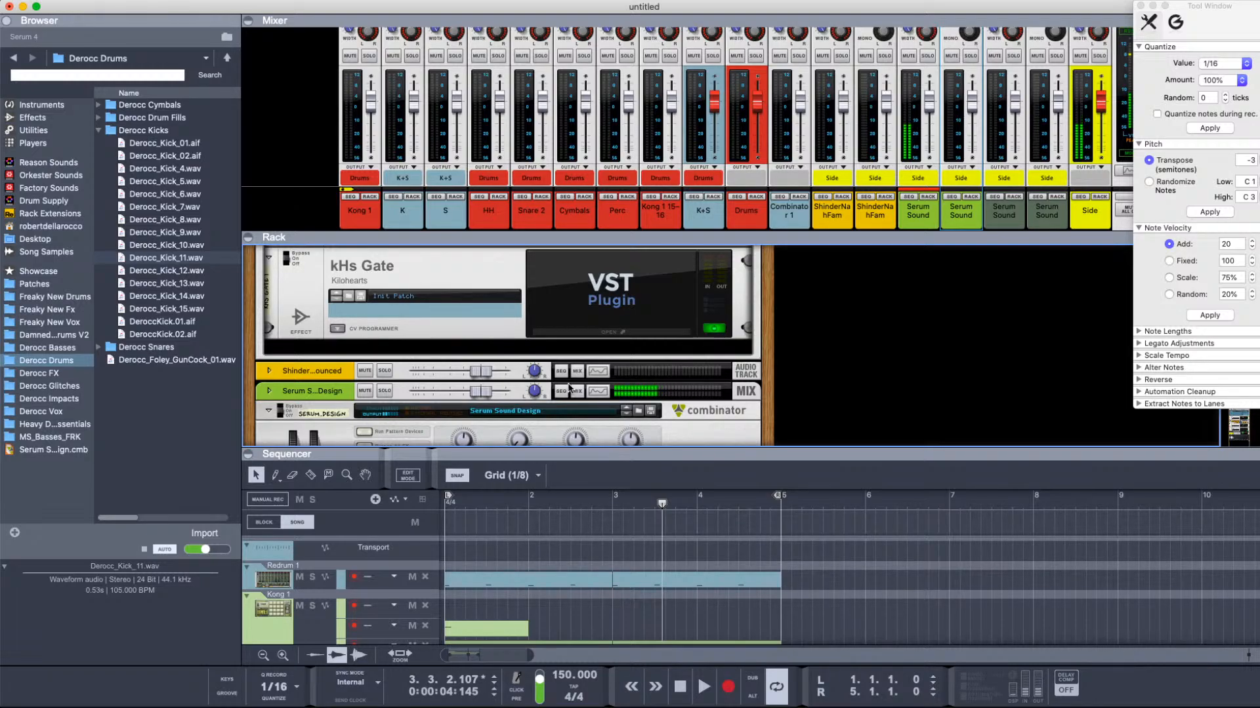
pyautogui.scroll(-3, 556, 382)
pyautogui.scroll(10, 555, 384)
pyautogui.scroll(-7, 550, 398)
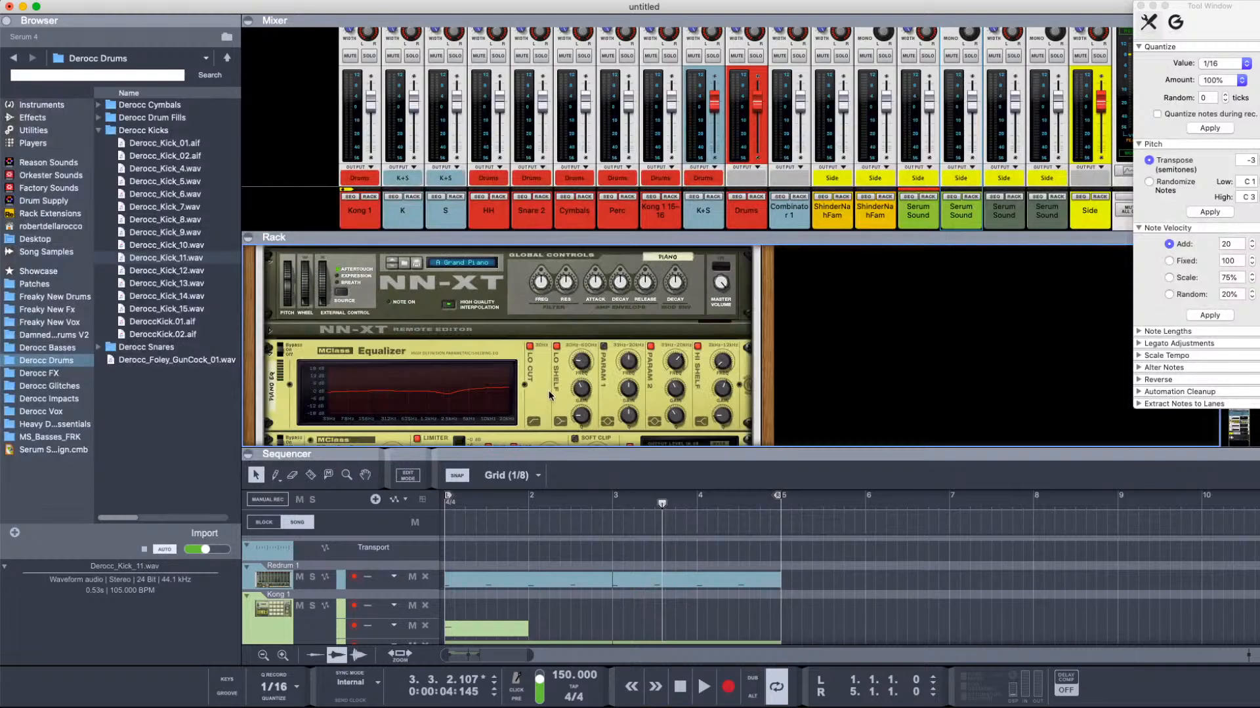
pyautogui.scroll(-15, 550, 397)
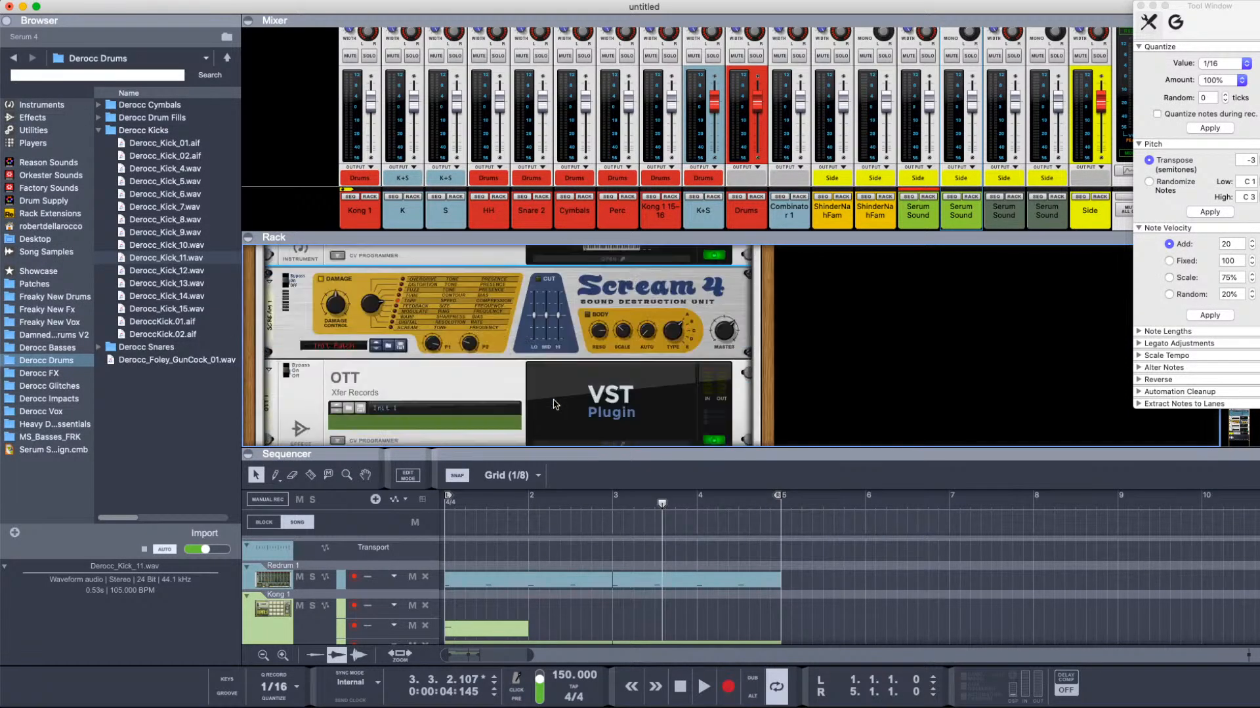
pyautogui.moveTo(578, 459); pyautogui.dragTo(577, 656)
pyautogui.click(623, 229)
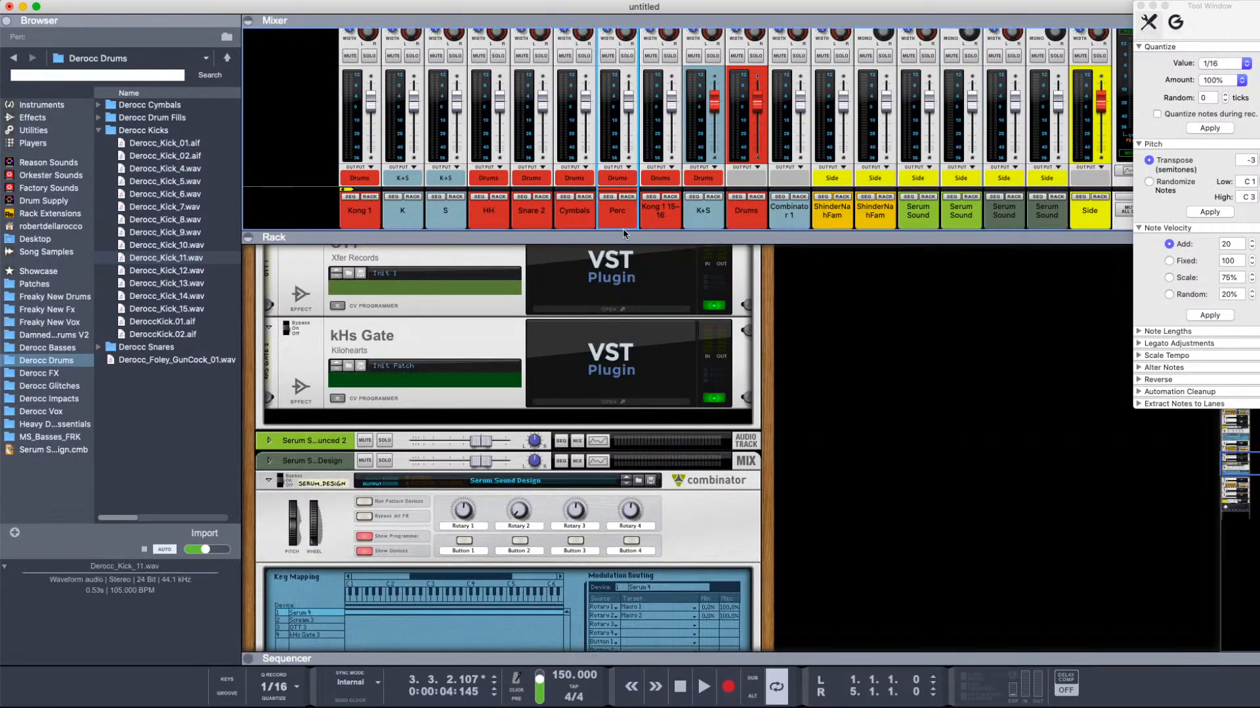
pyautogui.moveTo(619, 234); pyautogui.dragTo(586, 62)
pyautogui.scroll(3, 652, 387)
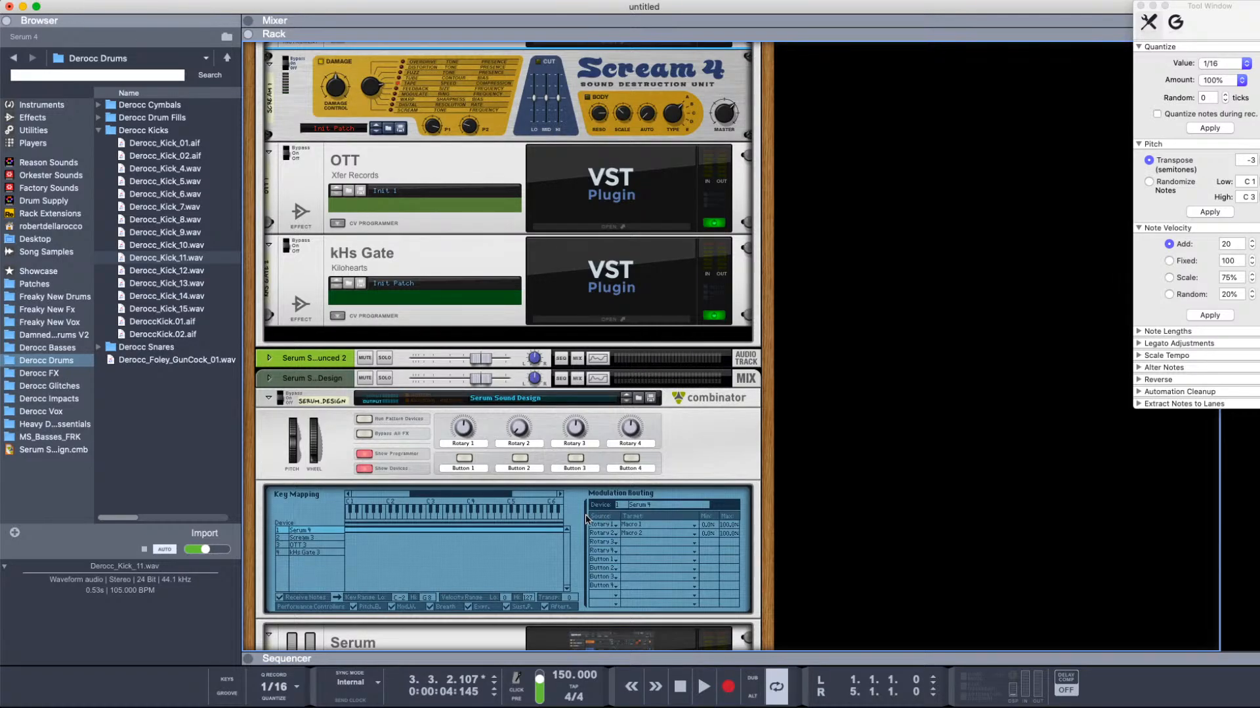
pyautogui.scroll(5, 545, 521)
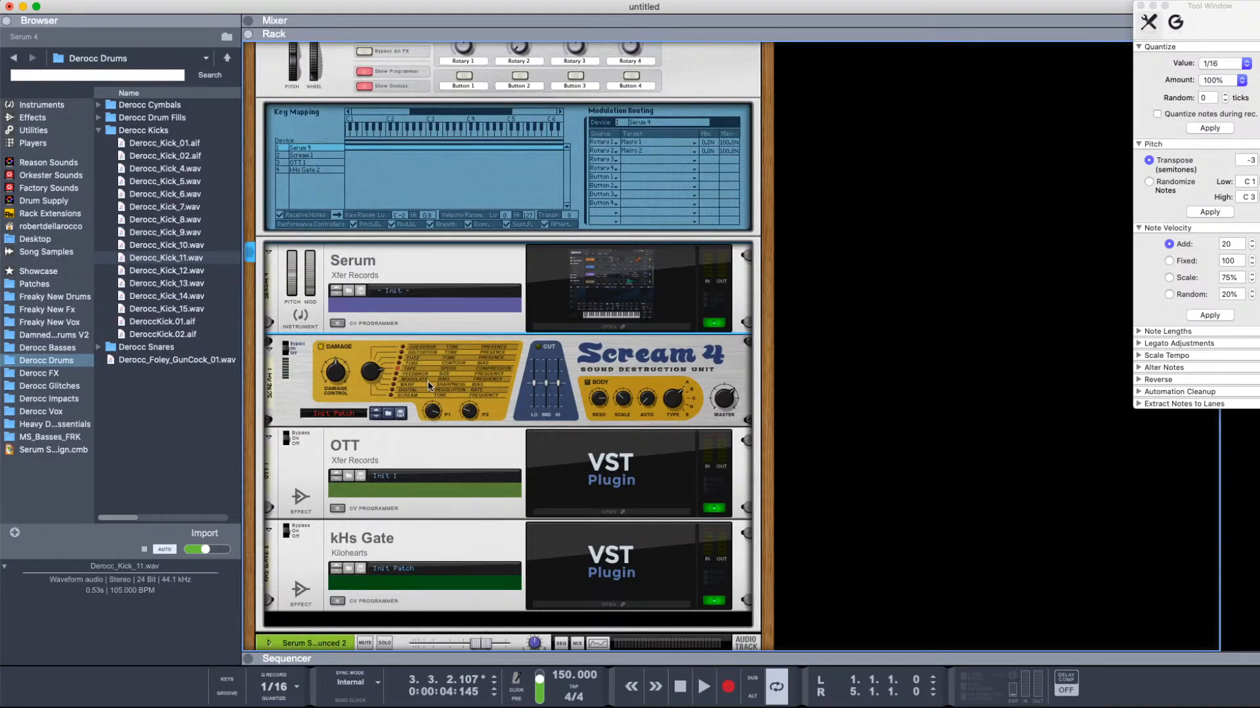
# Step: Inspect the Scream 4, OTT and Serum devices in the Combinator, and review Serum 4's oscillator settings
pyautogui.click(315, 365)
pyautogui.click(322, 444)
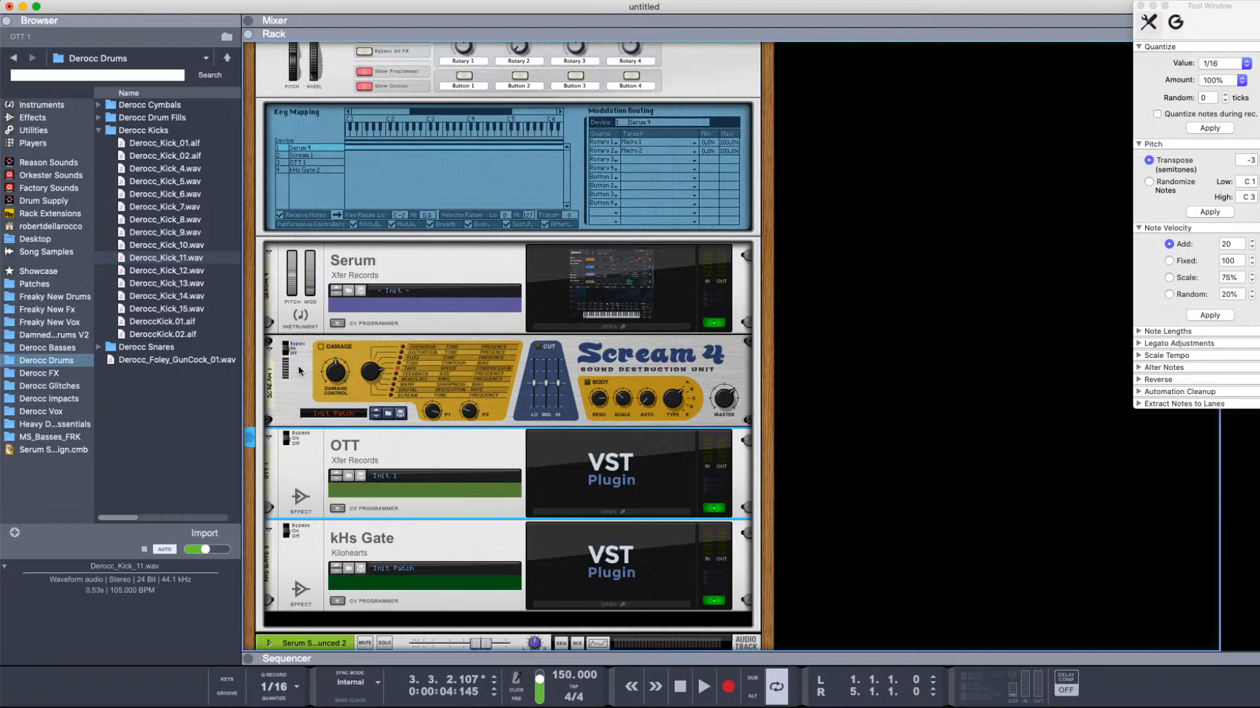
pyautogui.click(416, 263)
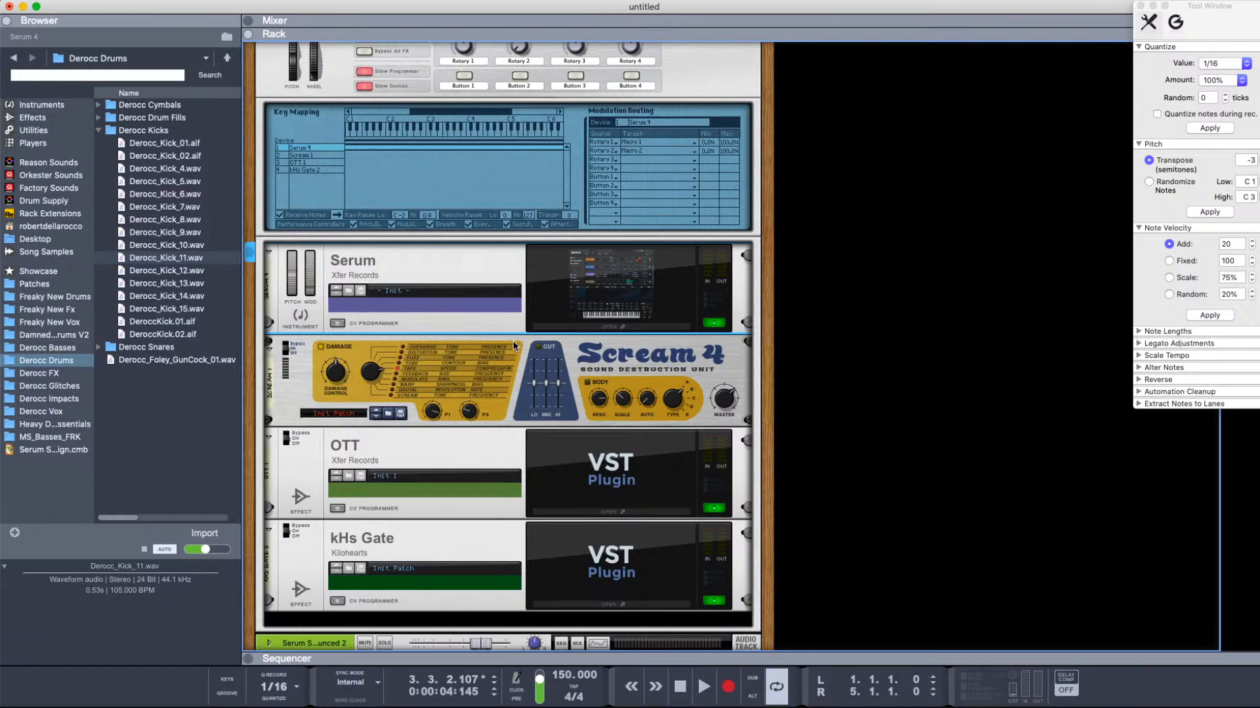
pyautogui.click(626, 292)
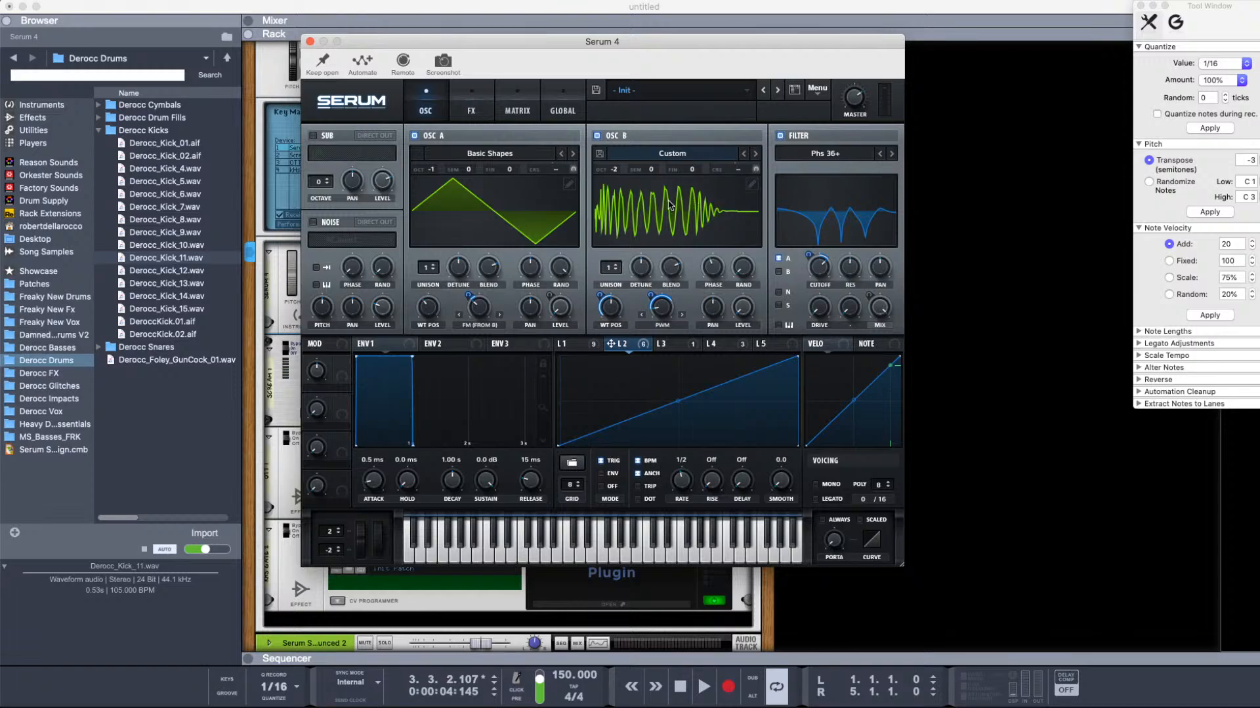
pyautogui.click(310, 41)
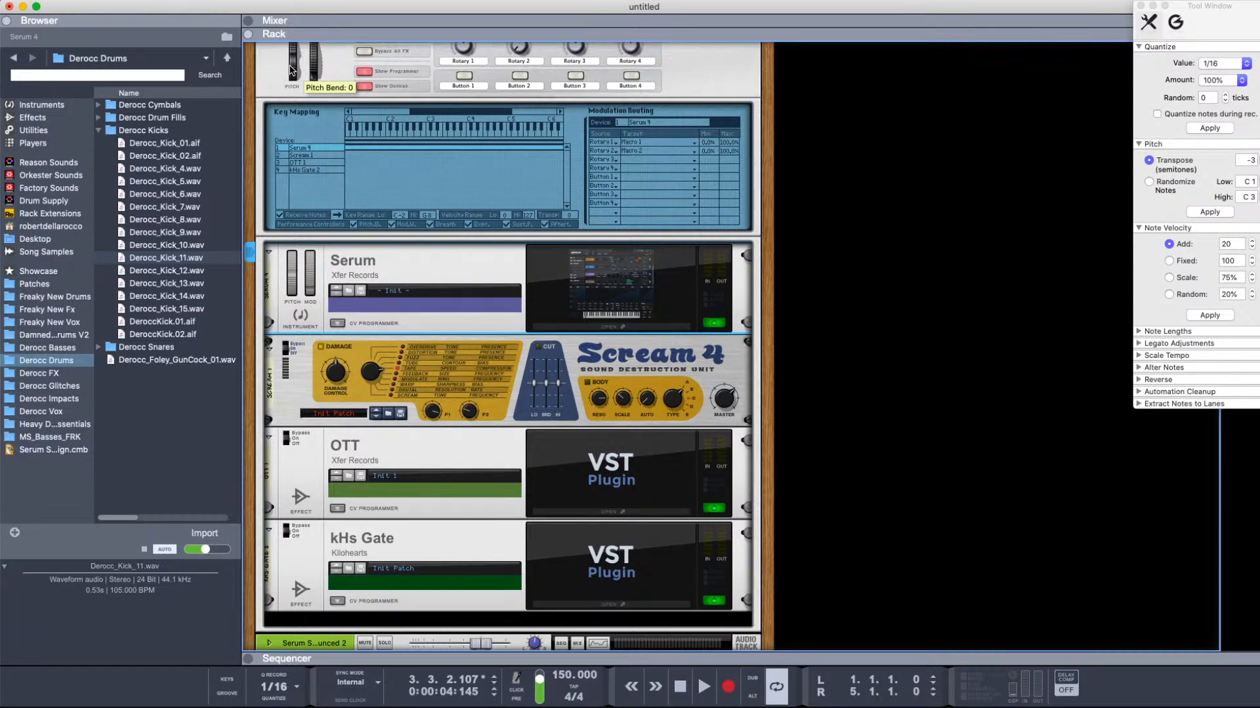
pyautogui.click(1076, 4)
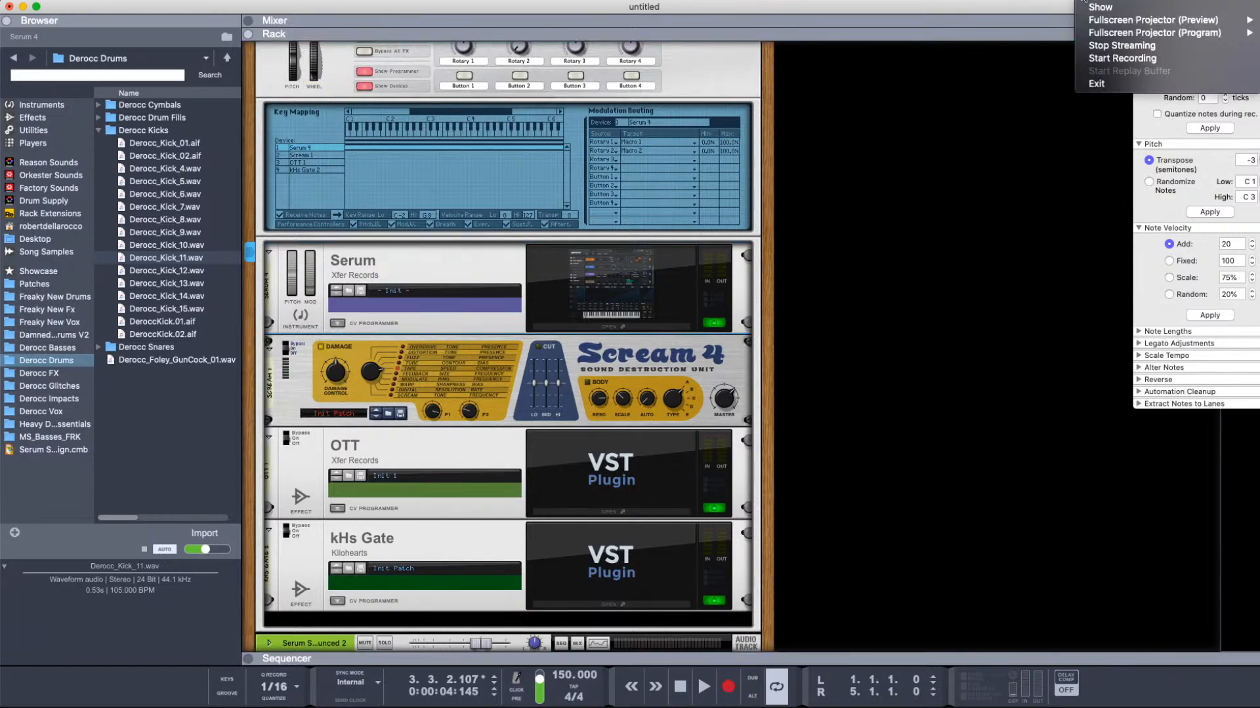